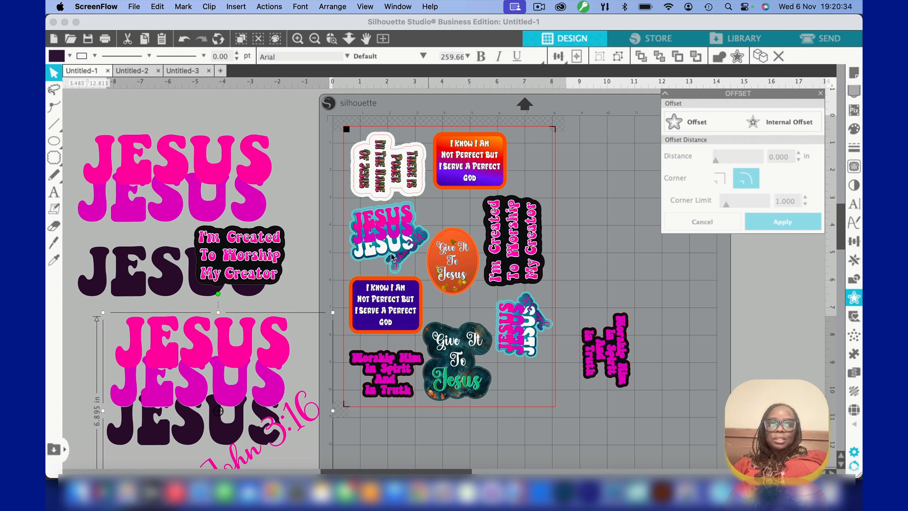
Examine the layered JESUS John 3:16 sticker up close in the Untitled-1 design
left_click(335, 52)
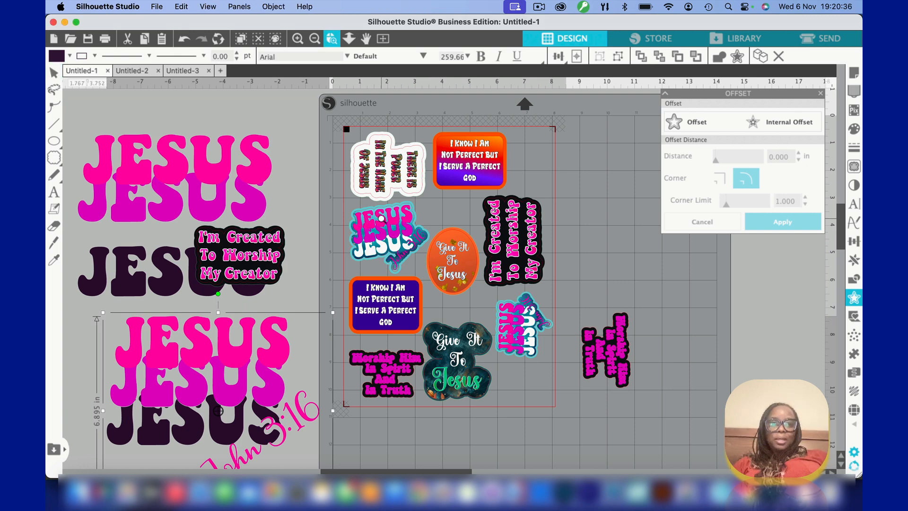
scroll(382, 221, "up", 5)
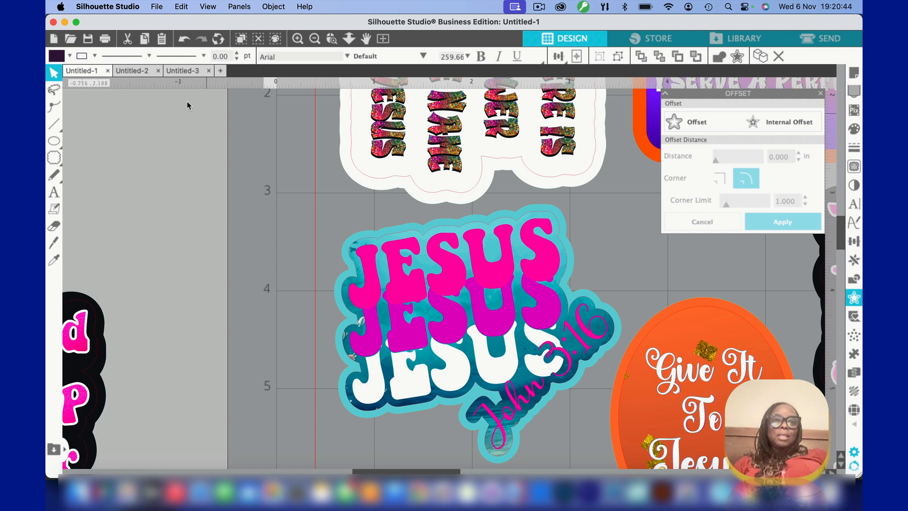
left_click(132, 71)
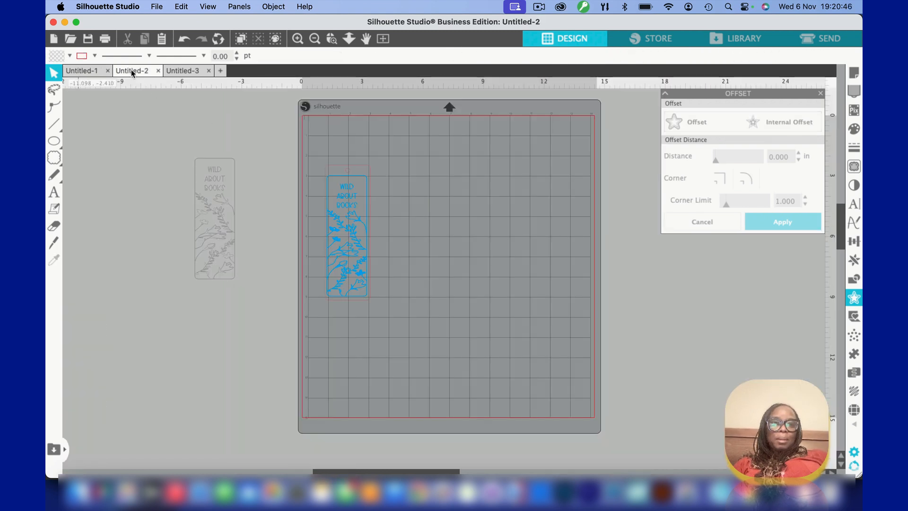
Create a new blank document and add the text "Jesus" near the page's upper-left corner
left_click(221, 71)
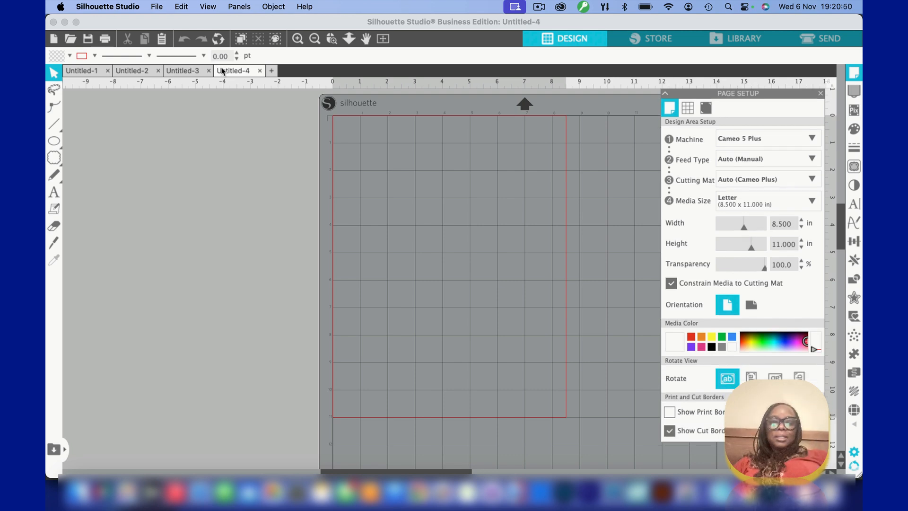
scroll(362, 150, "right", 5)
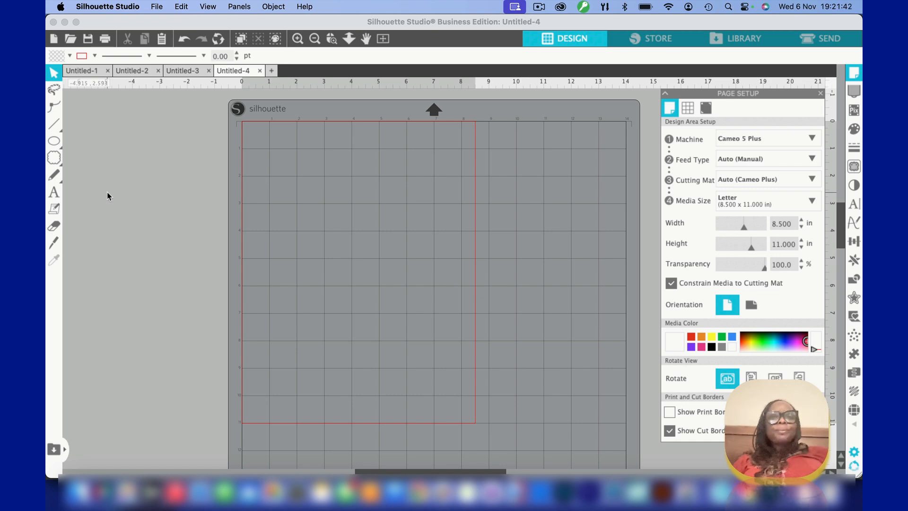
left_click(55, 193)
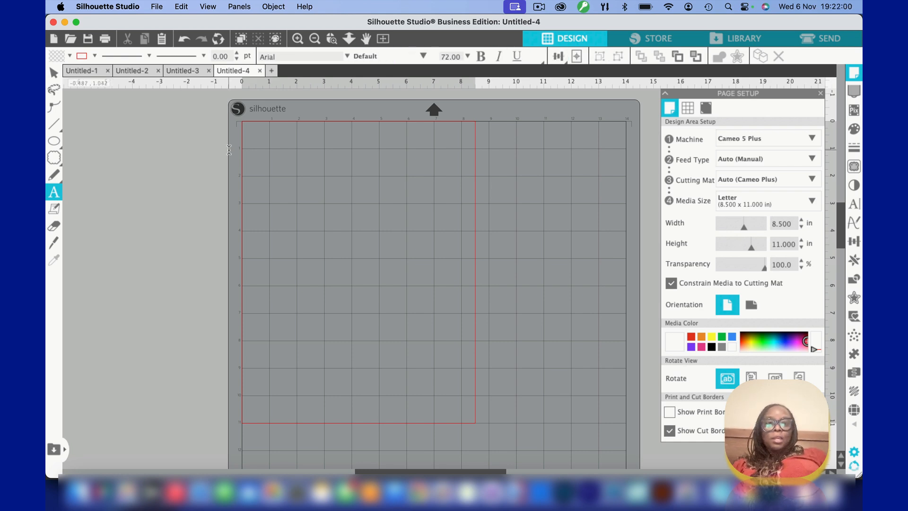
left_click(256, 157)
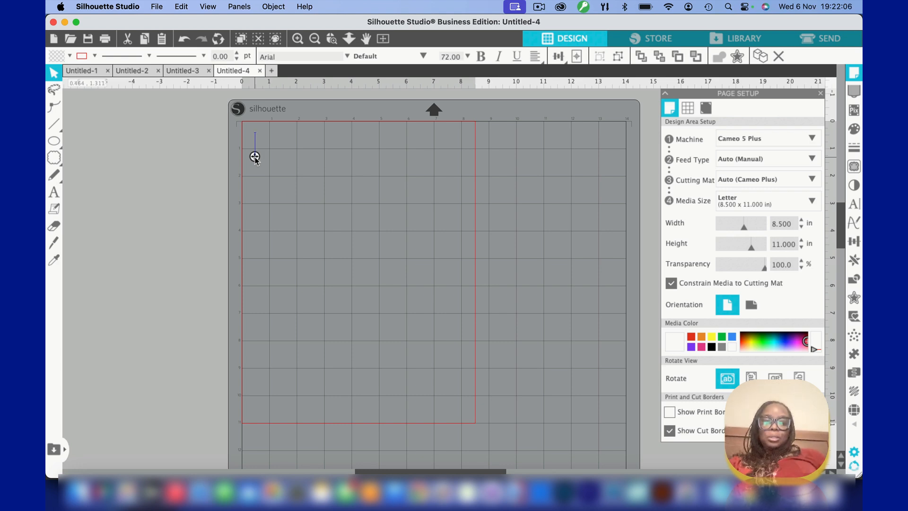
type("Jesus")
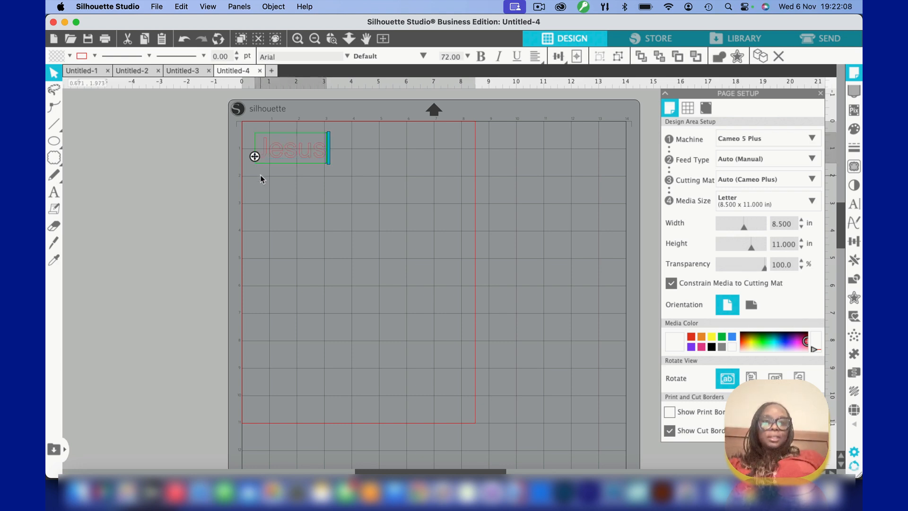
left_click(261, 178)
Add a second, separate "Jesus" text just below the first one
left_click(54, 192)
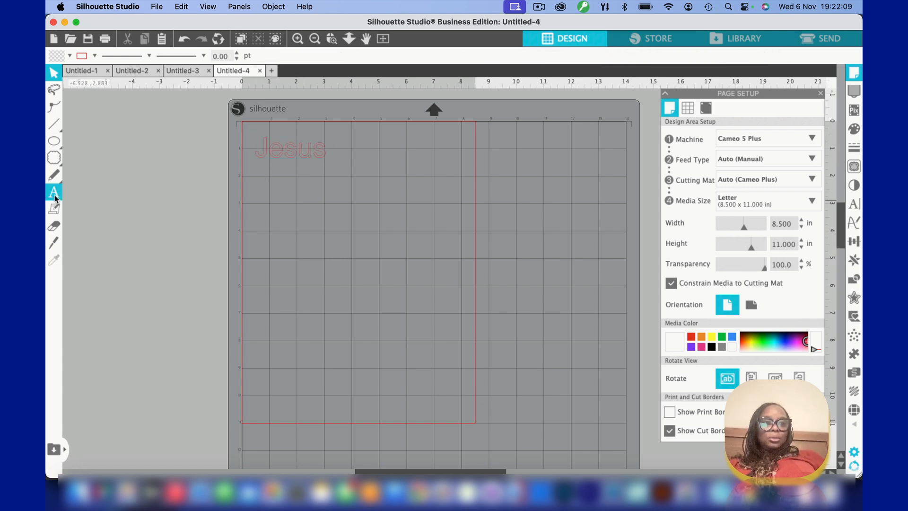
left_click(258, 182)
type("Jesus")
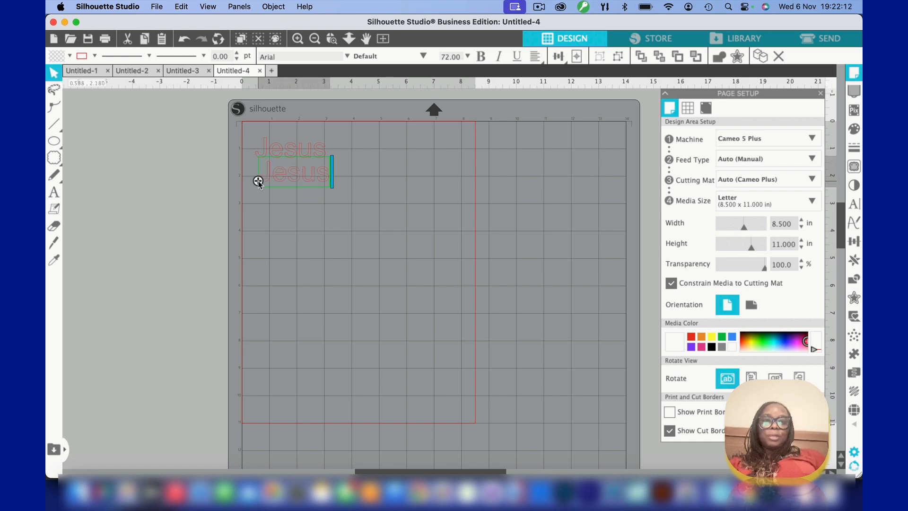
left_click(290, 204)
Duplicate the first "Jesus" text and place the copy below the second one
left_click(279, 159)
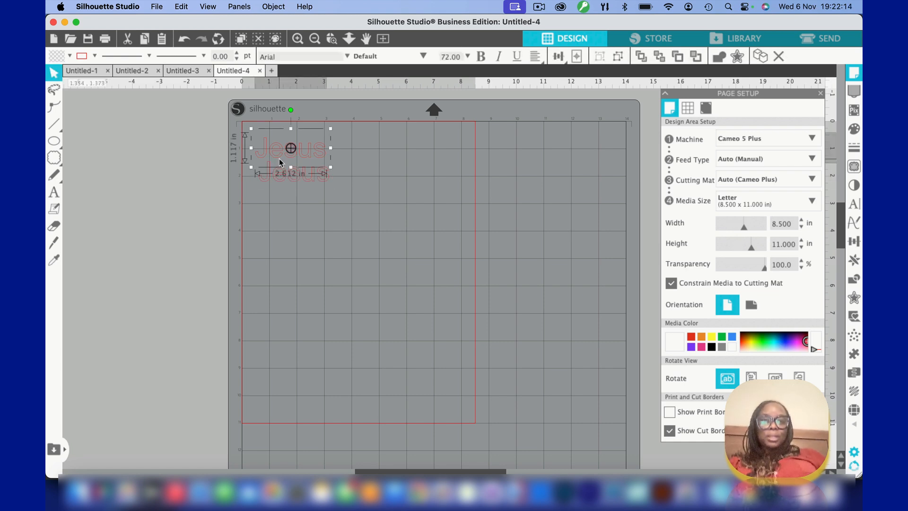
key("super+v")
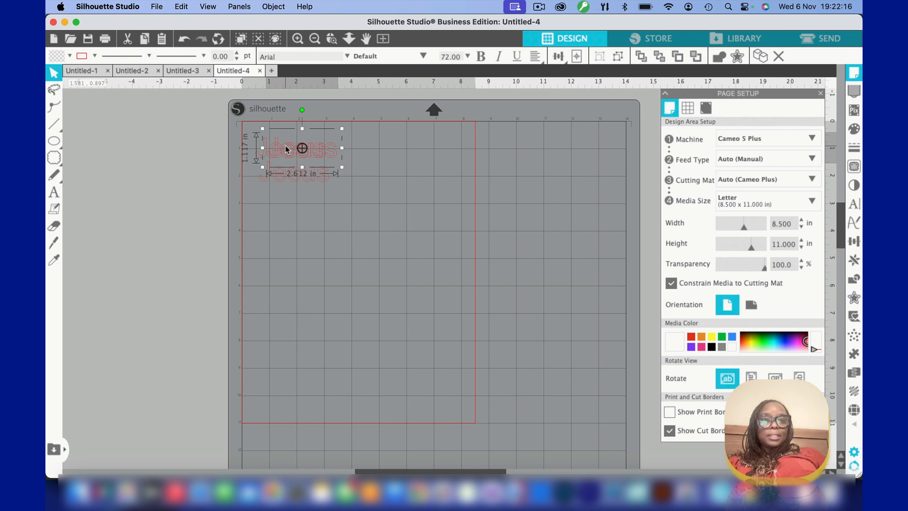
left_click_drag(286, 148, 271, 206)
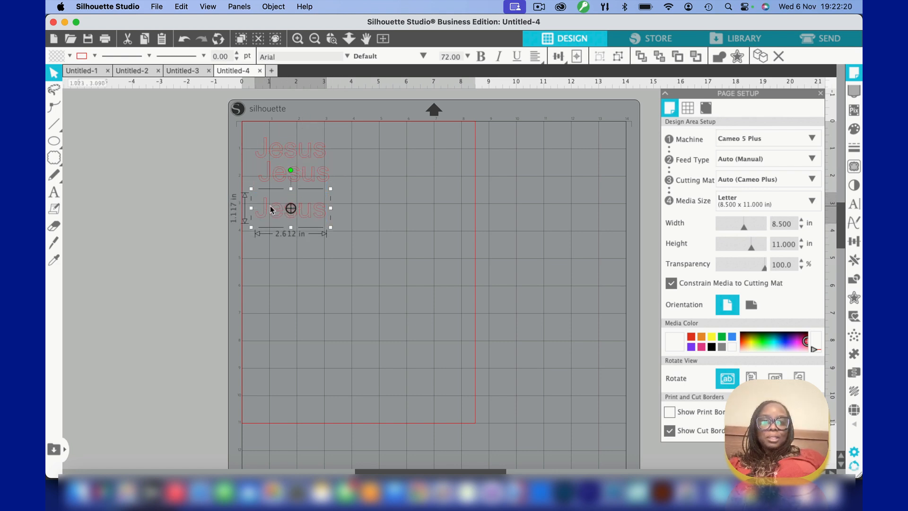
left_click(283, 245)
Align the three "Jesus" texts to a common centre and space them evenly in the vertical direction
left_click(270, 153)
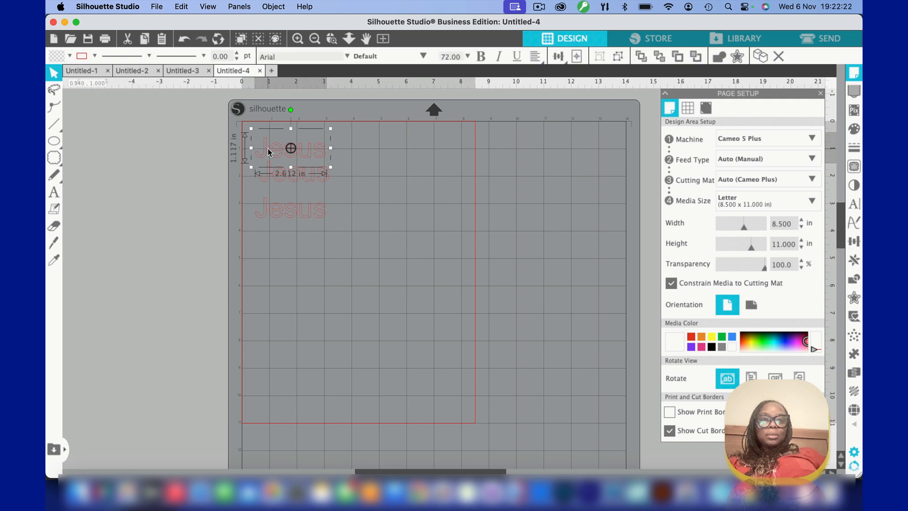
left_click(232, 120)
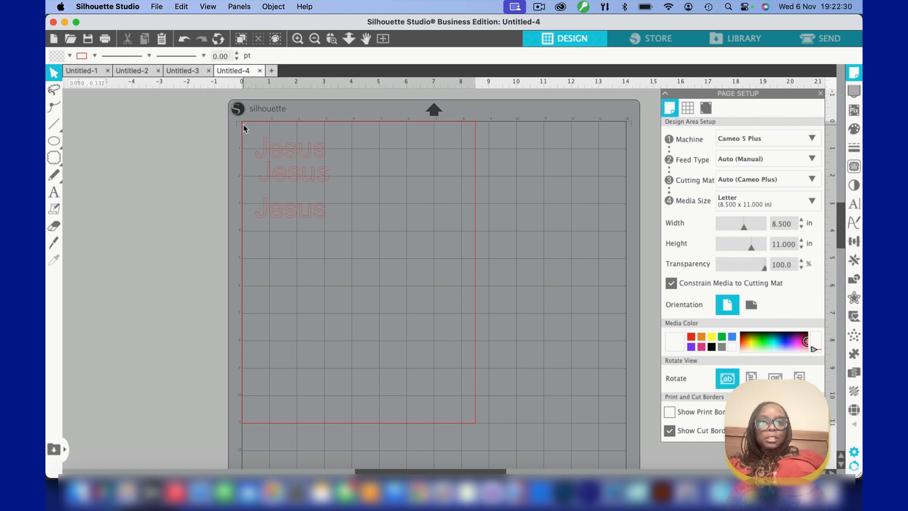
left_click_drag(243, 123, 340, 201)
left_click_drag(362, 254, 371, 273)
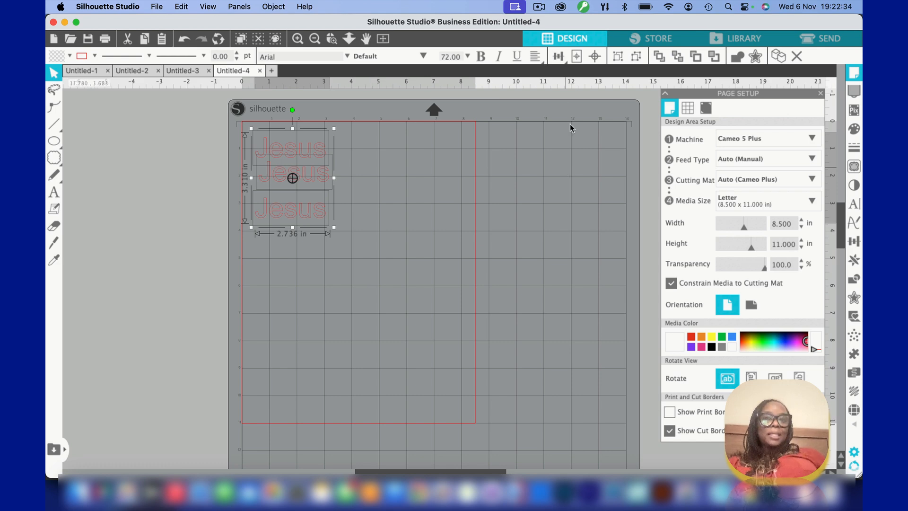
left_click(558, 57)
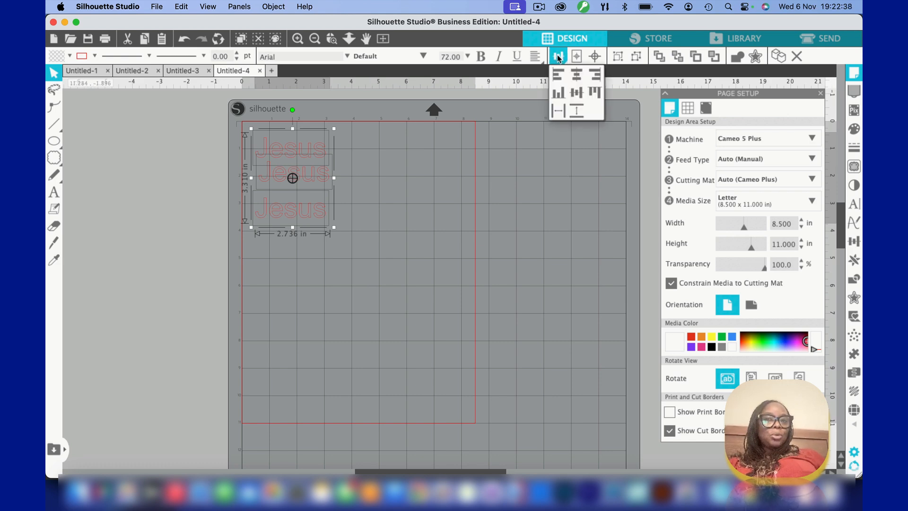
left_click(579, 78)
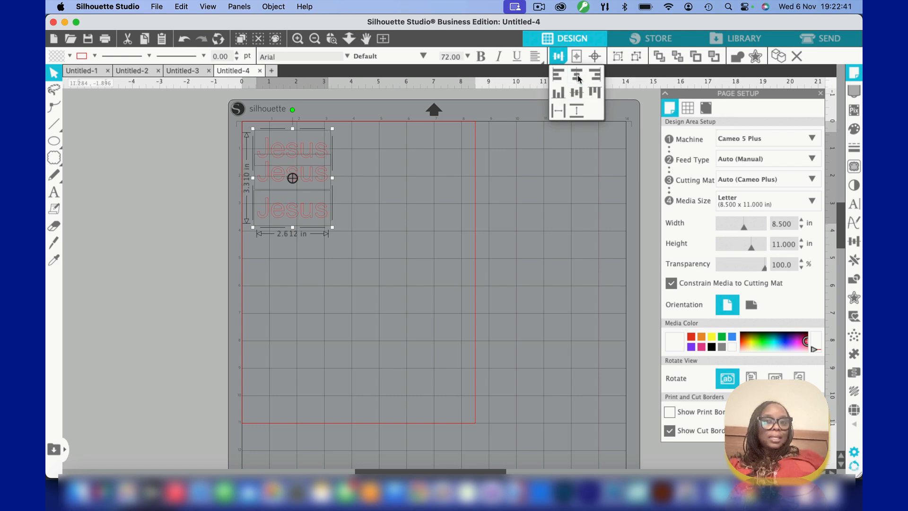
left_click(575, 111)
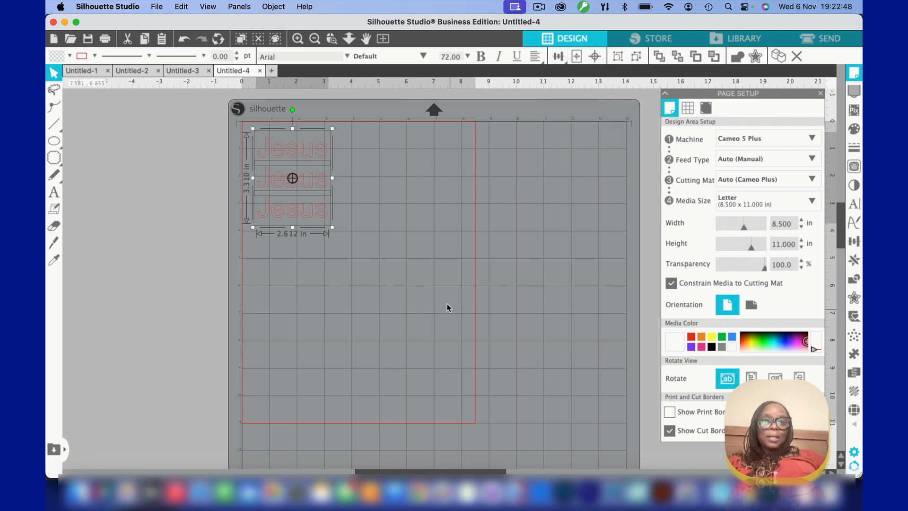
Open the text style settings for the uppermost "Jesus" text
left_click(332, 39)
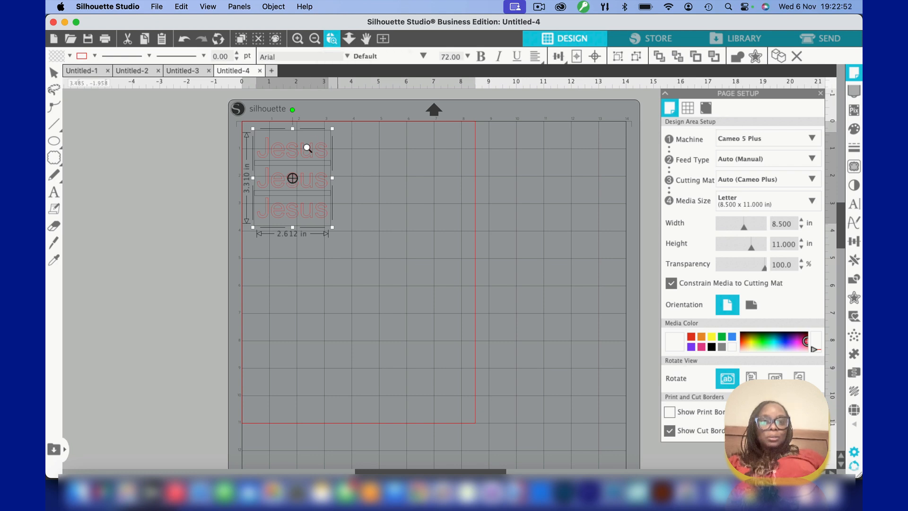
left_click(298, 160)
scroll(252, 175, "down", 3)
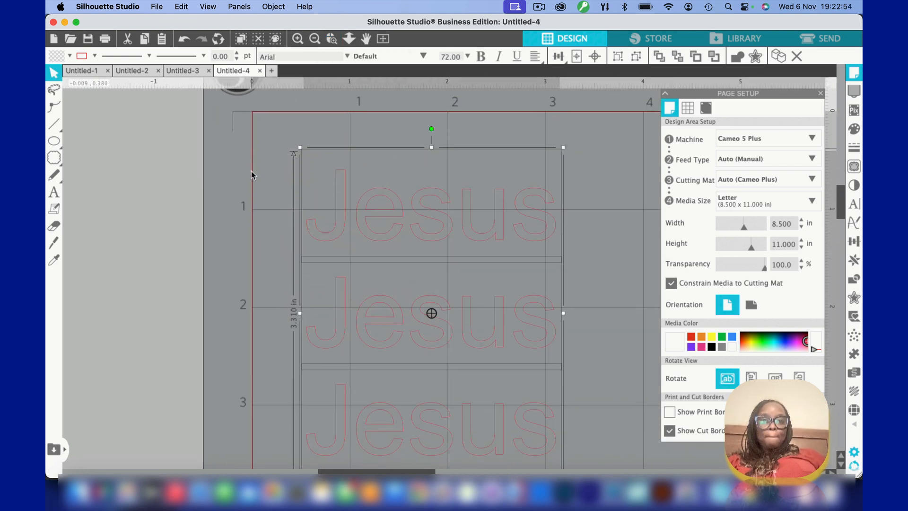
scroll(251, 175, "right", 2)
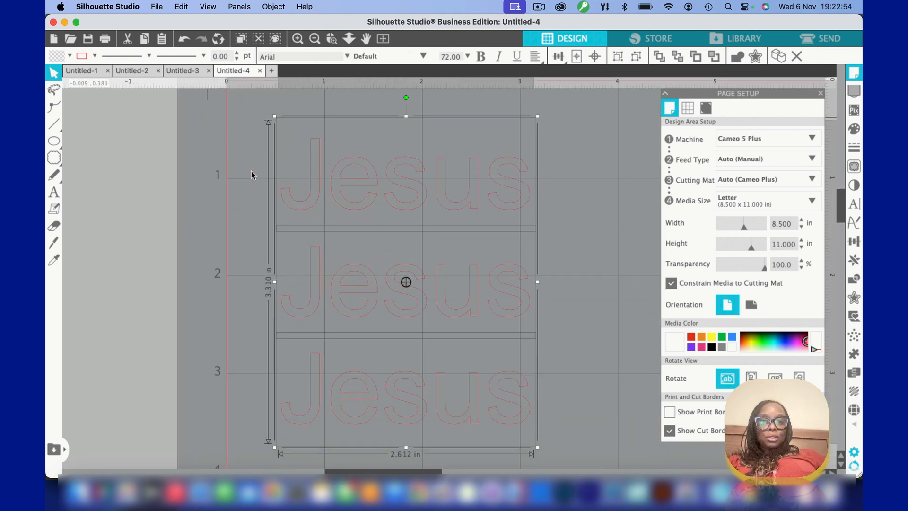
left_click(235, 137)
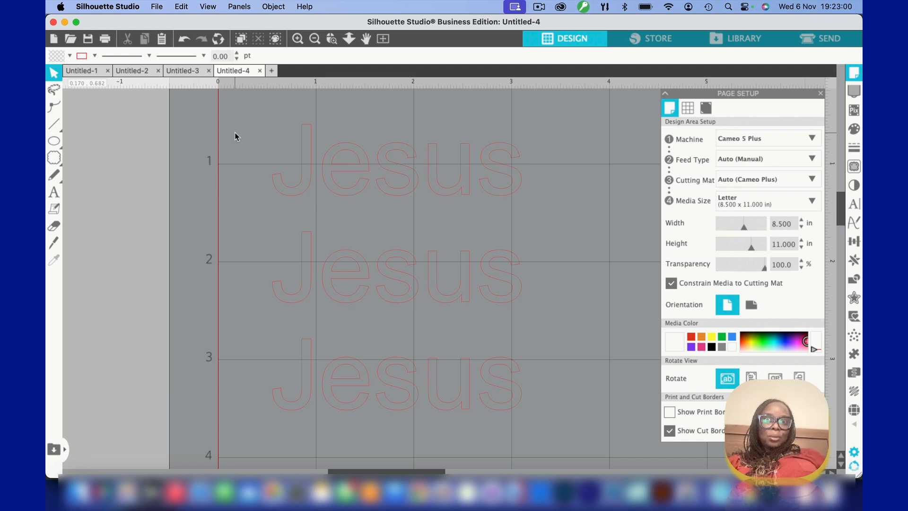
left_click(309, 172)
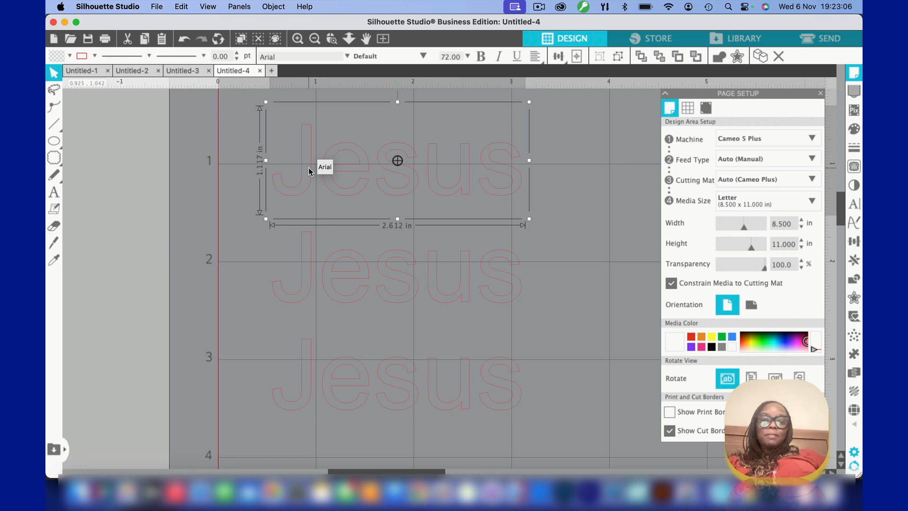
left_click(856, 204)
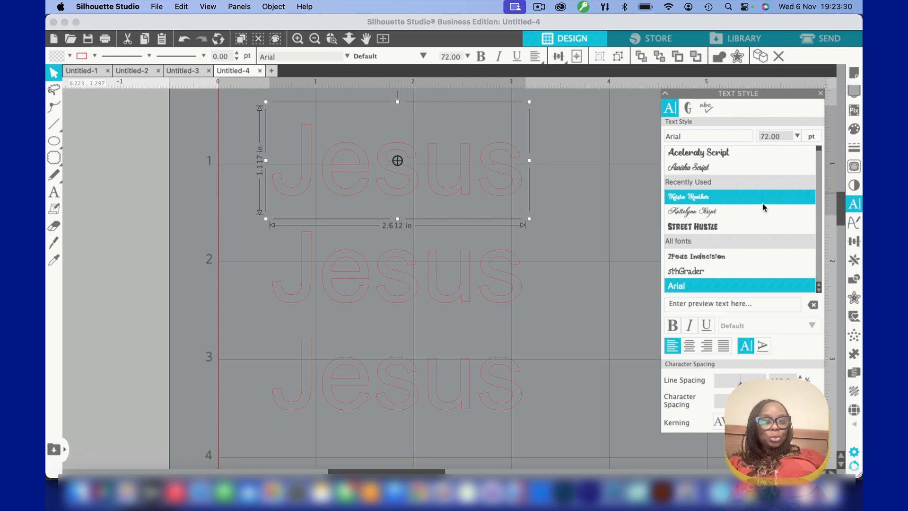
Try the Street Hustle, Amazing Sunrise and Angelina Script fonts on the uppermost "Jesus" text
left_click(730, 226)
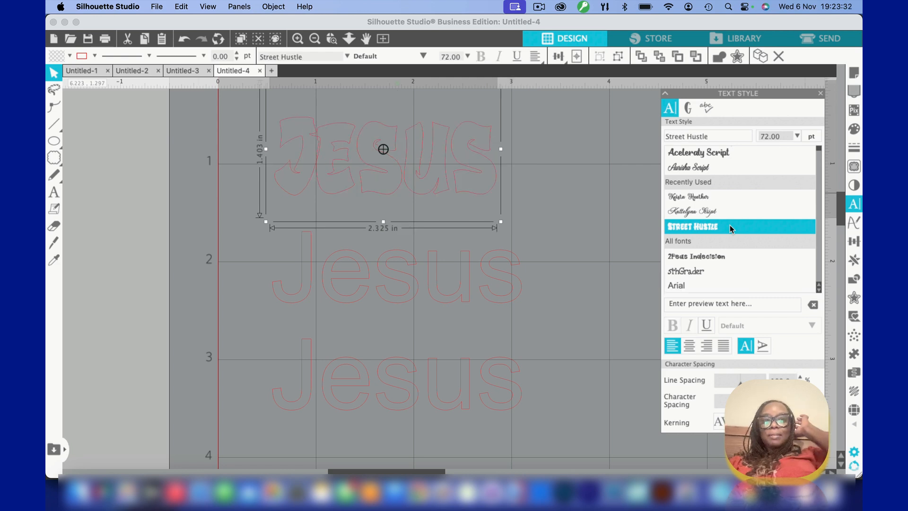
scroll(731, 225, "down", 5)
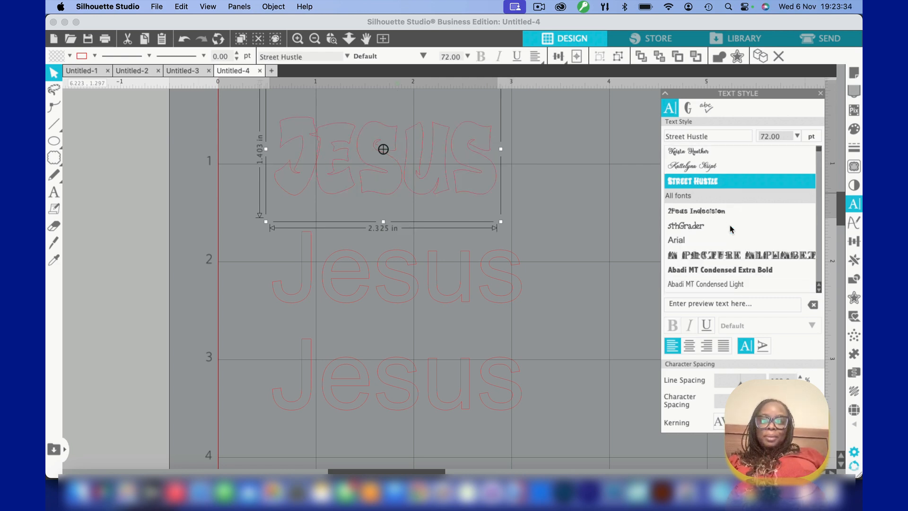
scroll(730, 228, "down", 8)
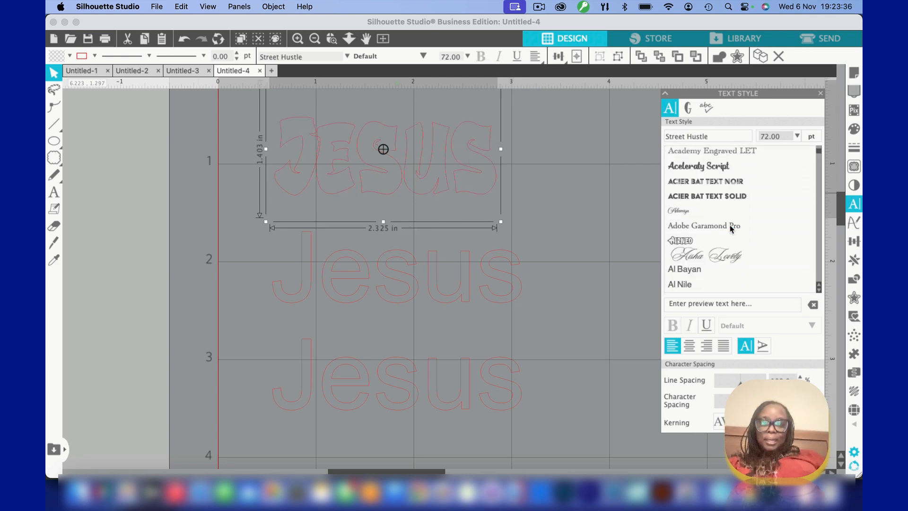
scroll(730, 229, "down", 4)
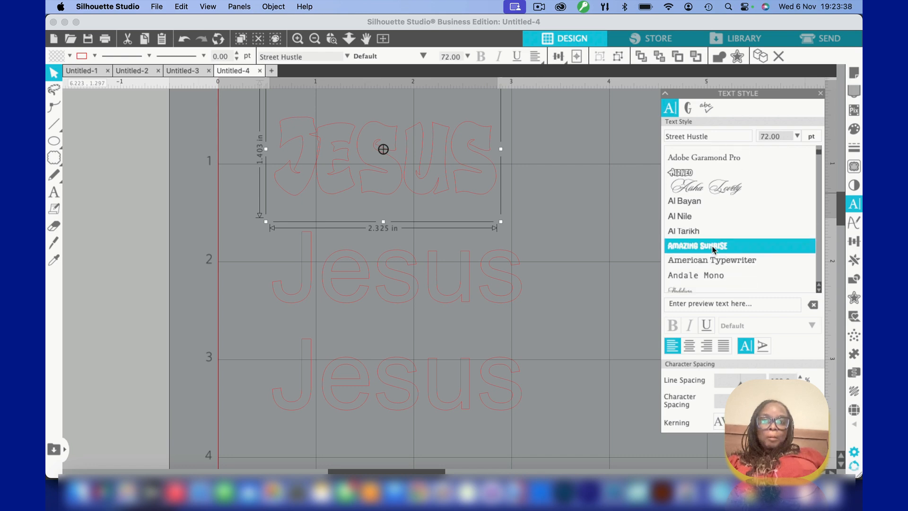
left_click(714, 247)
scroll(714, 247, "down", 3)
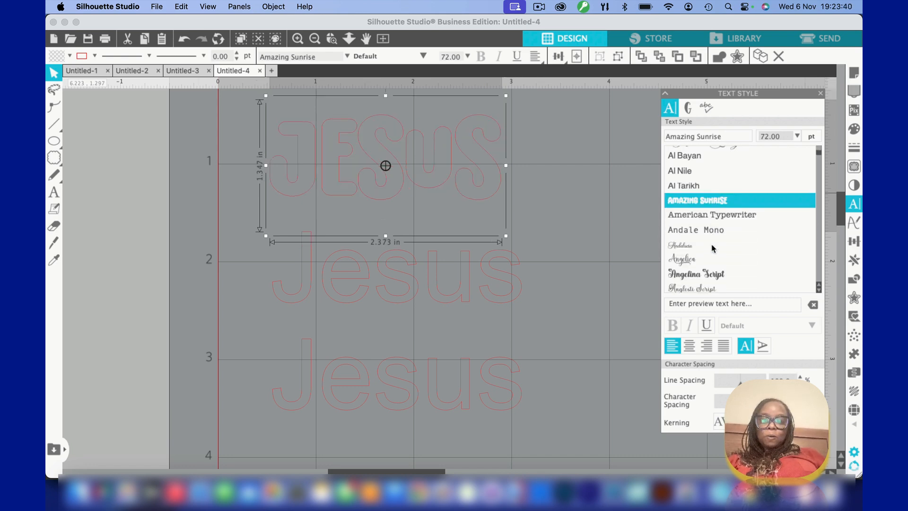
left_click(705, 274)
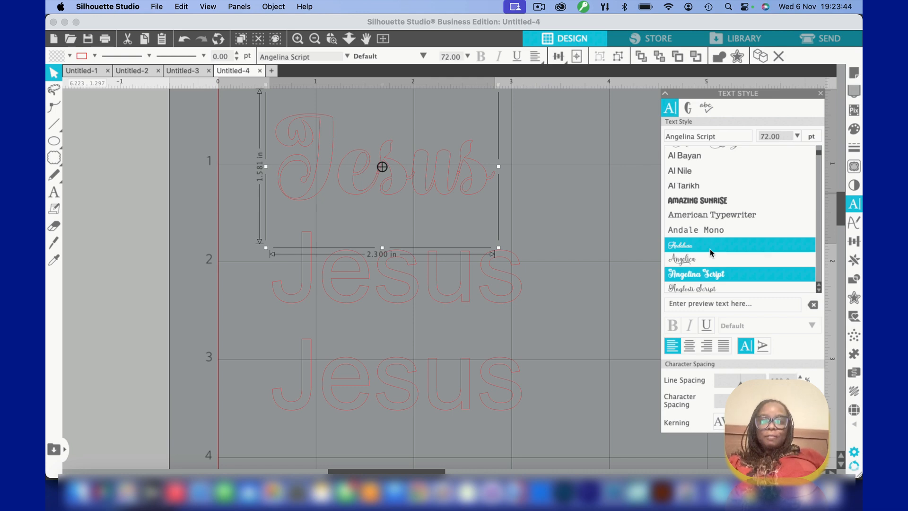
Set the font of the uppermost "Jesus" text to Auristela
scroll(711, 251, "down", 4)
scroll(710, 253, "down", 9)
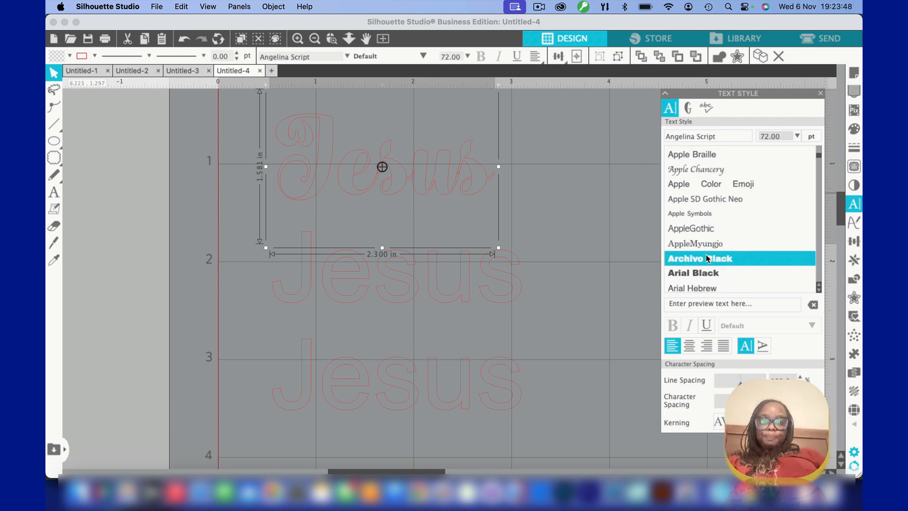
scroll(708, 258, "down", 8)
scroll(708, 258, "down", 3)
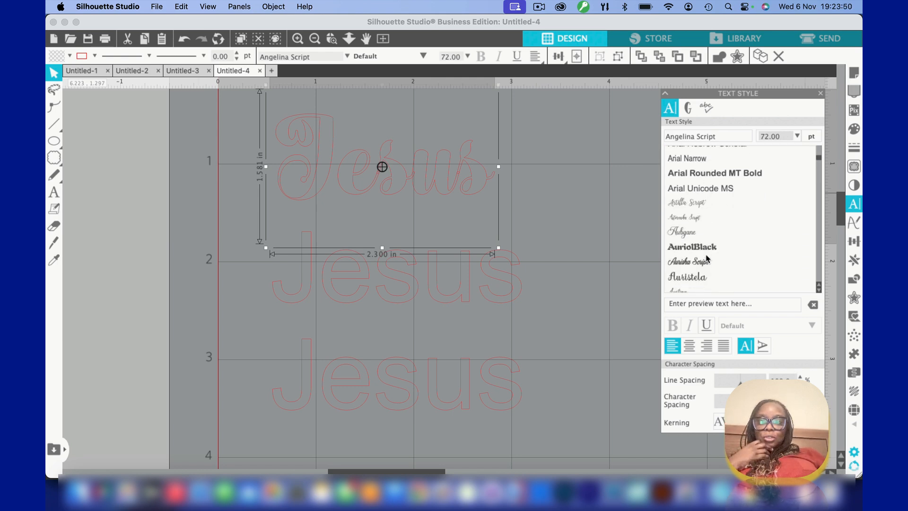
scroll(708, 258, "down", 3)
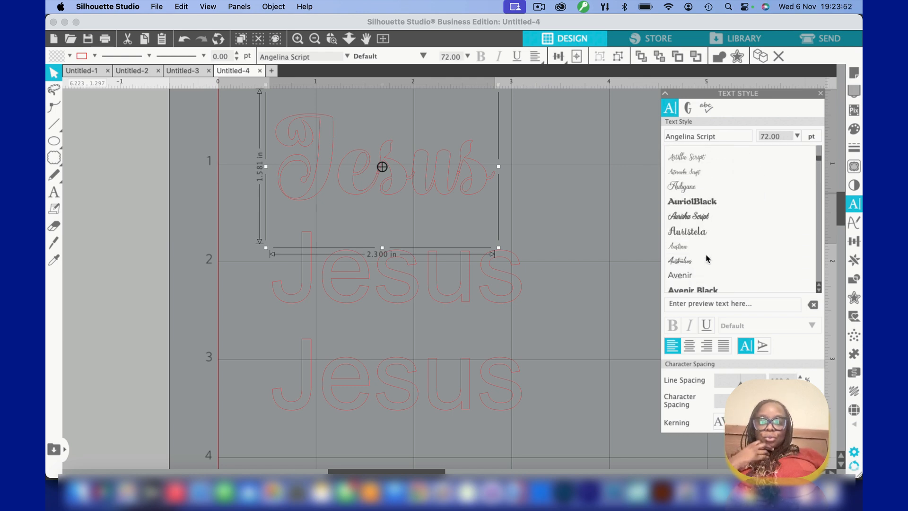
left_click(699, 233)
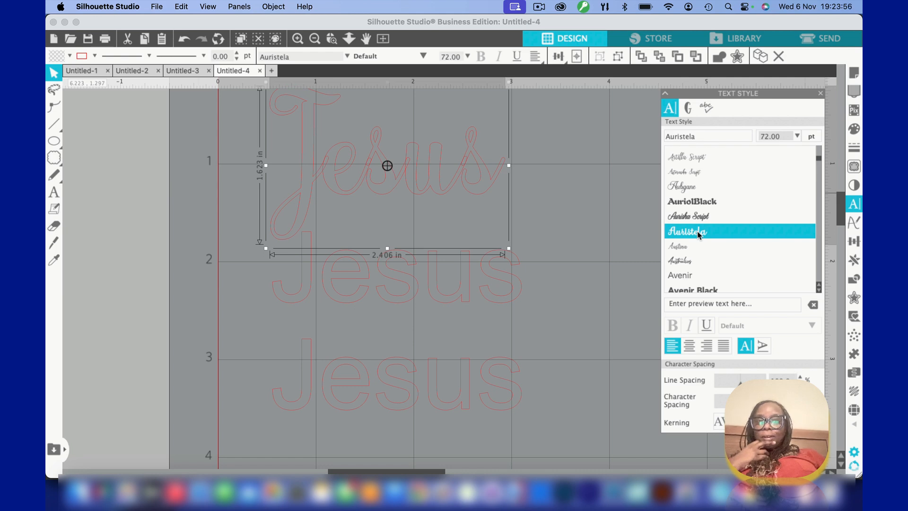
Try the Avocadow font on the uppermost "Jesus" text
scroll(698, 234, "down", 7)
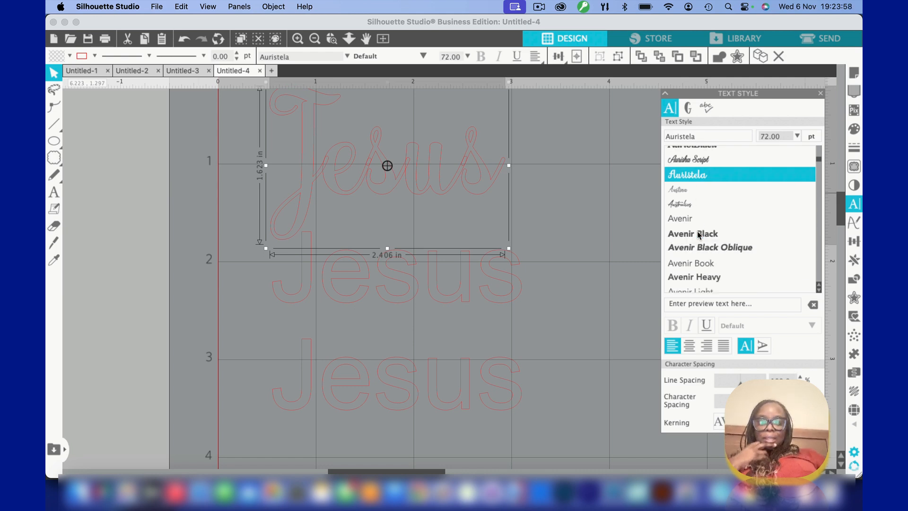
scroll(699, 235, "down", 2)
scroll(699, 235, "down", 4)
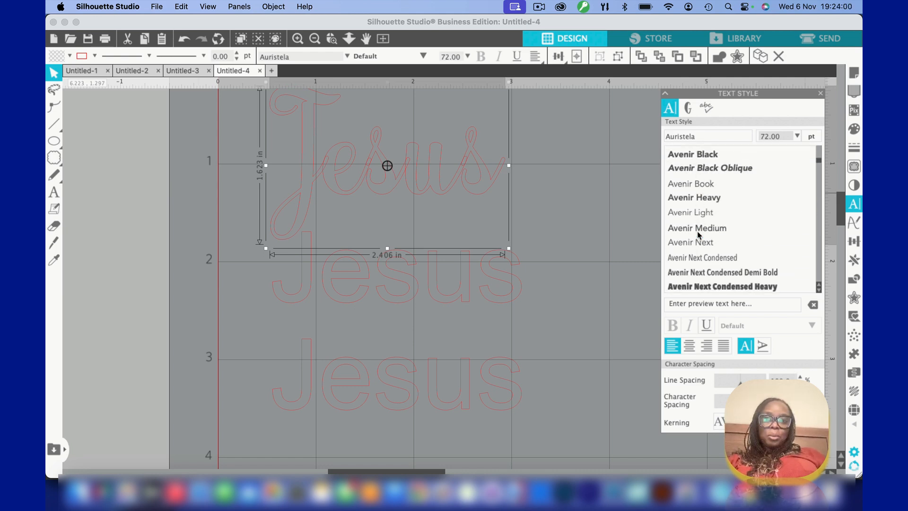
scroll(702, 227, "down", 7)
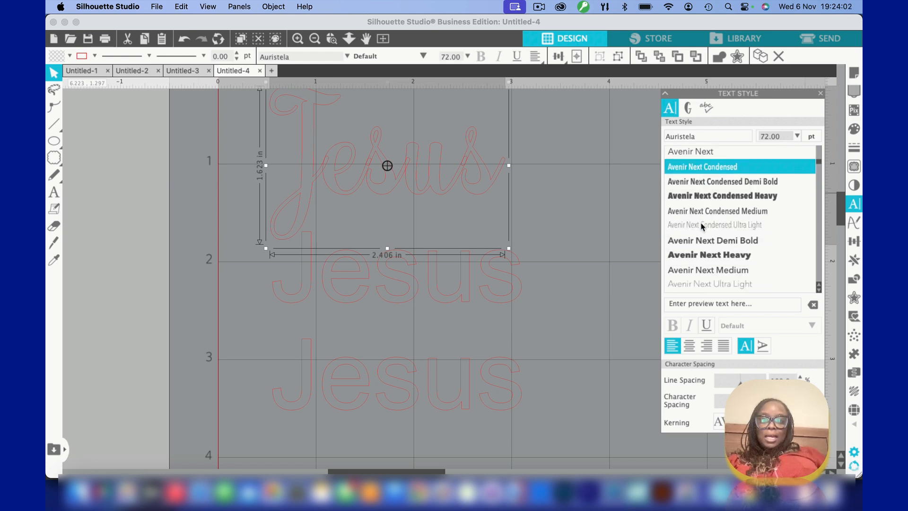
left_click(690, 242)
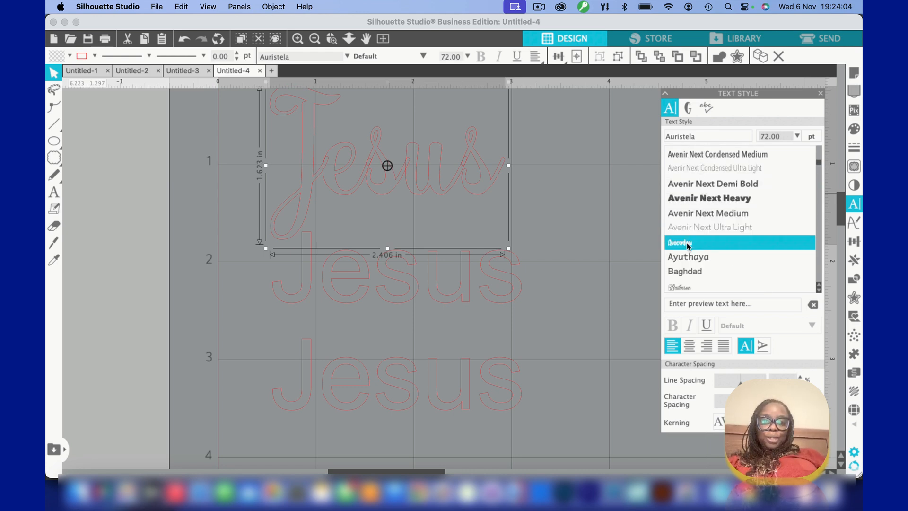
Try the Beauty Retro and Belishia fonts on the uppermost "Jesus" text
scroll(688, 246, "down", 4)
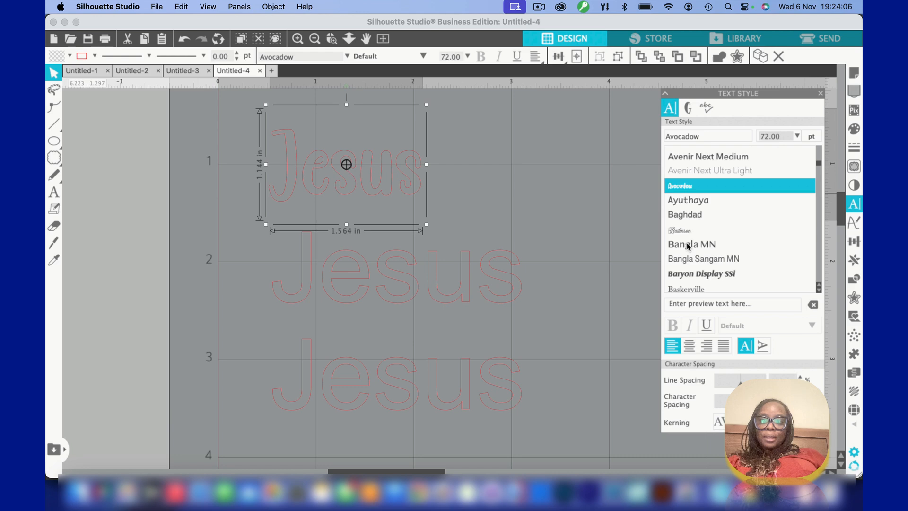
scroll(688, 246, "down", 5)
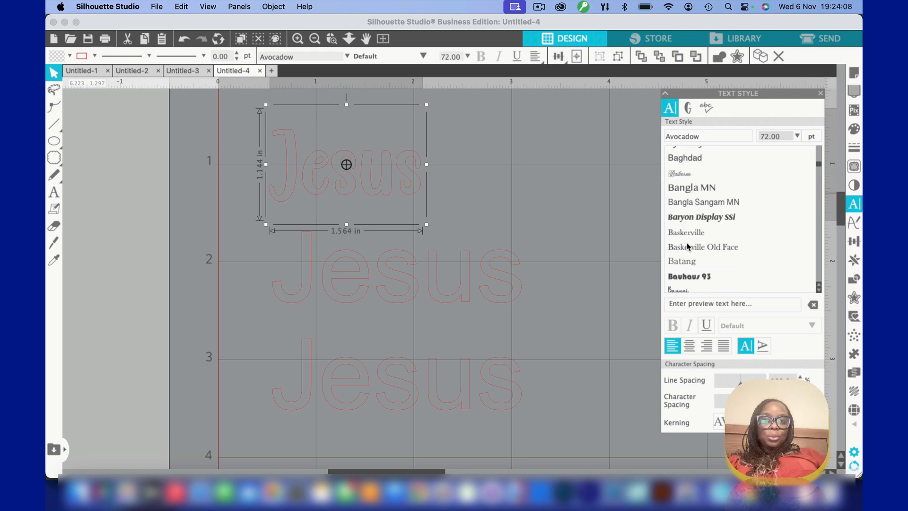
scroll(689, 246, "down", 2)
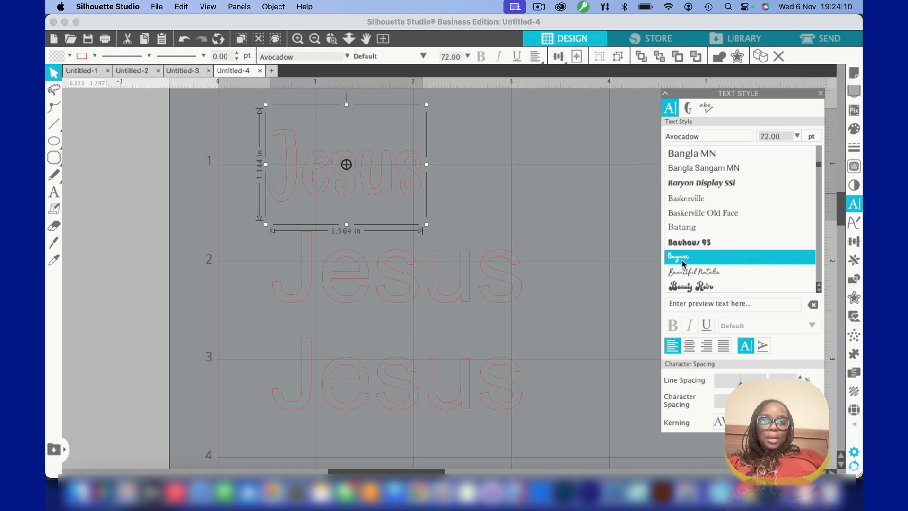
left_click(683, 288)
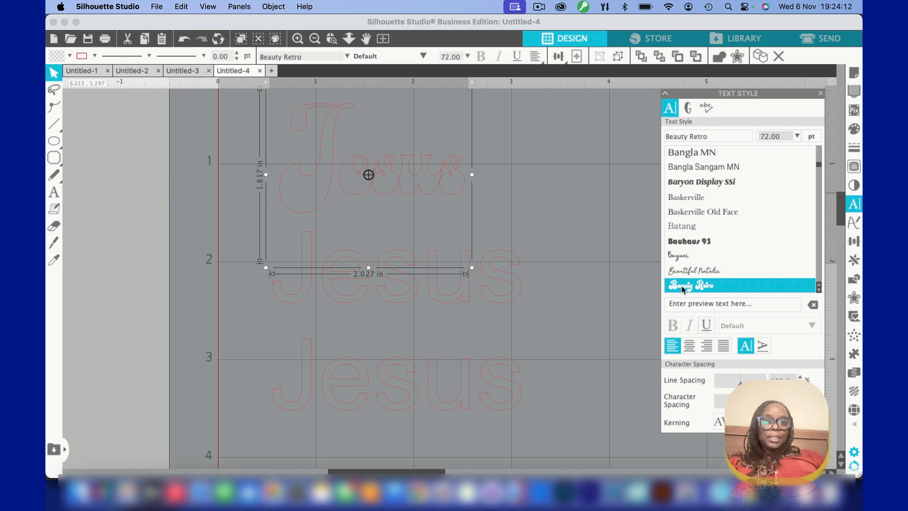
scroll(691, 279, "down", 4)
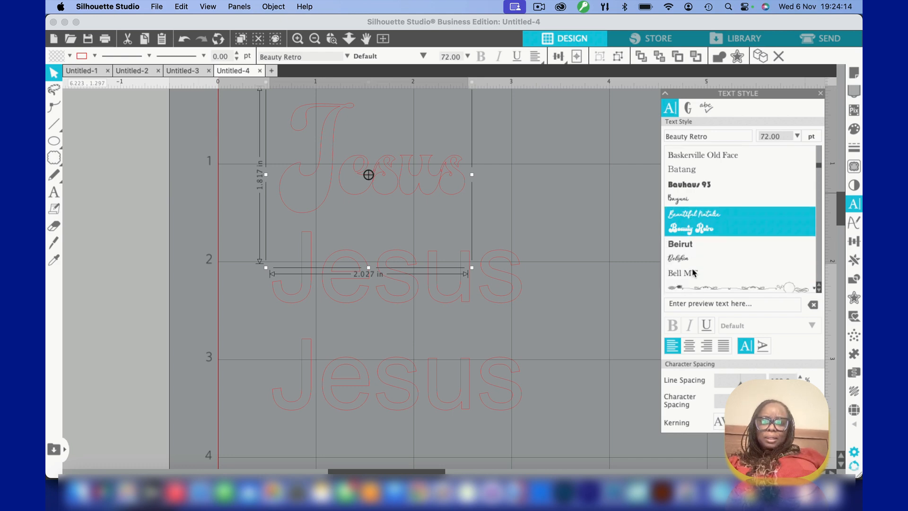
left_click(688, 259)
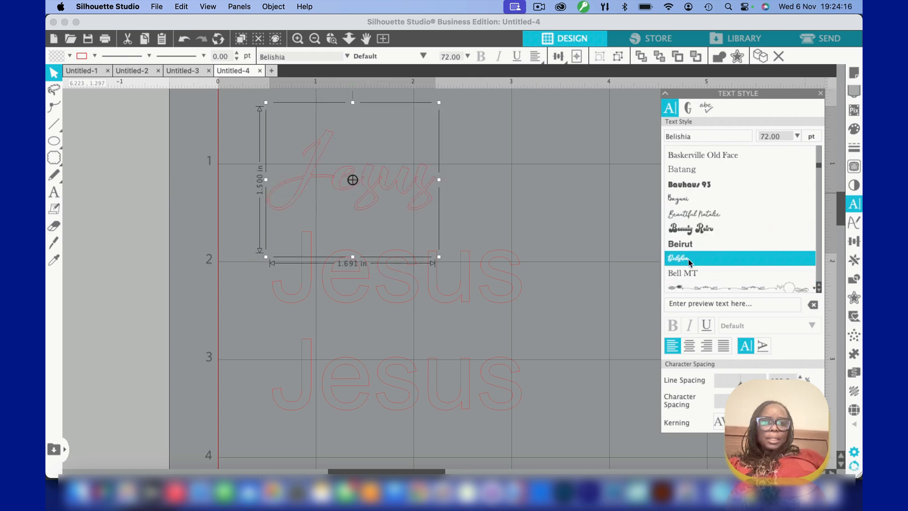
Try the Bellona and Bertoboy fonts on the uppermost "Jesus" text
scroll(688, 260, "down", 1)
scroll(688, 260, "down", 3)
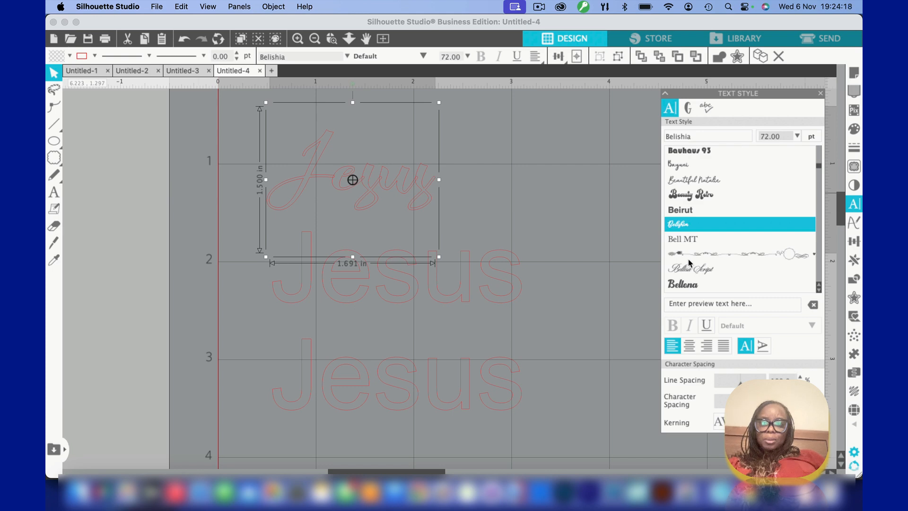
left_click(686, 274)
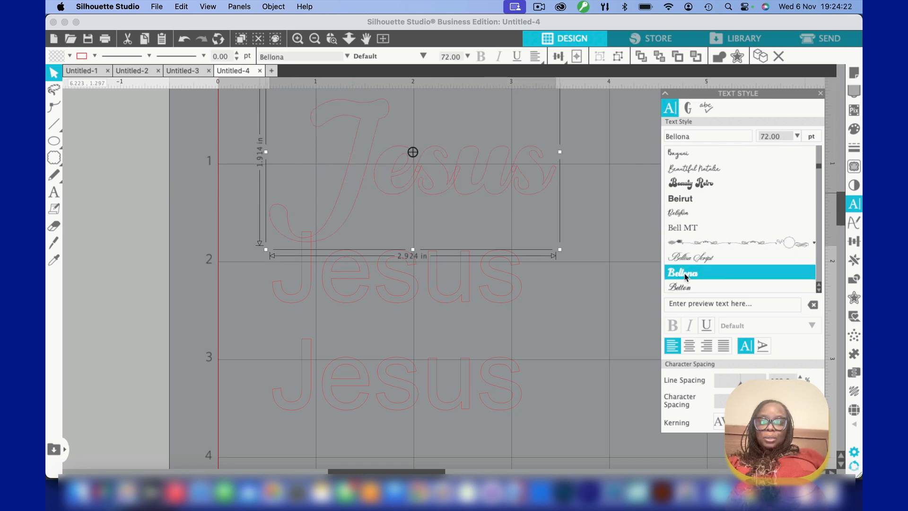
scroll(686, 277, "down", 1)
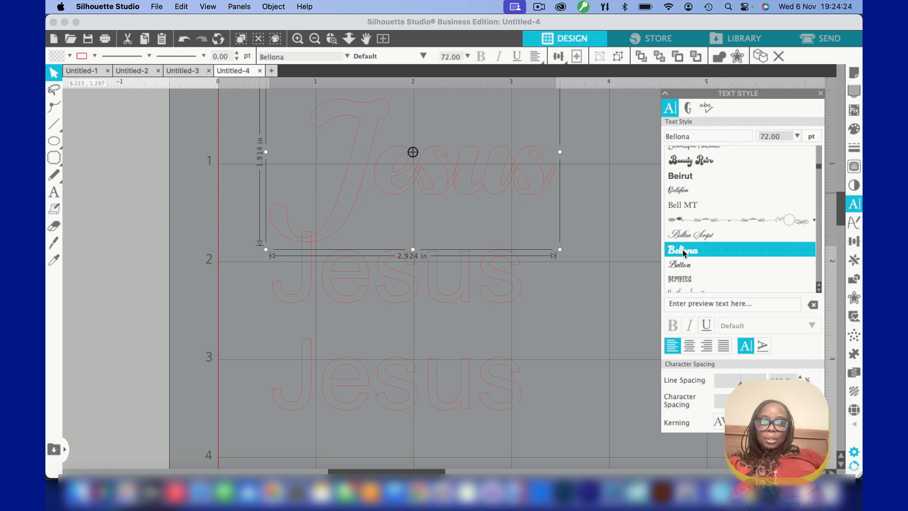
scroll(686, 255, "down", 2)
scroll(686, 255, "down", 4)
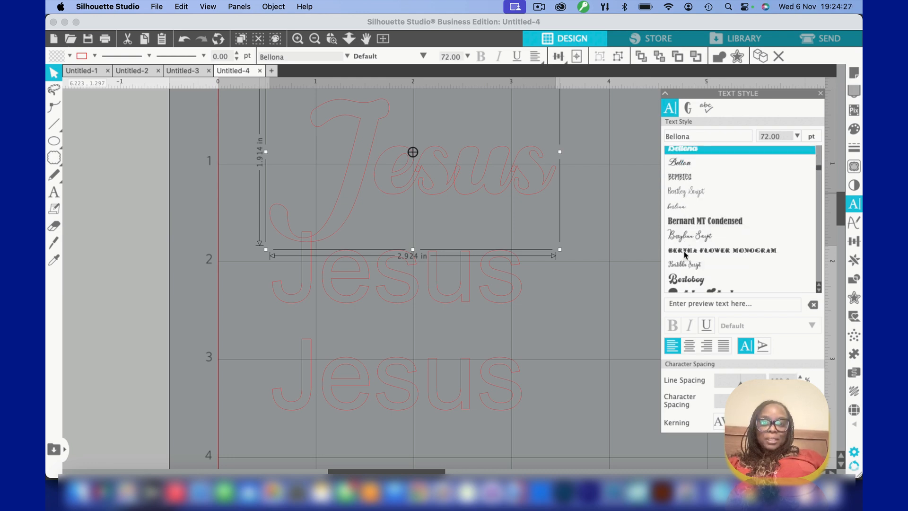
left_click(683, 282)
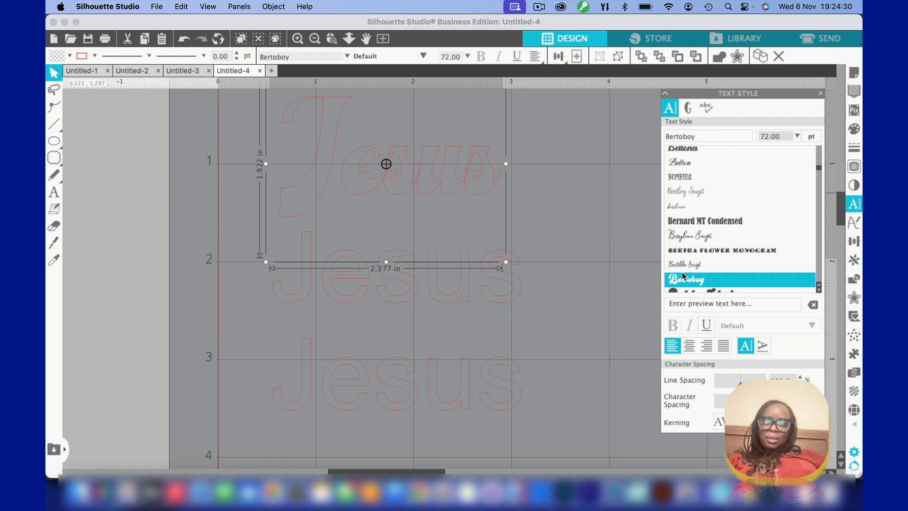
Try the Bertoboy Extrude and Big Yummy fonts on the uppermost "Jesus" text
scroll(682, 274, "down", 2)
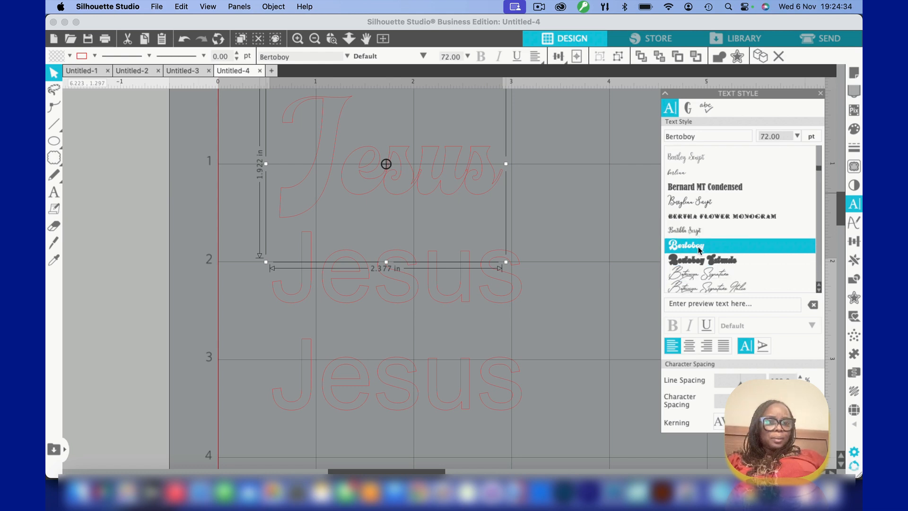
left_click(701, 261)
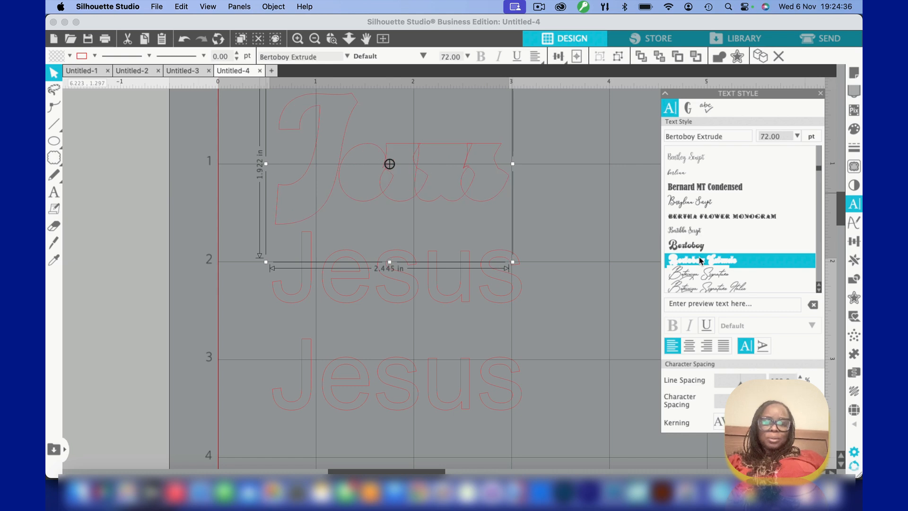
scroll(701, 260, "down", 4)
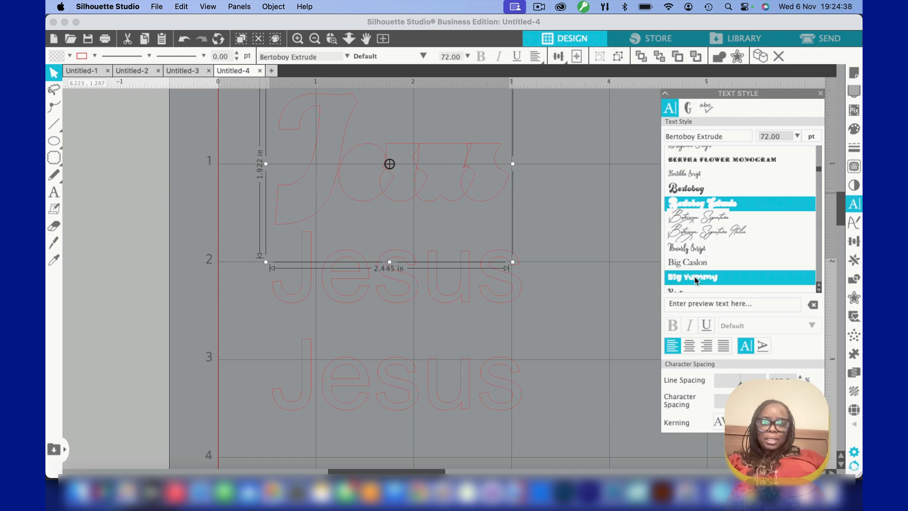
left_click(696, 278)
Browse further fonts and examine the lettering of the finished triple "JESUS" sticker in the Untitled-1 document
scroll(696, 279, "down", 5)
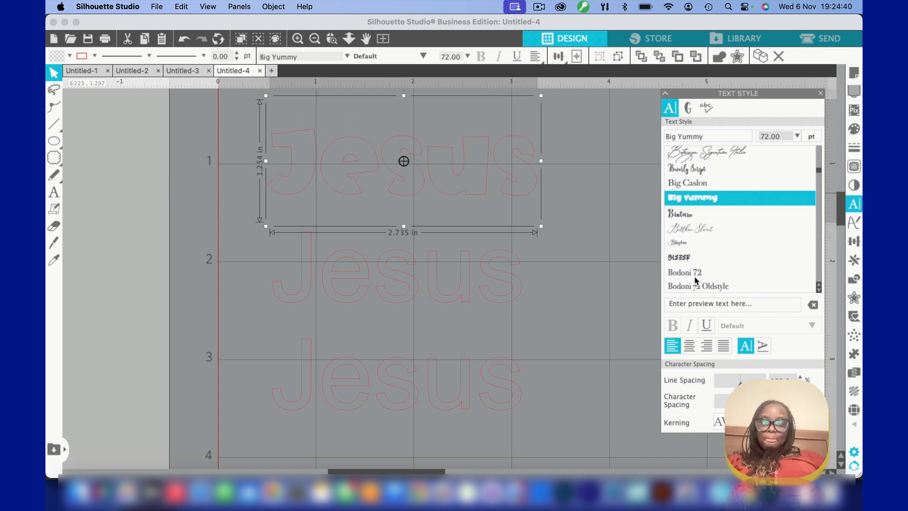
scroll(696, 279, "down", 2)
scroll(696, 280, "down", 6)
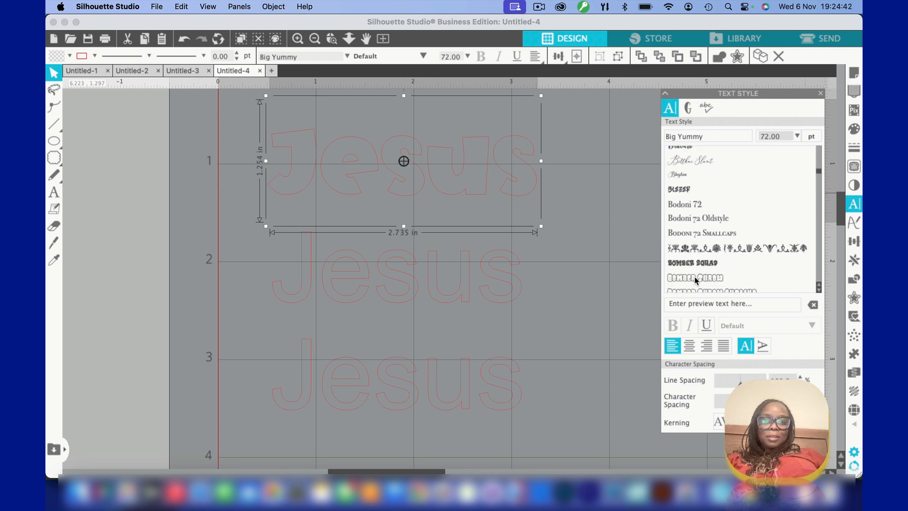
scroll(697, 281, "down", 3)
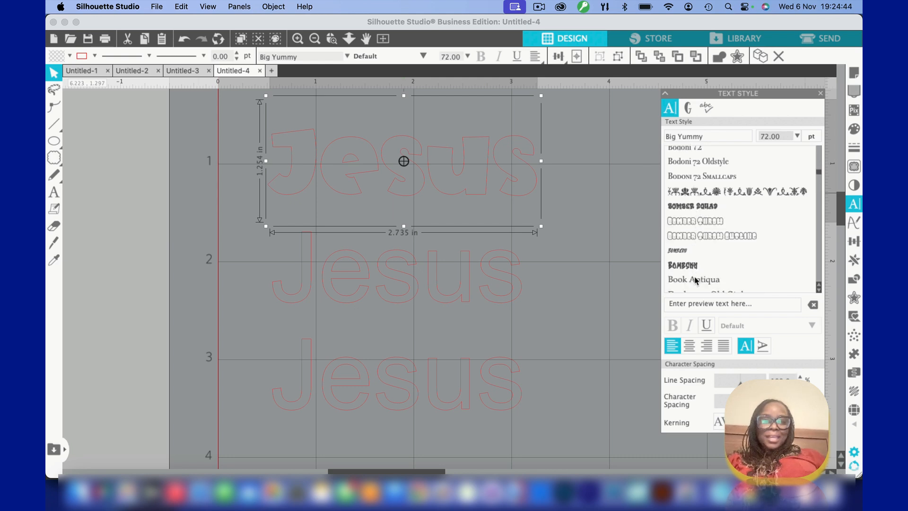
left_click(96, 71)
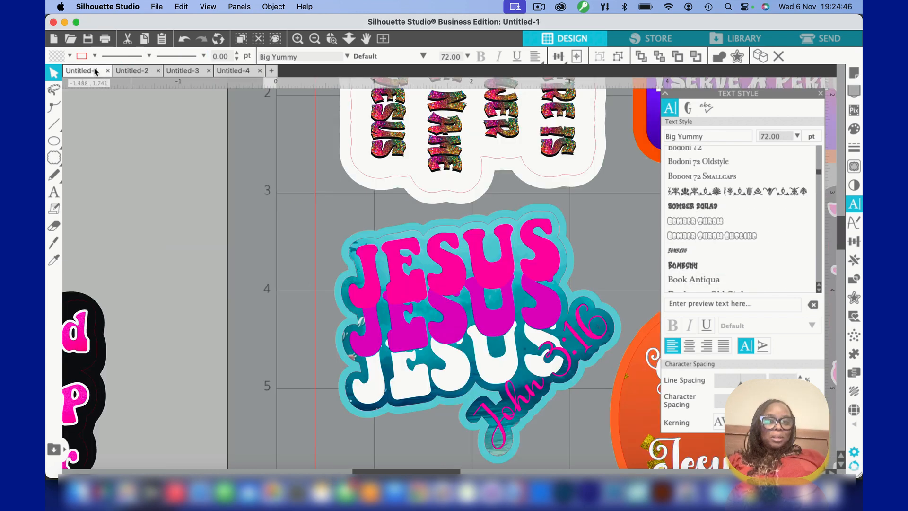
left_click(398, 279)
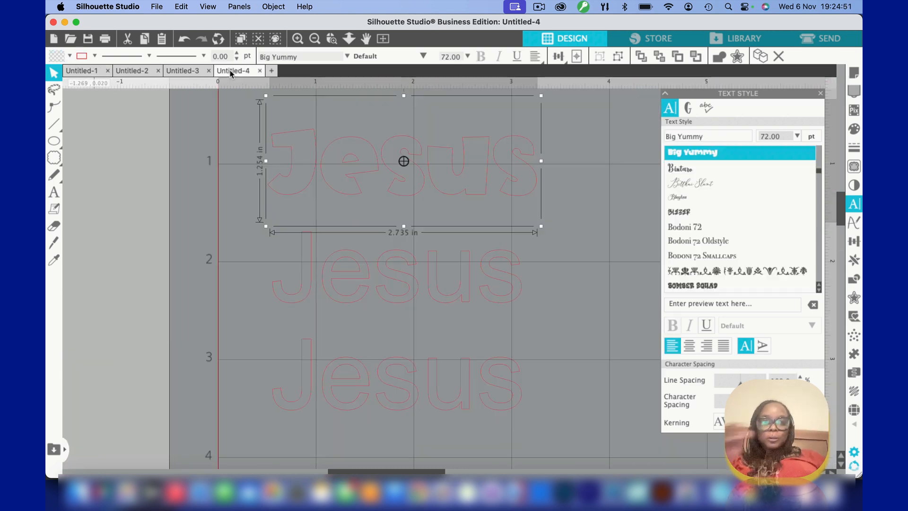
Return to the Untitled-4 document and set the uppermost "Jesus" text to the Bomber Squad font
left_click(232, 71)
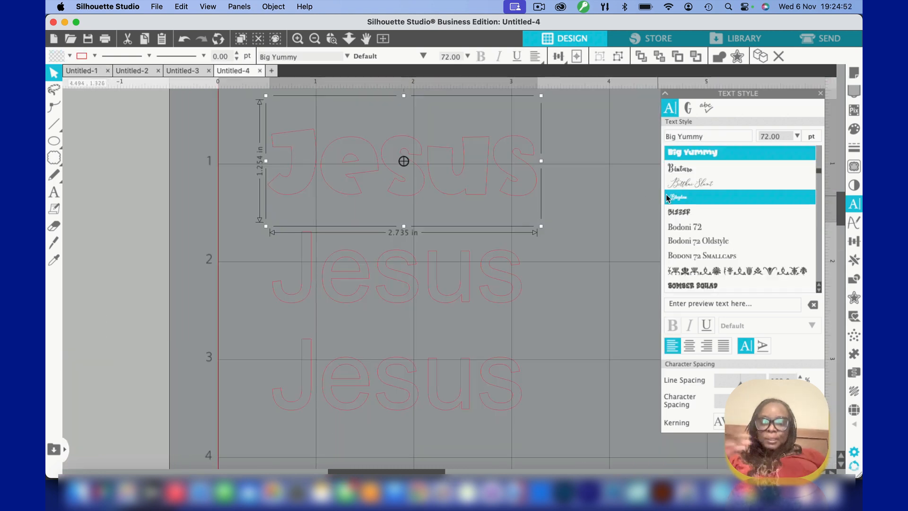
left_click(686, 287)
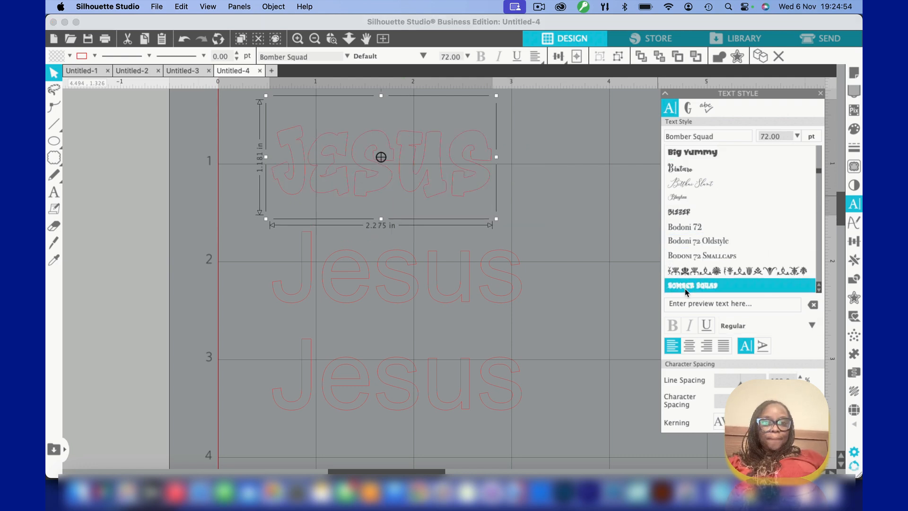
scroll(686, 292, "down", 2)
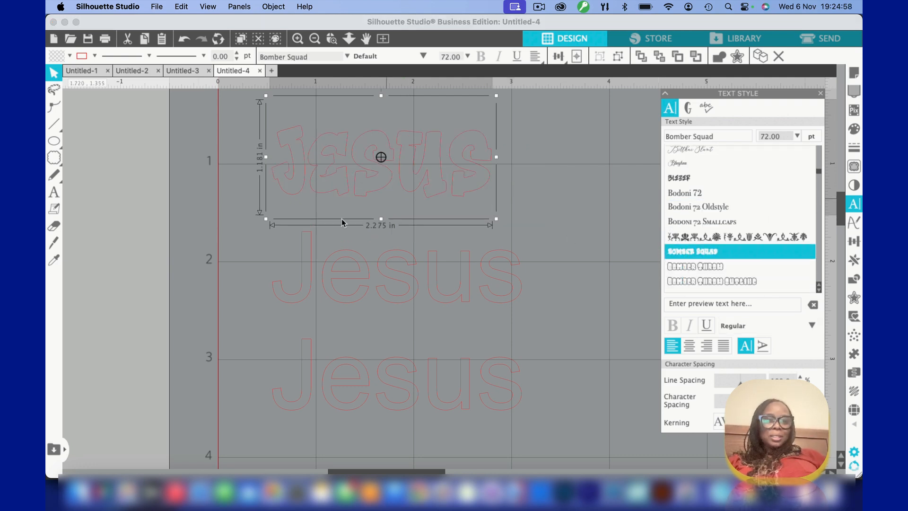
Delete the middle and lowest "Jesus" texts that still use the plain font
left_click(306, 274)
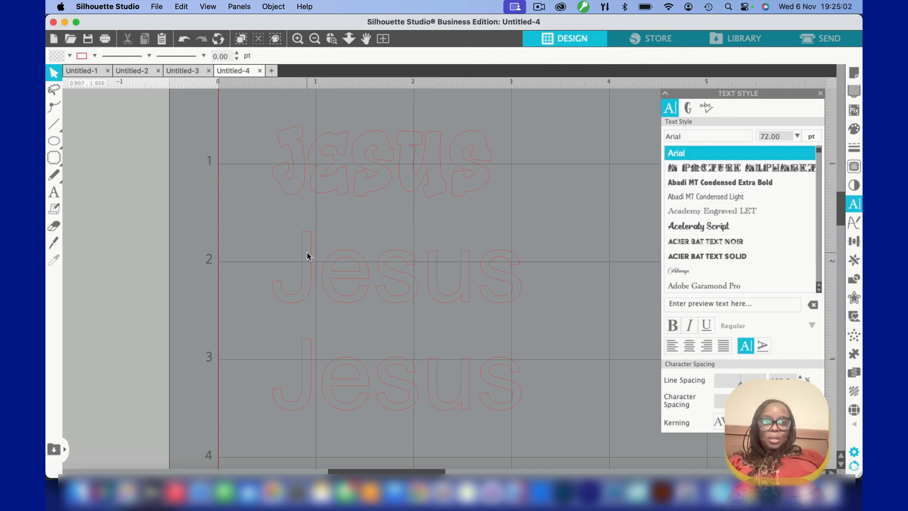
left_click(307, 237)
key("Delete")
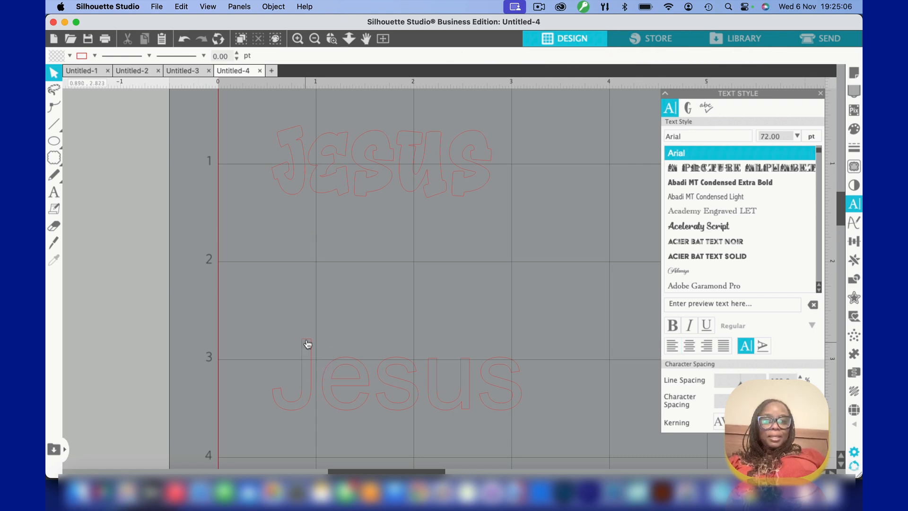
left_click(307, 344)
key("Delete")
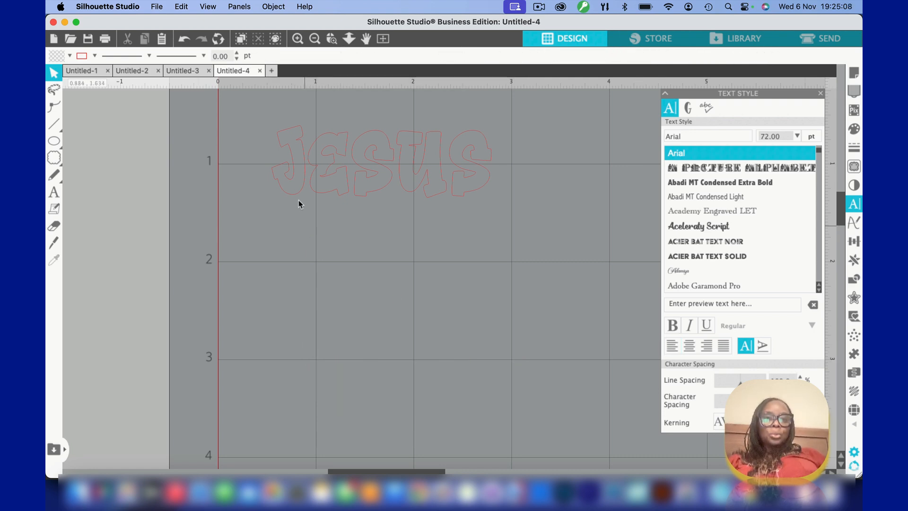
Duplicate the Bomber Squad "Jesus" text twice
left_click(297, 134)
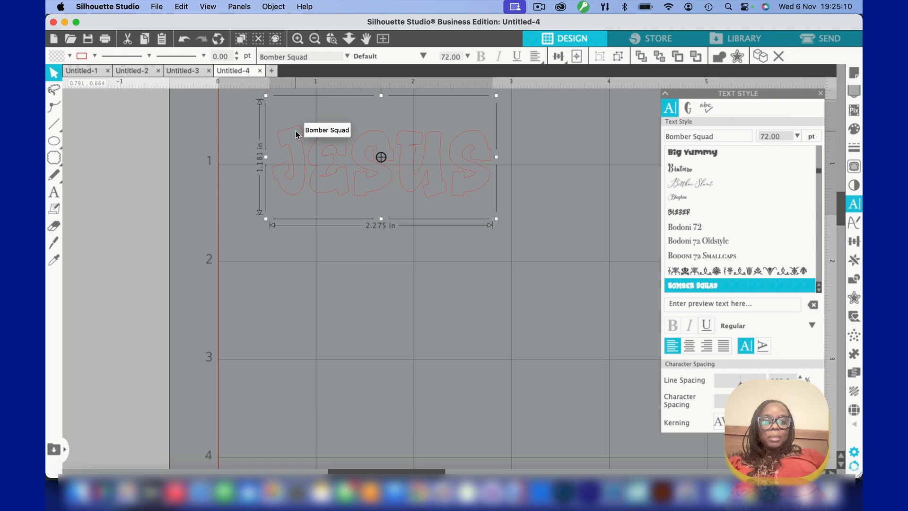
key("super+d")
key("super+d")
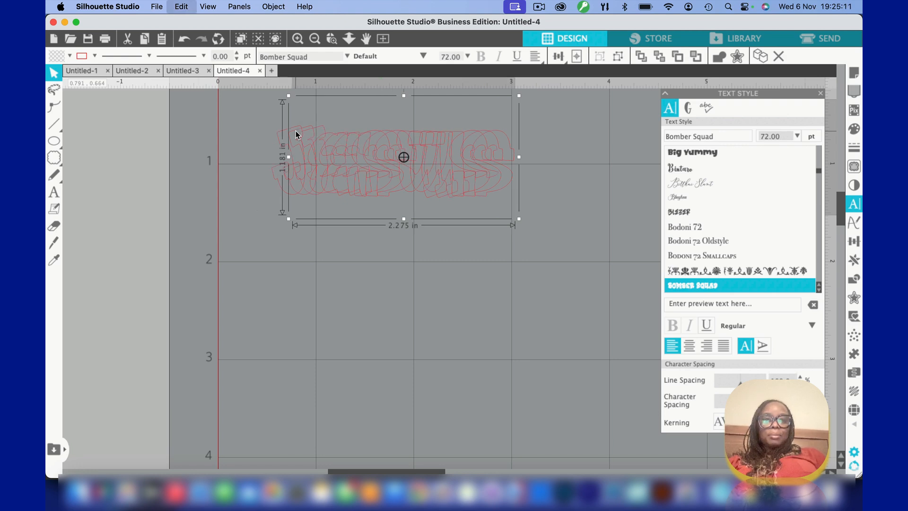
left_click(364, 264)
Move the two copies below the original to form a column of three separate texts about 3.35 in tall
left_click_drag(399, 134, 359, 284)
left_click_drag(366, 149, 360, 214)
left_click(339, 297)
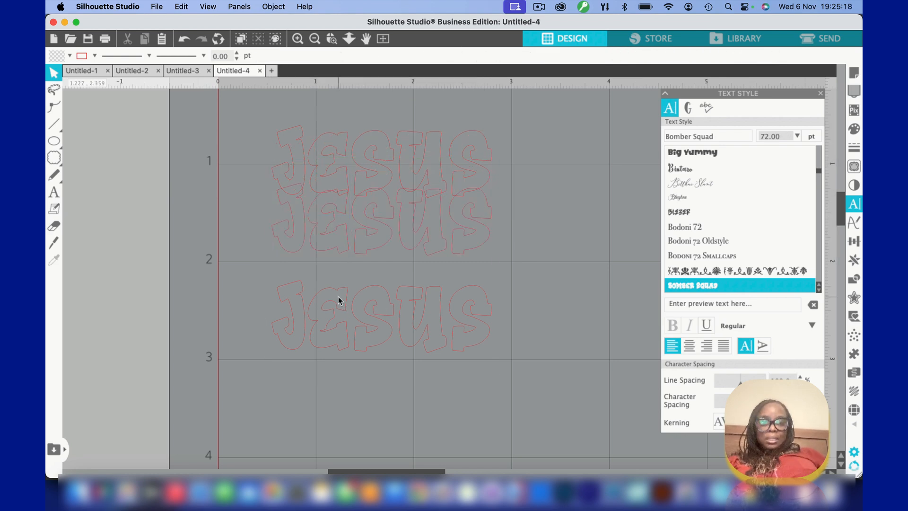
left_click_drag(336, 296, 332, 349)
left_click_drag(317, 193, 315, 231)
left_click(212, 167)
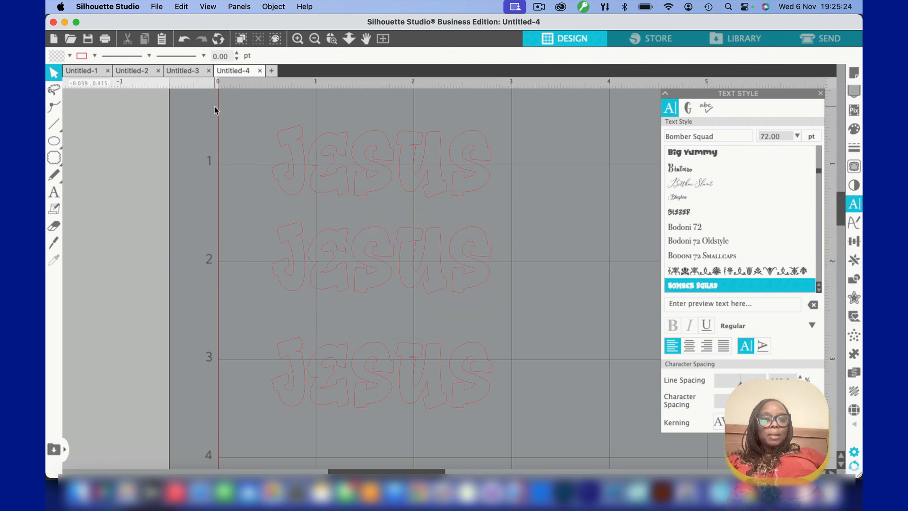
Select all three "Jesus" texts and space them evenly in the vertical direction
left_click_drag(205, 98, 465, 408)
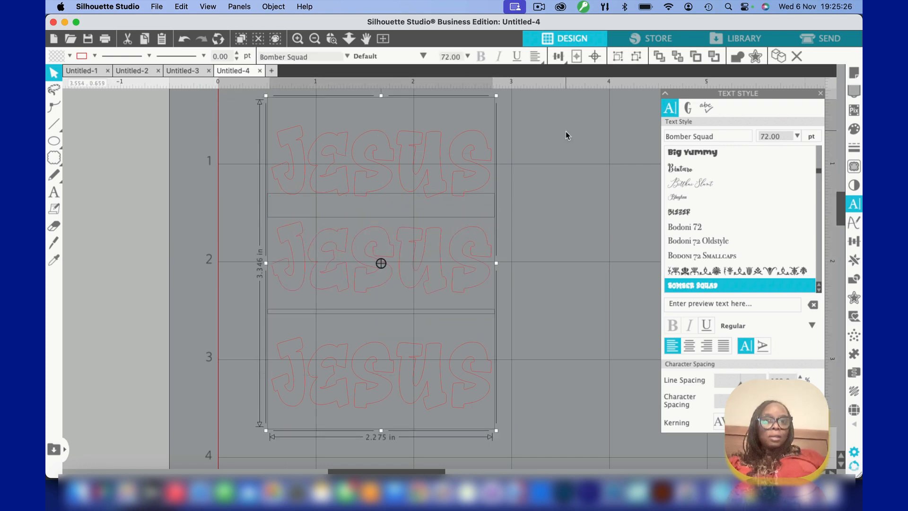
left_click(557, 57)
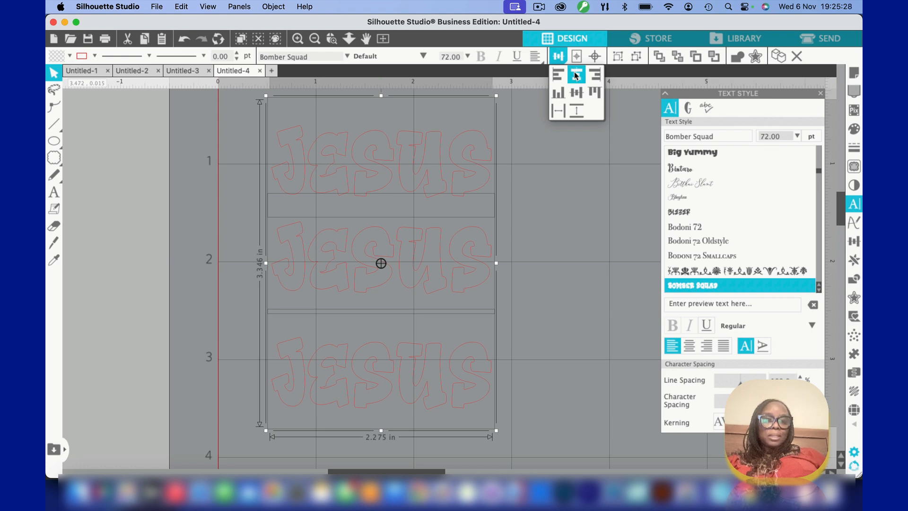
left_click(577, 112)
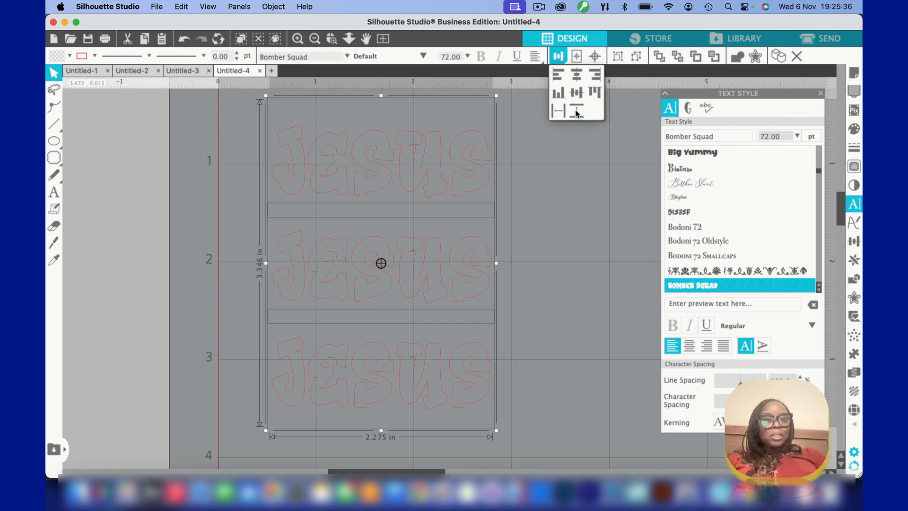
left_click(562, 180)
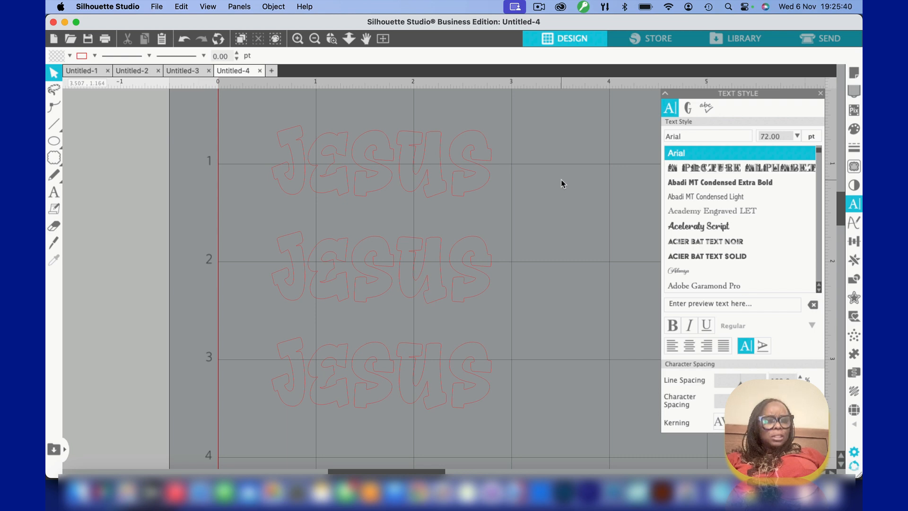
Give the uppermost "Jesus" text a green fill and a matching green outline
left_click(298, 133)
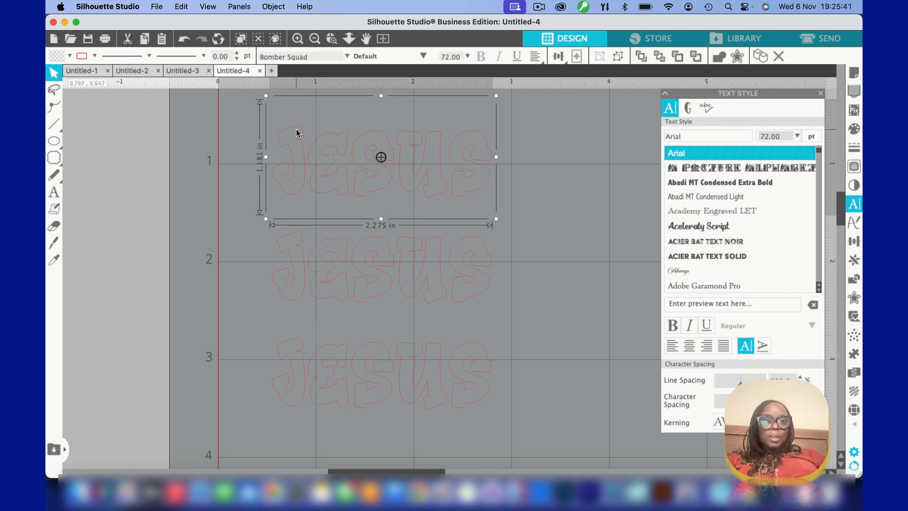
left_click(70, 57)
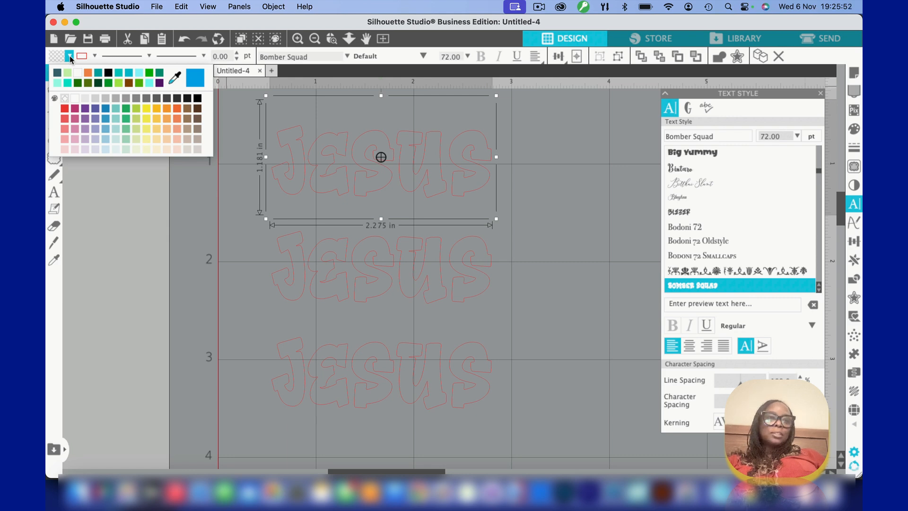
left_click(149, 73)
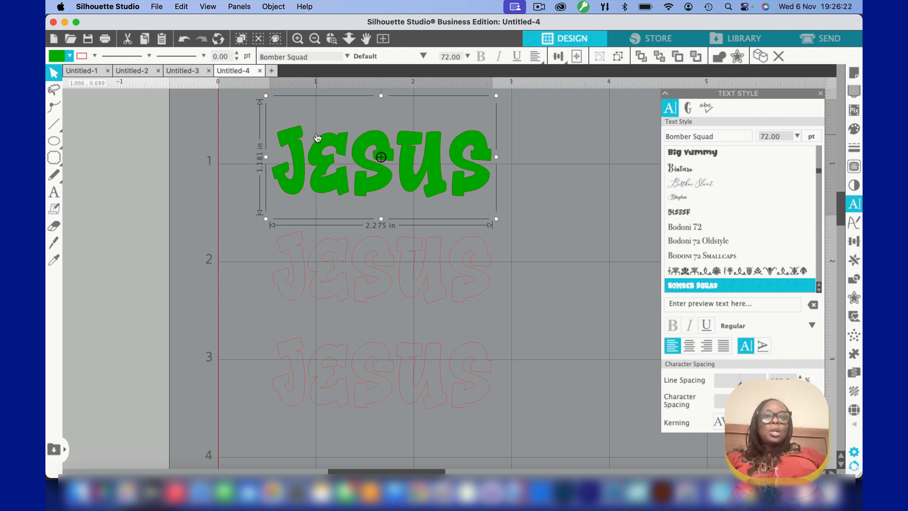
left_click(95, 57)
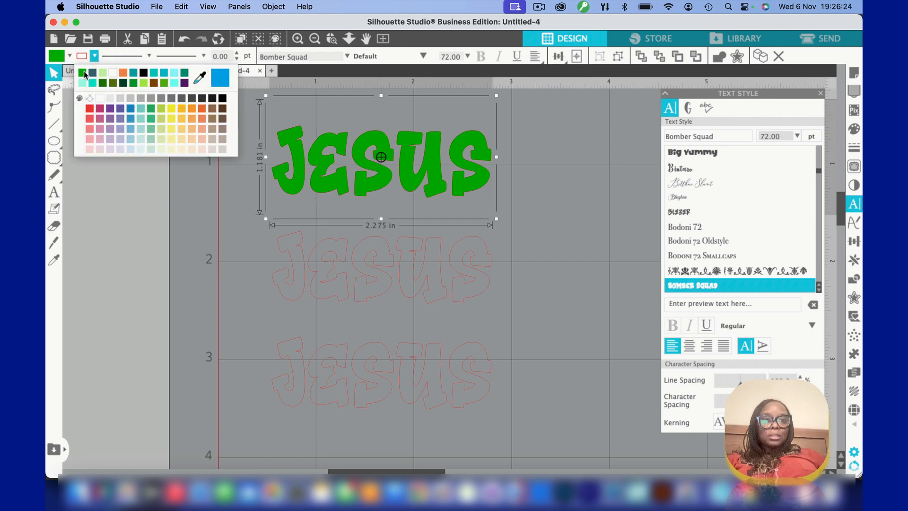
Try yellow and purple as the fill colour of the middle "Jesus" text
left_click(306, 255)
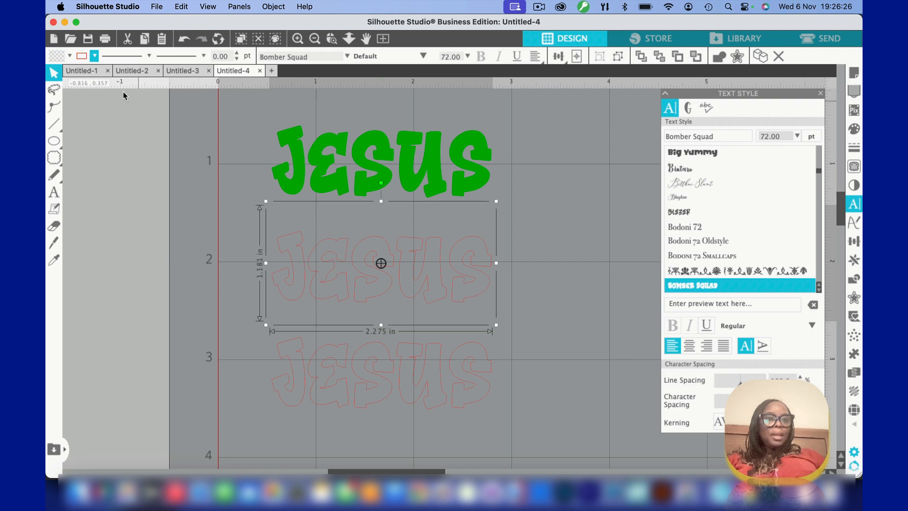
left_click(69, 56)
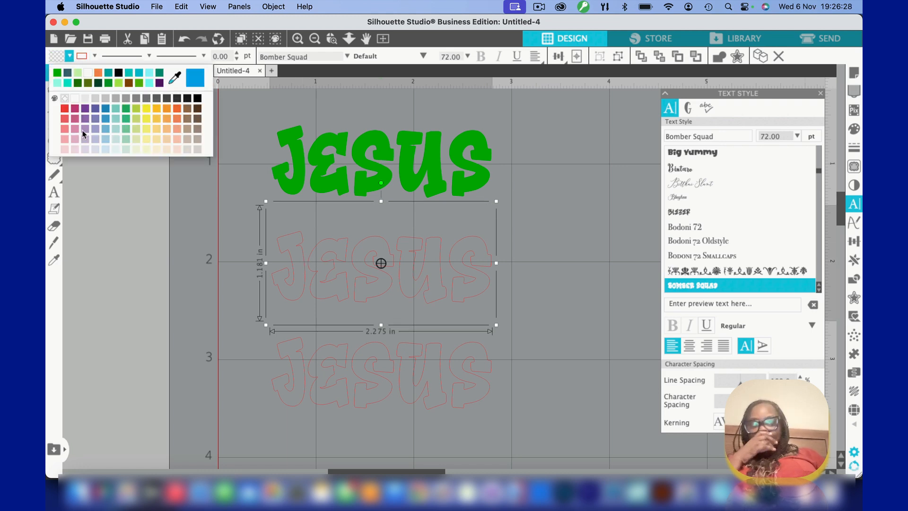
left_click(148, 113)
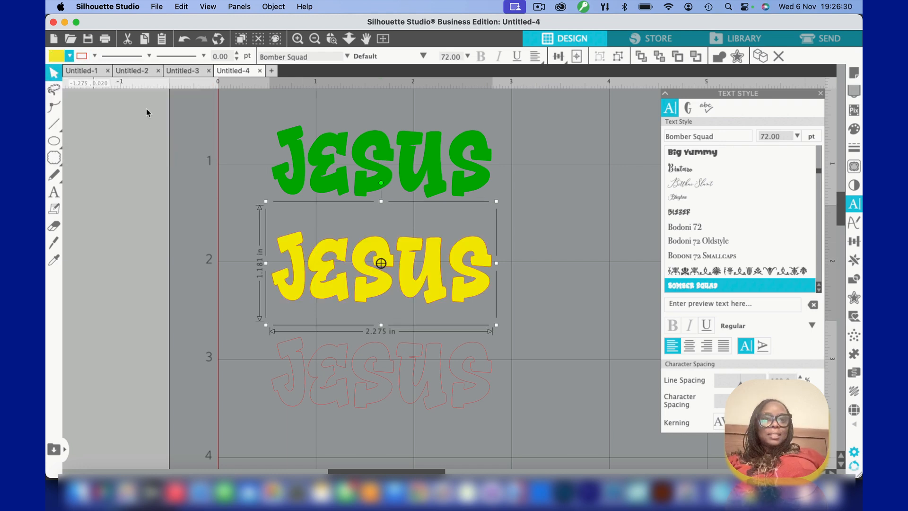
left_click(69, 56)
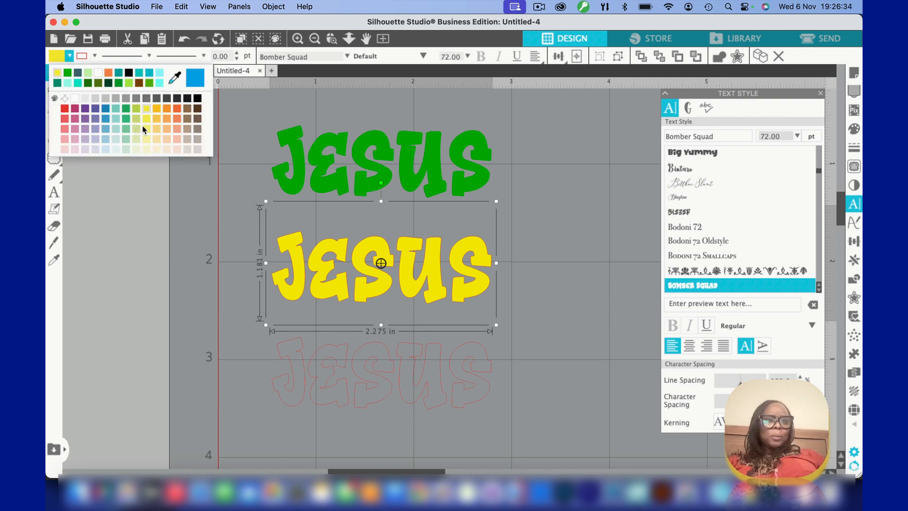
left_click(85, 119)
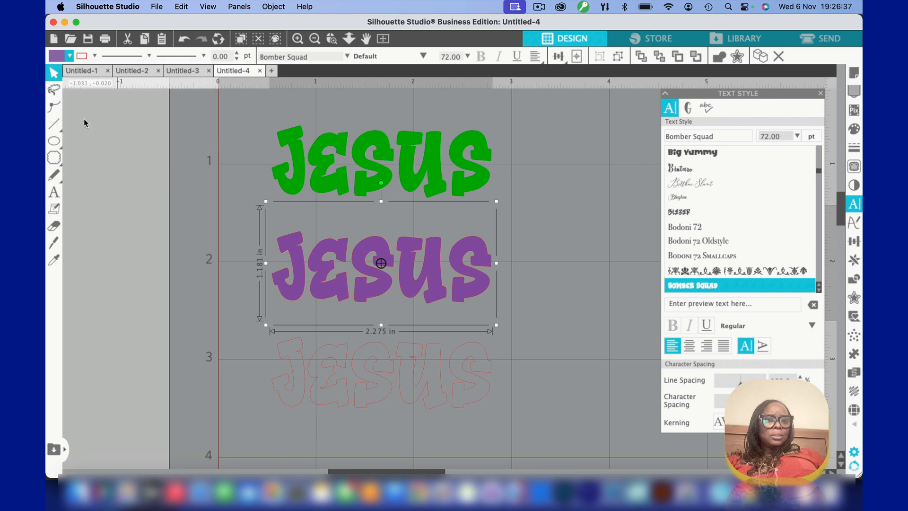
Set both the outline and the fill of the middle "Jesus" text to lime green
left_click(79, 56)
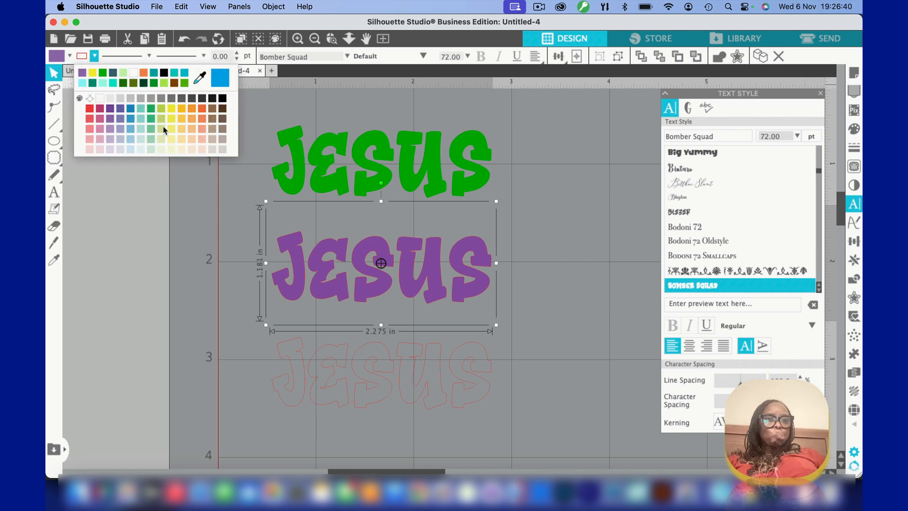
left_click(160, 108)
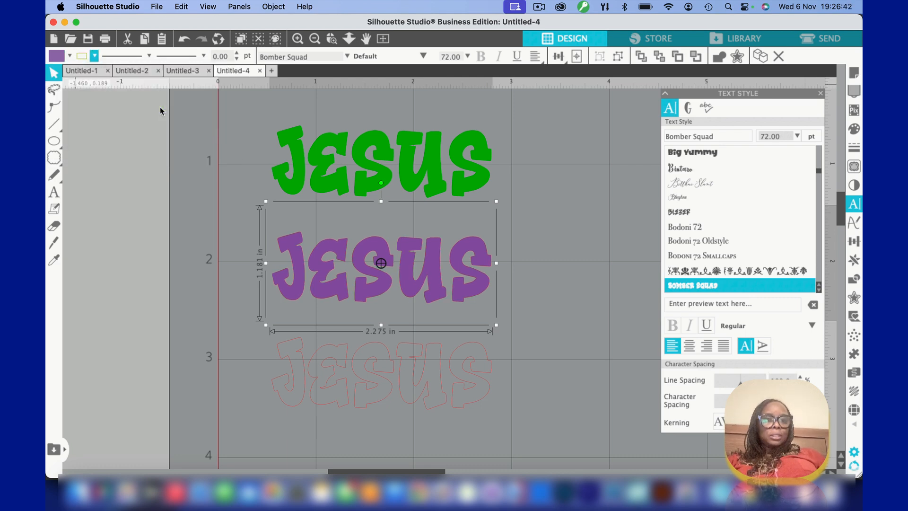
left_click(69, 56)
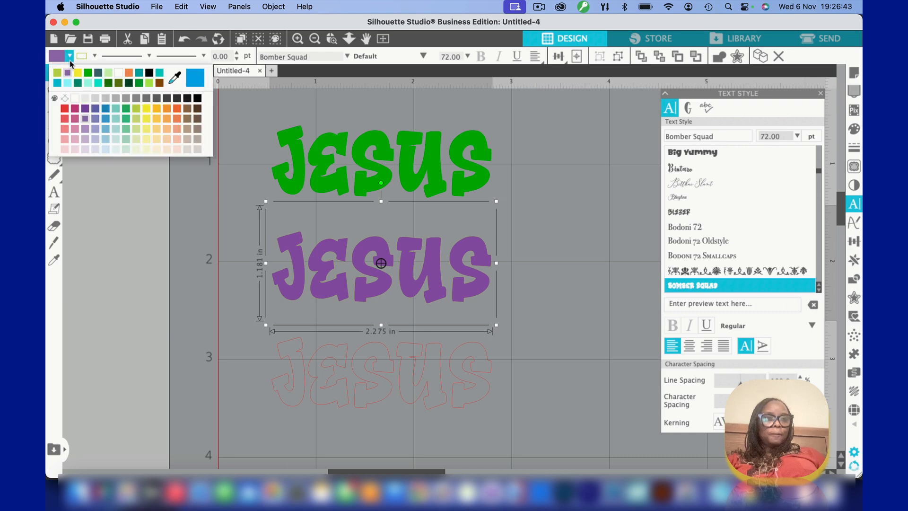
left_click(136, 109)
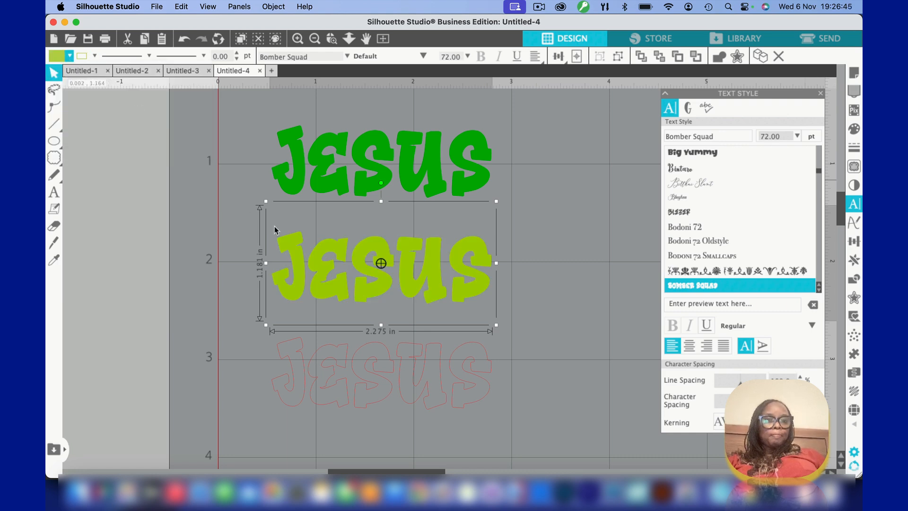
left_click(95, 56)
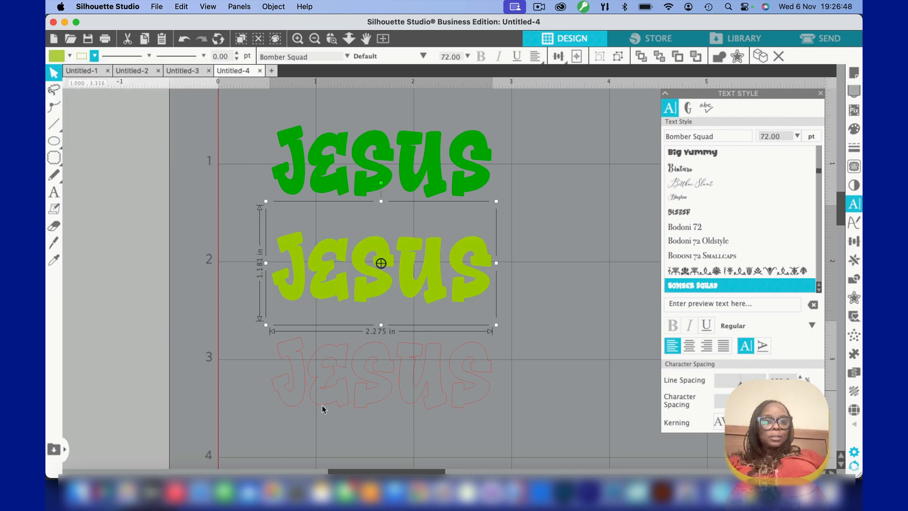
Give the lowest "Jesus" text a magenta fill (FC0CFE) and a matching magenta outline
left_click(301, 373)
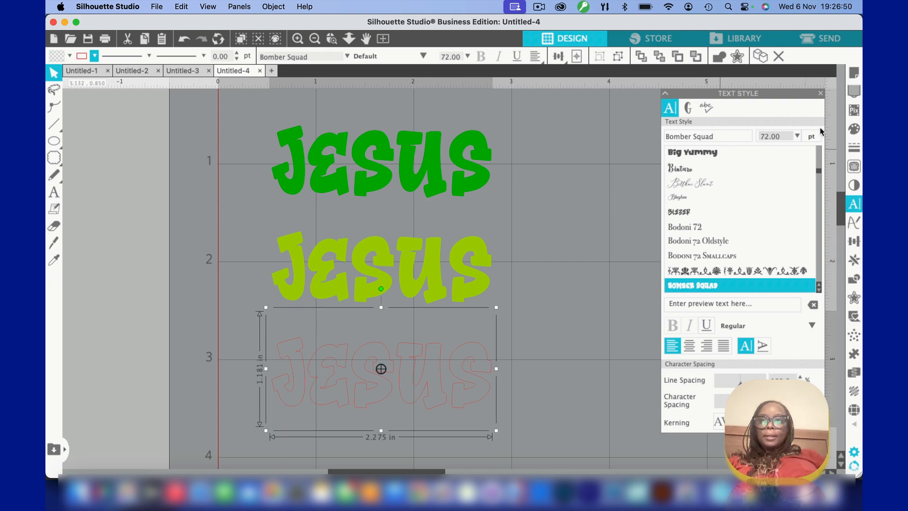
left_click(855, 128)
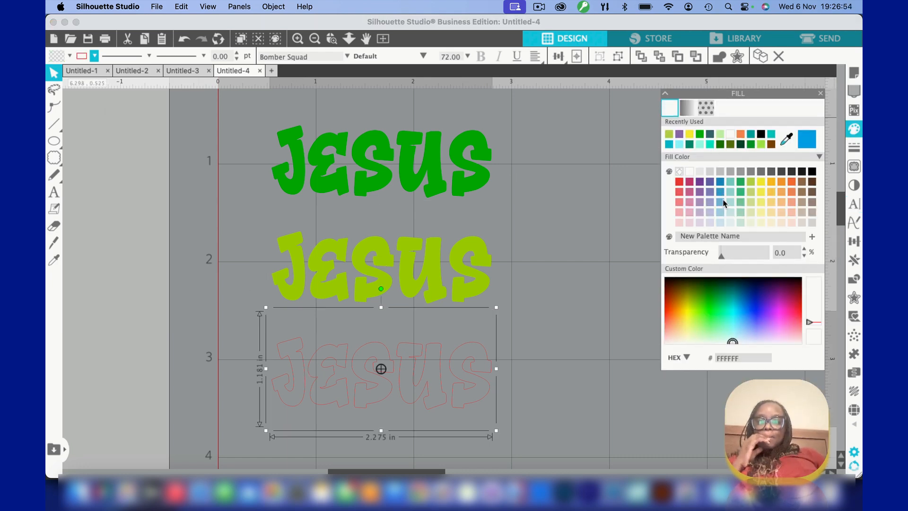
left_click(778, 312)
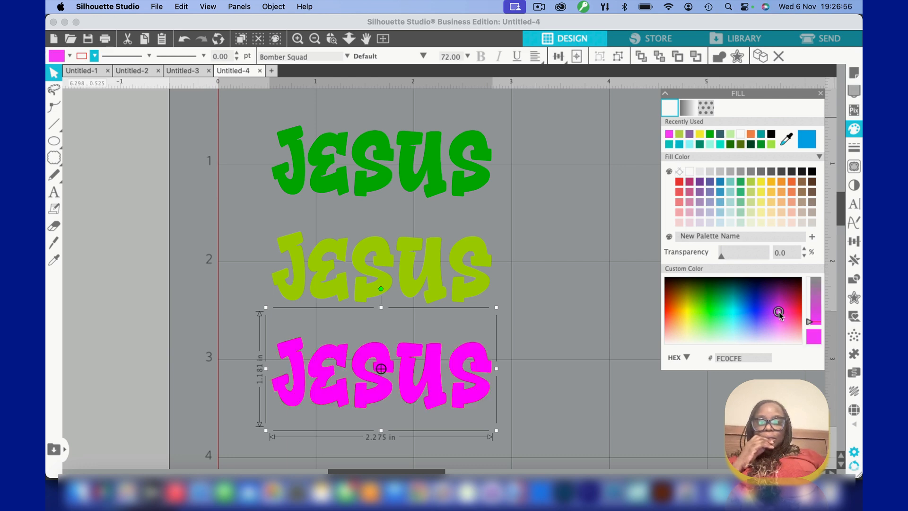
left_click(95, 56)
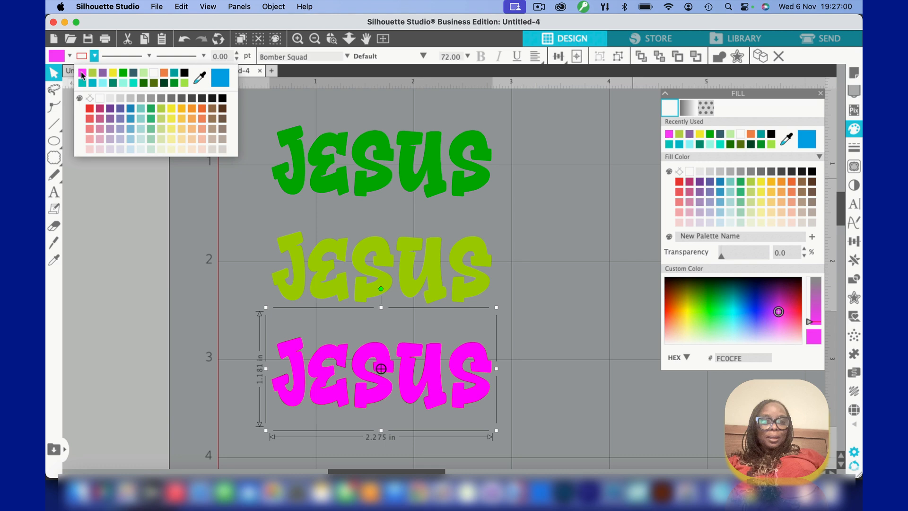
left_click(227, 300)
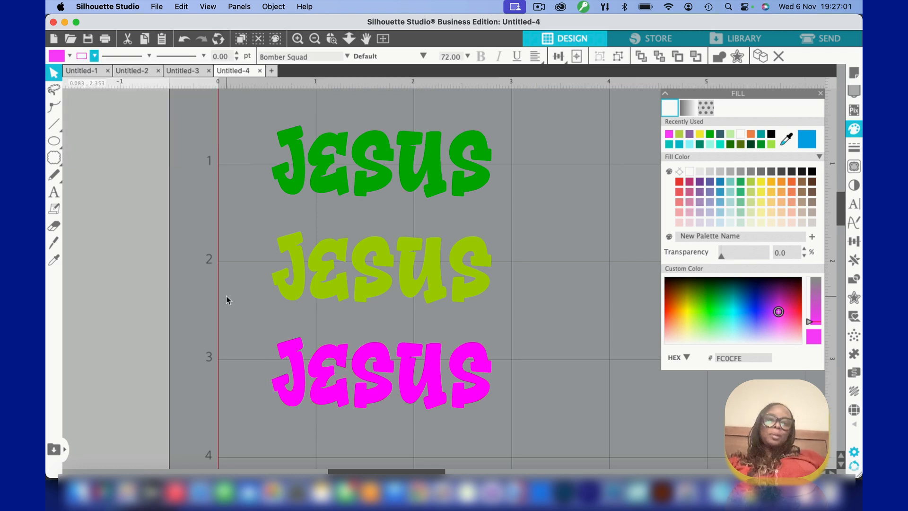
Move the lime green text straight up until it overlaps the lower part of the dark green text
left_click(296, 256)
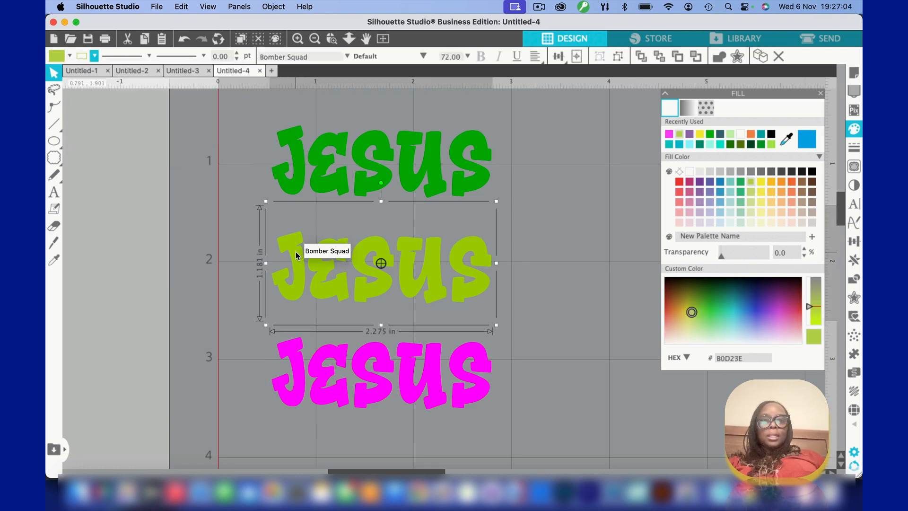
left_click_drag(296, 256, 294, 215)
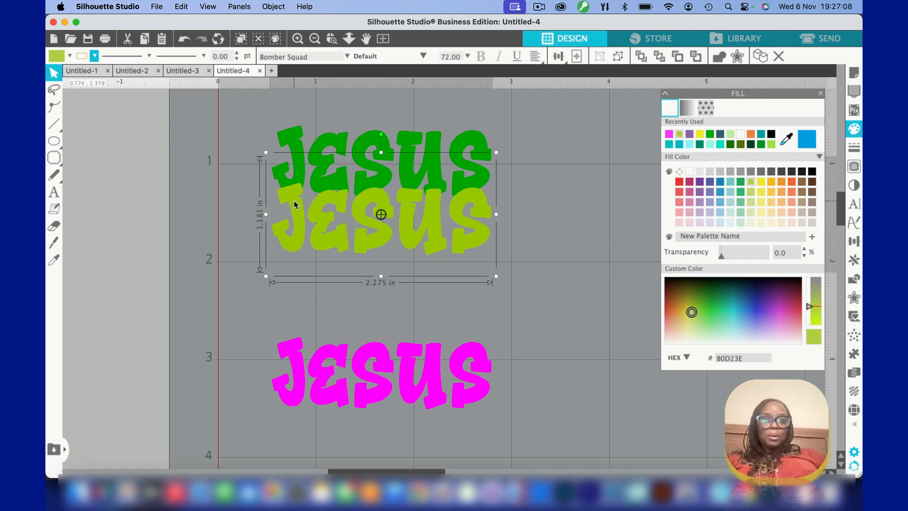
key("Up")
key("Up")
key("Up")
key("Up")
key("Up")
key("Up")
key("Up")
key("Up")
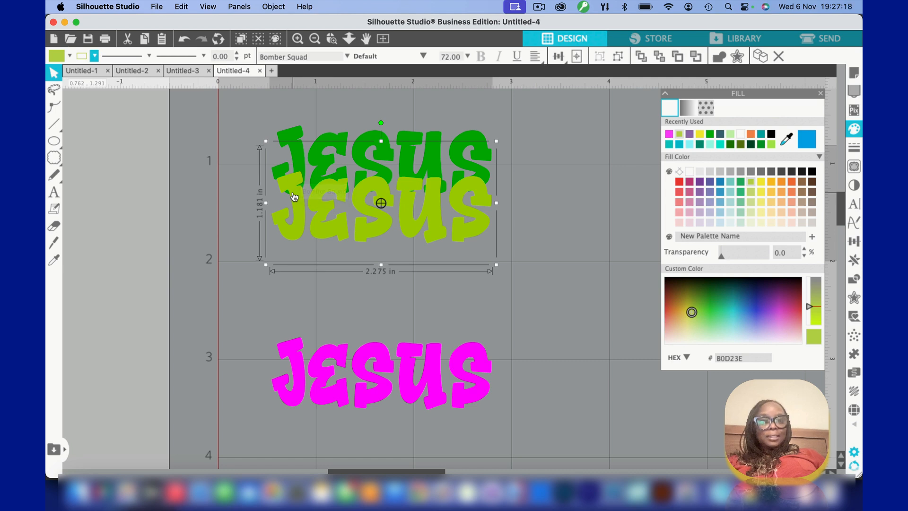
Send the lime green text behind the dark green text
left_click(231, 104)
left_click_drag(231, 106, 492, 264)
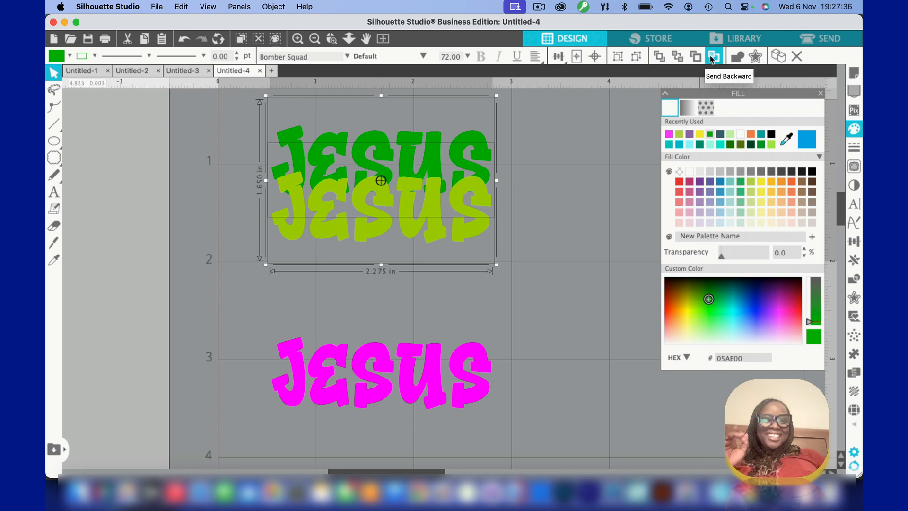
left_click(542, 232)
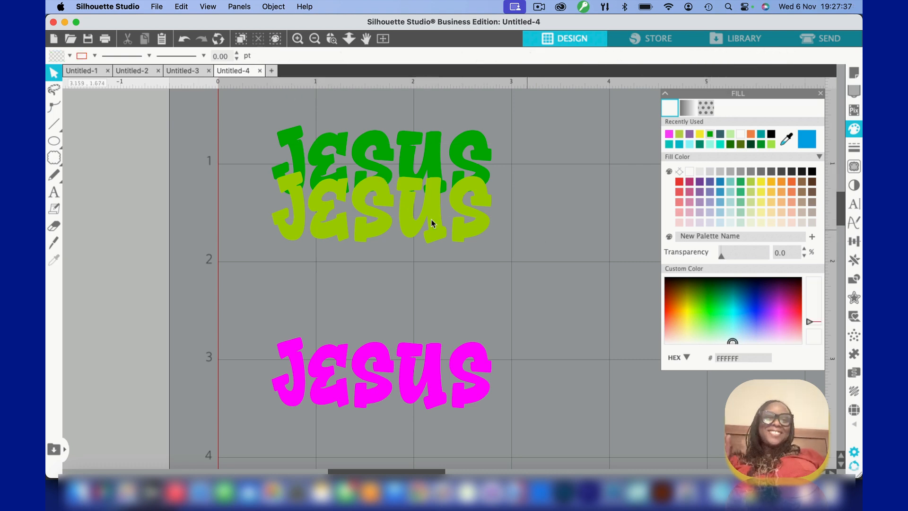
left_click(308, 209)
left_click(658, 57)
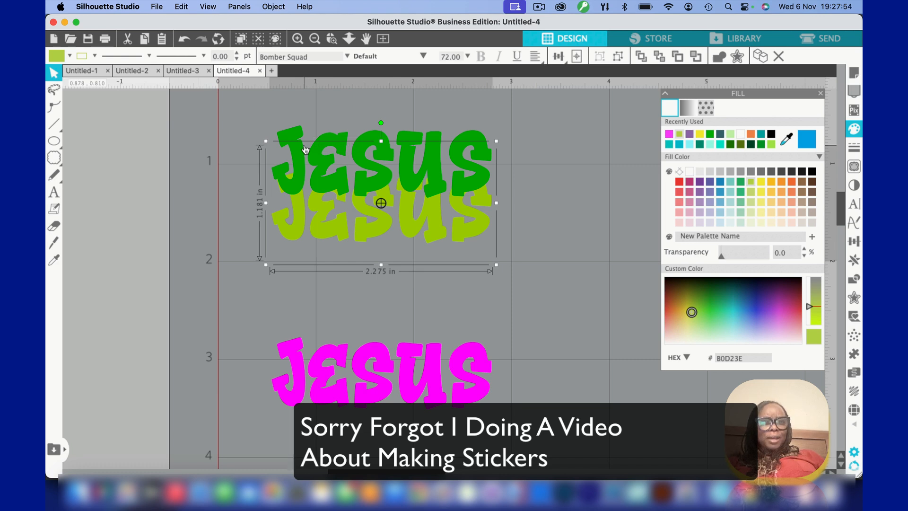
Select the two overlapping green texts and apply Subtract All to them
left_click(245, 121)
left_click(402, 154)
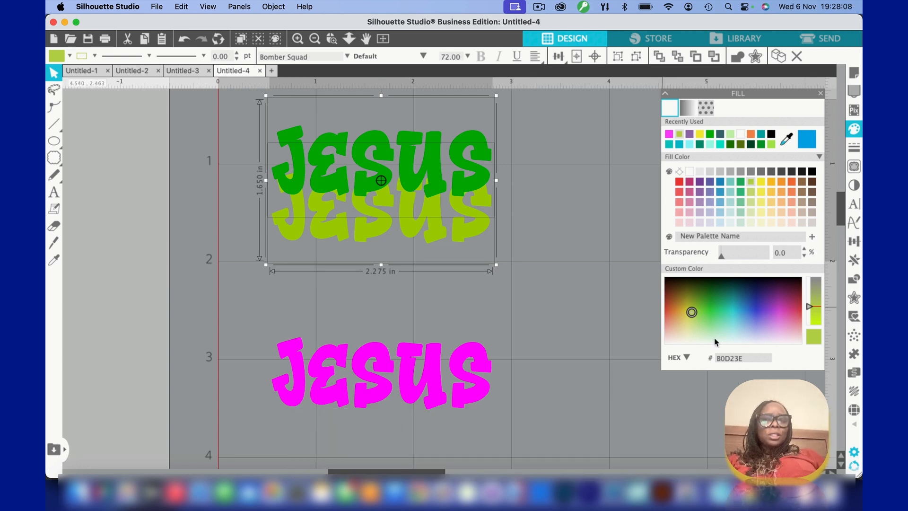
left_click(855, 280)
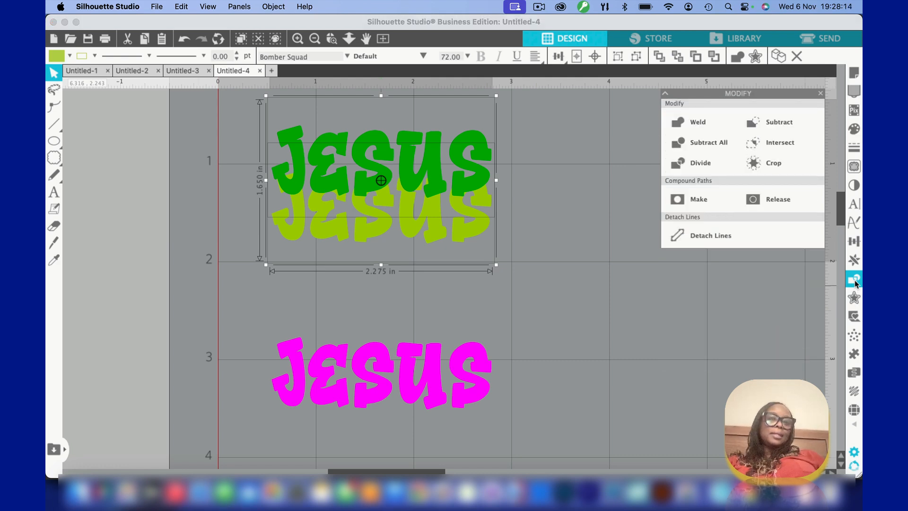
left_click(698, 144)
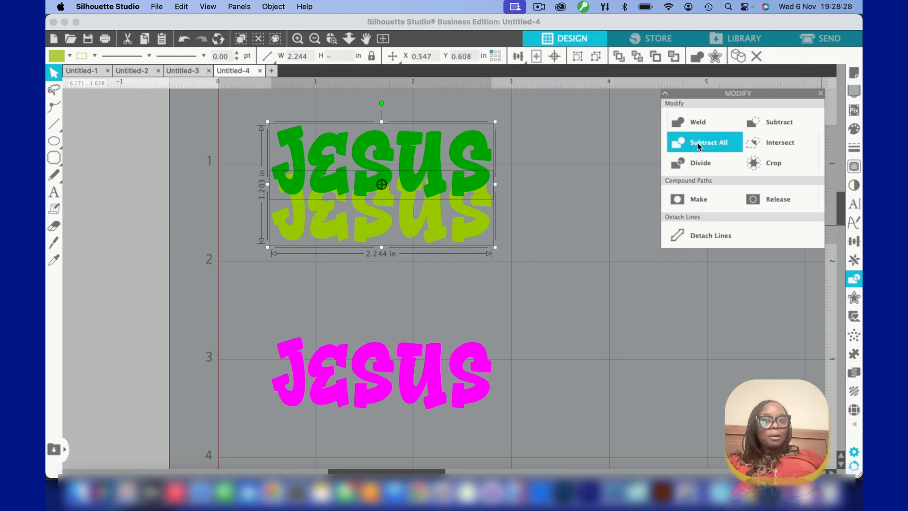
Move the dark green text up about 0.25 in, away from the cut lime green text
left_click(572, 279)
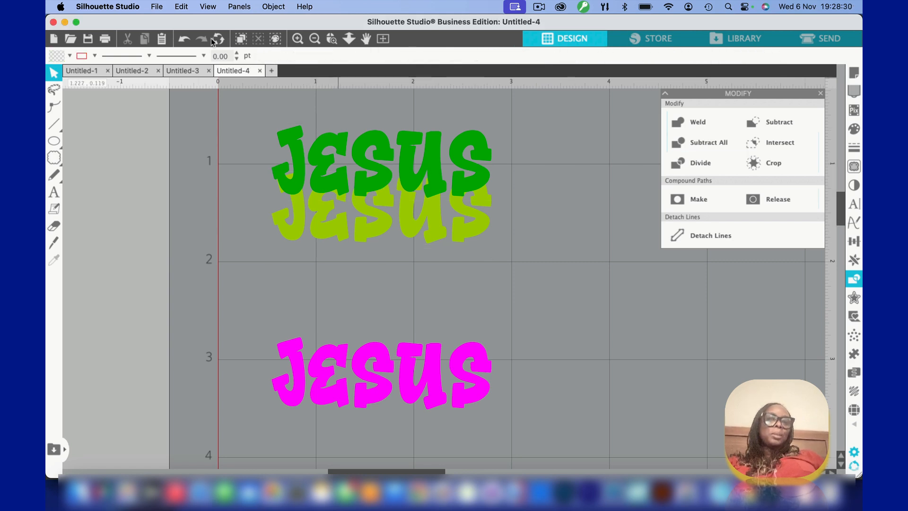
left_click(317, 148)
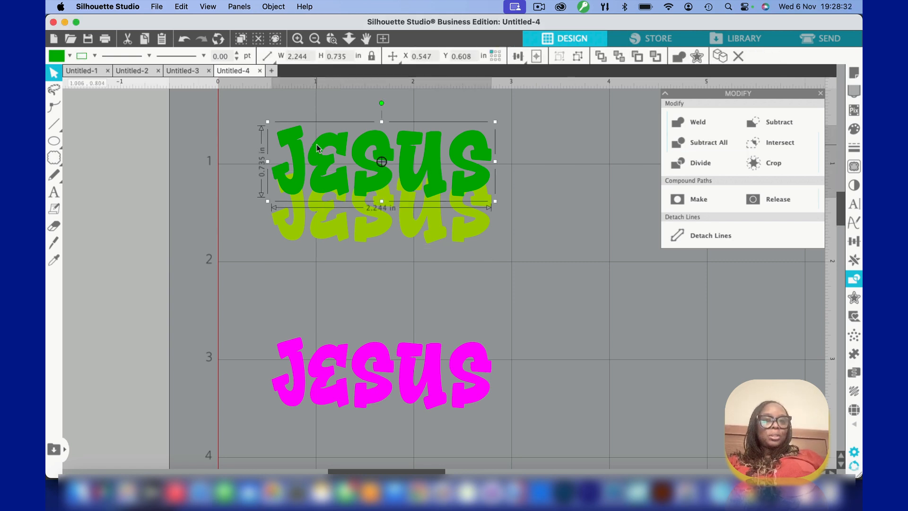
left_click_drag(317, 148, 316, 109)
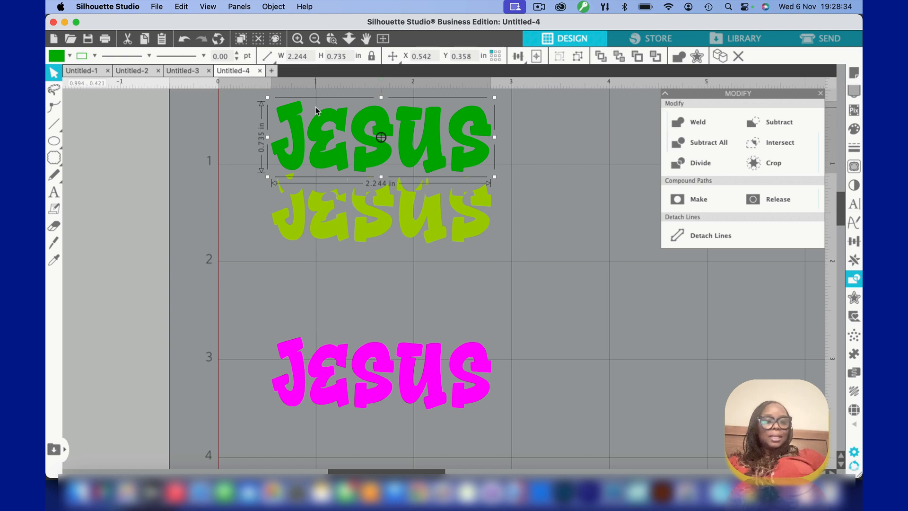
Undo the upward move of the dark green text
left_click(314, 284)
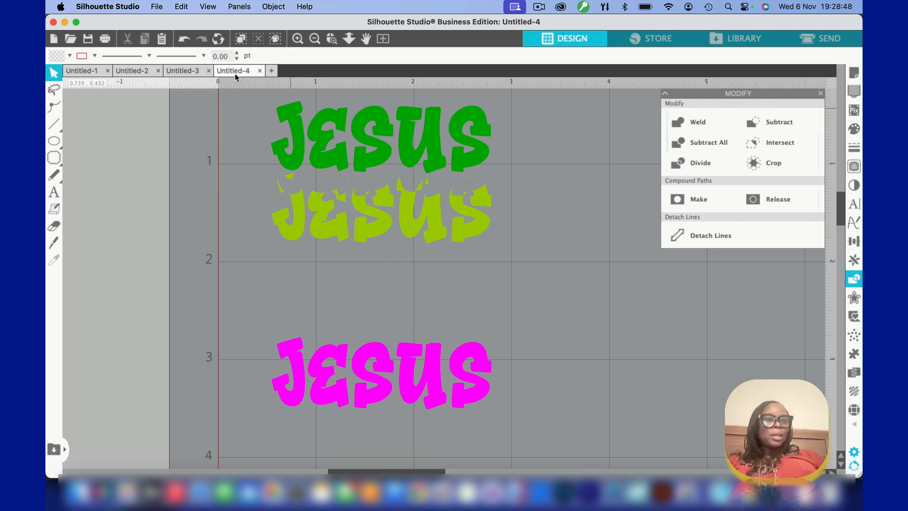
left_click(186, 36)
left_click(186, 37)
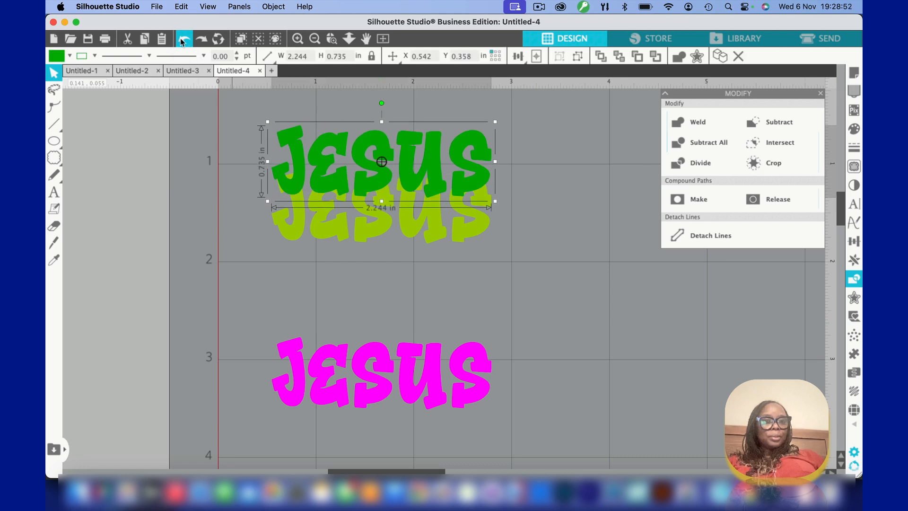
left_click(342, 282)
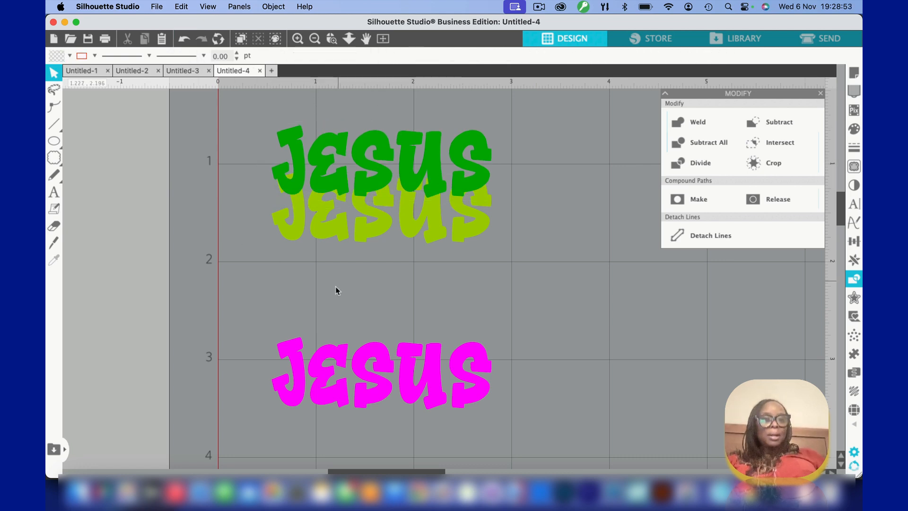
Move the magenta text up until its top overlaps the lower part of the lime green text
left_click(327, 392)
left_click_drag(326, 392, 333, 284)
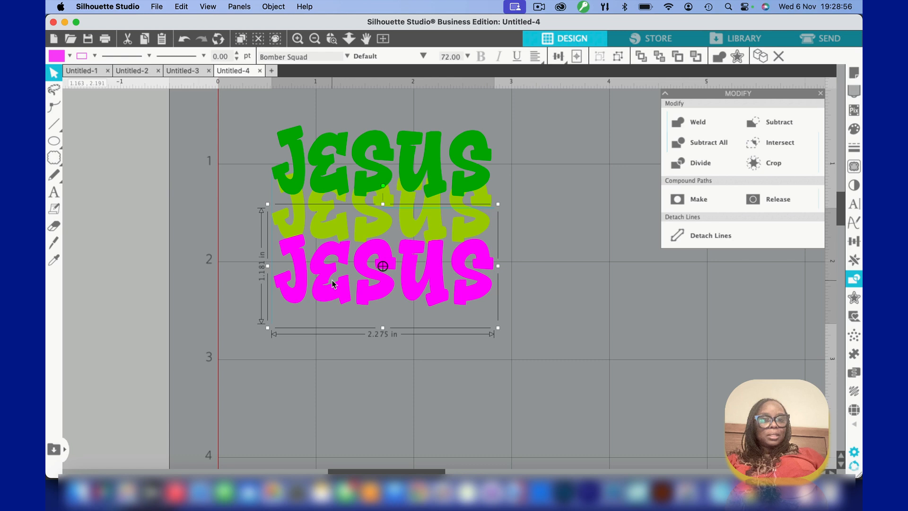
key("Up")
key("Up")
key("Up")
key("Up")
key("Up")
key("Up")
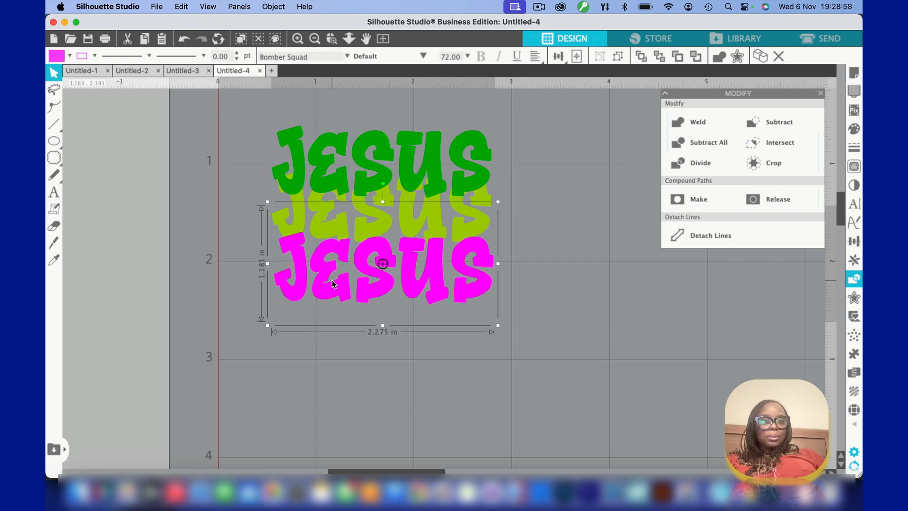
key("Up")
key("Up")
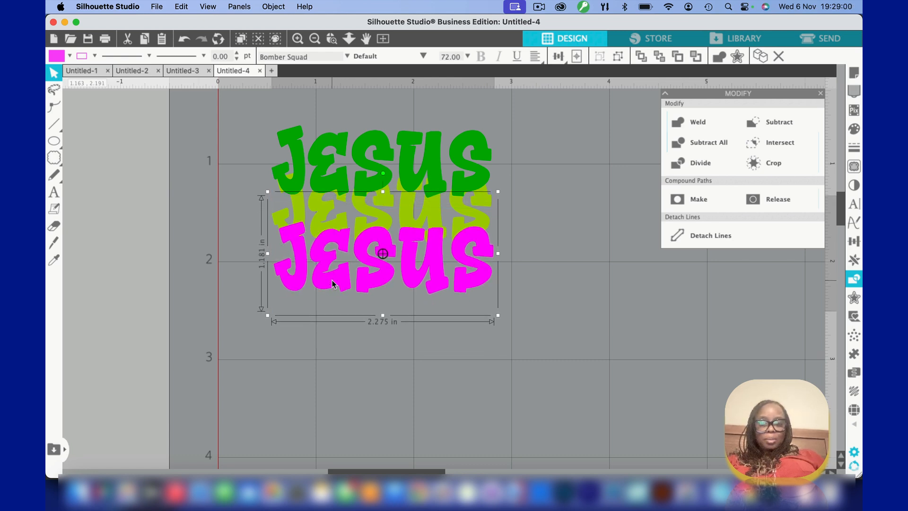
Nudge the magenta text left to line up with the green texts, and slightly further up over the lime green text
key("Left")
key("Left")
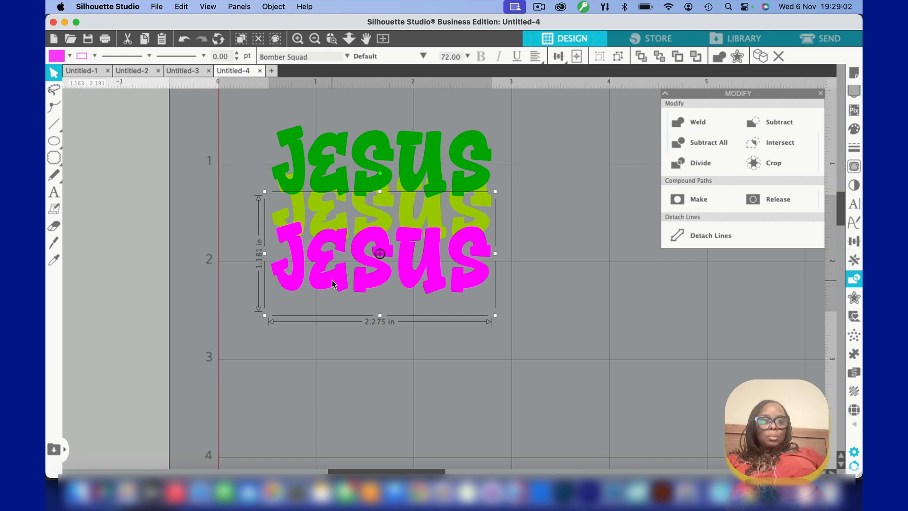
key("Up")
key("Up")
key("Up")
left_click(240, 267)
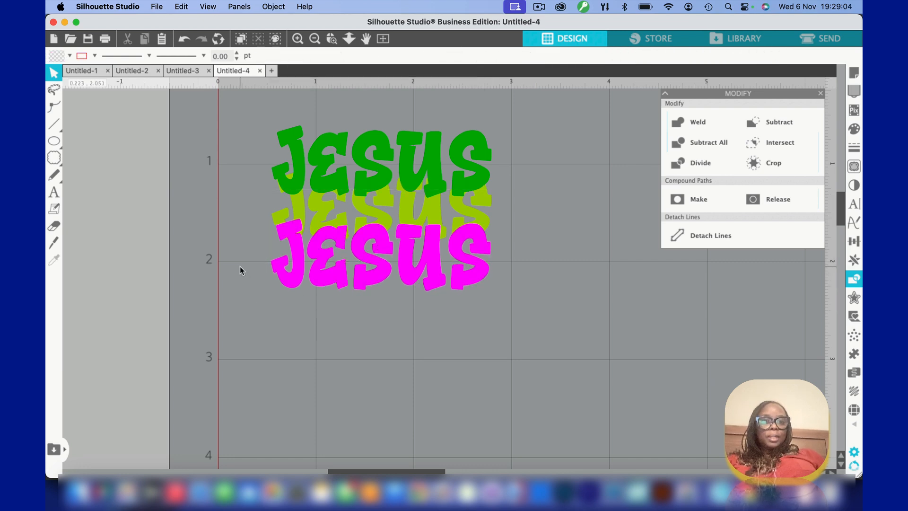
Select the magenta text and apply Subtract All to it
left_click_drag(209, 187, 458, 294)
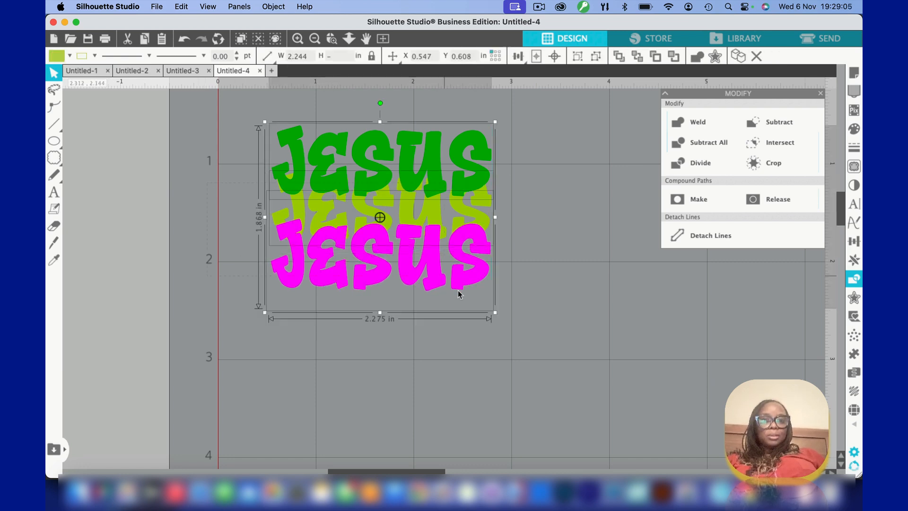
left_click(268, 220)
left_click(294, 247)
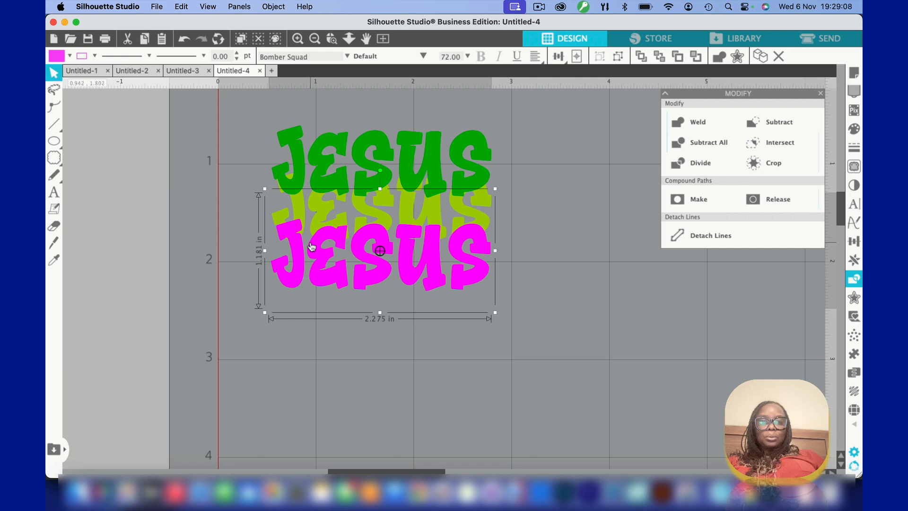
left_click(219, 202)
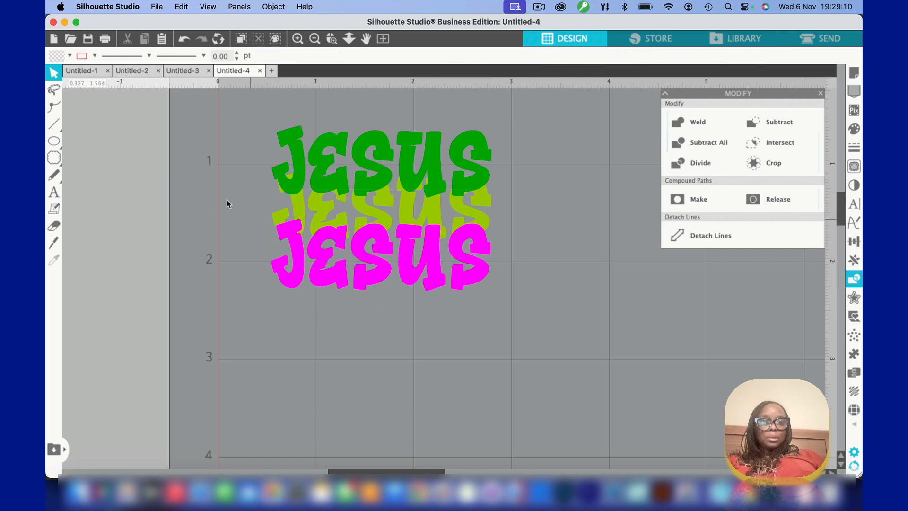
key("super+a")
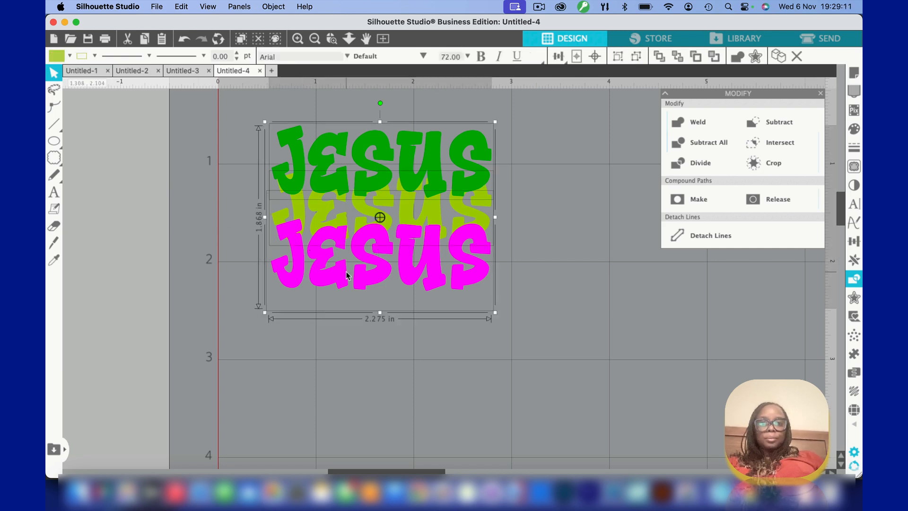
left_click(228, 210)
left_click(294, 240)
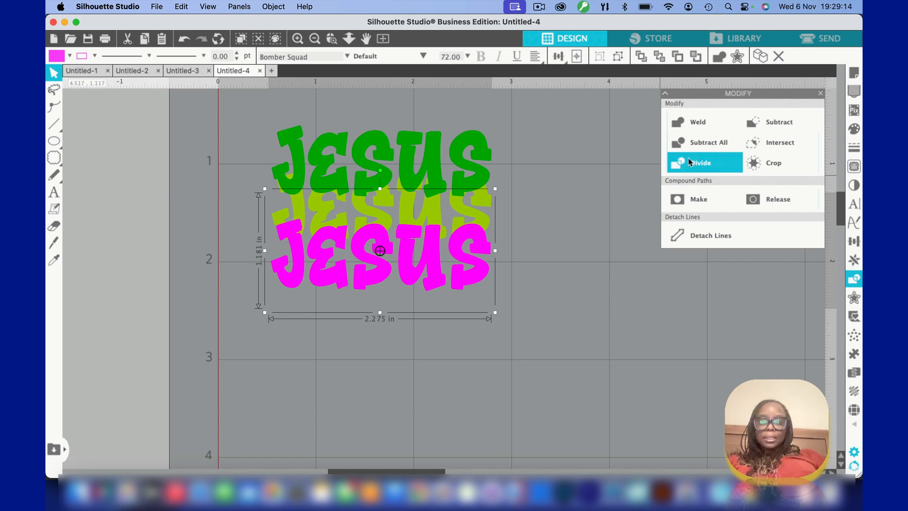
left_click(696, 143)
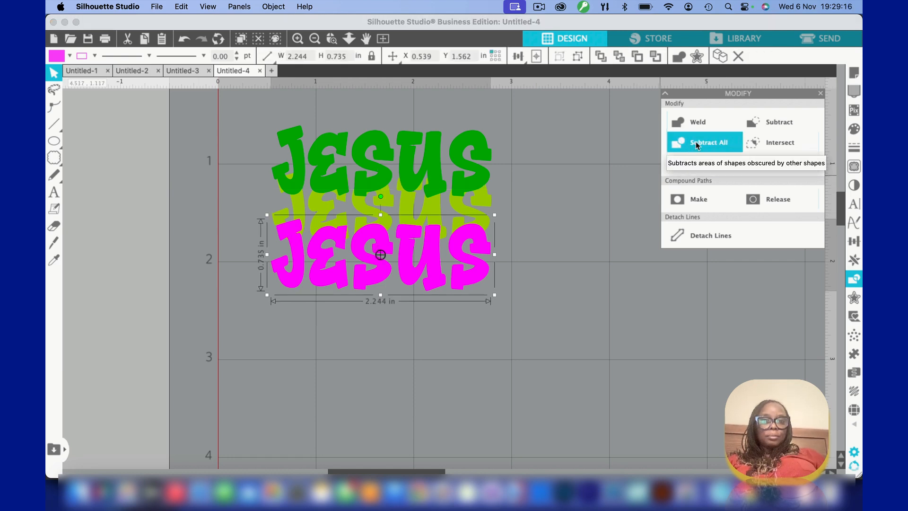
left_click(567, 297)
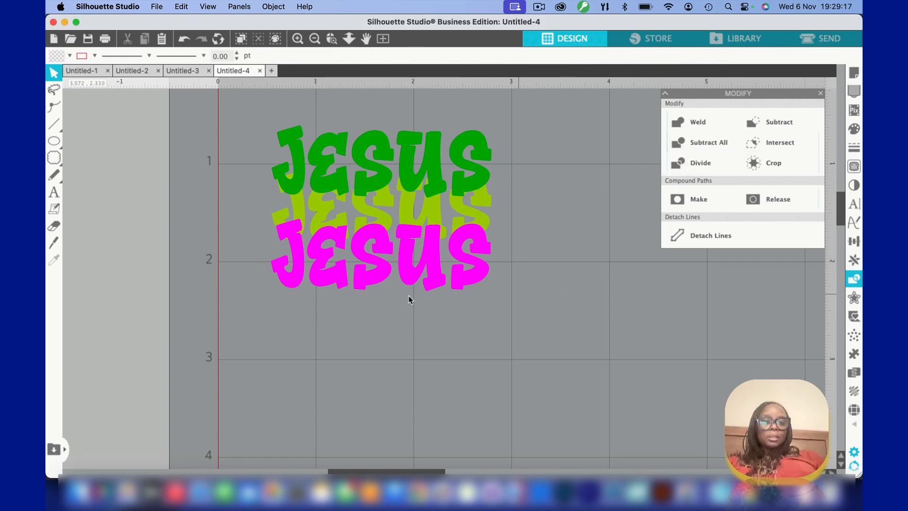
Adjust the magenta text's overlap on the lime green text, moving it up and nudging it down to Y 1.550 in
left_click(315, 239)
key("Up")
key("Up")
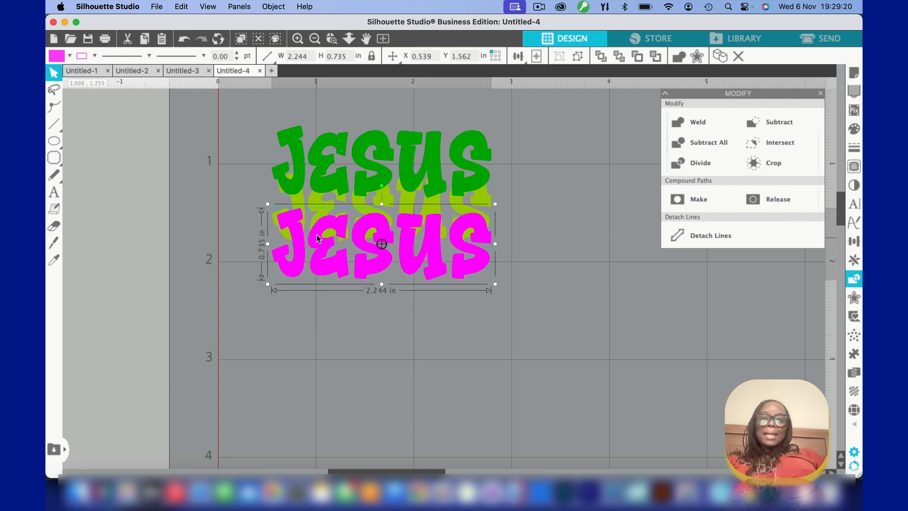
left_click_drag(317, 235, 317, 234)
key("Down")
key("Down")
key("Down")
key("Down")
key("Down")
key("Down")
key("Down")
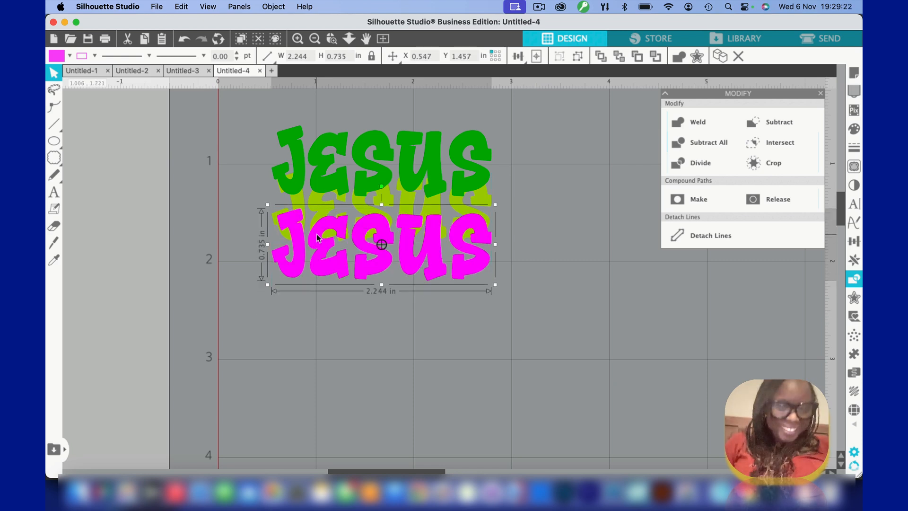
key("Down")
key("Down")
key("Down")
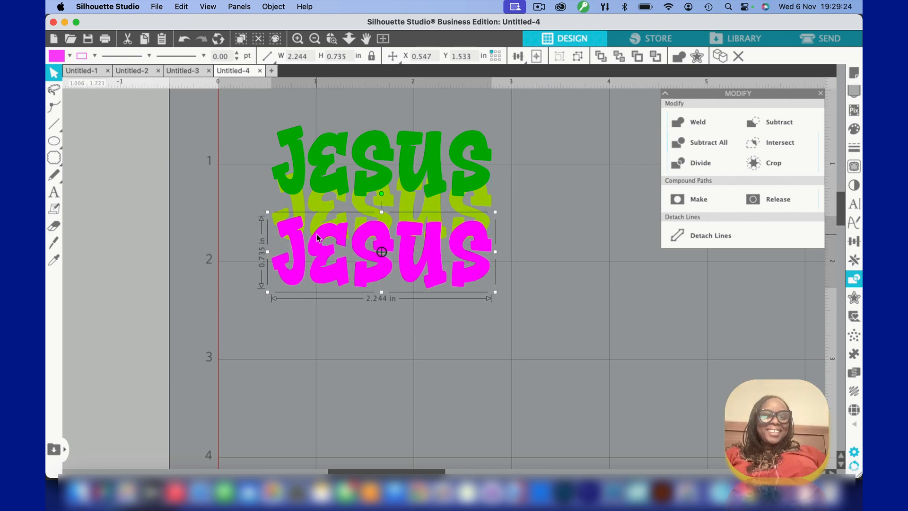
Select all the overlapping texts and apply Subtract All to them
left_click(198, 179)
left_click_drag(198, 175, 306, 255)
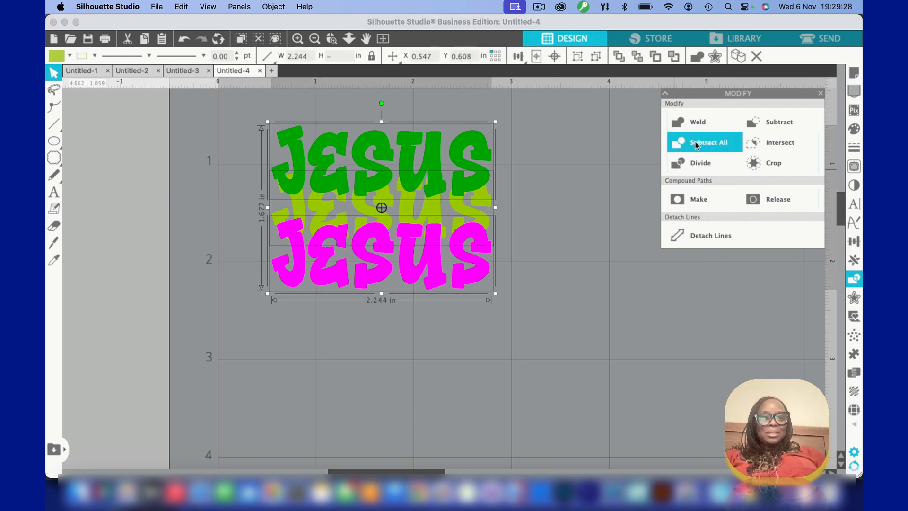
left_click(577, 248)
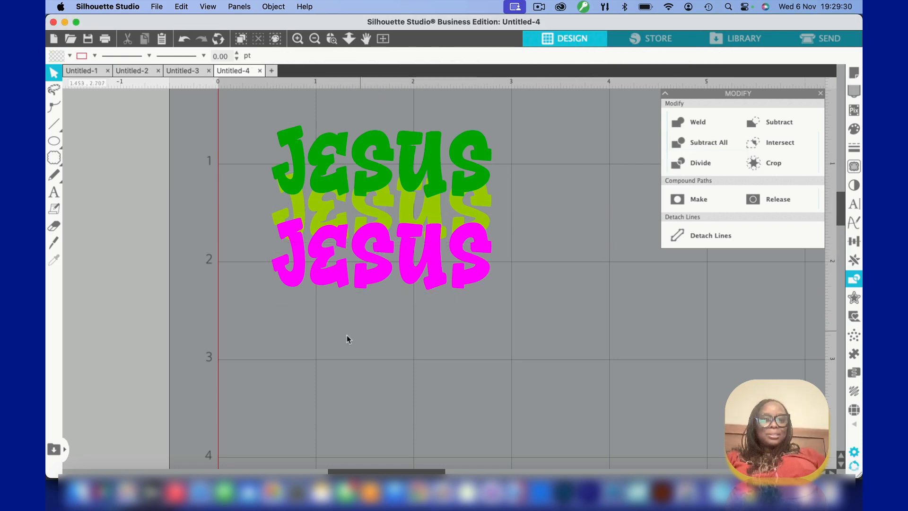
Move the magenta text down about 0.23 in to check the cut lime green text, and undo the move
left_click(334, 242)
left_click_drag(324, 247, 324, 258)
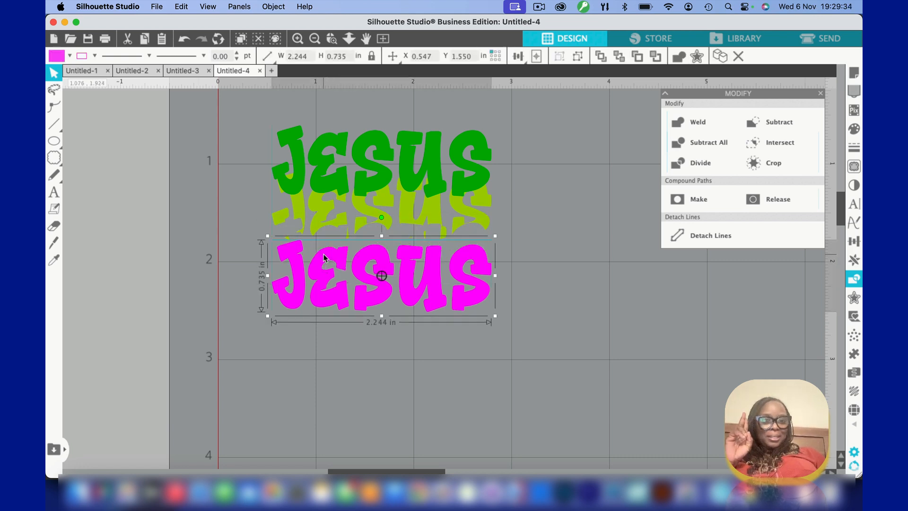
left_click(184, 41)
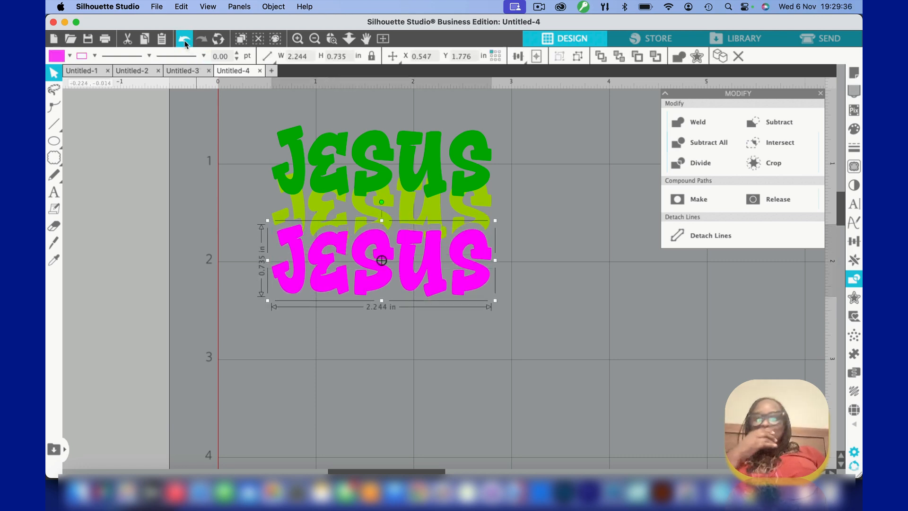
left_click(290, 338)
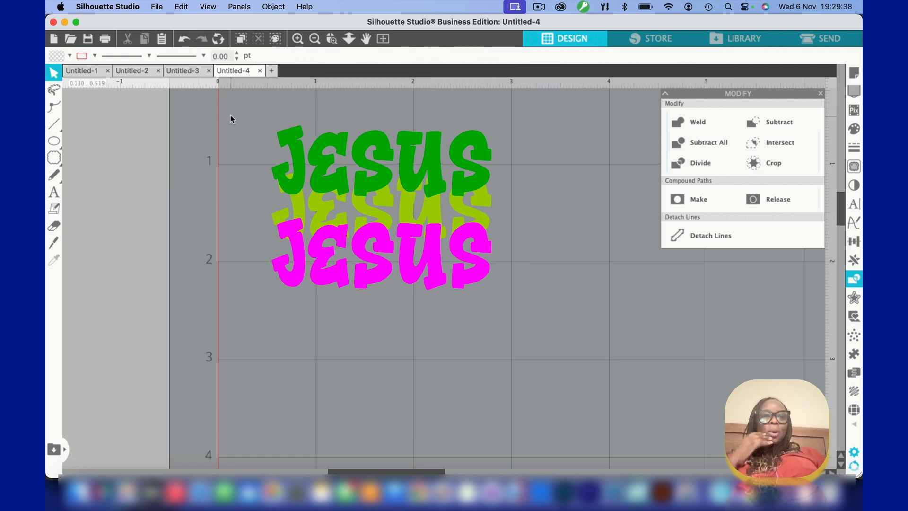
Select all three layered "Jesus" texts and group them into one design
left_click_drag(230, 115, 481, 327)
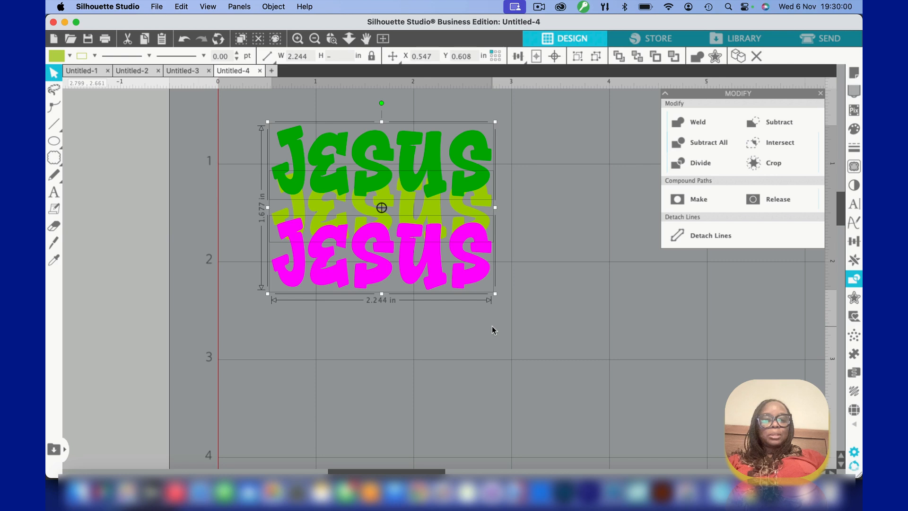
key("super+g")
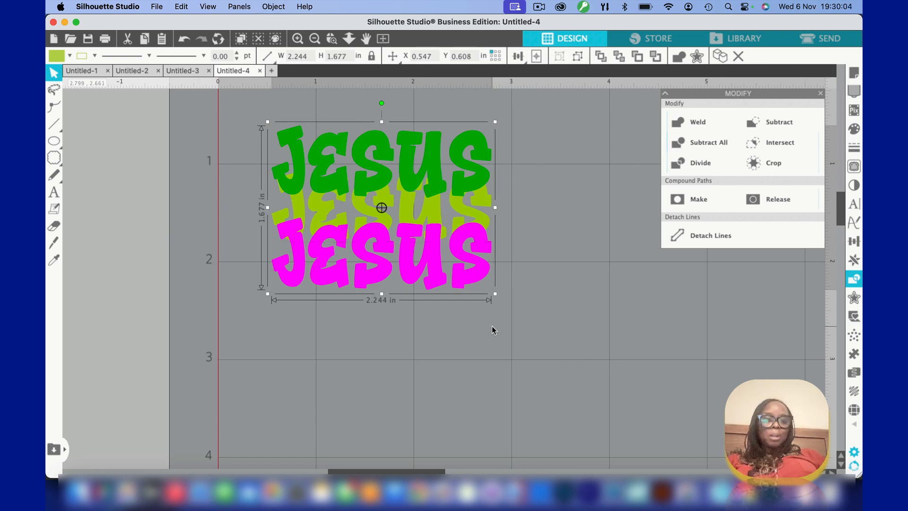
left_click(289, 351)
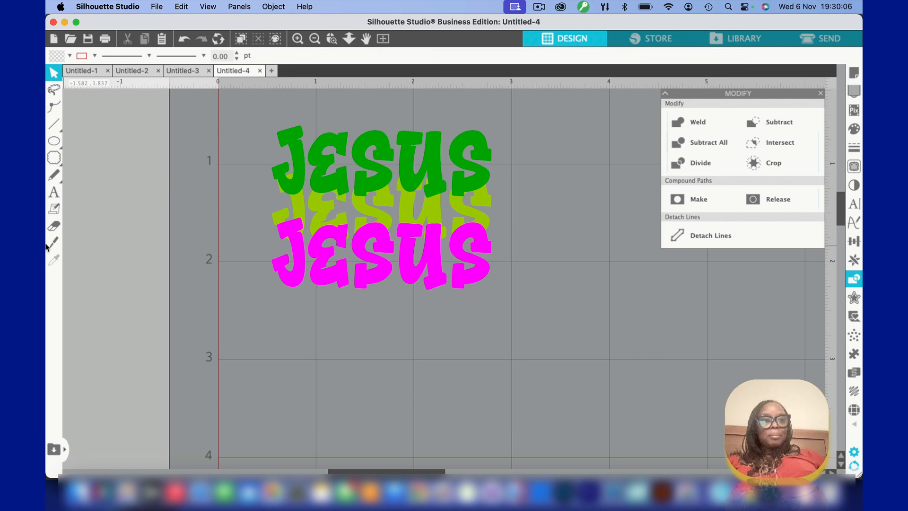
Add the text "John 3:16" below the grouped "Jesus" design
left_click(54, 192)
left_click(306, 385)
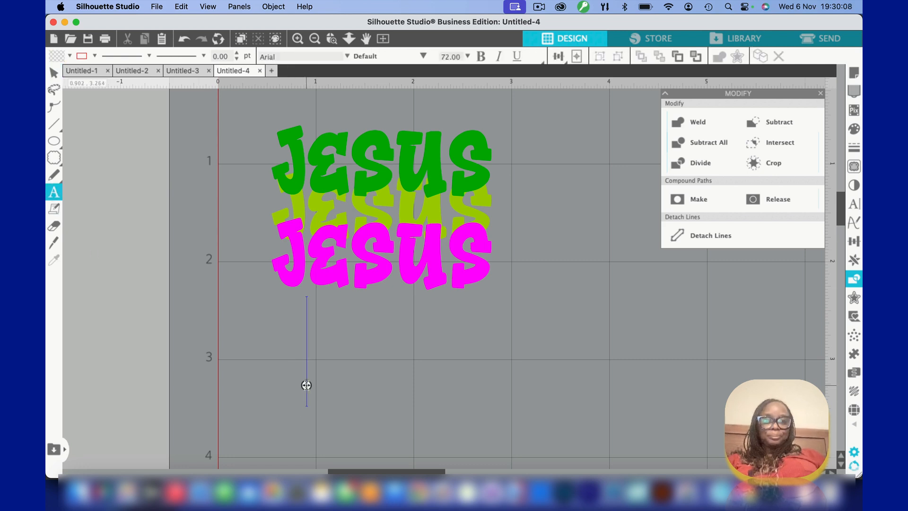
type("Jo")
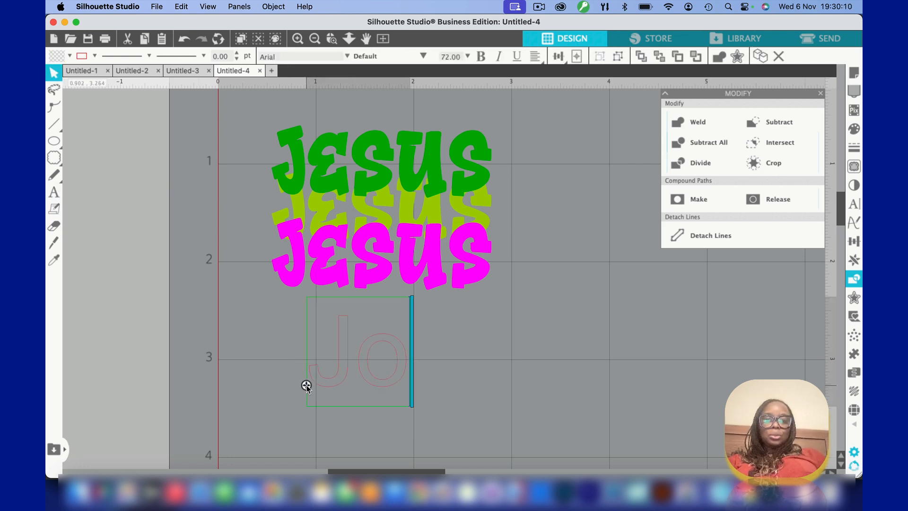
type("hn 3")
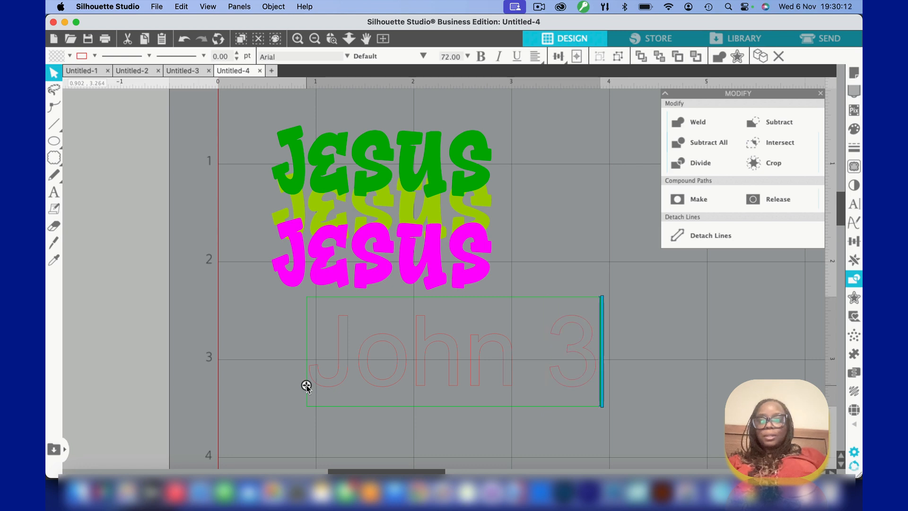
type(":16")
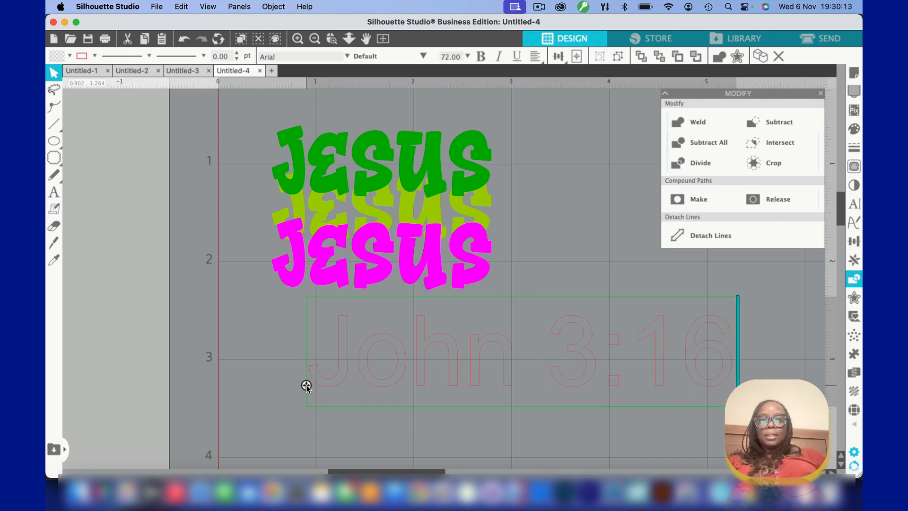
left_click(362, 436)
Set the font of the "John 3:16" text to Adamiya
left_click(365, 337)
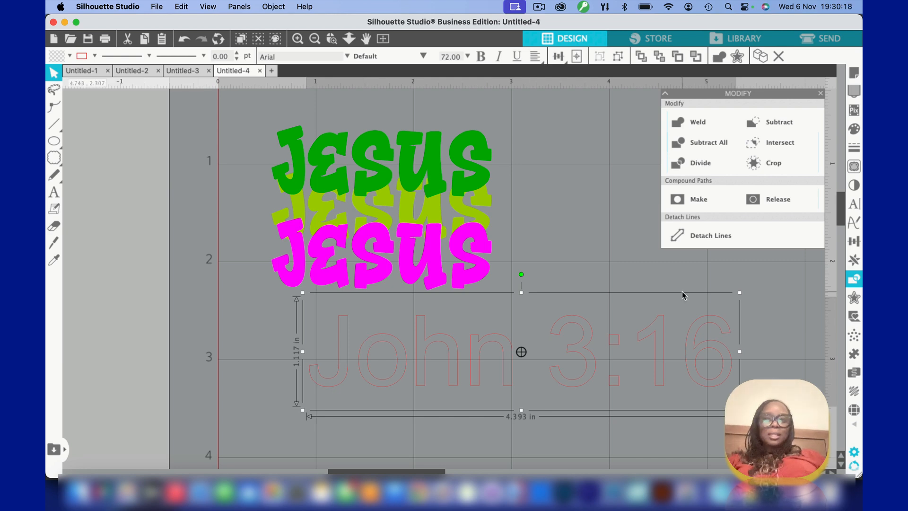
left_click(854, 204)
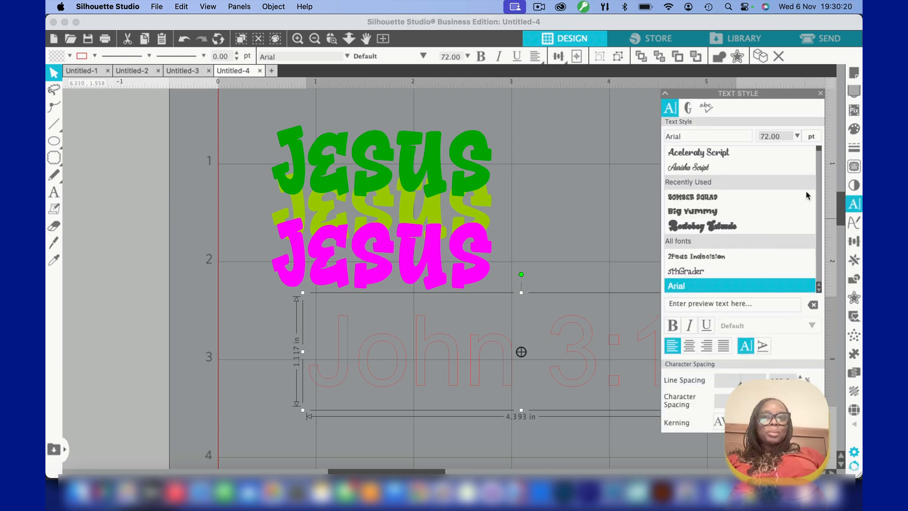
scroll(734, 184, "down", 5)
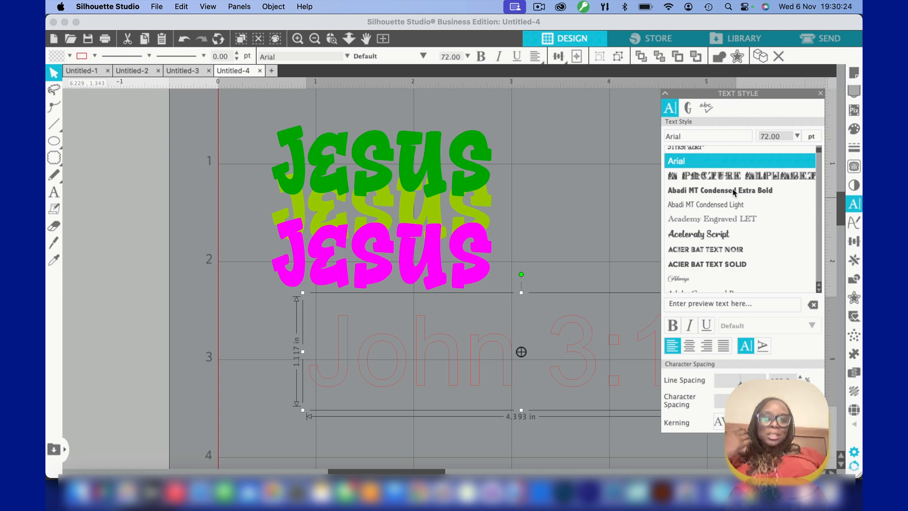
left_click(678, 280)
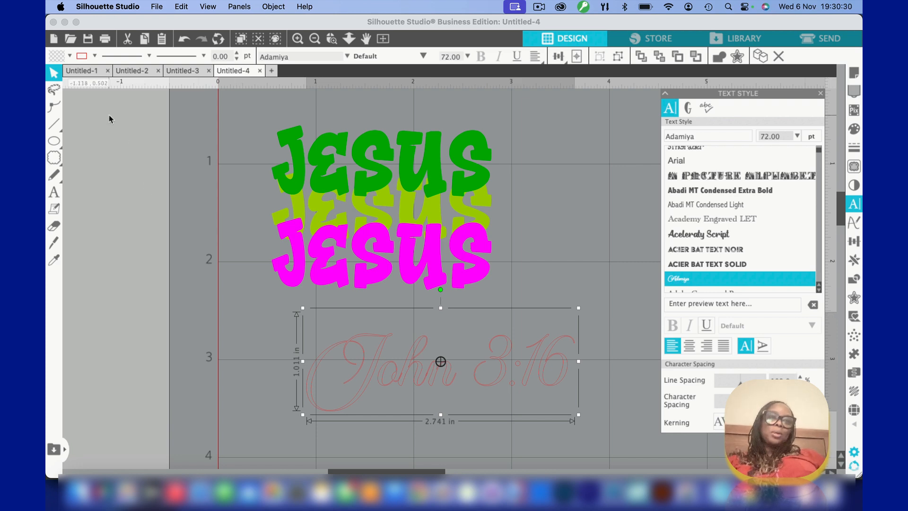
Set both the fill and line colour of the "John 3:16" text to teal
left_click(70, 56)
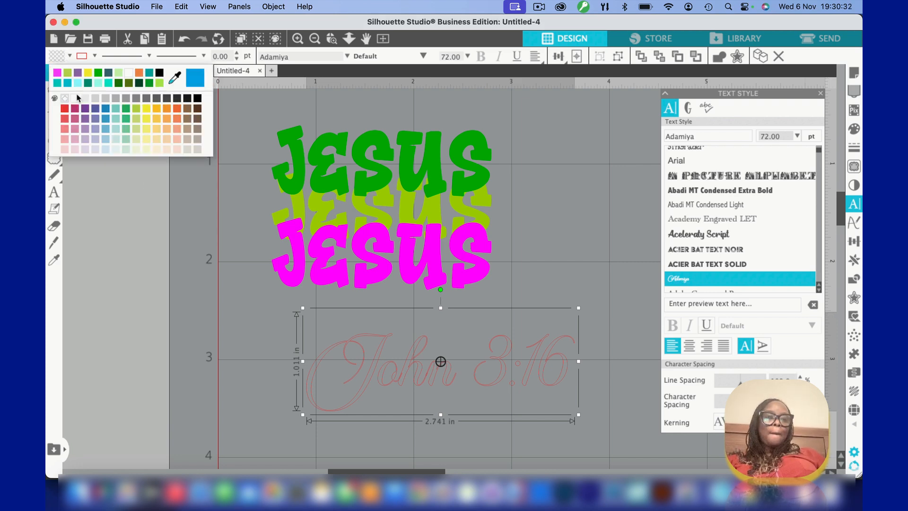
left_click(67, 83)
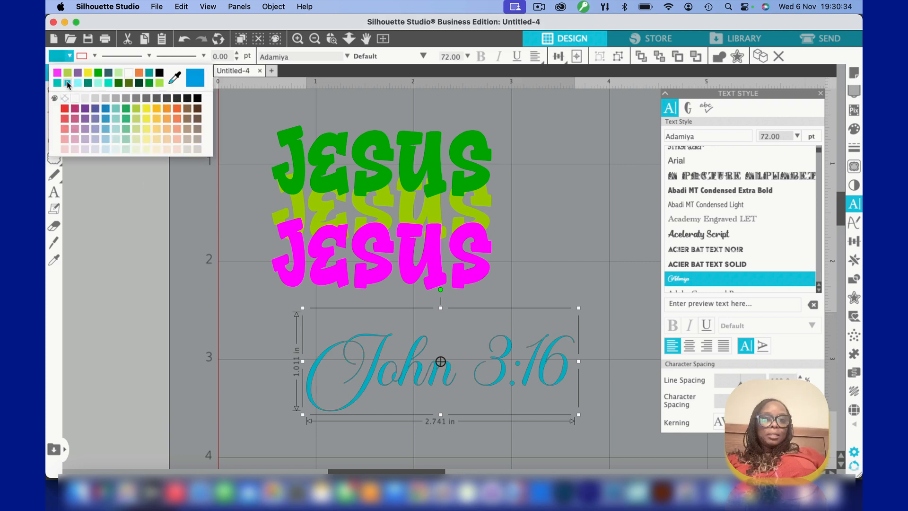
left_click(94, 57)
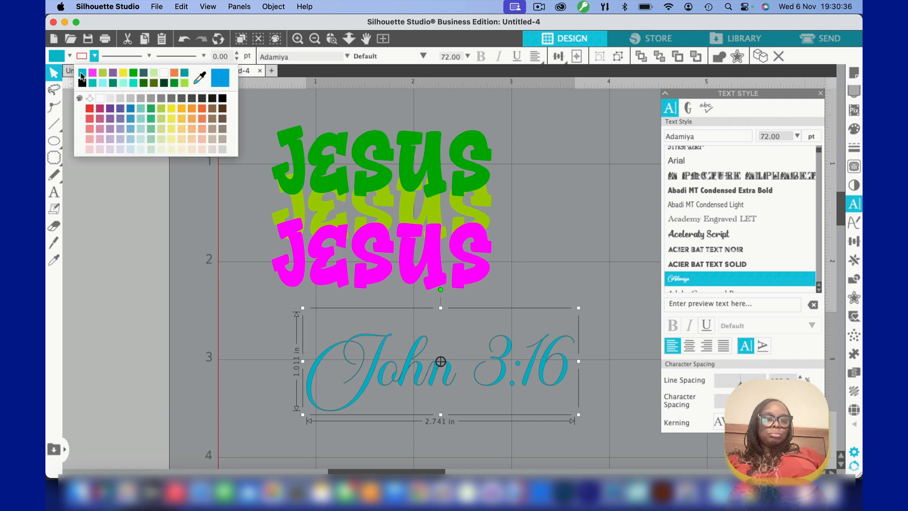
left_click(82, 74)
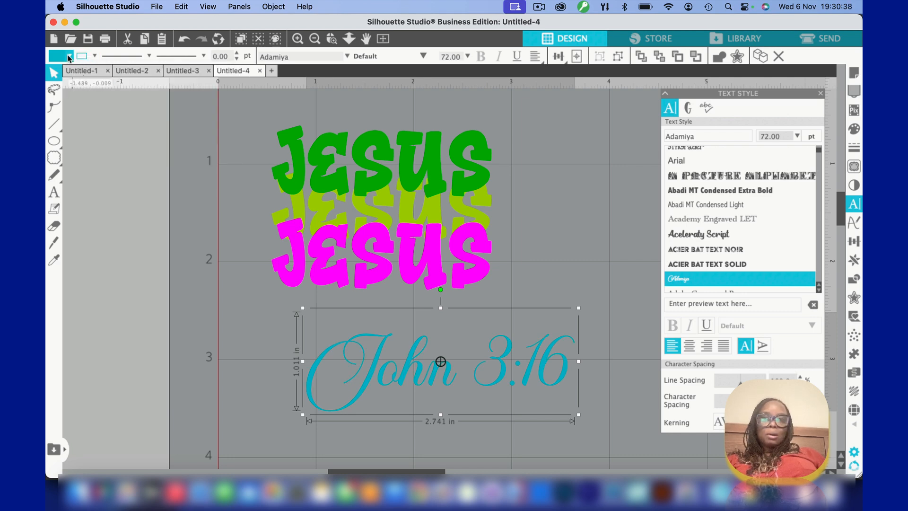
Set both the fill and line colour of the "John 3:16" text to white
left_click(69, 57)
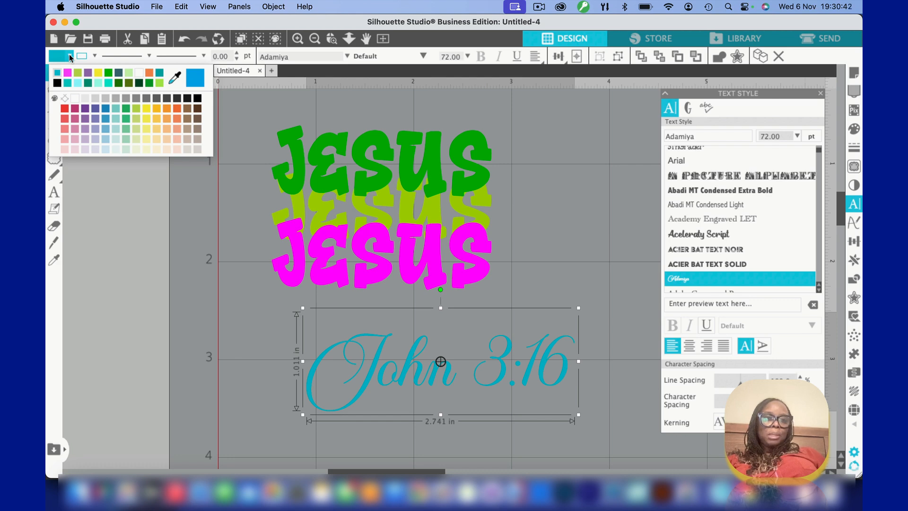
left_click(76, 99)
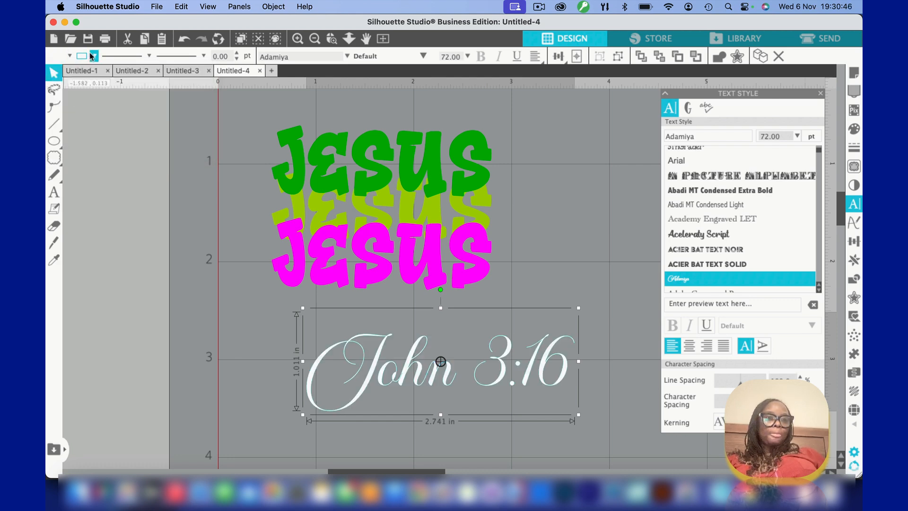
left_click(93, 57)
left_click(86, 74)
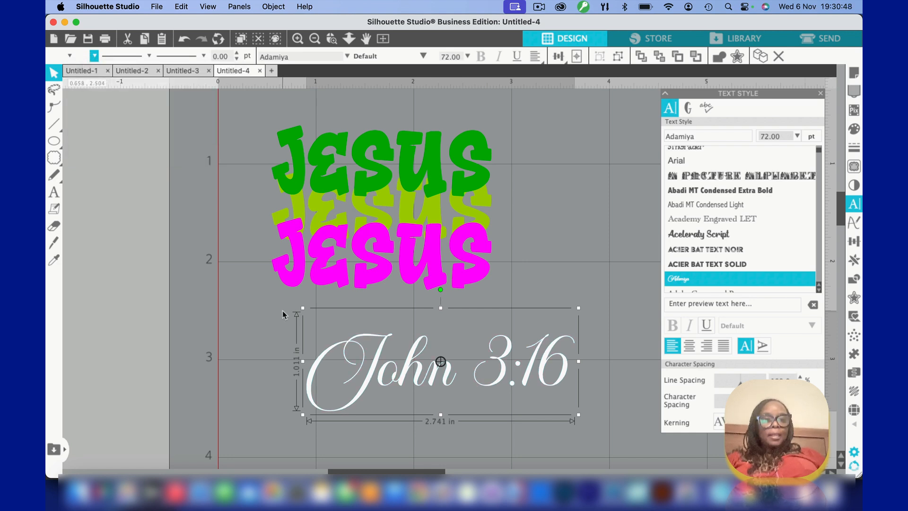
Scale the "John 3:16" text down to about 1.52 in wide and move it just below the magenta text's right half
left_click_drag(305, 311, 425, 359)
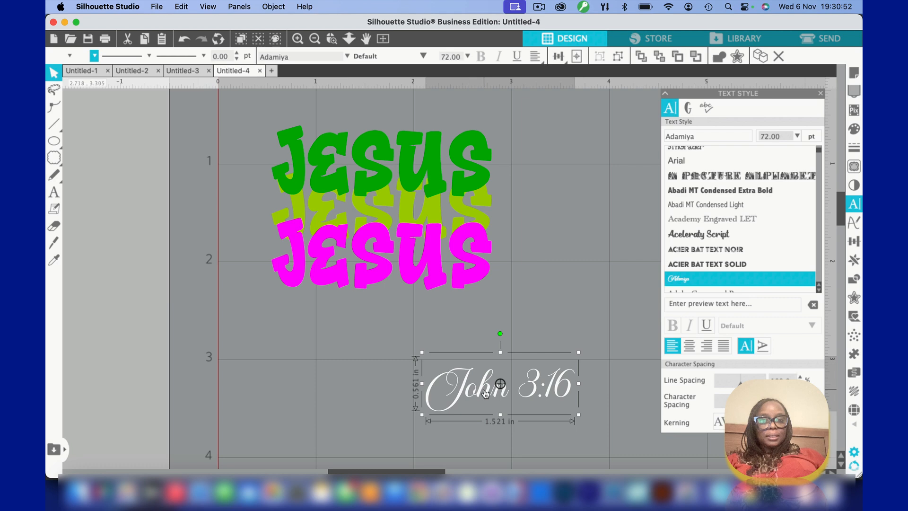
left_click_drag(486, 394, 477, 327)
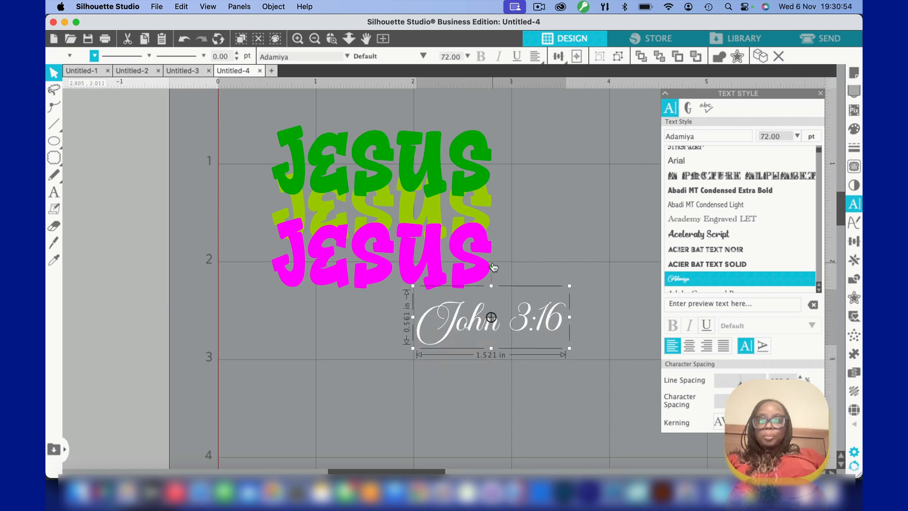
Rotate the "John 3:16" text by -45°
left_click(856, 242)
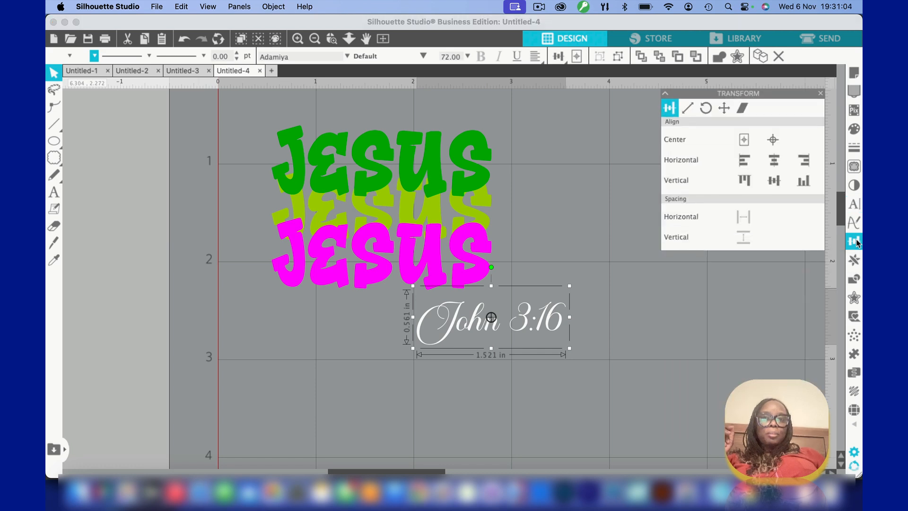
left_click(704, 110)
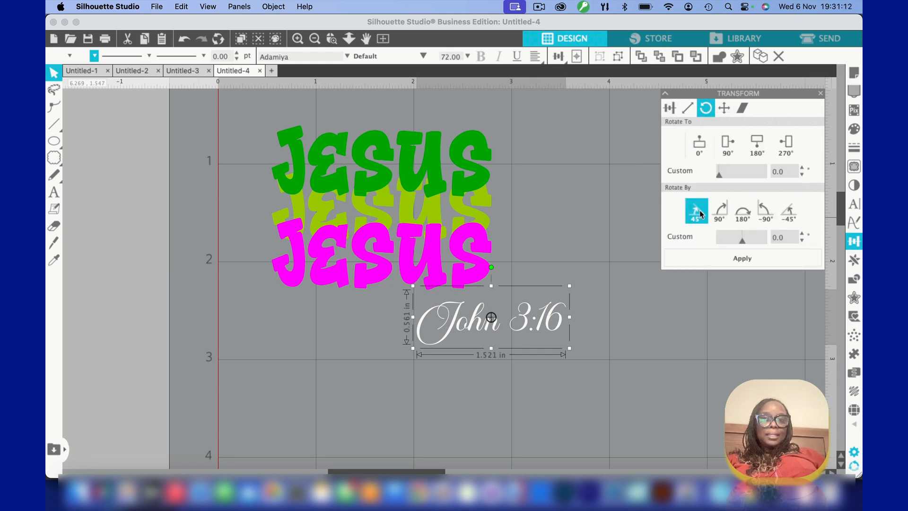
left_click(785, 212)
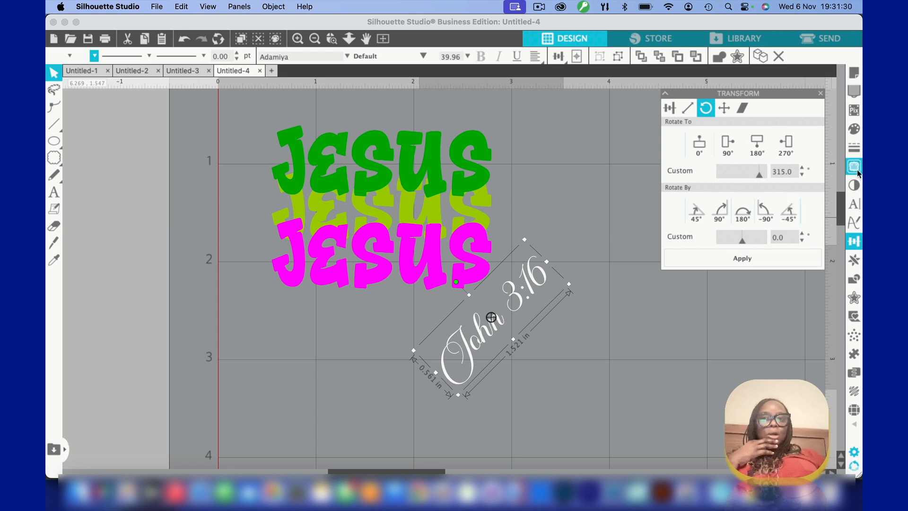
Create an outer offset around the "John 3:16" text at a distance of 0.055 in with rounded corners
left_click(855, 299)
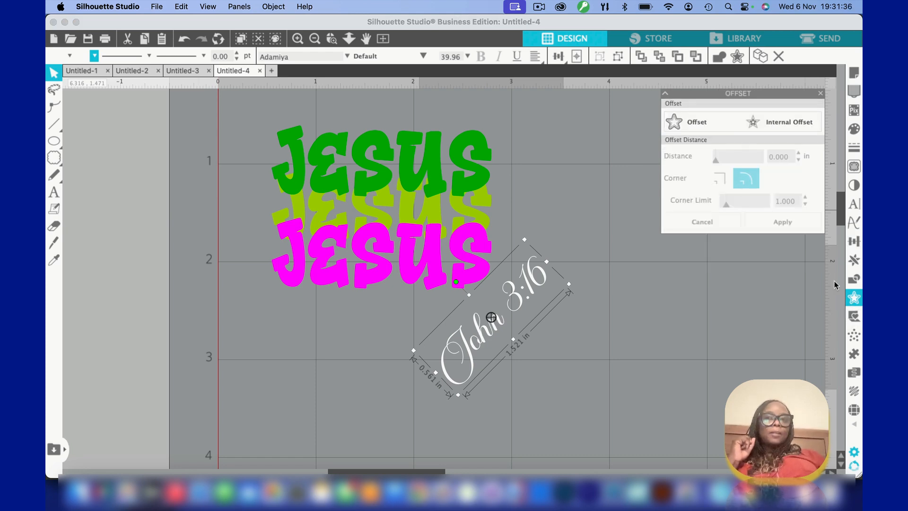
left_click(770, 122)
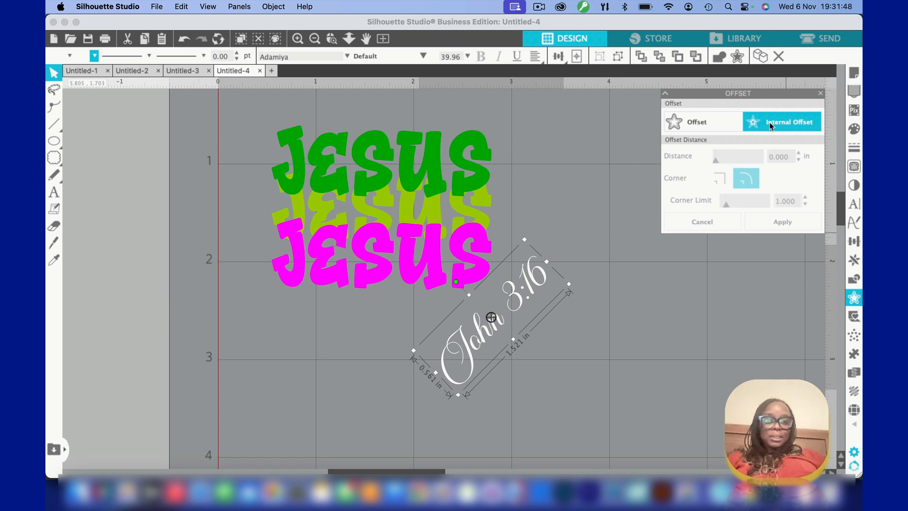
left_click(698, 118)
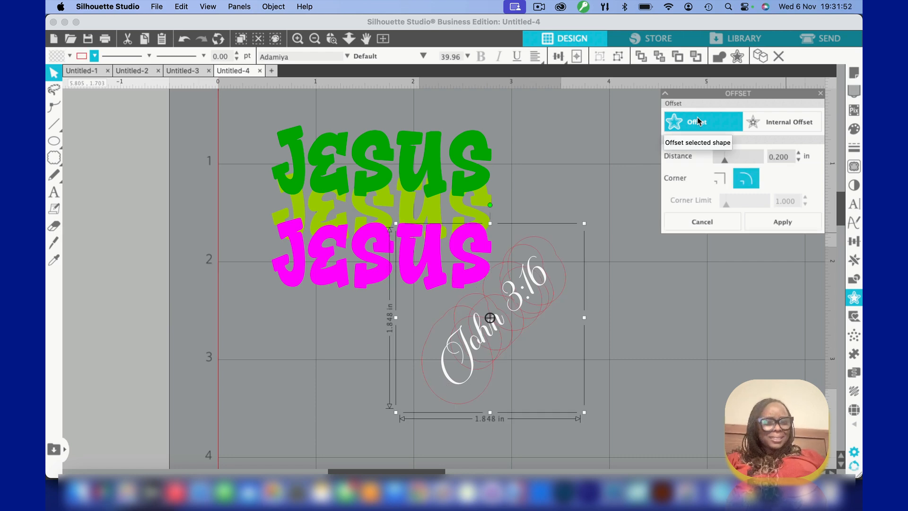
left_click(798, 159)
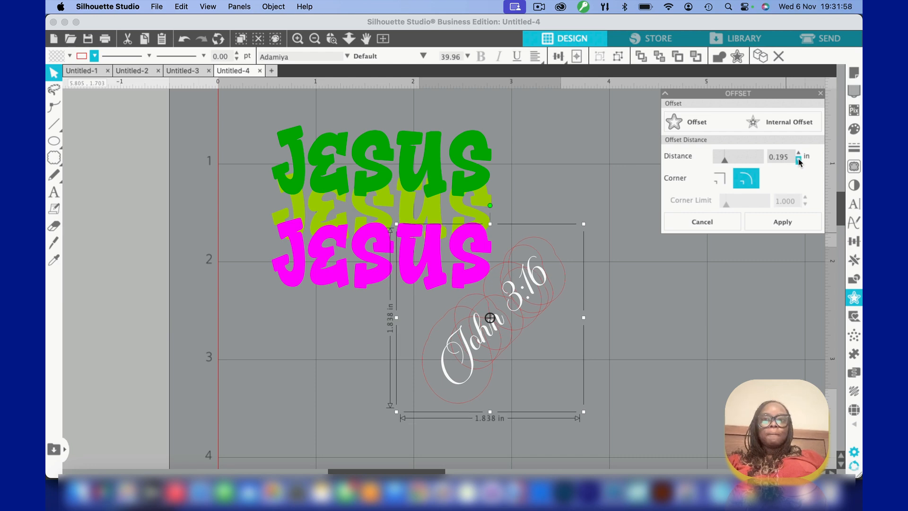
left_click(799, 159)
left_click(799, 159)
left_click(798, 159)
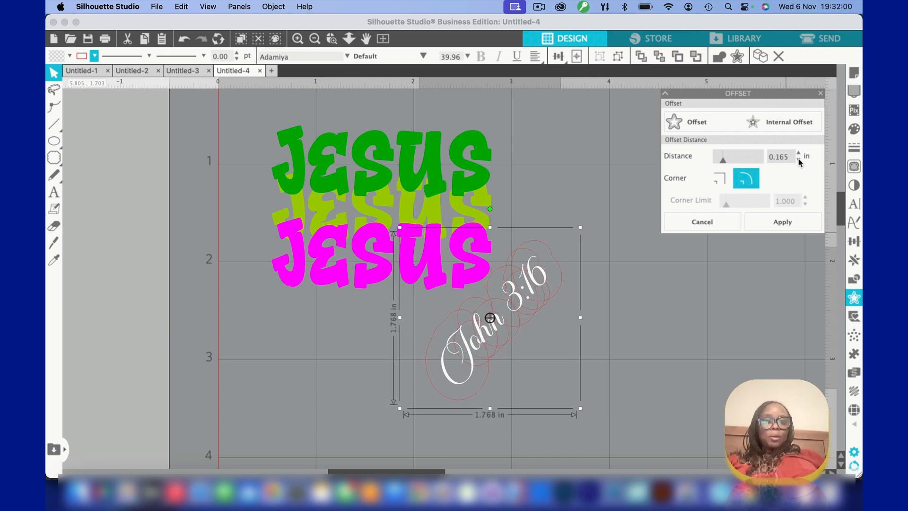
left_click(799, 159)
left_click(798, 159)
left_click(799, 159)
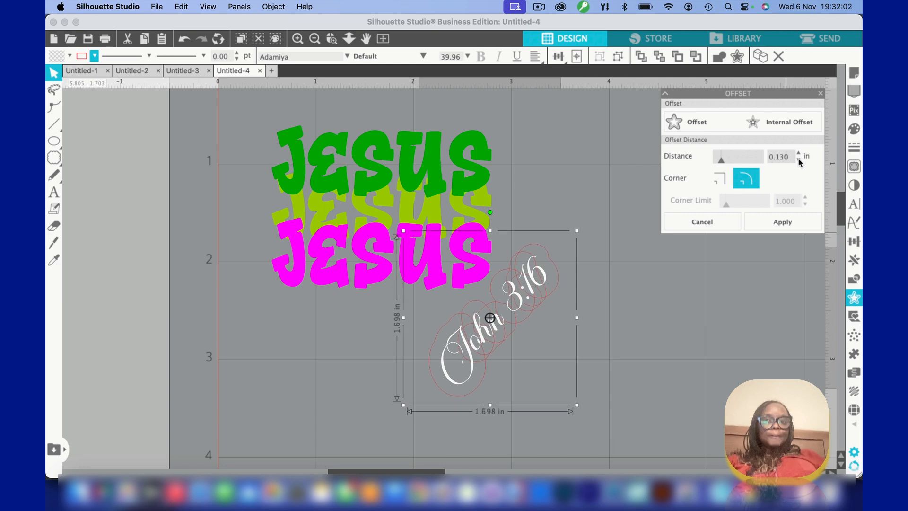
left_click(799, 159)
left_click(799, 159)
left_click(799, 159)
left_click(798, 159)
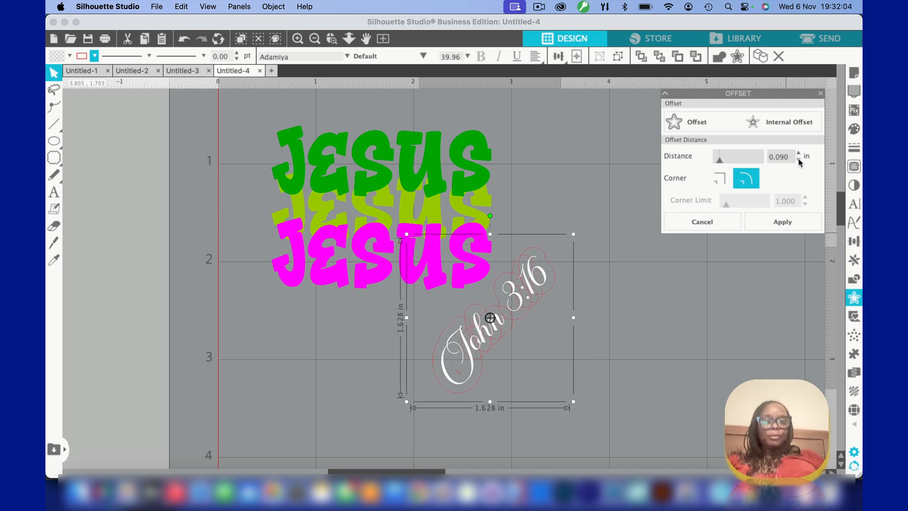
left_click(799, 159)
left_click(799, 159)
left_click(798, 159)
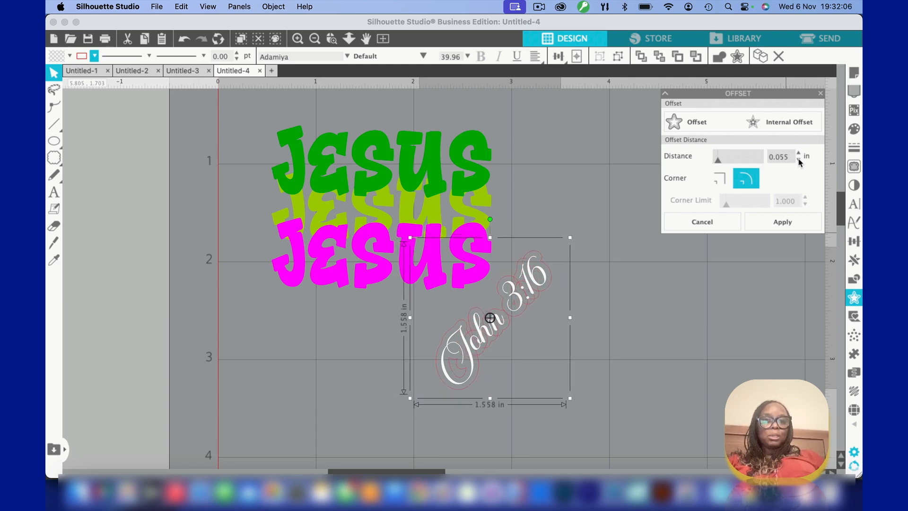
left_click(791, 231)
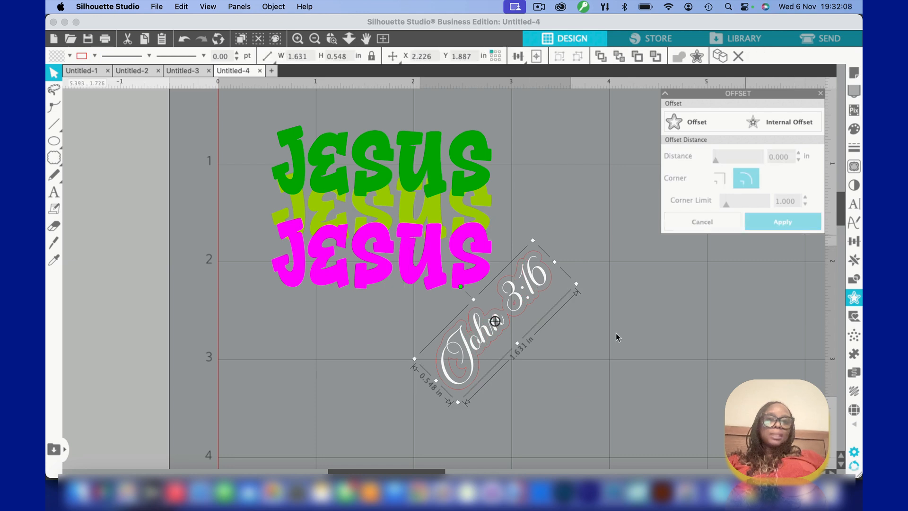
left_click(585, 399)
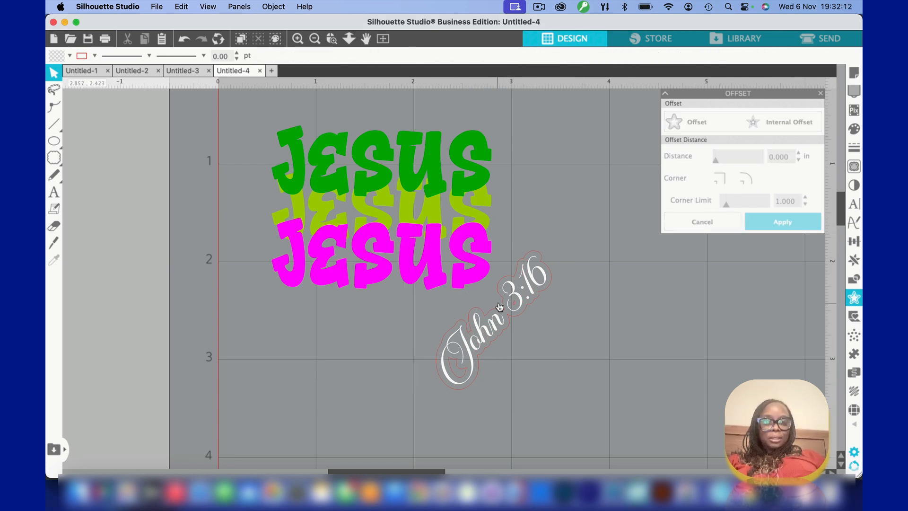
Release the compound path of the offset outline around the "John 3:16" text
left_click(332, 39)
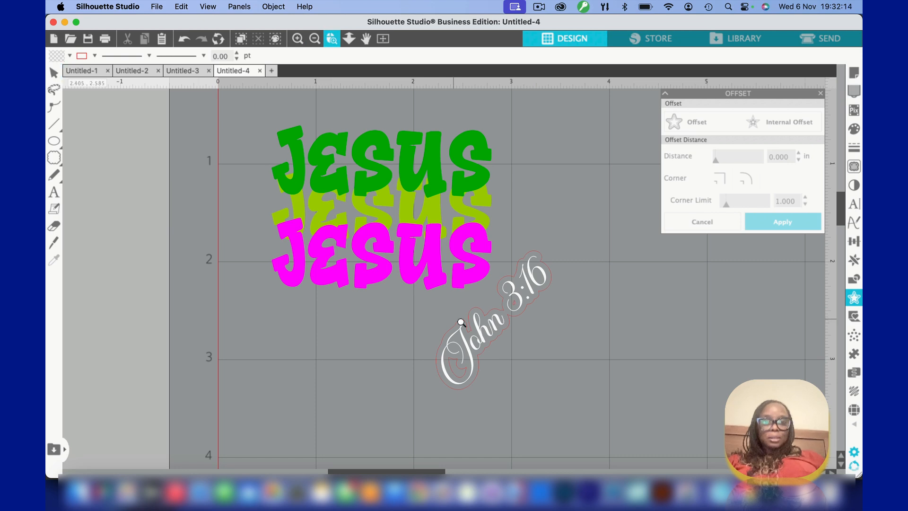
left_click(486, 326)
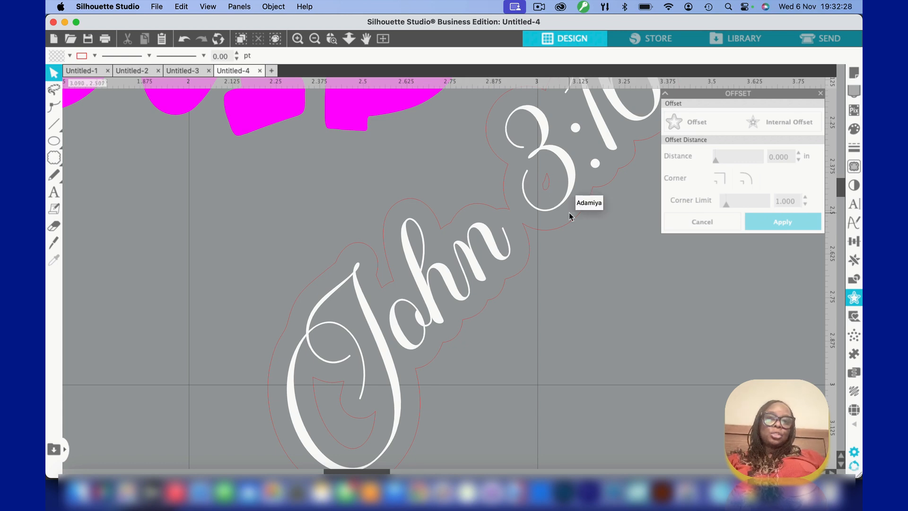
left_click(401, 203)
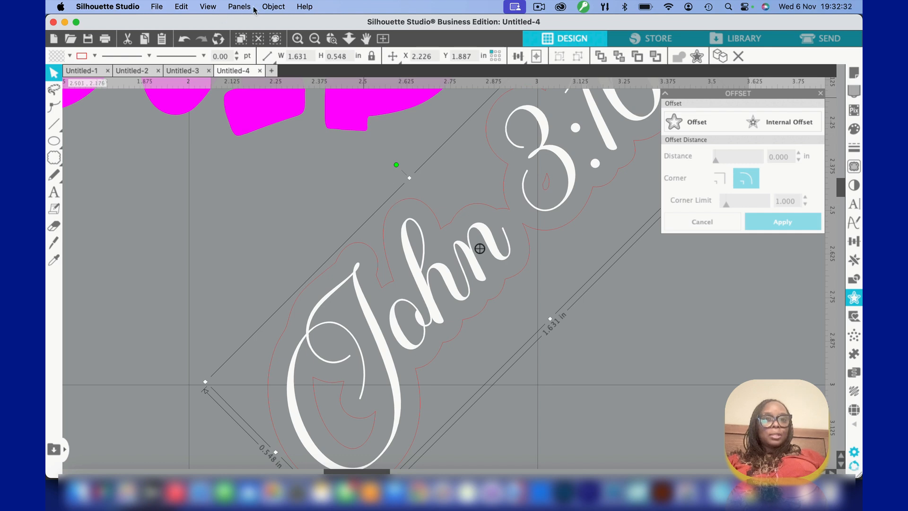
left_click(273, 7)
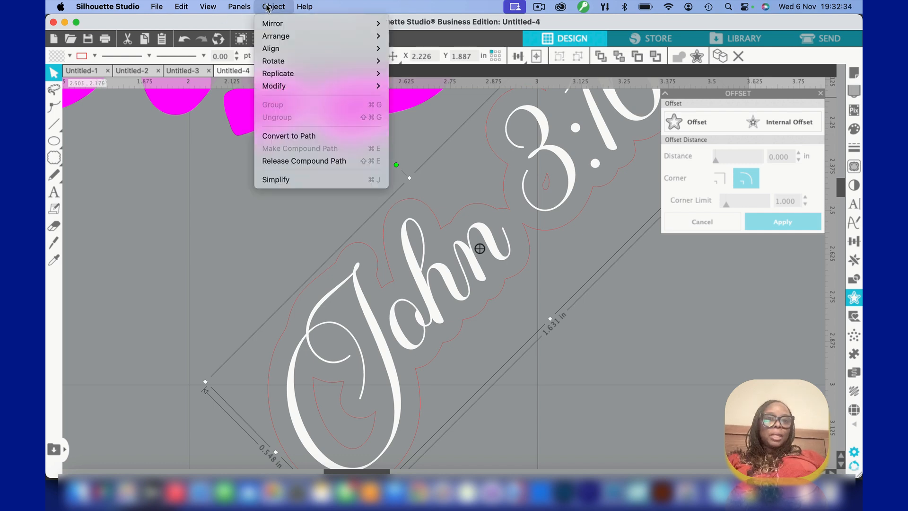
left_click(291, 161)
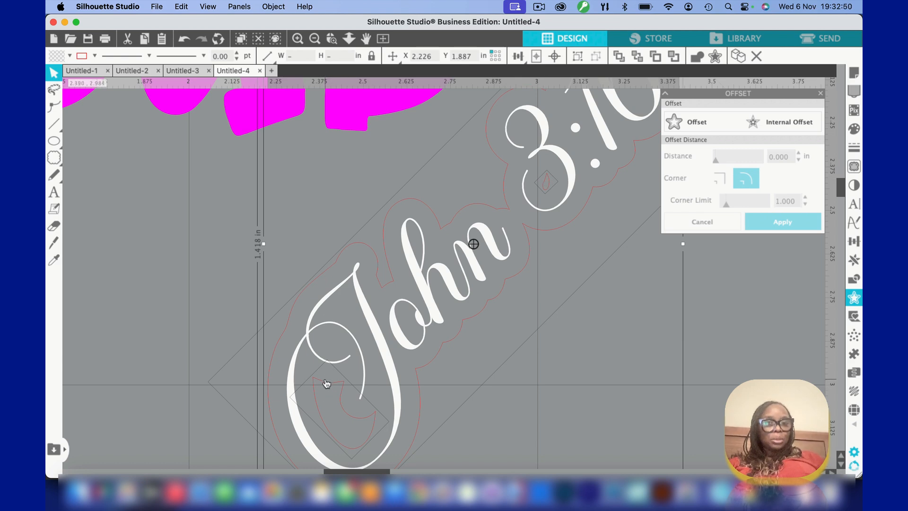
left_click(588, 397)
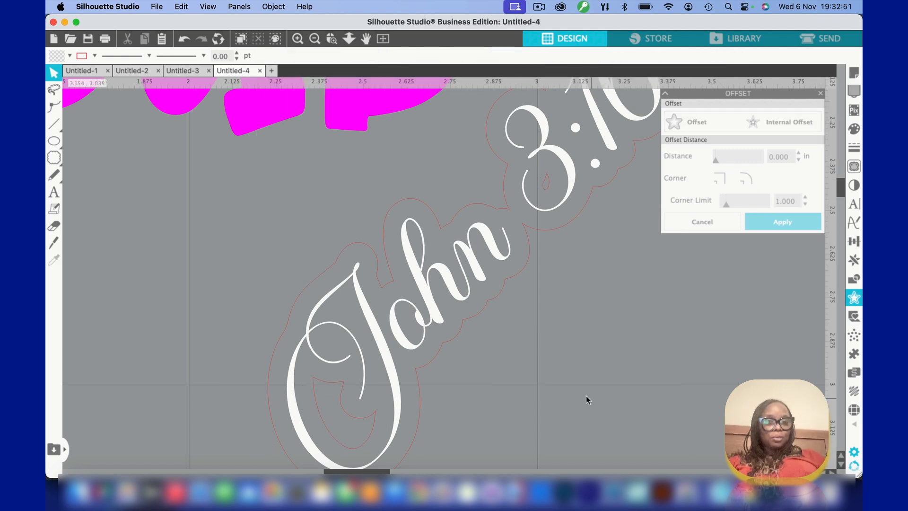
Delete the small inner offset pieces inside the "J" and the "3", keeping only the outer outline
left_click(321, 383)
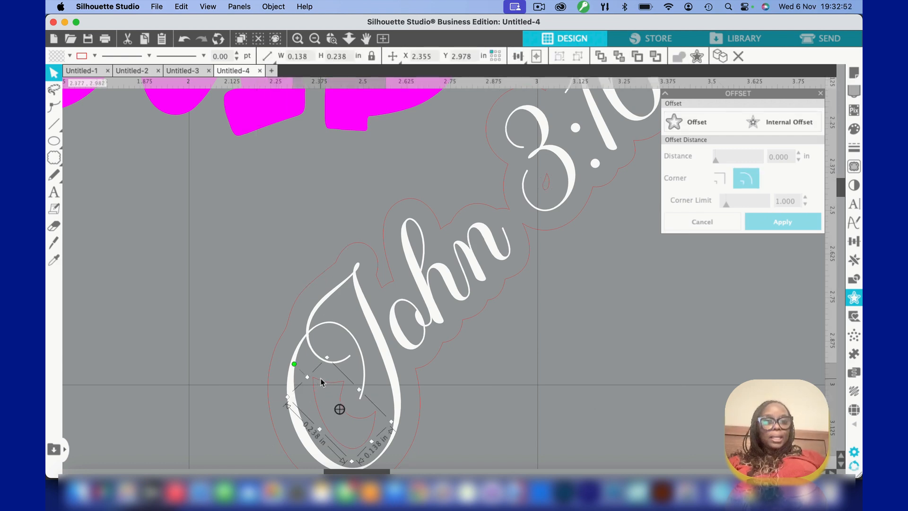
left_click(545, 182)
key("Delete")
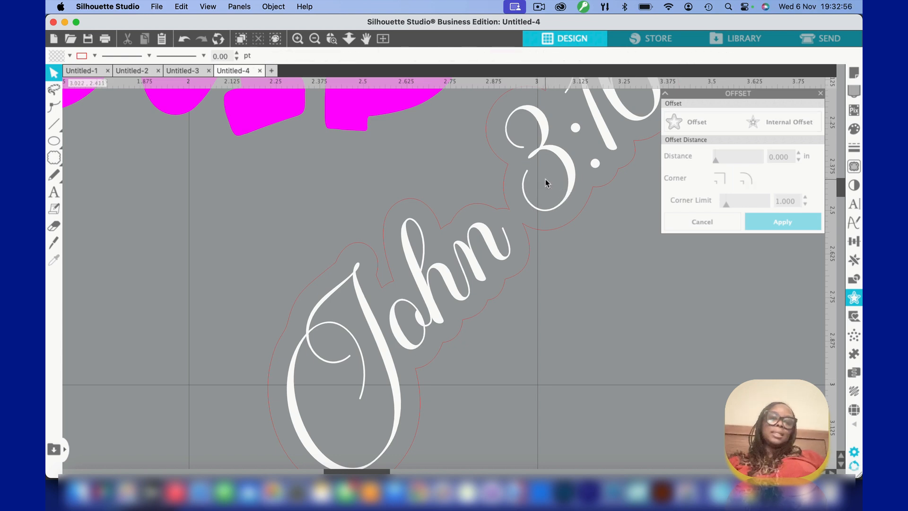
Group the "John 3:16" text with its offset outline and scale the group down to about 1.11 in wide
left_click(383, 38)
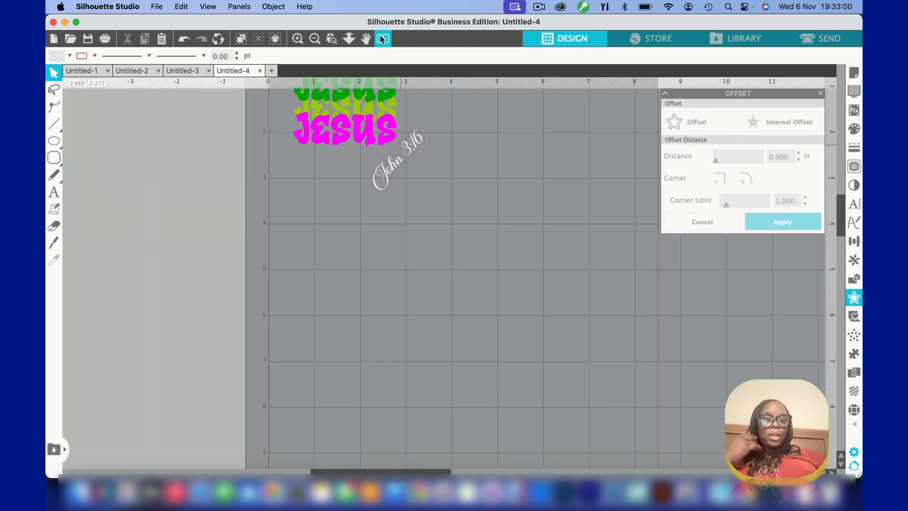
left_click(331, 40)
left_click(403, 171)
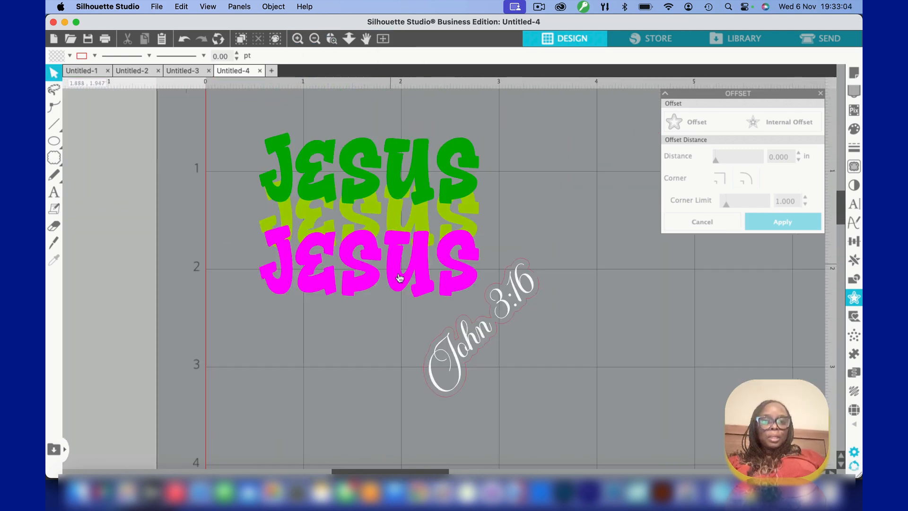
left_click(488, 329)
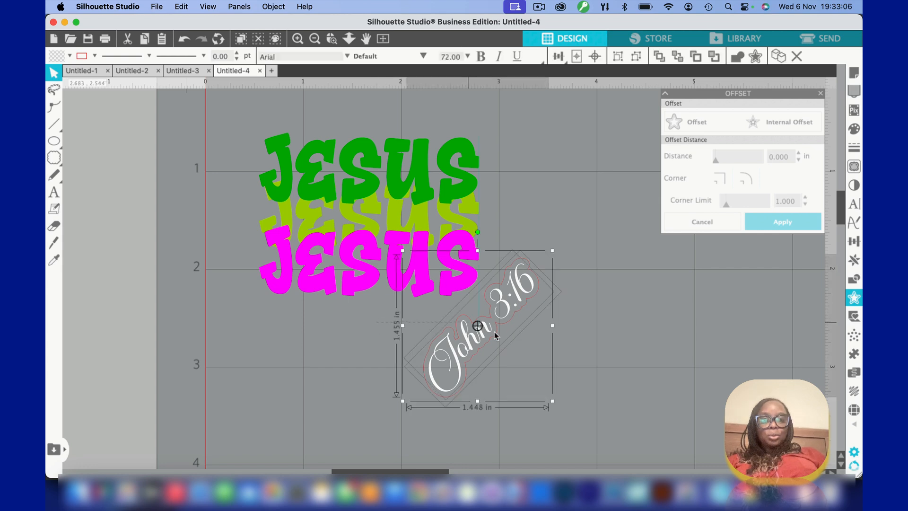
key("super+g")
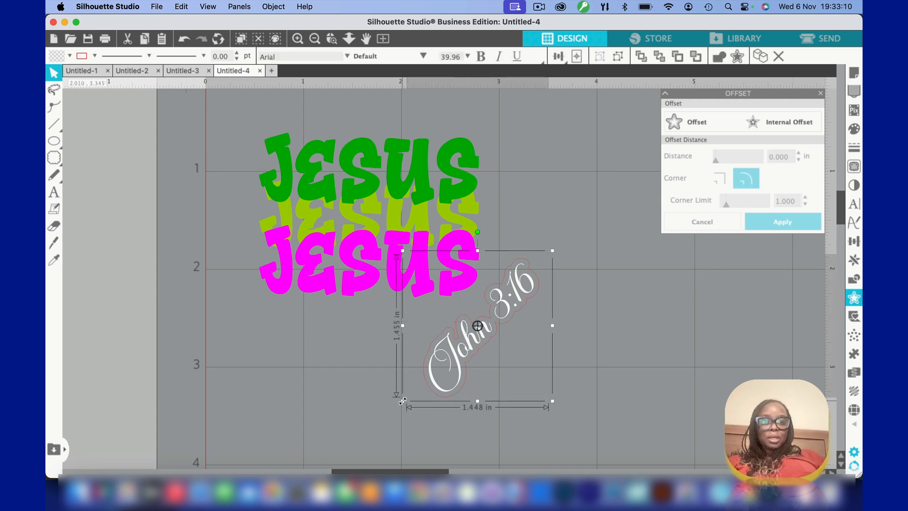
left_click_drag(402, 401, 436, 368)
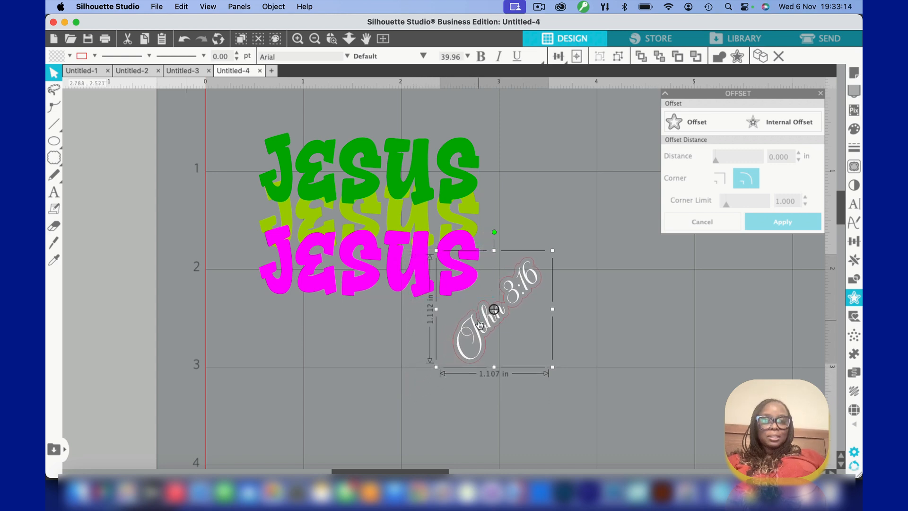
Move the grouped "John 3:16" text and outline over the lower part of the magenta "JESUS" final S, nudging it down and right
left_click_drag(479, 327, 441, 300)
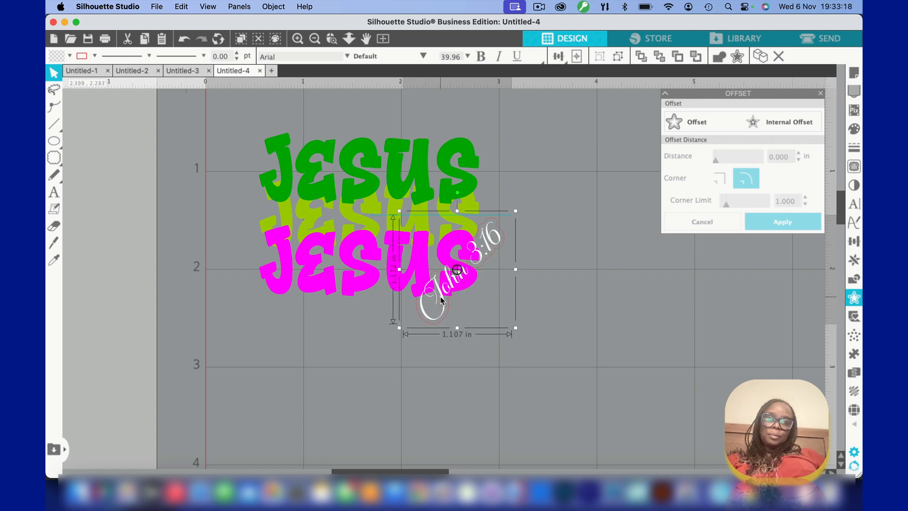
key("Down")
key("Down")
key("Down")
key("Down")
key("Down")
key("Down")
key("Down")
key("Down")
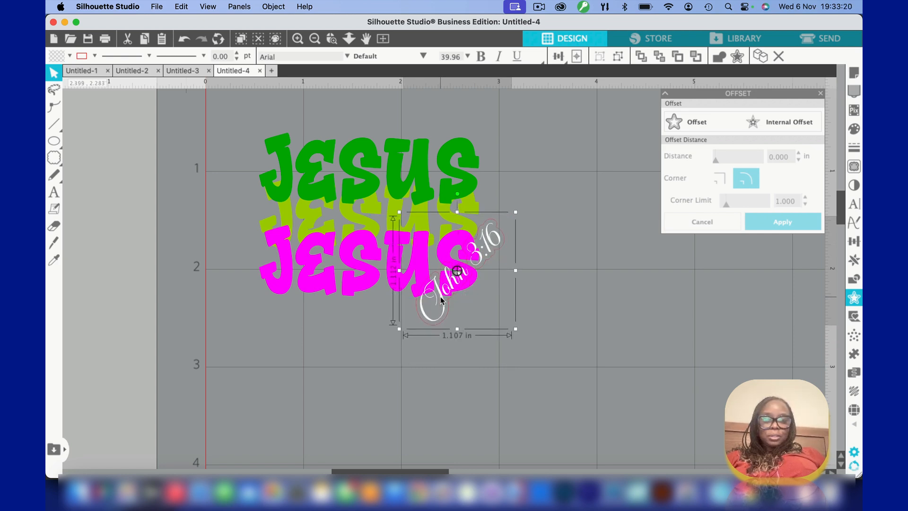
key("Right")
key("Right")
key("Right")
key("Right")
key("Right")
key("Right")
key("Right")
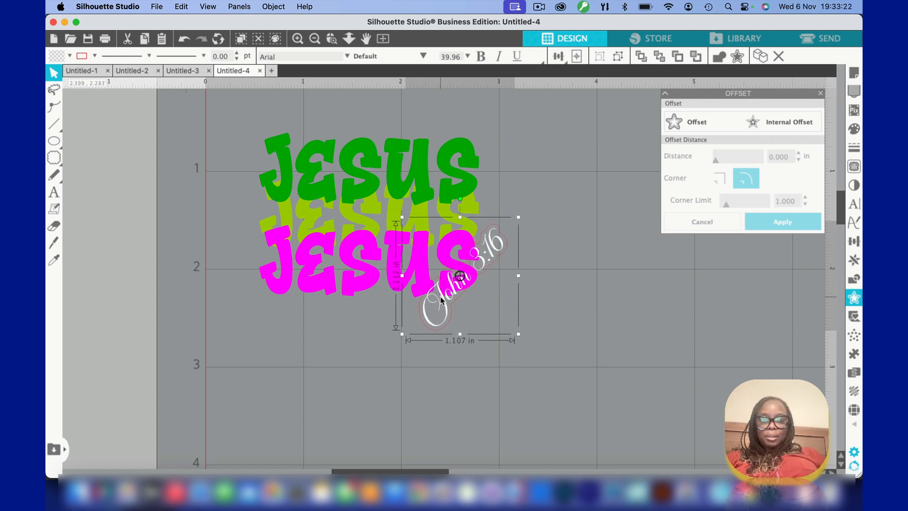
left_click(429, 366)
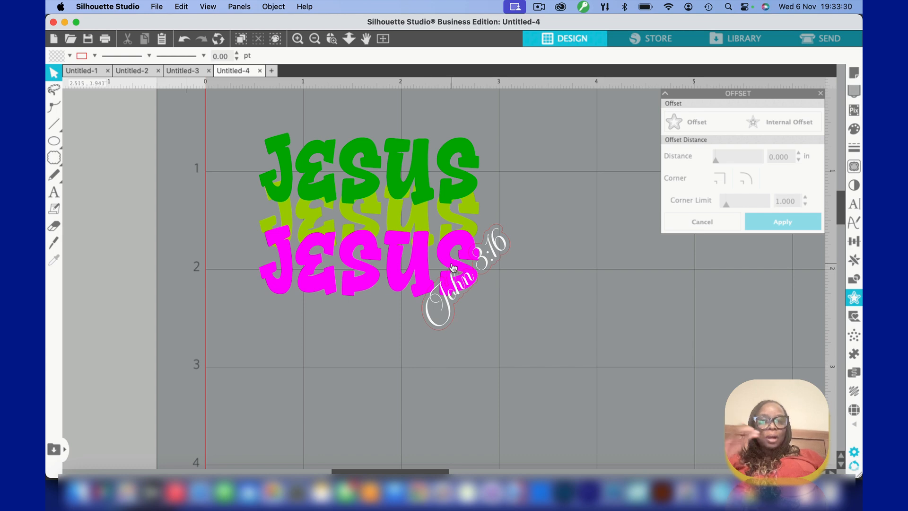
Ungroup the "John 3:16" text from its offset outline
left_click(483, 244)
right_click(483, 243)
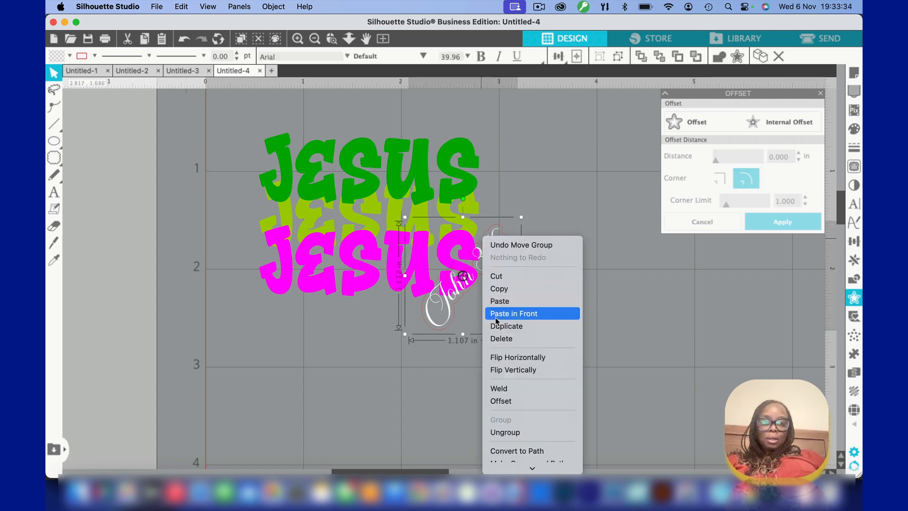
left_click(506, 432)
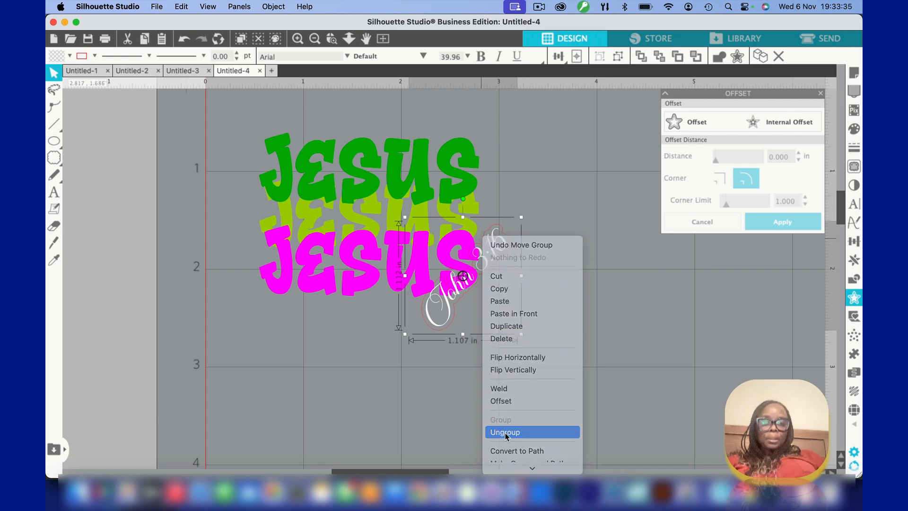
left_click(404, 393)
left_click(455, 285)
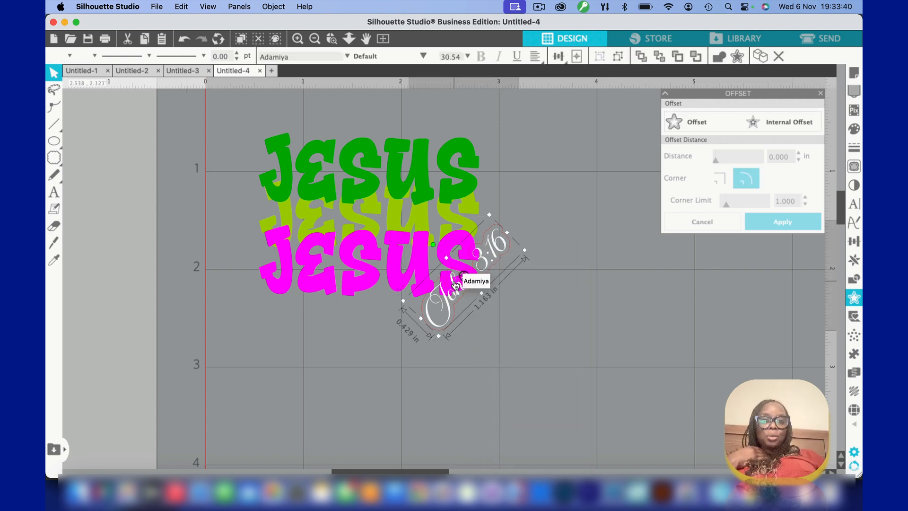
left_click_drag(456, 285, 462, 293)
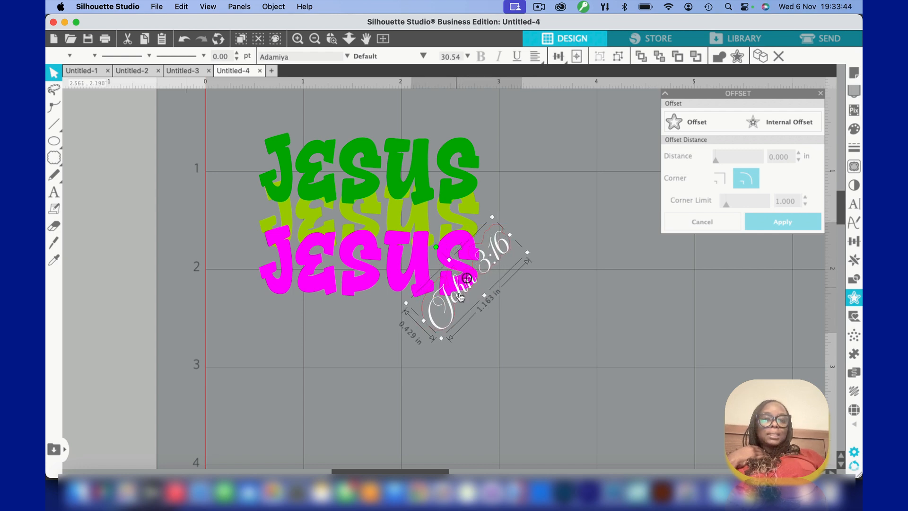
left_click(185, 41)
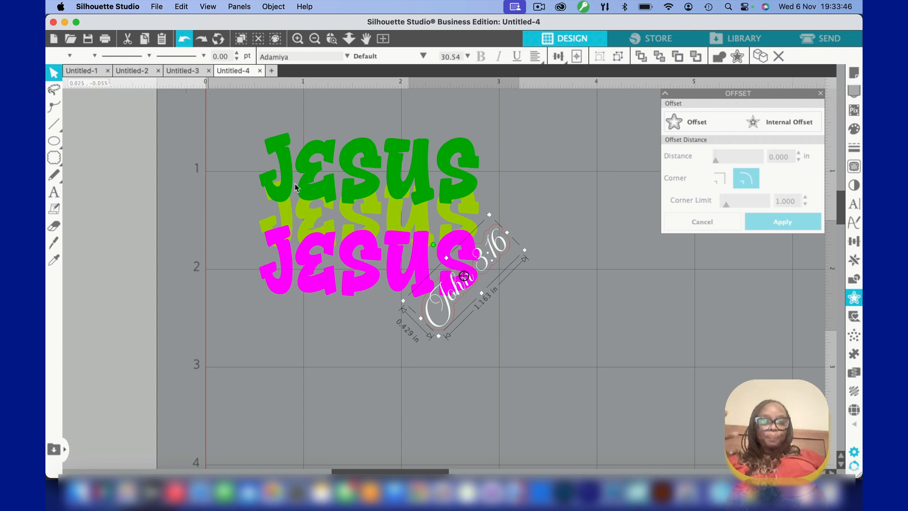
left_click(420, 369)
left_click(453, 283)
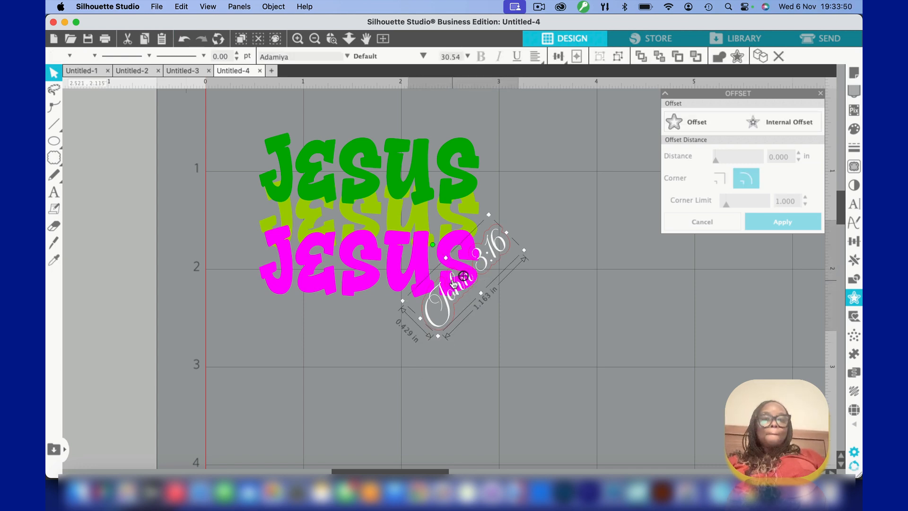
left_click(262, 7)
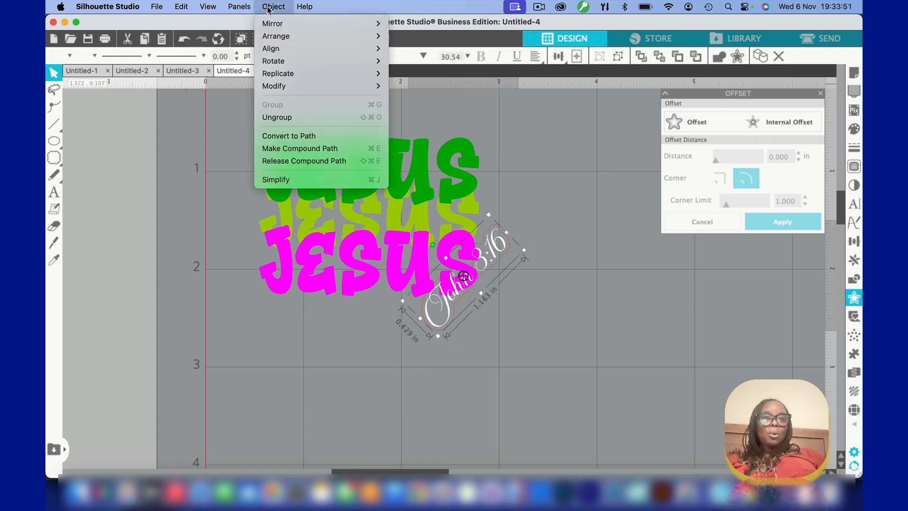
left_click(289, 119)
left_click(527, 422)
left_click(480, 255)
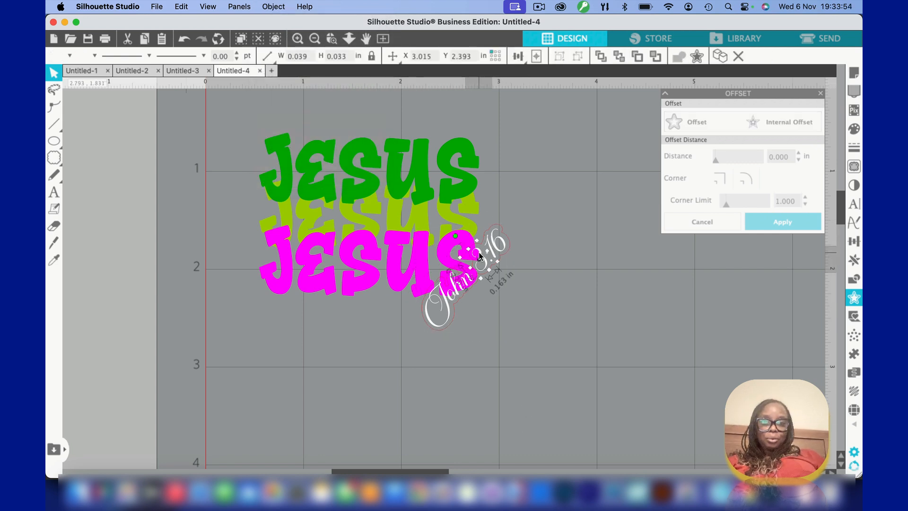
left_click(185, 38)
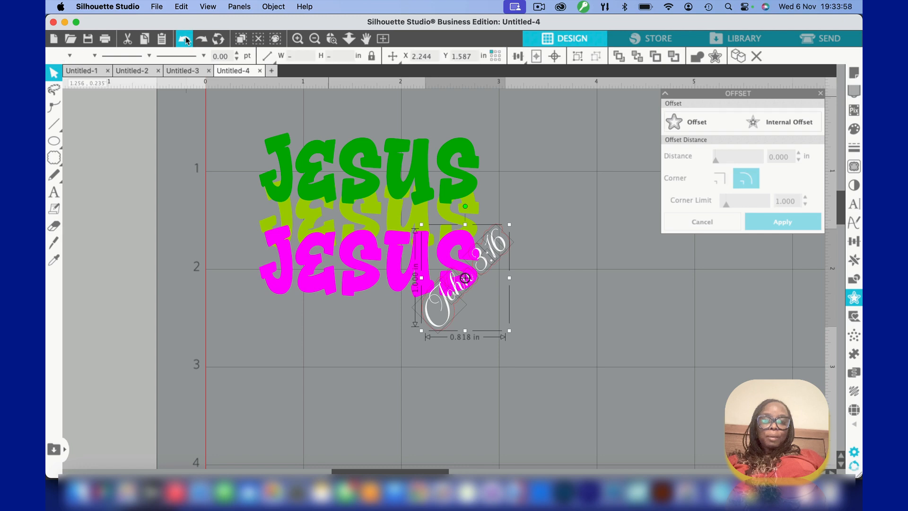
left_click(186, 38)
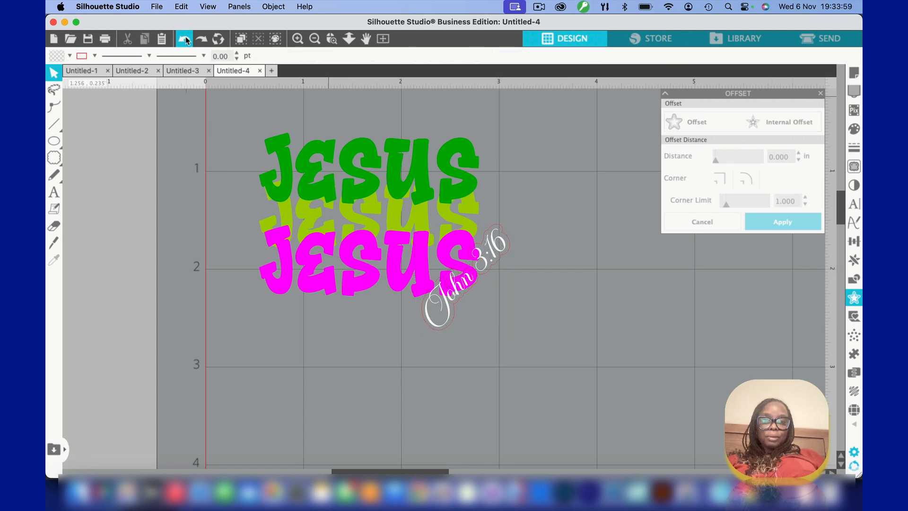
Move the "John 3:16" text off its outline to the empty area below and right of the "JESUS" stack
left_click(476, 263)
left_click_drag(477, 259, 545, 313)
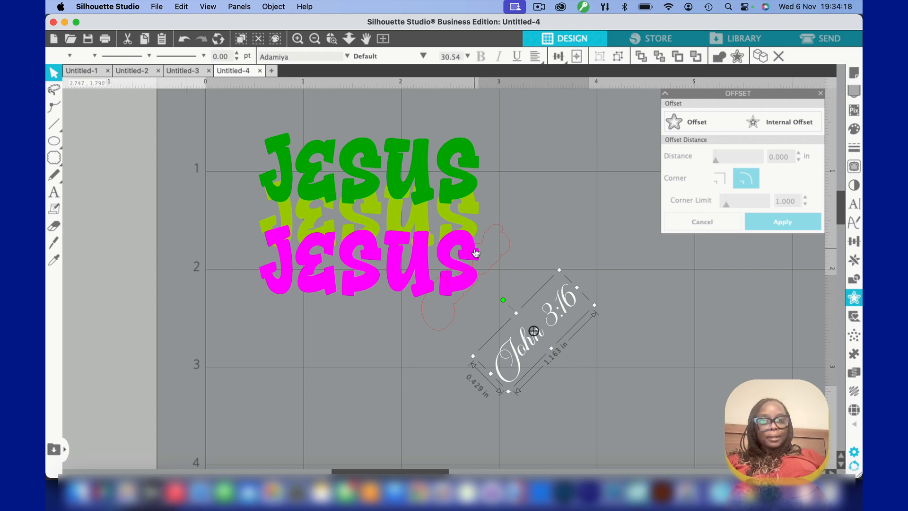
left_click(220, 238)
Close the Offset settings and open the Modify tools with the "JESUS" stack selected
left_click(312, 268)
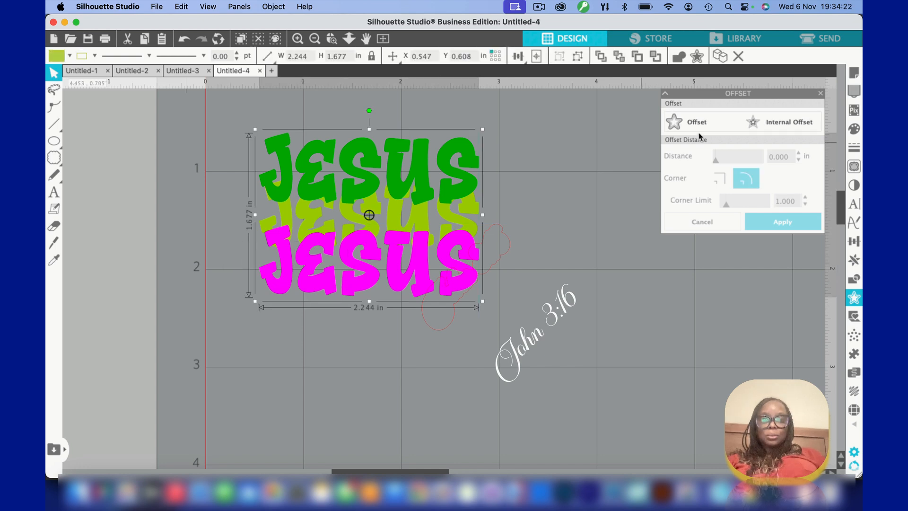
left_click(821, 93)
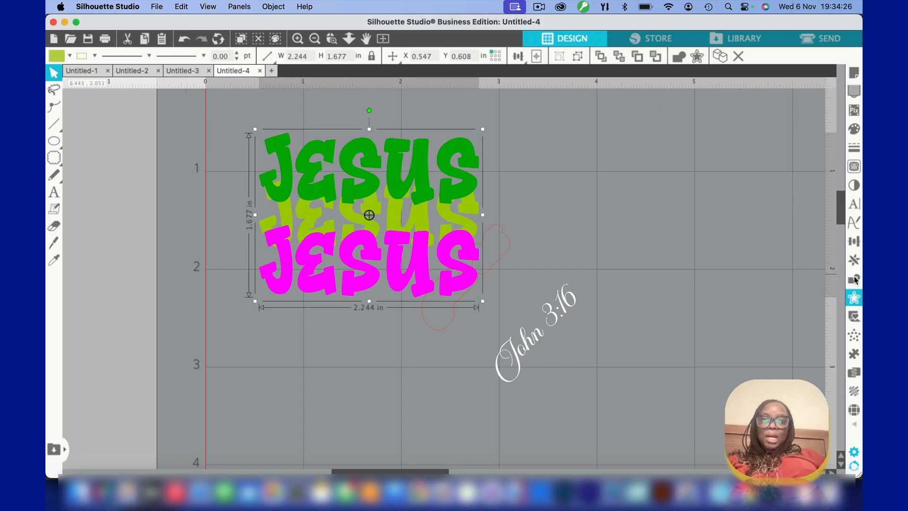
left_click(854, 298)
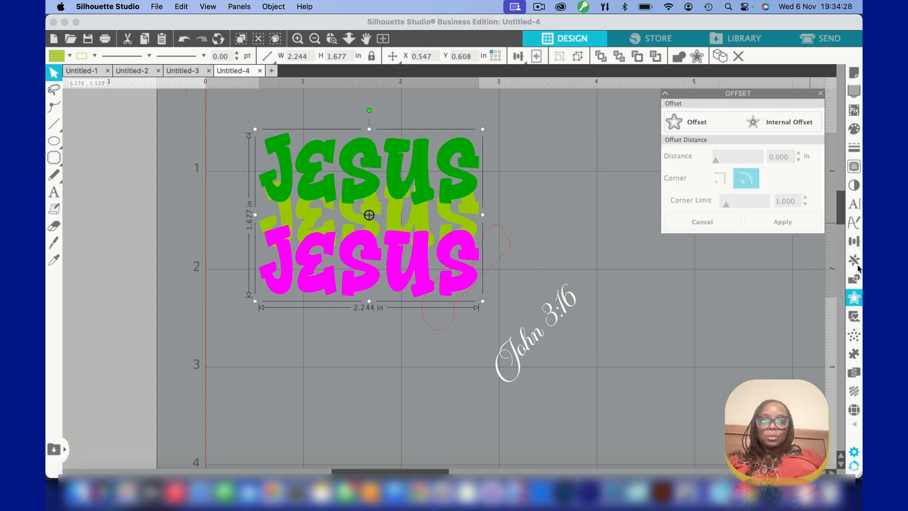
left_click(821, 94)
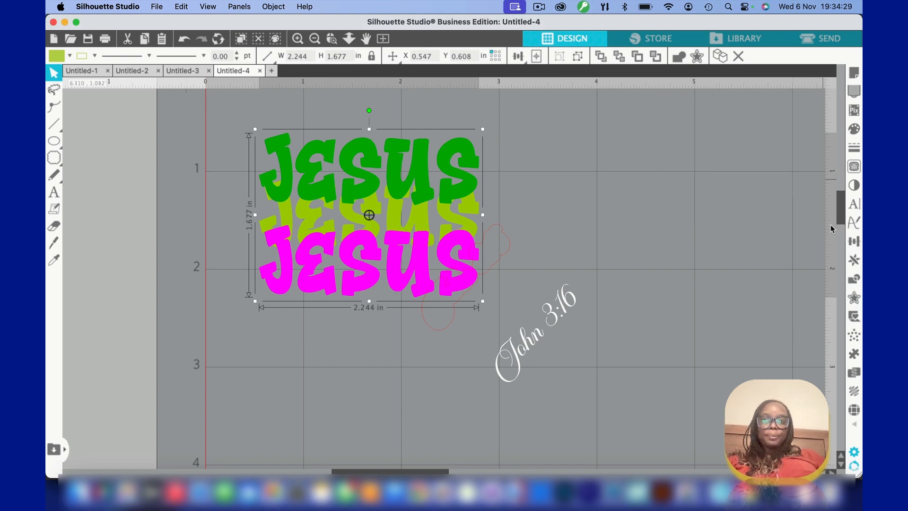
left_click(854, 279)
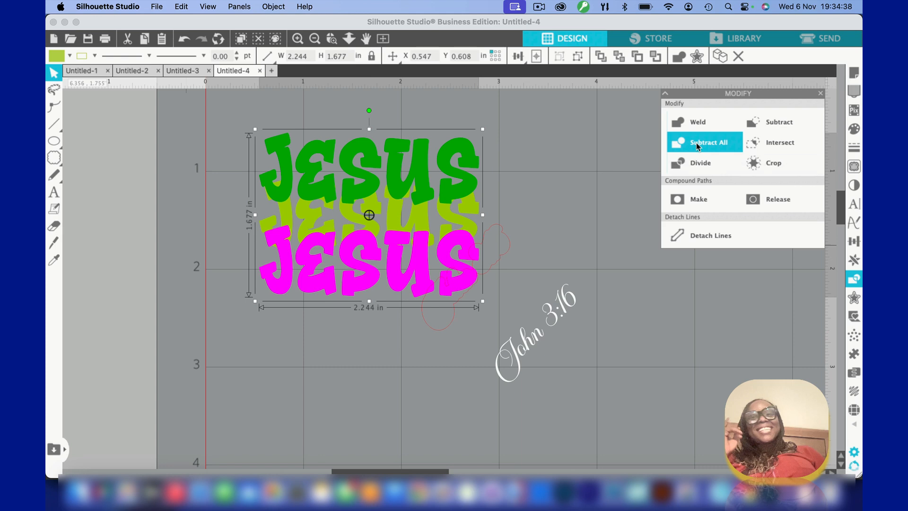
Nudge the offset outline down and right across the magenta S to X 2.242, Y 1.591 in
left_click(414, 367)
left_click(489, 270)
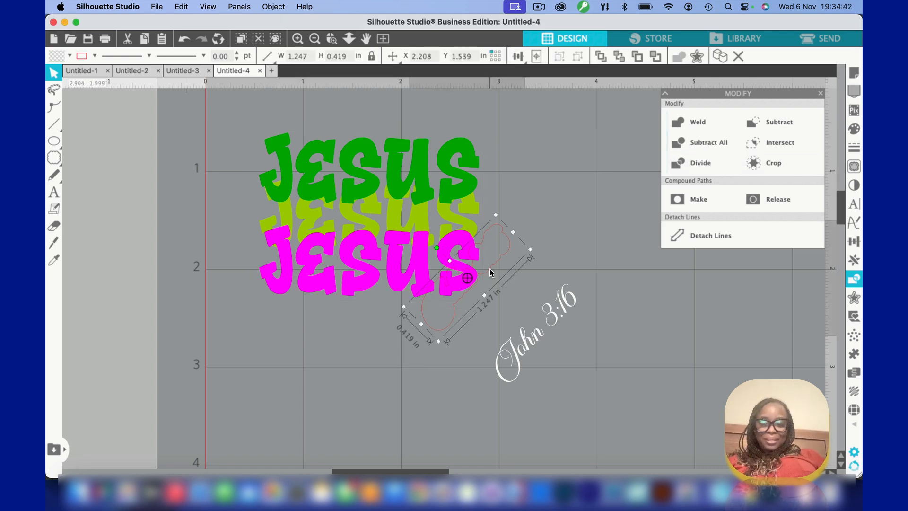
key("Down")
key("Down")
key("Down")
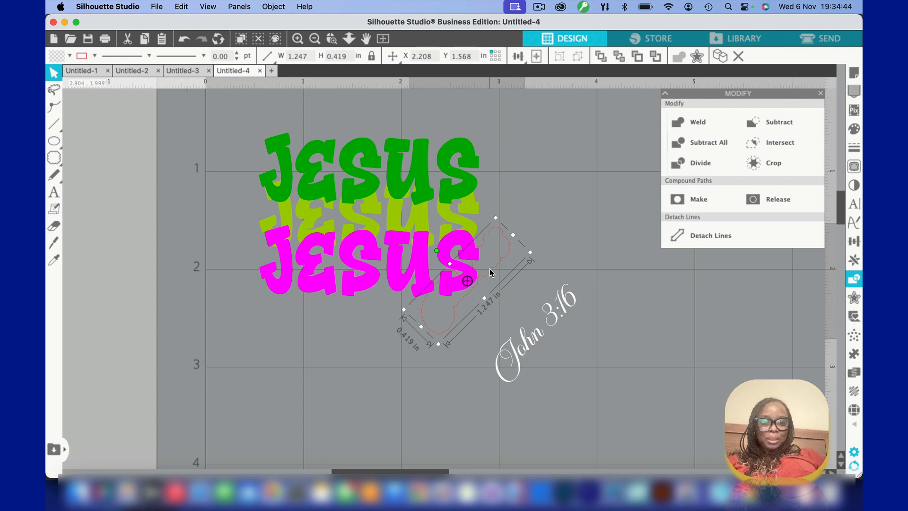
key("Right")
key("Right")
key("Right")
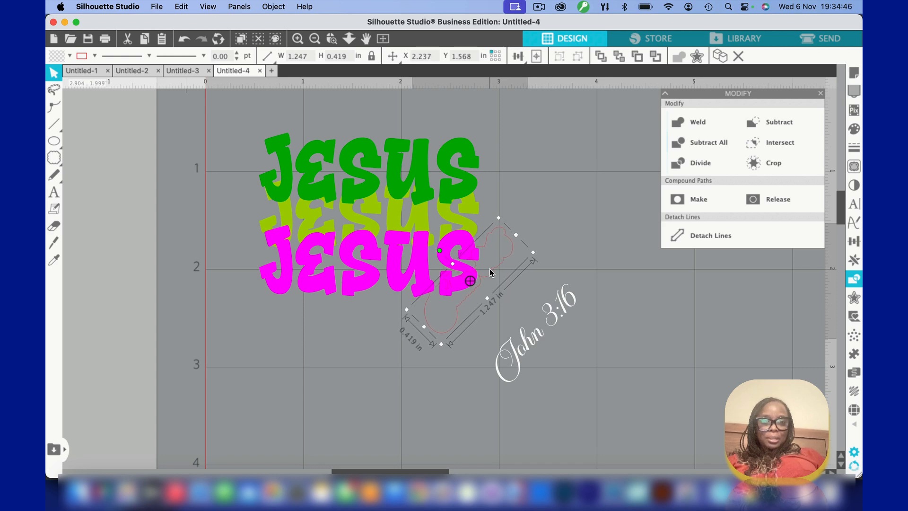
key("Down")
key("Down")
key("Right")
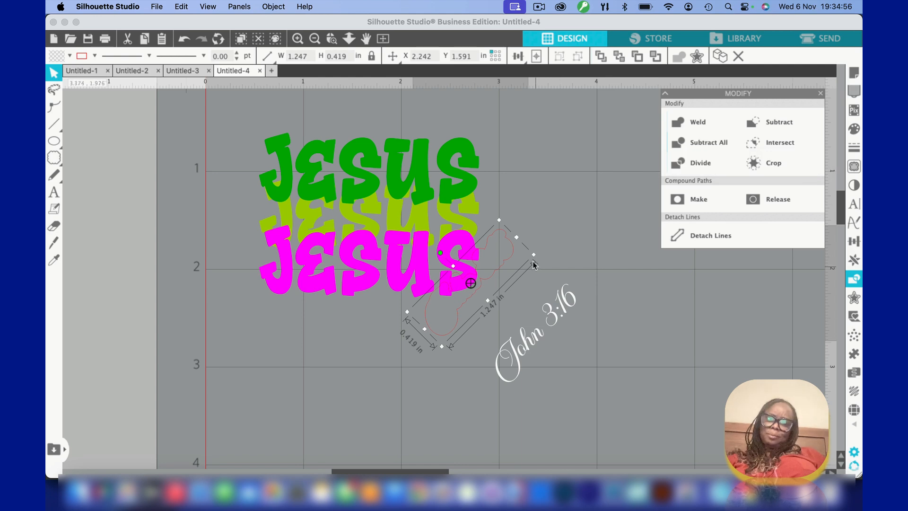
left_click(551, 223)
Ungroup the stacked "JESUS" texts
left_click(454, 260)
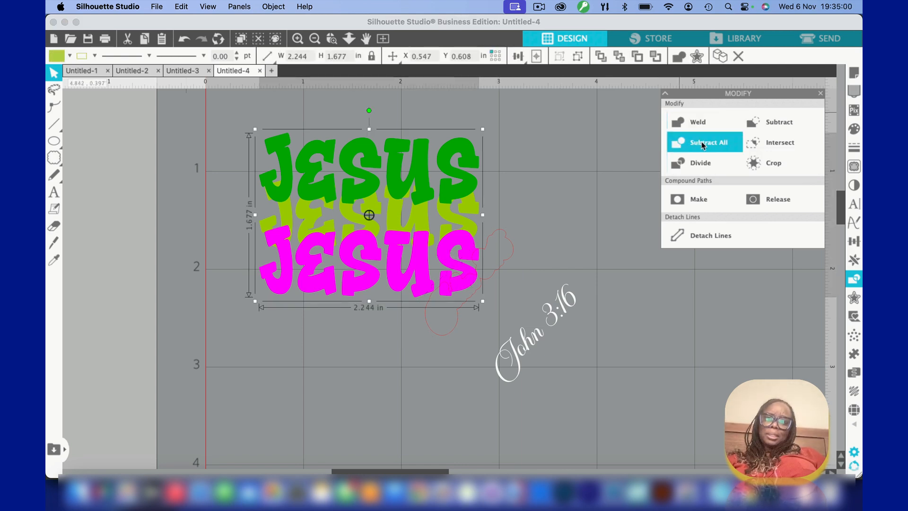
left_click(269, 7)
left_click(275, 118)
left_click(343, 412)
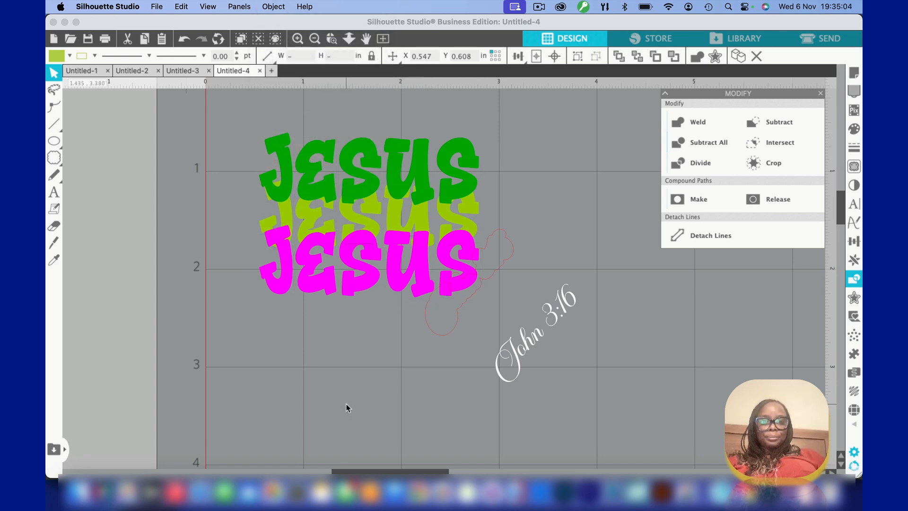
Cut the offset outline out of the magenta "JESUS" letters with Subtract All and delete the leftover outline
left_click_drag(232, 246, 462, 305)
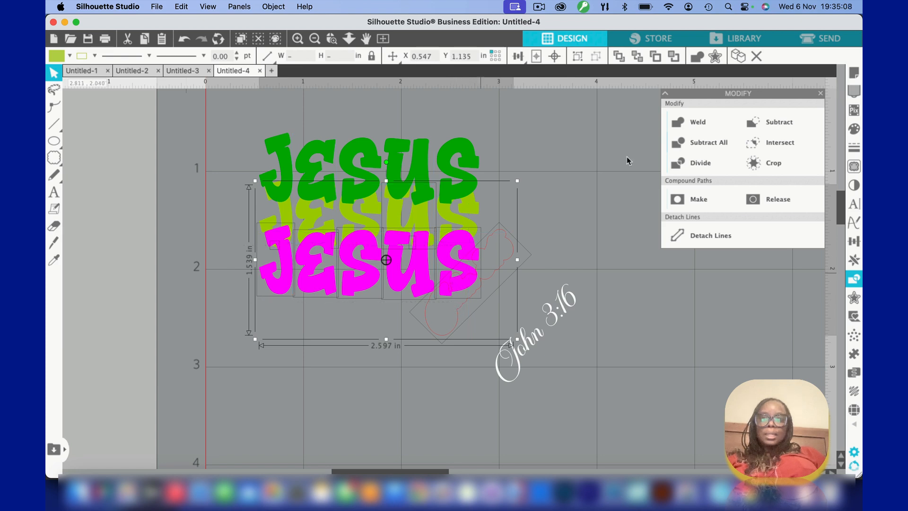
left_click(708, 147)
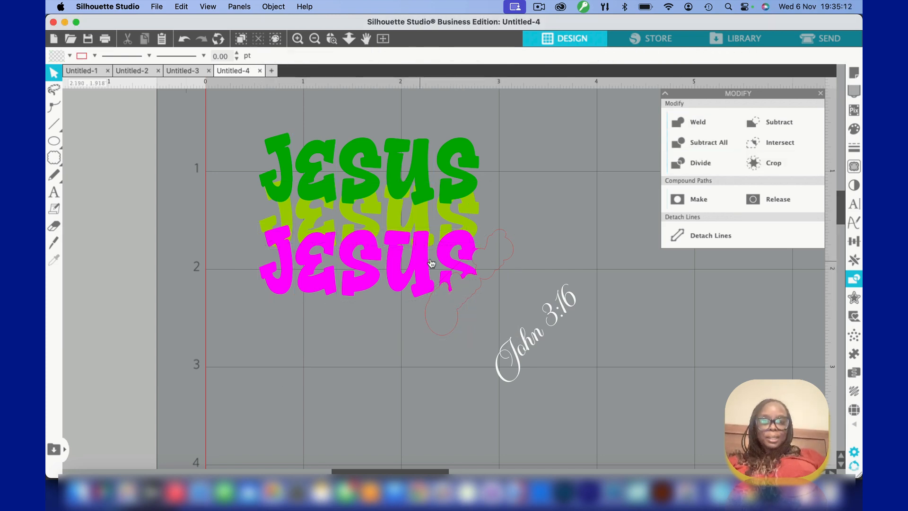
left_click(485, 252)
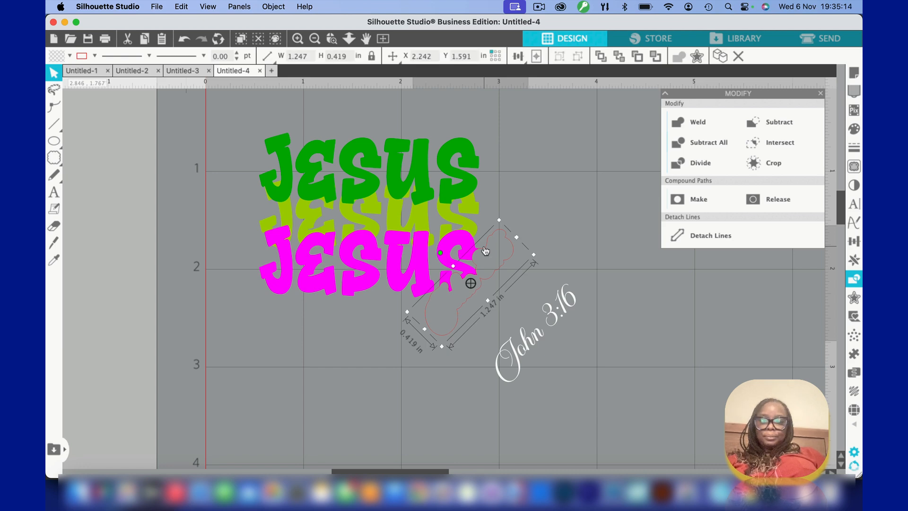
key("Delete")
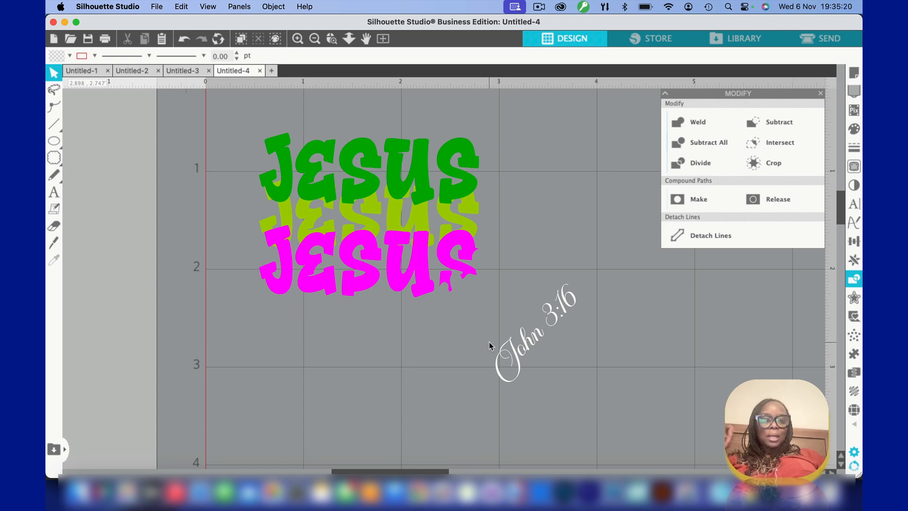
Place the "John 3:16" text in the cut-out of the magenta S and nudge it up and left to fit the gap
left_click(522, 343)
left_click_drag(522, 342, 462, 291)
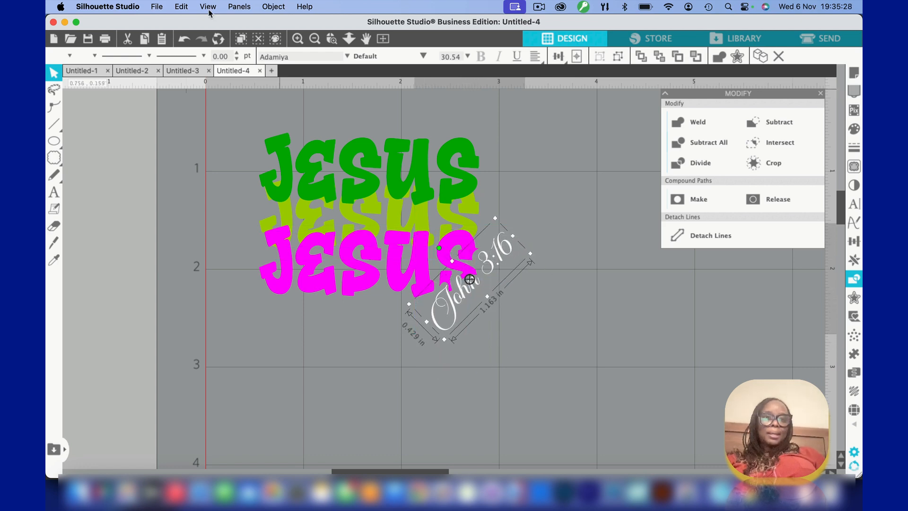
left_click(331, 39)
left_click(431, 265)
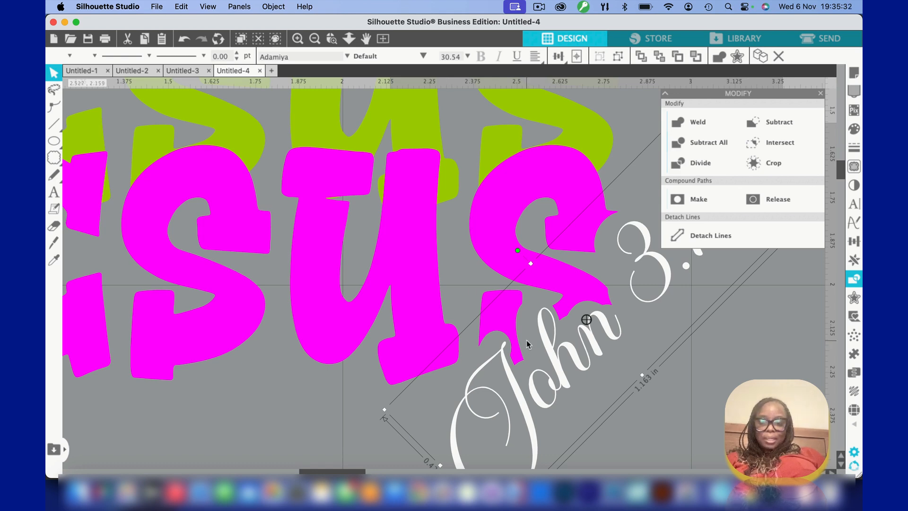
key("Up")
key("Up")
key("Up")
key("Up")
key("Up")
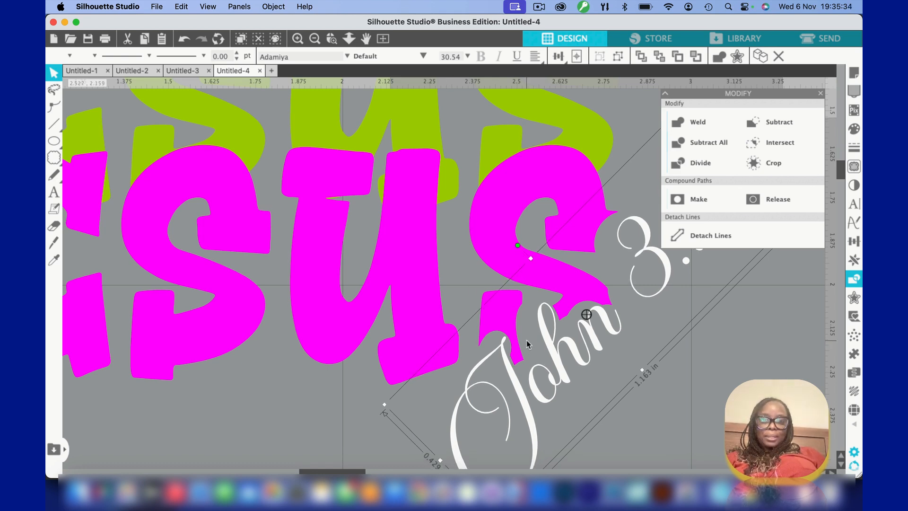
key("Left")
key("Left")
key("Left")
key("Left")
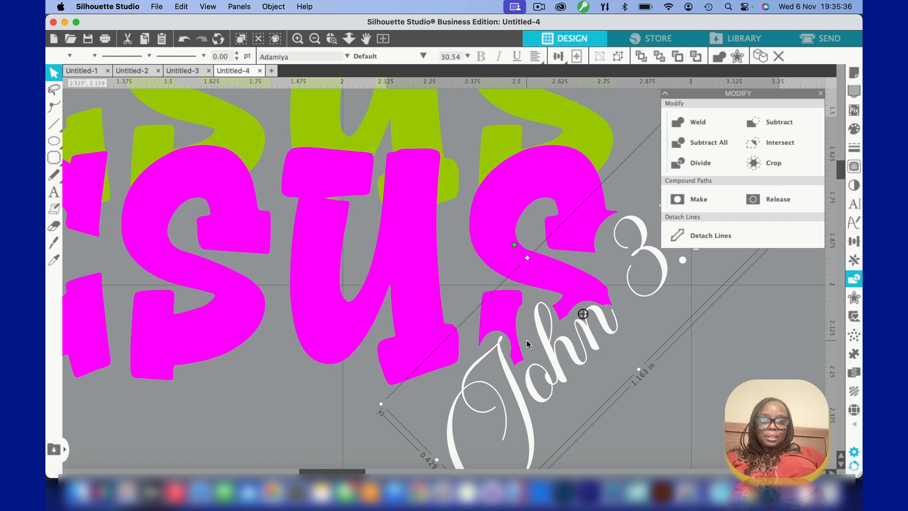
key("Left")
key("Up")
key("Up")
key("Up")
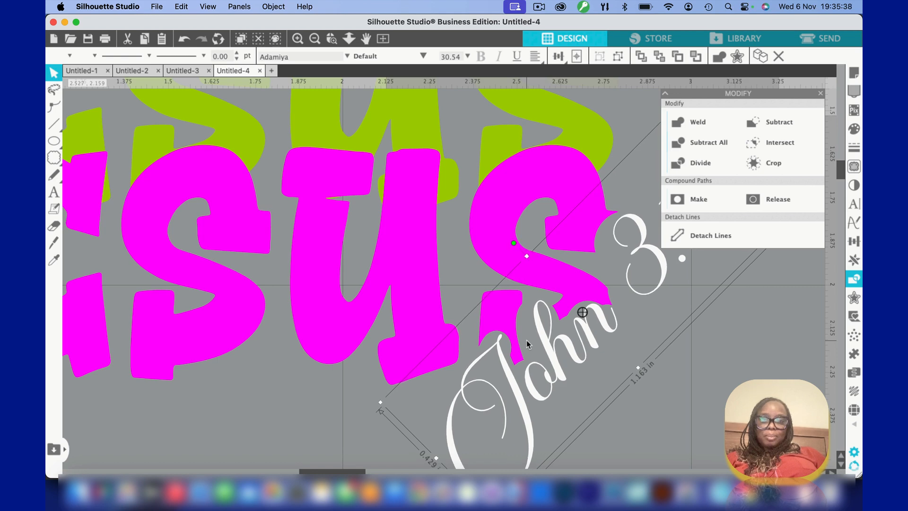
Nudge the white "John 3:16" text further left into the cut-out of the magenta S
key("Left")
key("Left")
key("Left")
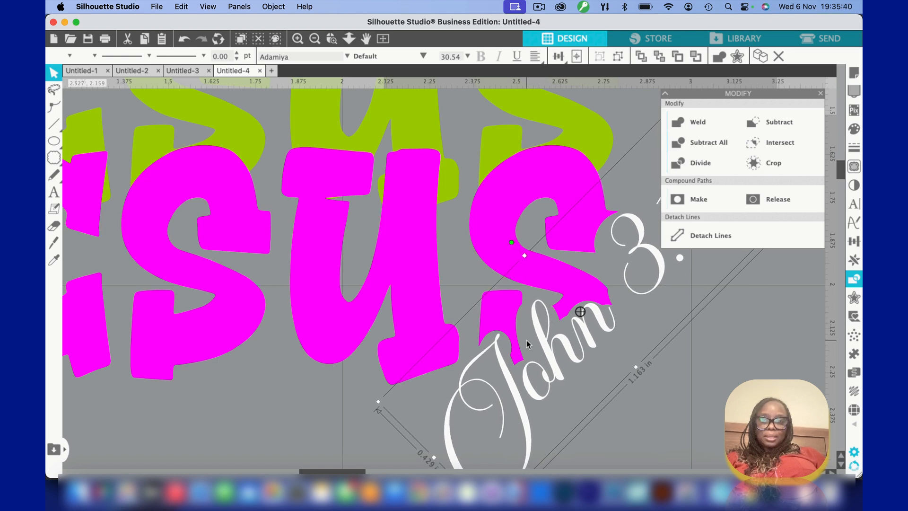
key("Left")
key("Left")
key("Left")
key("Left")
key("Left")
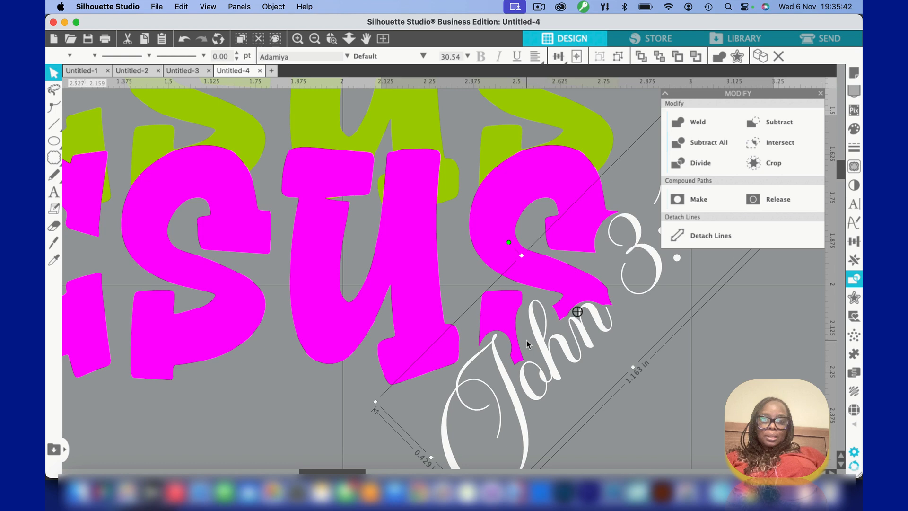
key("Left")
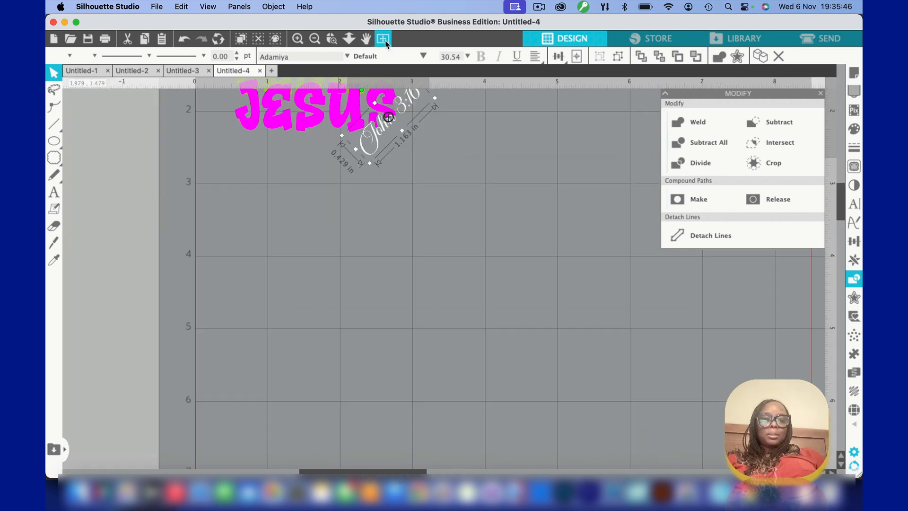
Change the fill colour and line colour of the "John 3:16" text to black
left_click(384, 40)
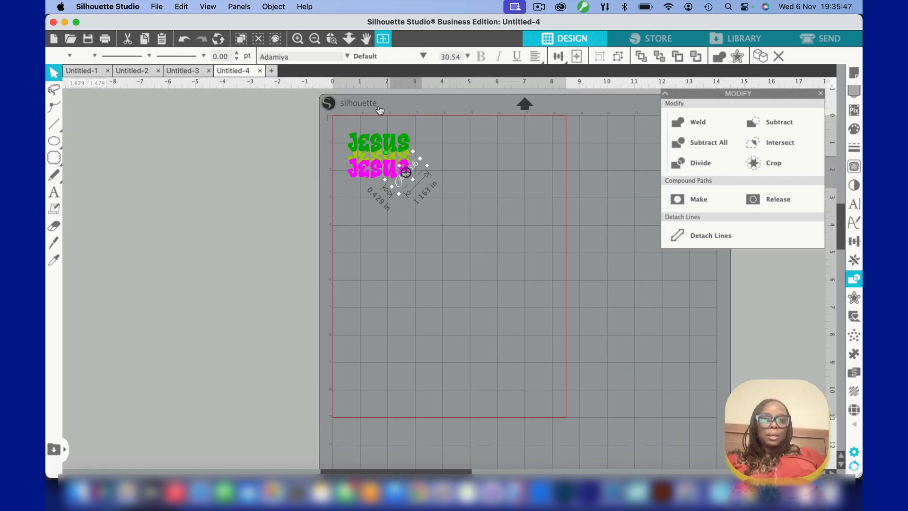
left_click(297, 40)
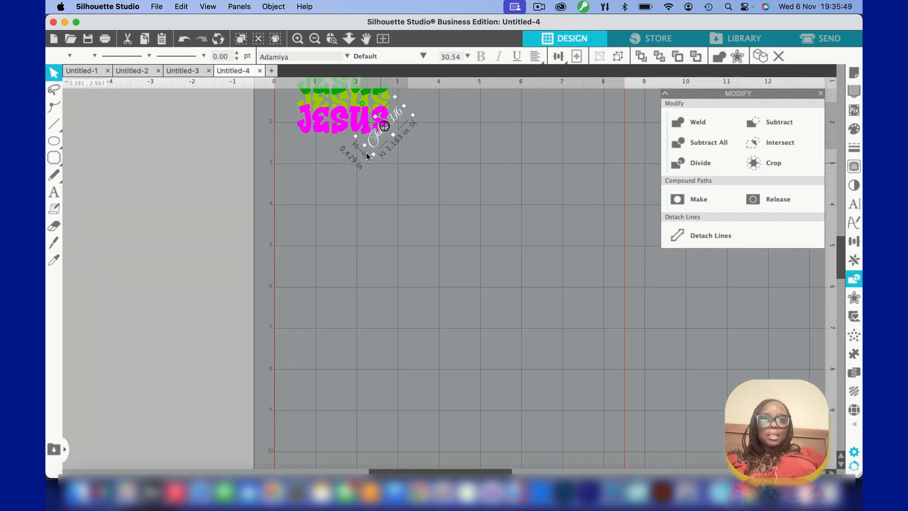
left_click(305, 39)
left_click(306, 39)
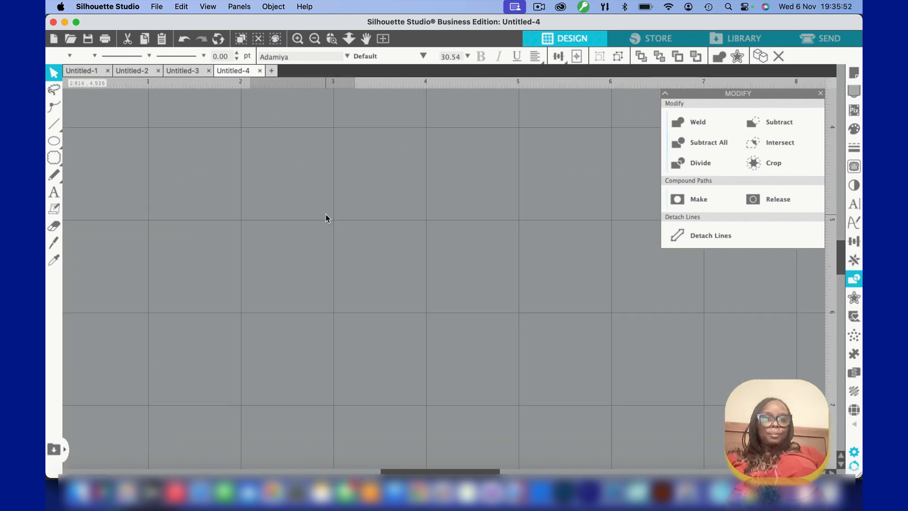
scroll(325, 218, "up", 5)
scroll(325, 218, "left", 2)
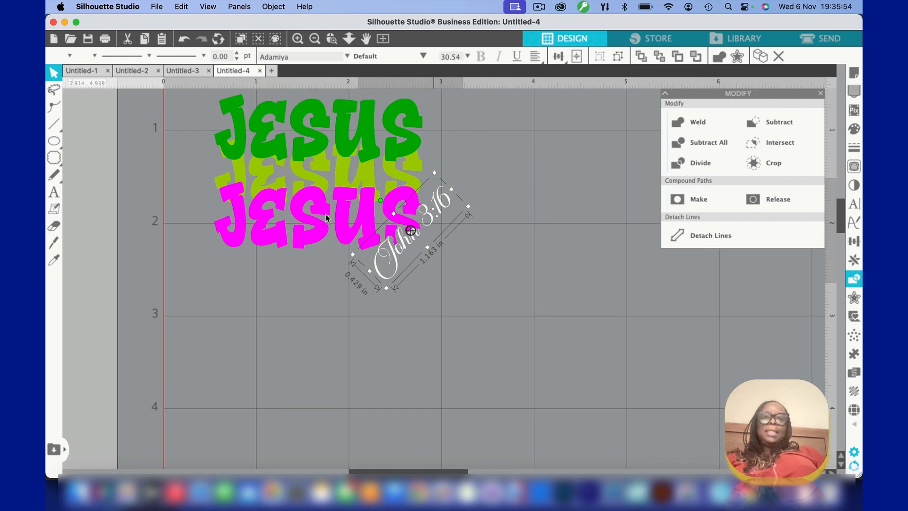
left_click(282, 305)
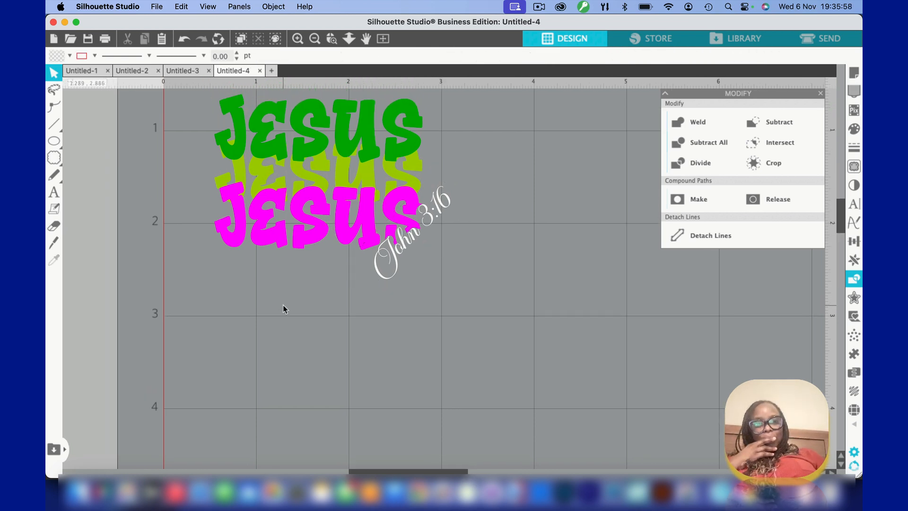
left_click(409, 239)
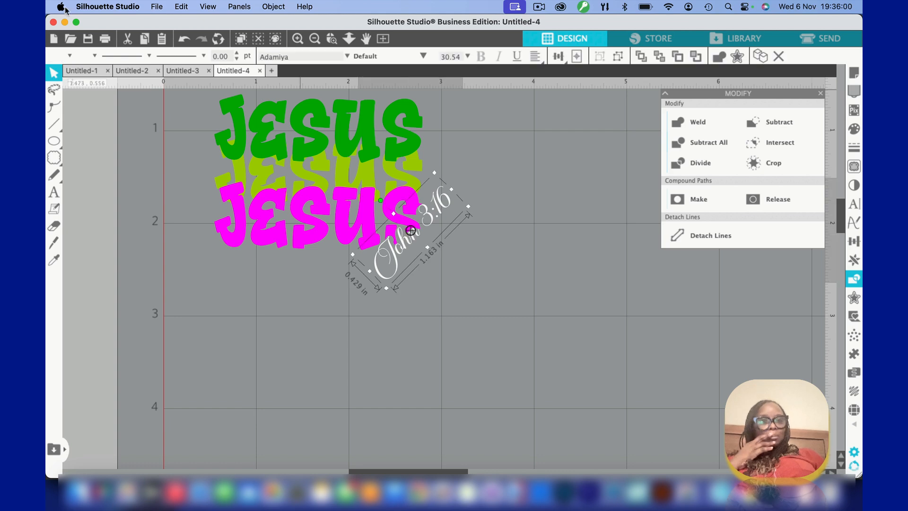
left_click(69, 57)
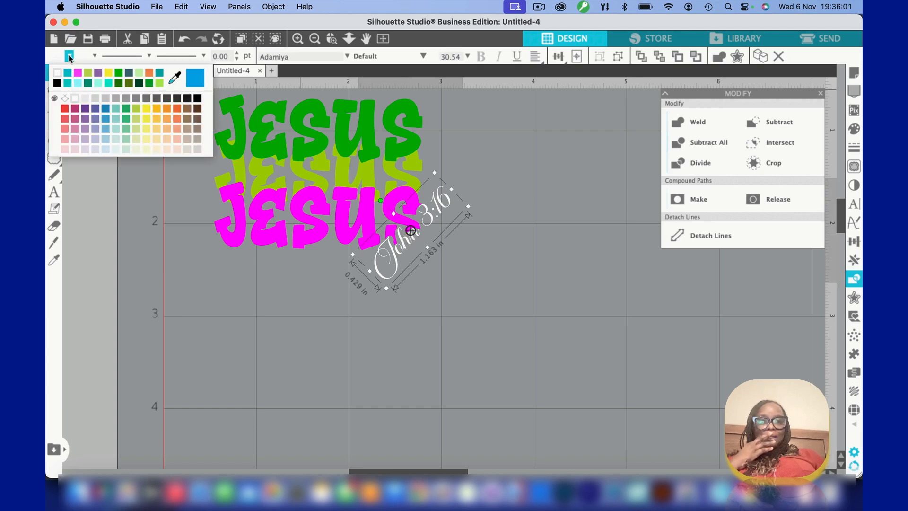
left_click(57, 83)
left_click(94, 56)
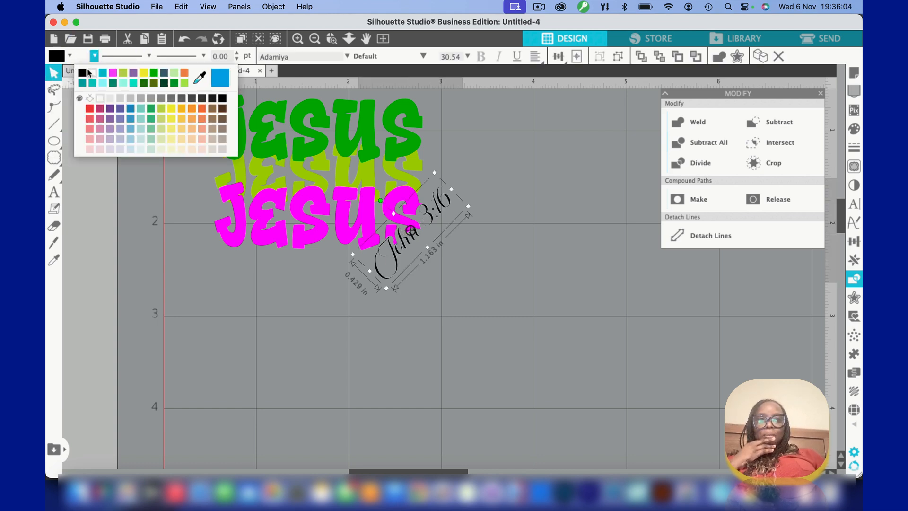
left_click(87, 73)
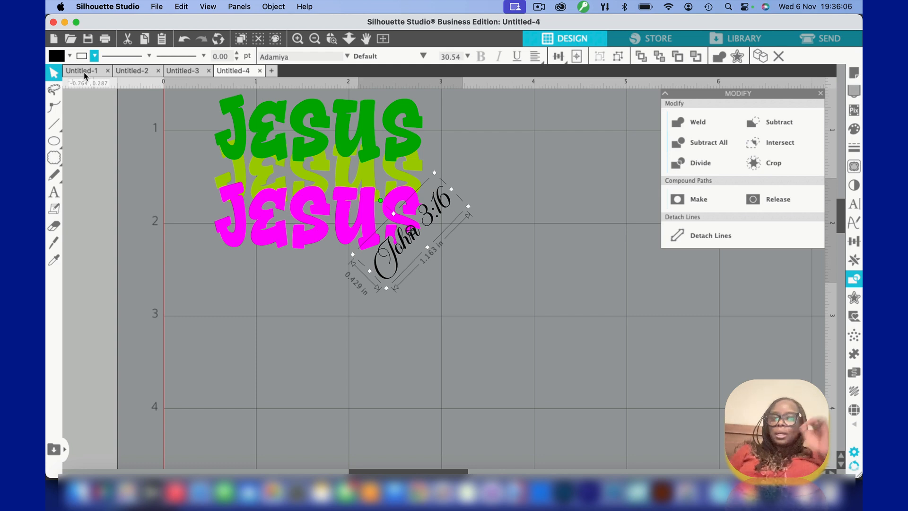
left_click(254, 292)
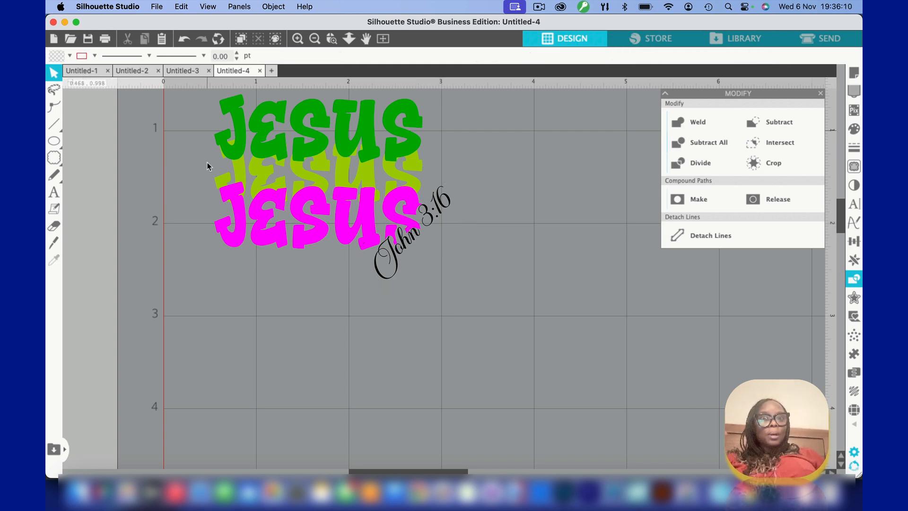
Group the three "JESUS" layers together with the "John 3:16" text
scroll(239, 285, "up", 2)
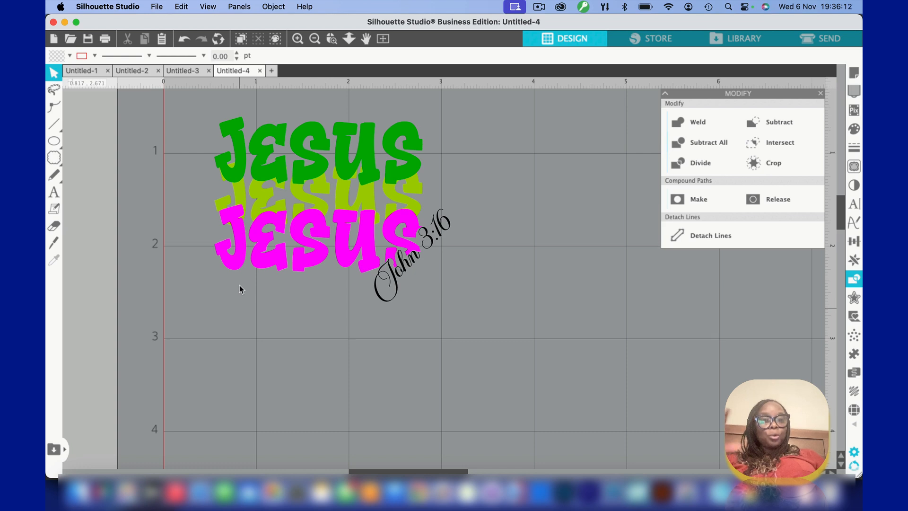
left_click_drag(174, 104, 475, 336)
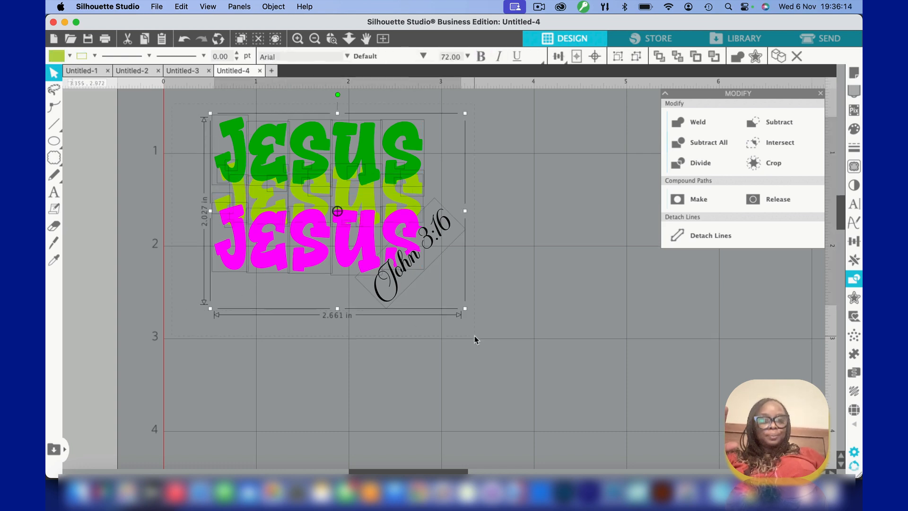
key("super+g")
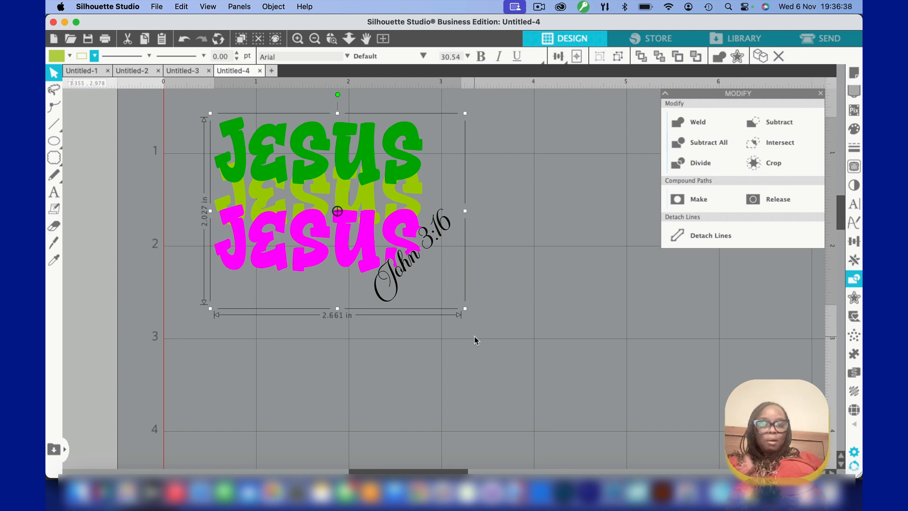
Create an outer offset around the whole grouped design at a distance of 0.100 in with rounded corners
left_click(821, 94)
left_click(859, 301)
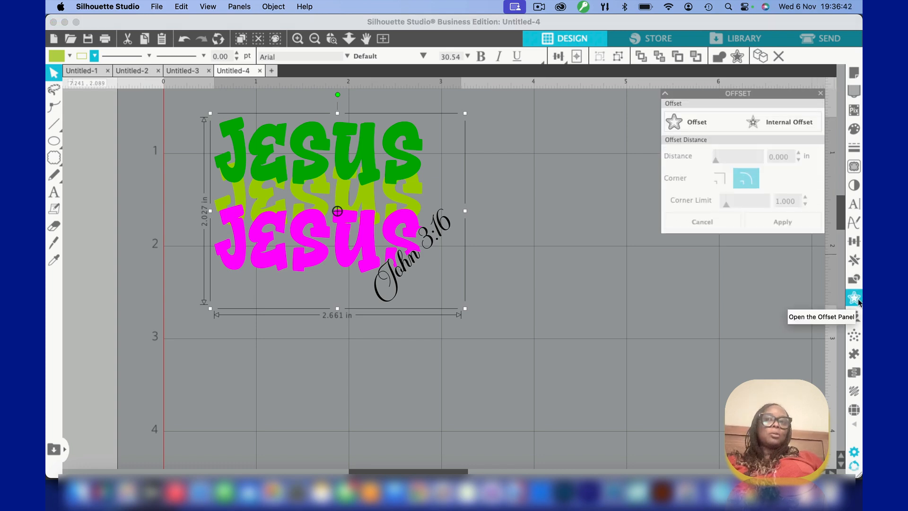
left_click(706, 128)
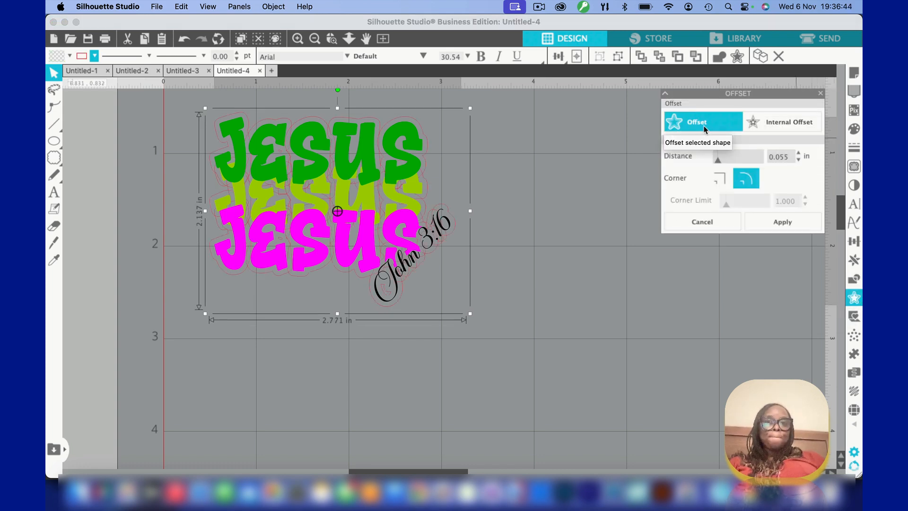
left_click(799, 154)
left_click(799, 154)
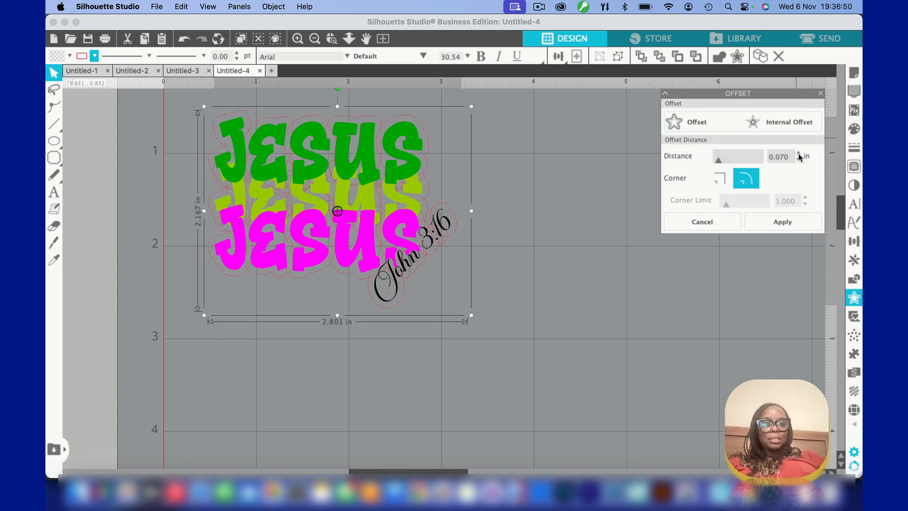
left_click(799, 154)
left_click(799, 153)
left_click(799, 153)
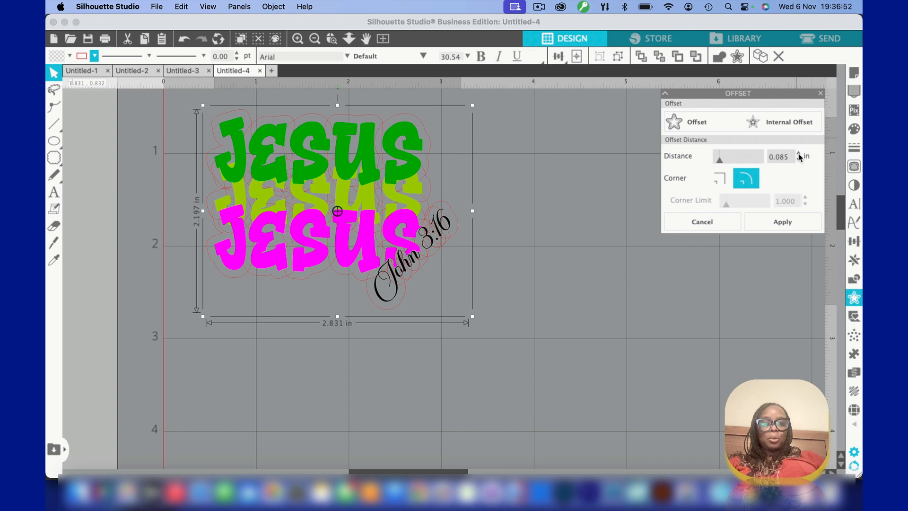
left_click(799, 154)
left_click(799, 153)
left_click(799, 154)
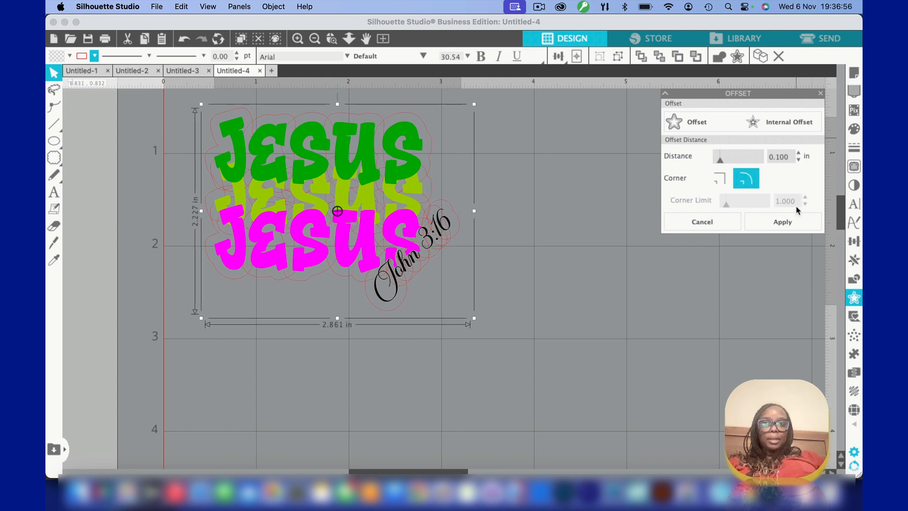
left_click(793, 221)
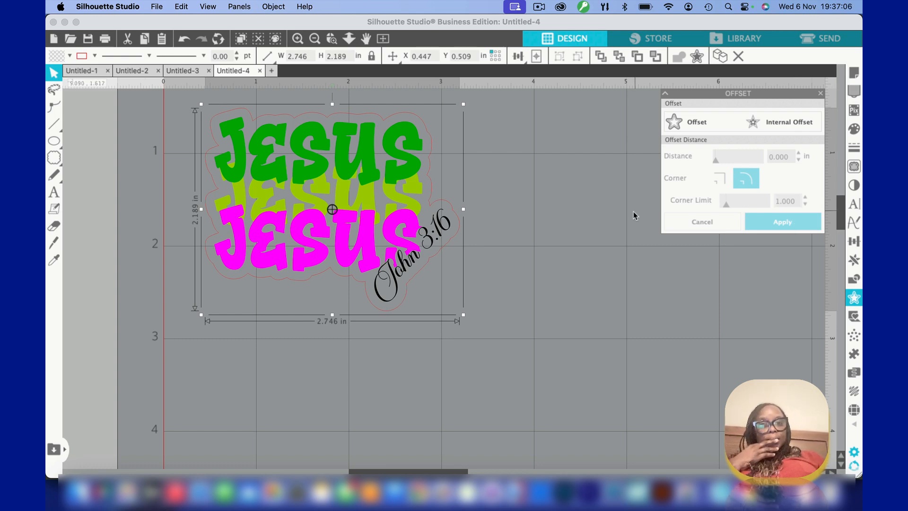
Ungroup the design inside the offset outline and select the "John 3:16" text
left_click(525, 299)
left_click(428, 235)
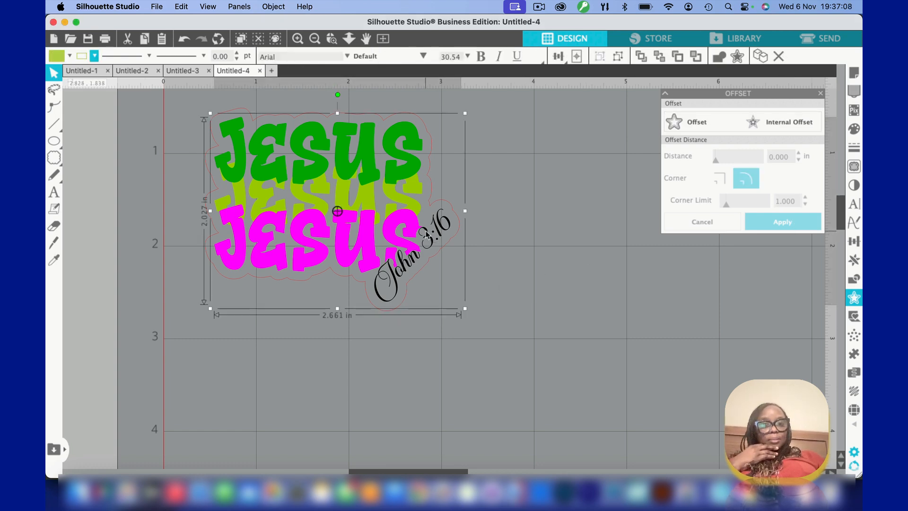
left_click(273, 6)
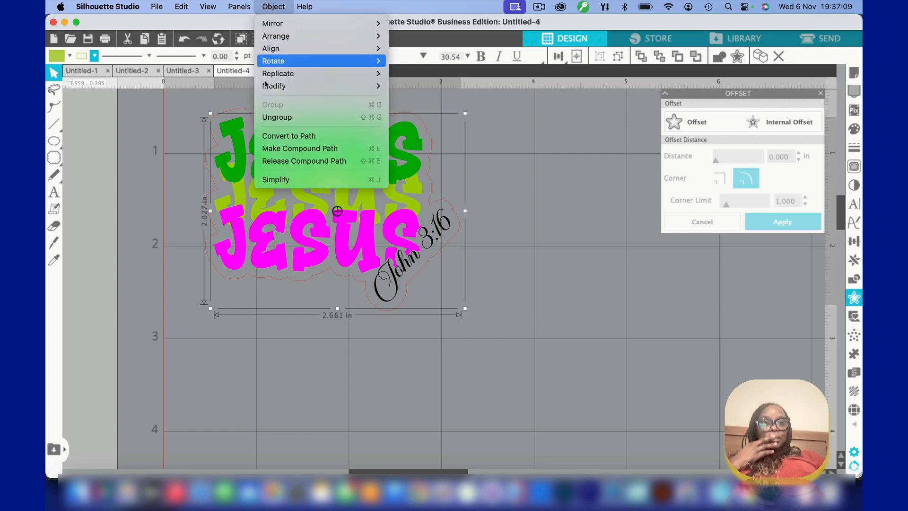
left_click(271, 118)
left_click(396, 409)
left_click(428, 236)
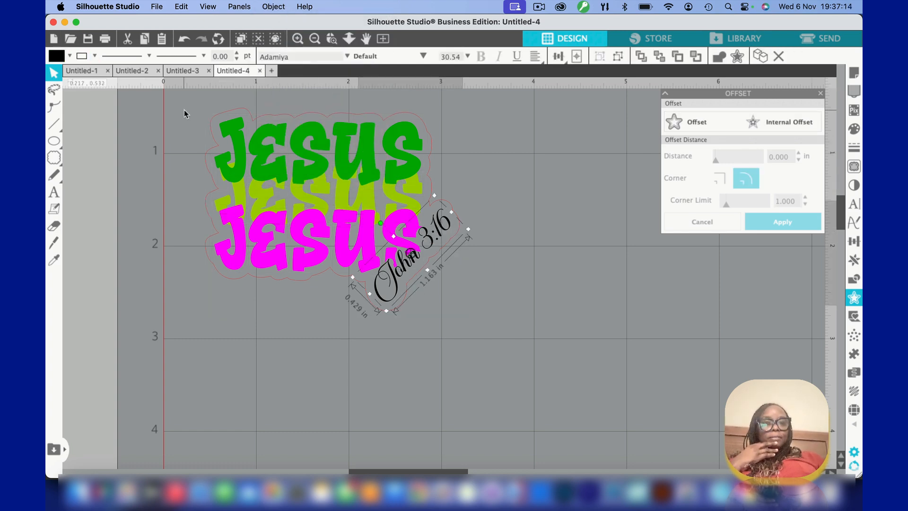
Undo the ungrouping of the design and clear the selection
left_click(183, 39)
left_click(183, 39)
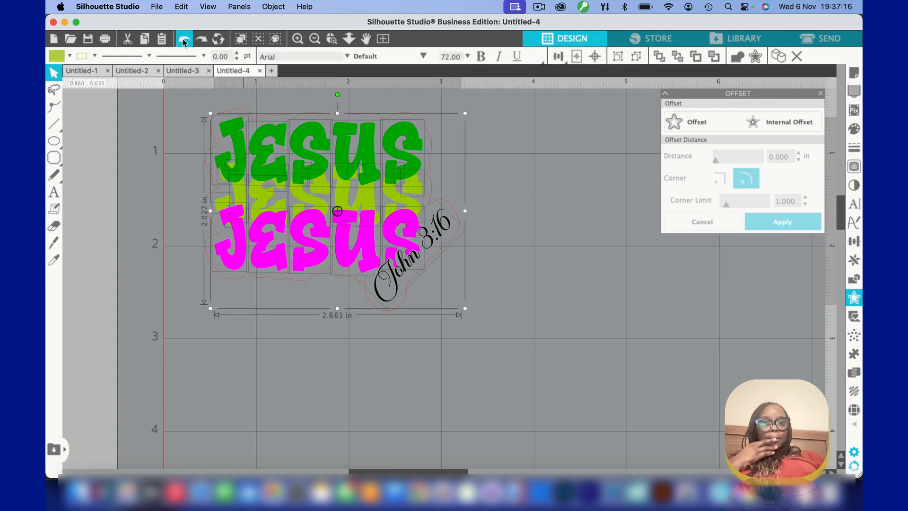
left_click(321, 354)
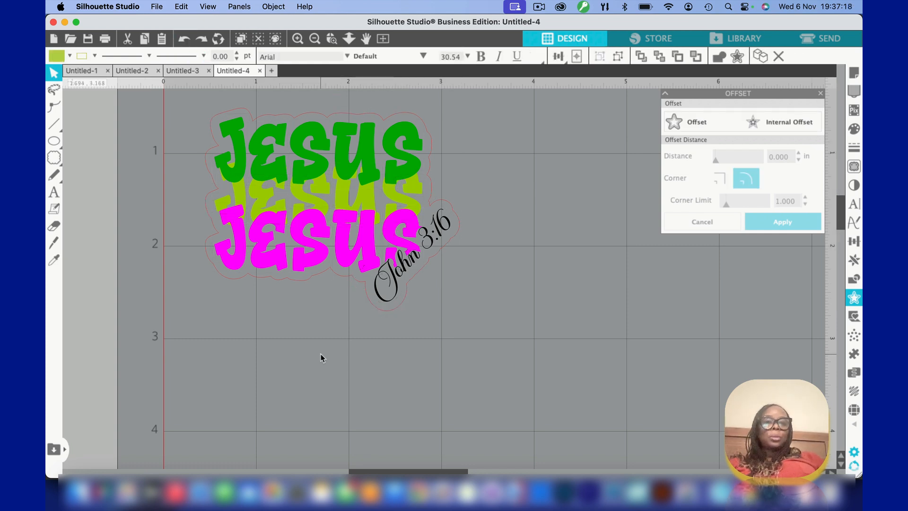
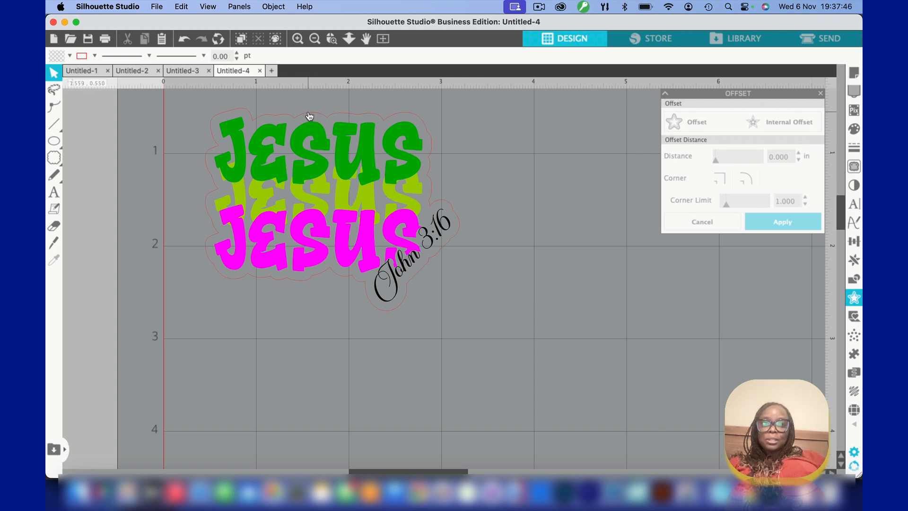
Select the offset outline around the design and open the pattern fill options for it
left_click(309, 116)
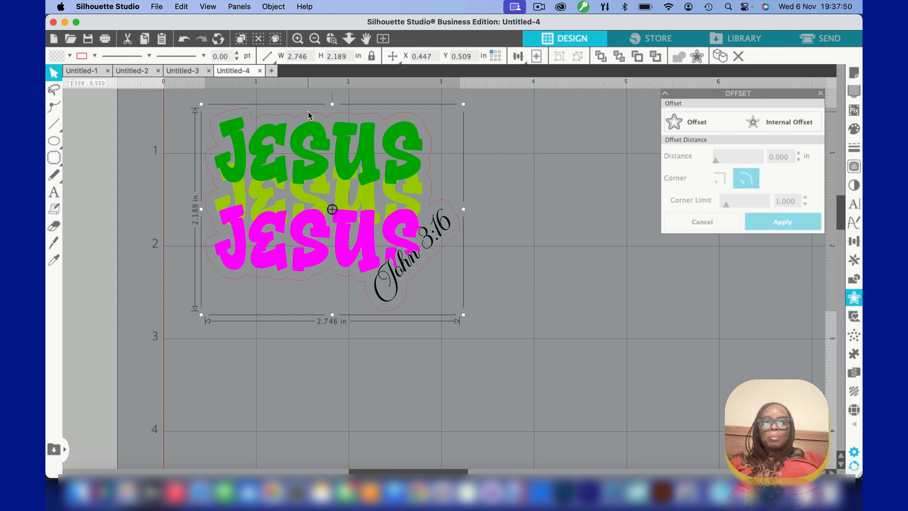
left_click(855, 131)
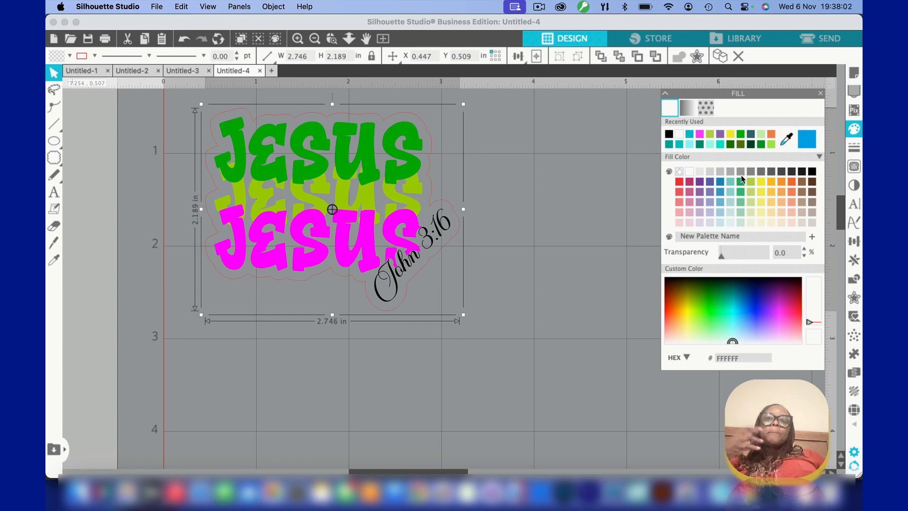
left_click(704, 108)
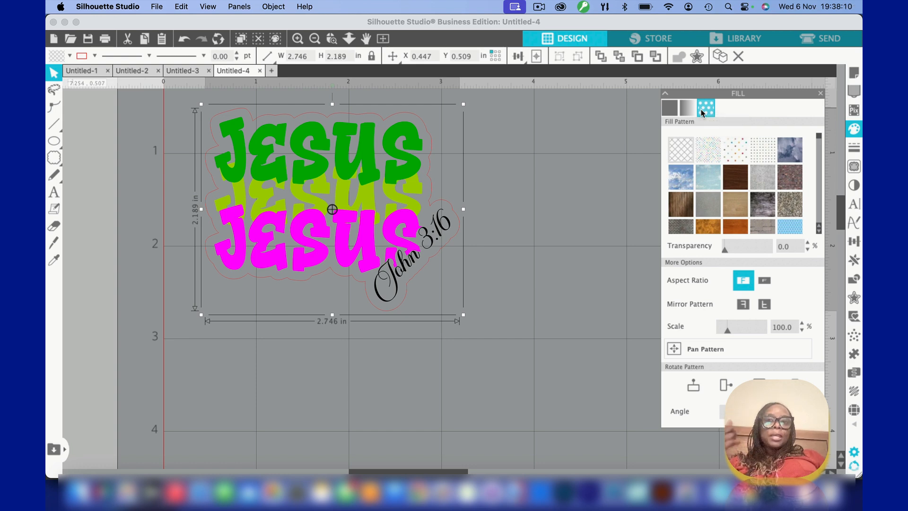
Try a pale peach pattern from the Autumn Fall Digital Paper collection as the outline's fill
scroll(711, 202, "down", 5)
scroll(712, 205, "down", 5)
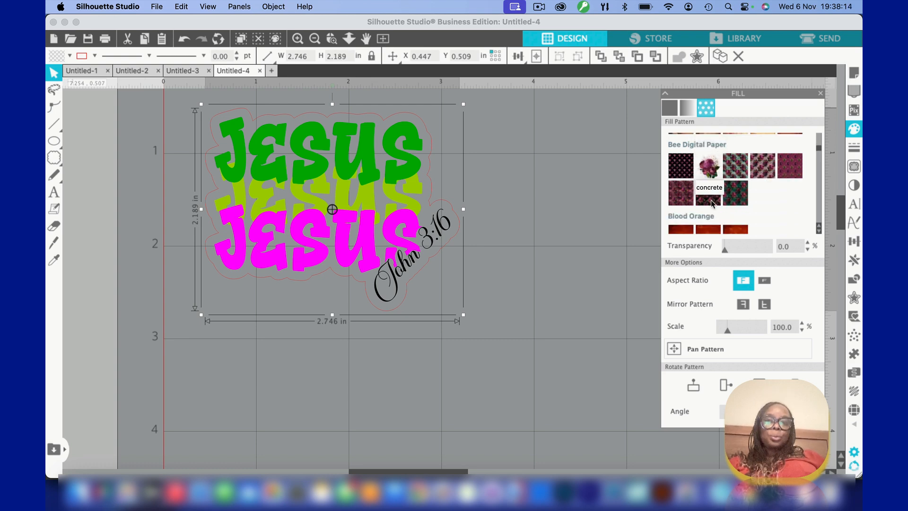
scroll(712, 203, "down", 3)
left_click(680, 200)
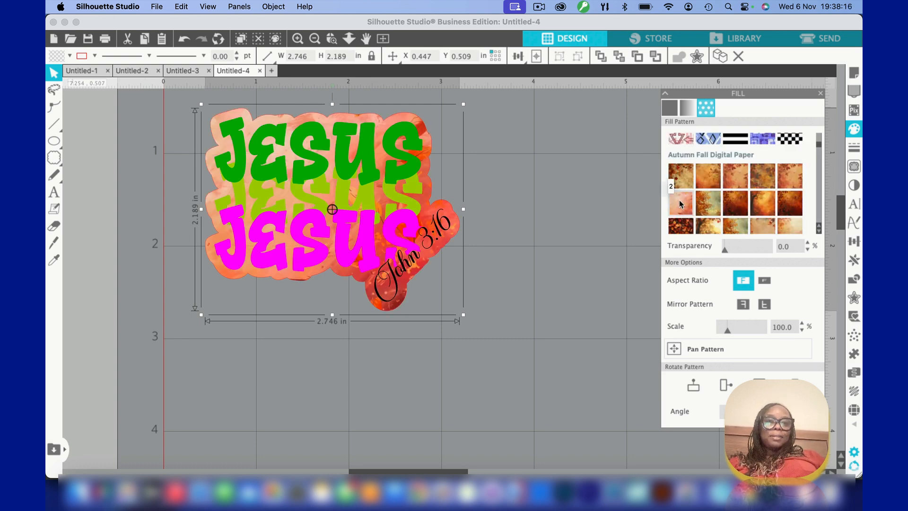
Try a blue and purple ink flower pattern as the outline's fill
scroll(727, 195, "down", 1)
scroll(727, 195, "down", 6)
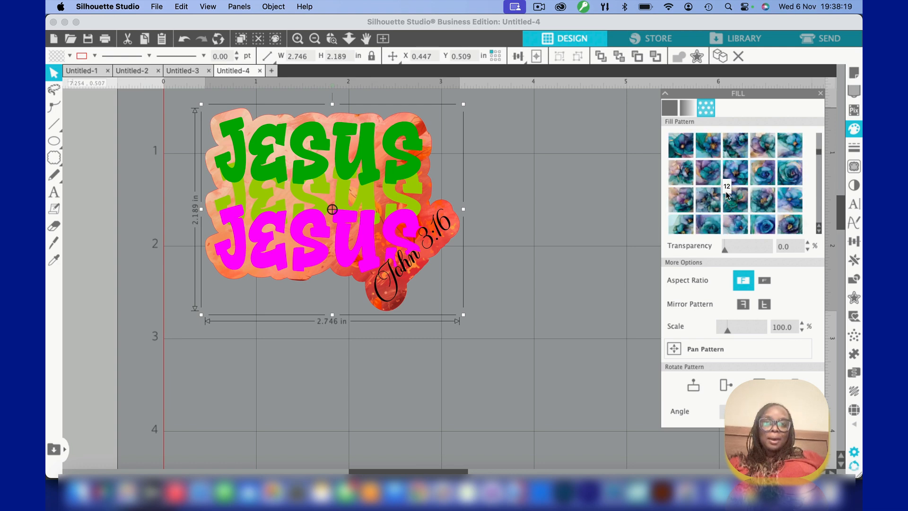
left_click(709, 173)
Try the dark teal Floral Boho pattern with orange flowers as the outline's fill
scroll(709, 168, "down", 1)
scroll(709, 168, "down", 8)
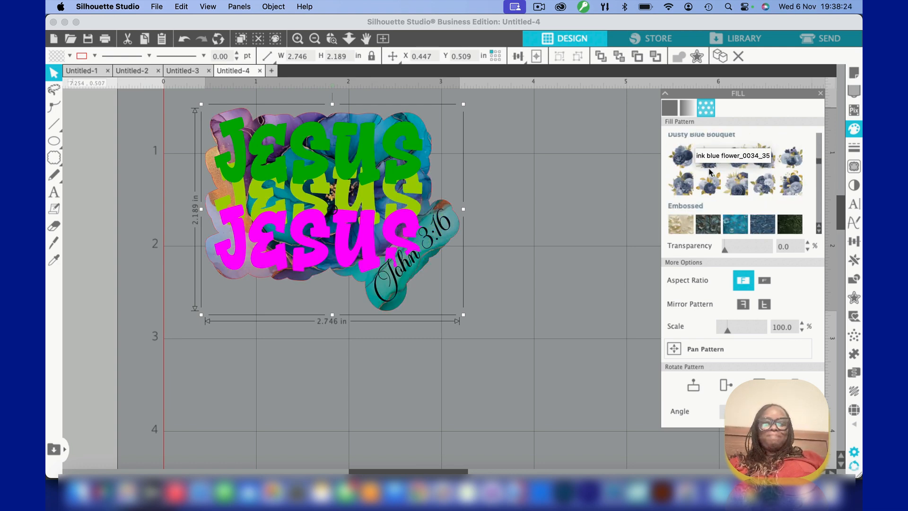
scroll(709, 169, "down", 5)
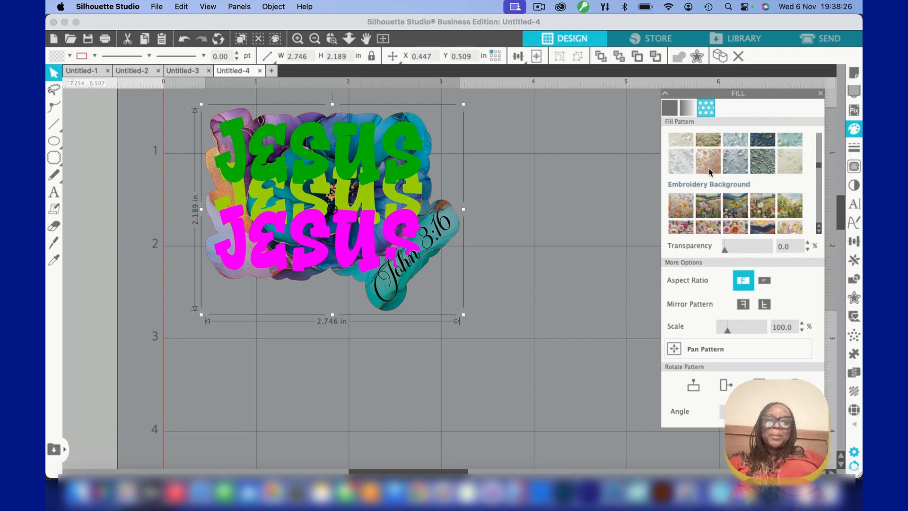
scroll(708, 171, "down", 6)
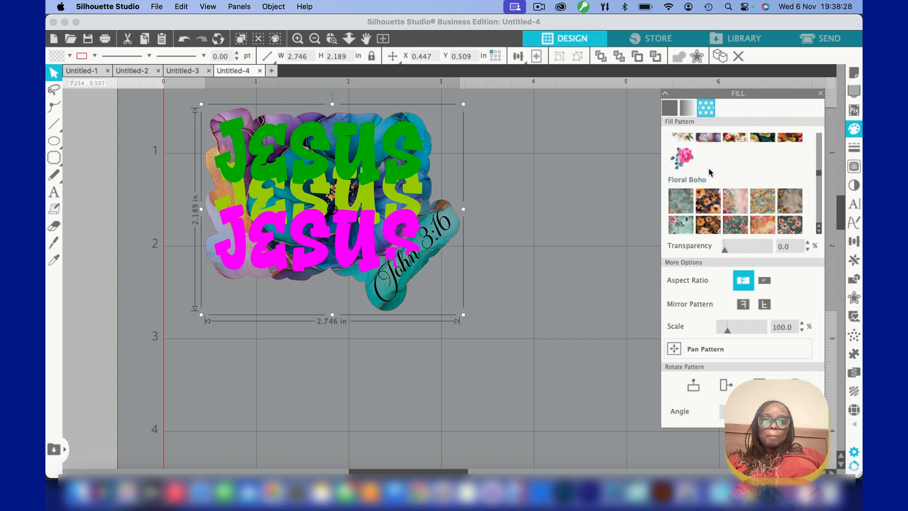
scroll(709, 171, "down", 4)
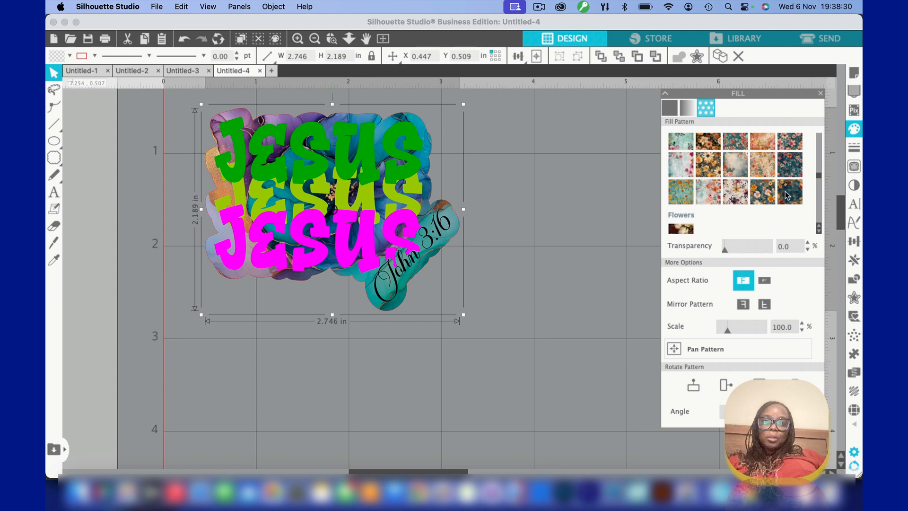
left_click(787, 195)
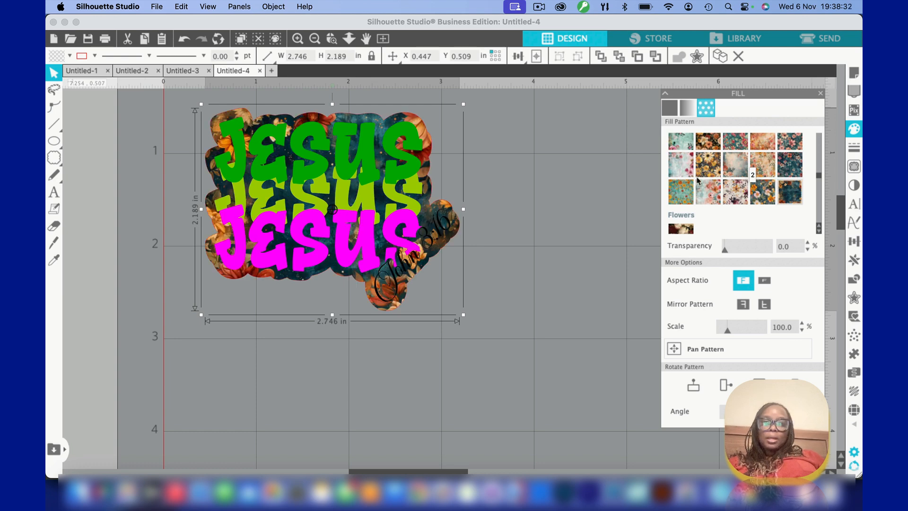
Try the blue and the green Glitter patterns as the outline's fill
scroll(714, 201, "down", 4)
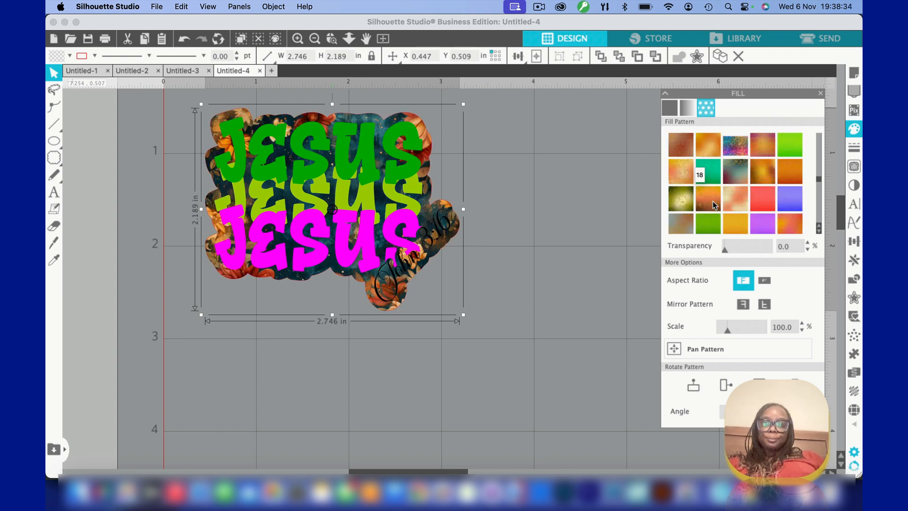
scroll(714, 200, "down", 2)
left_click(709, 203)
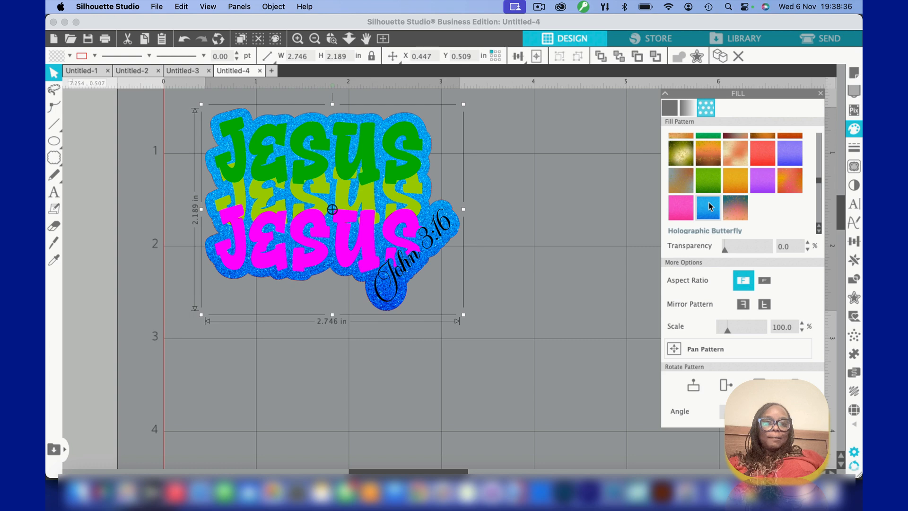
left_click(708, 182)
Try four different patterns from the Under Water collection as the outline's fill, ending with a dark teal one
scroll(709, 184, "down", 3)
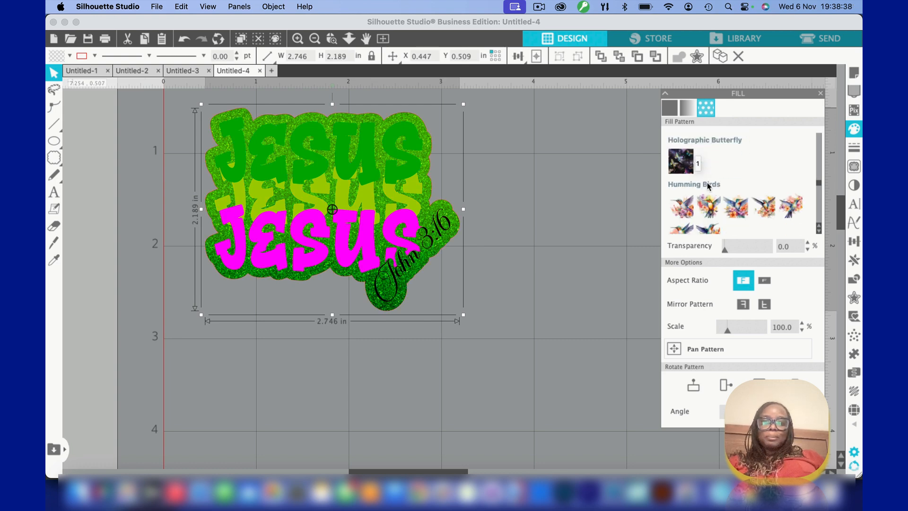
scroll(708, 182, "down", 8)
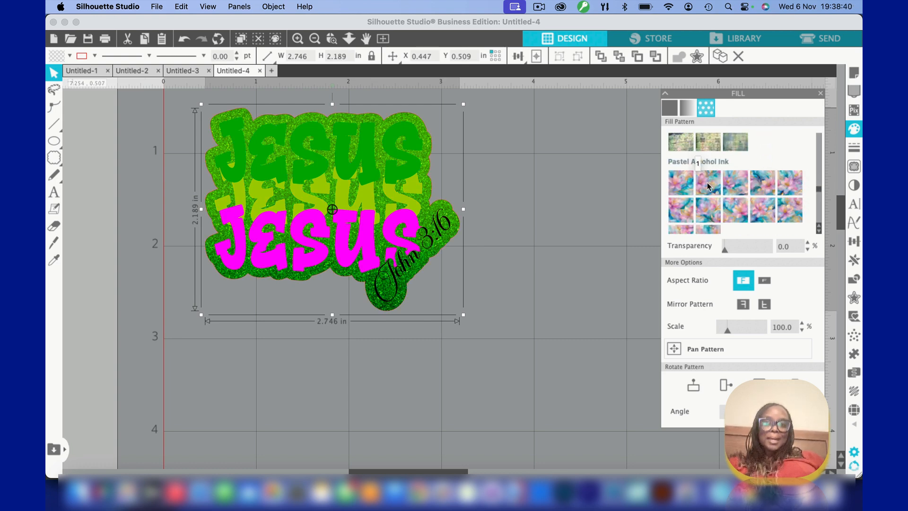
scroll(708, 183, "down", 8)
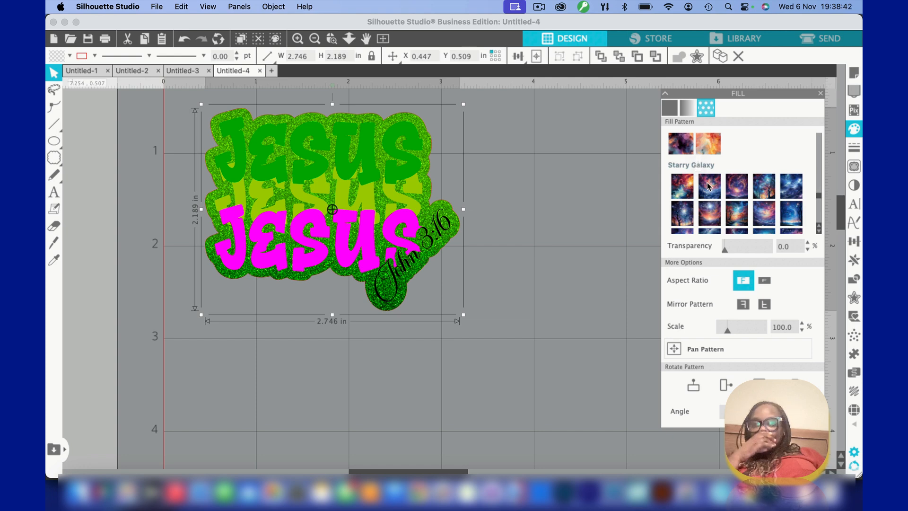
scroll(709, 184, "down", 5)
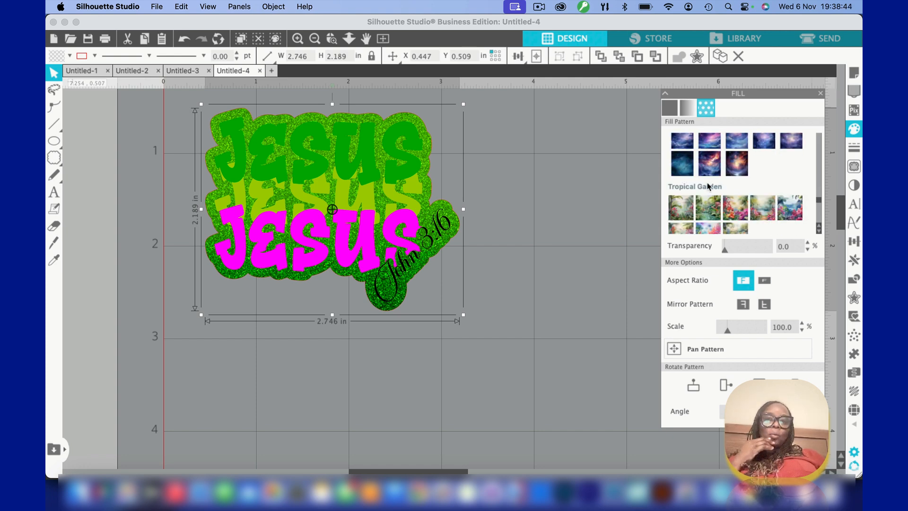
scroll(709, 185, "down", 3)
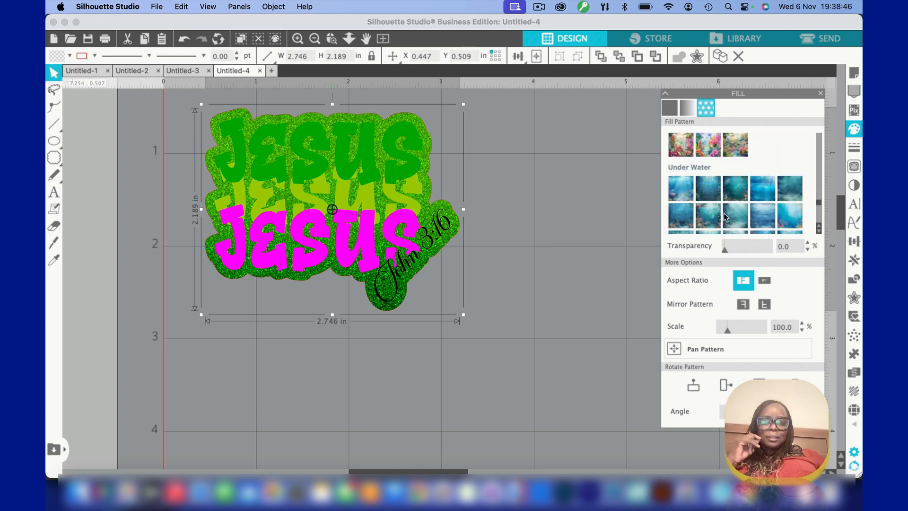
left_click(731, 215)
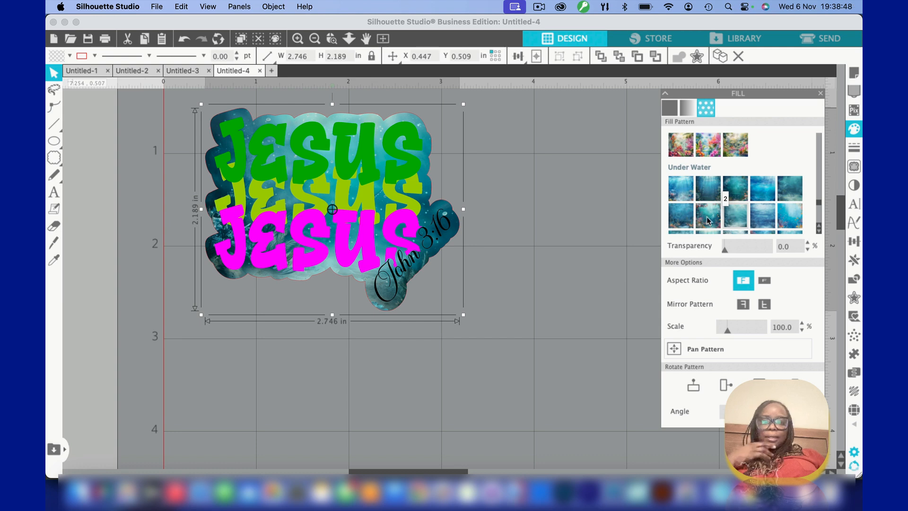
left_click(680, 219)
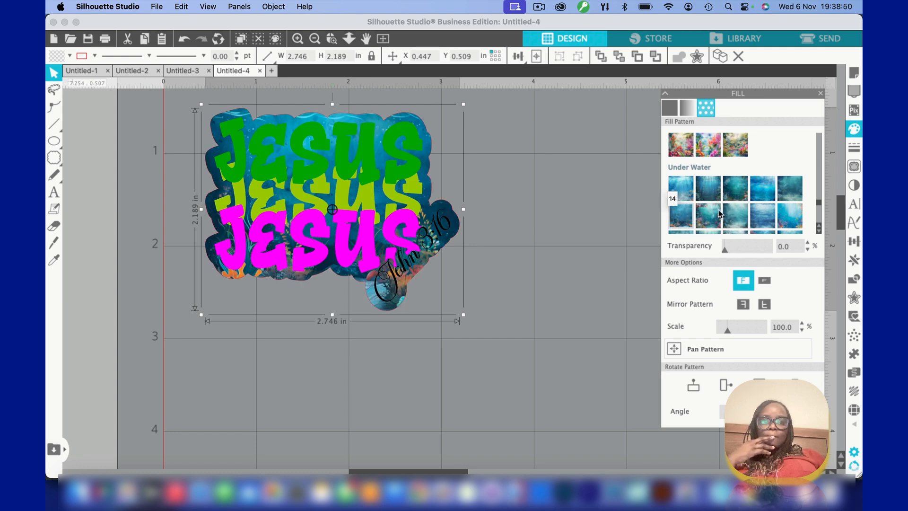
left_click(793, 217)
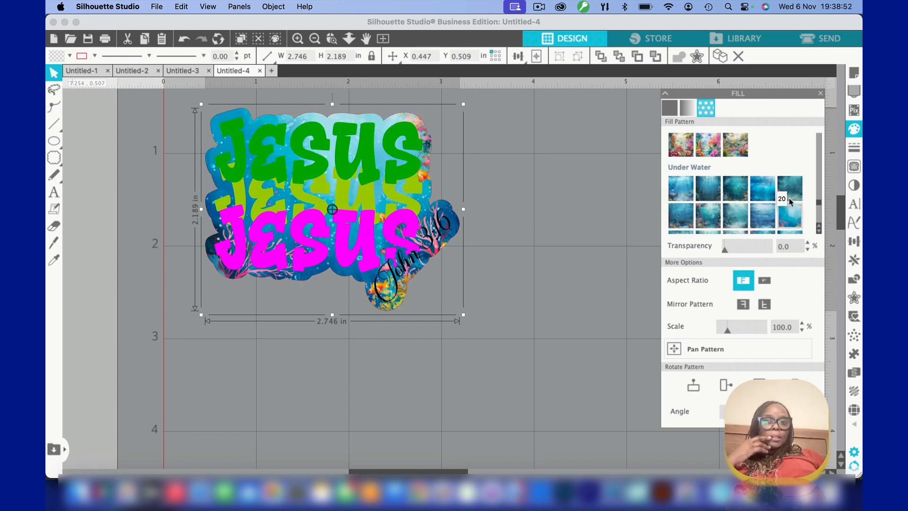
left_click(789, 193)
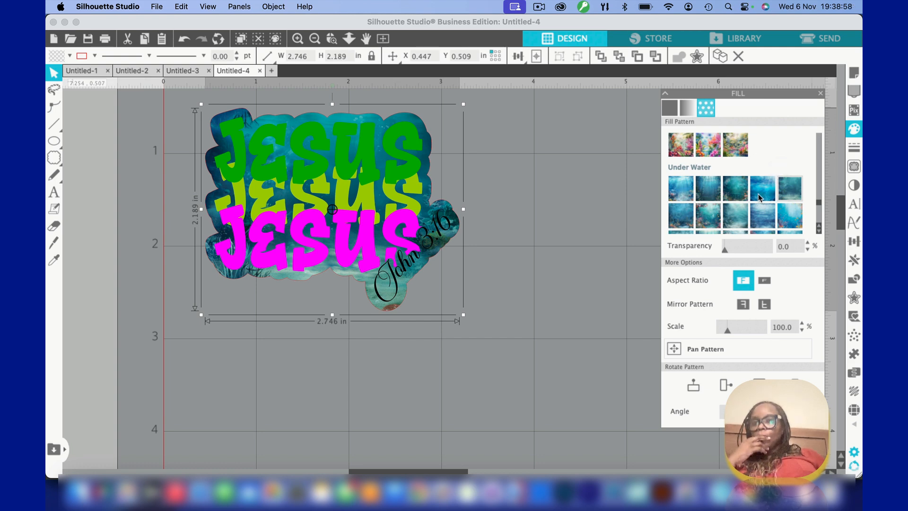
Try a solid black fill on the offset outline and undo it
scroll(759, 195, "down", 4)
scroll(758, 198, "down", 8)
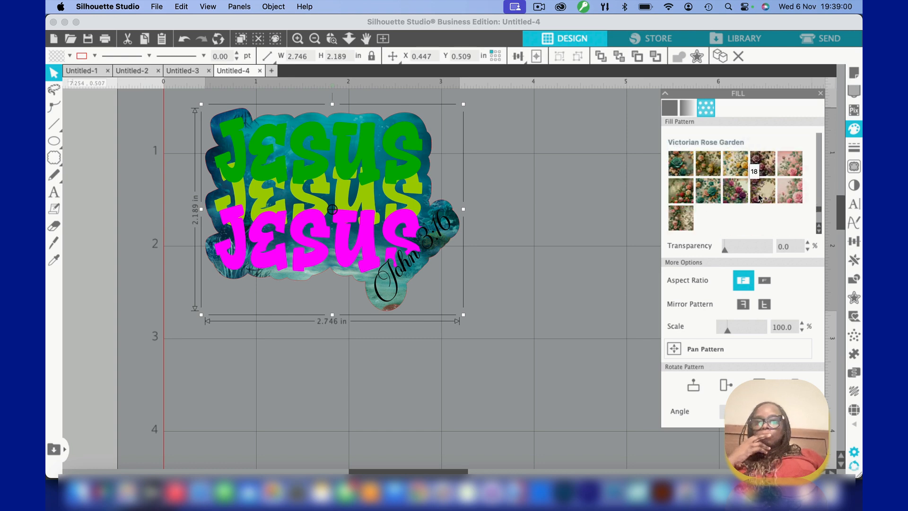
scroll(759, 195, "down", 6)
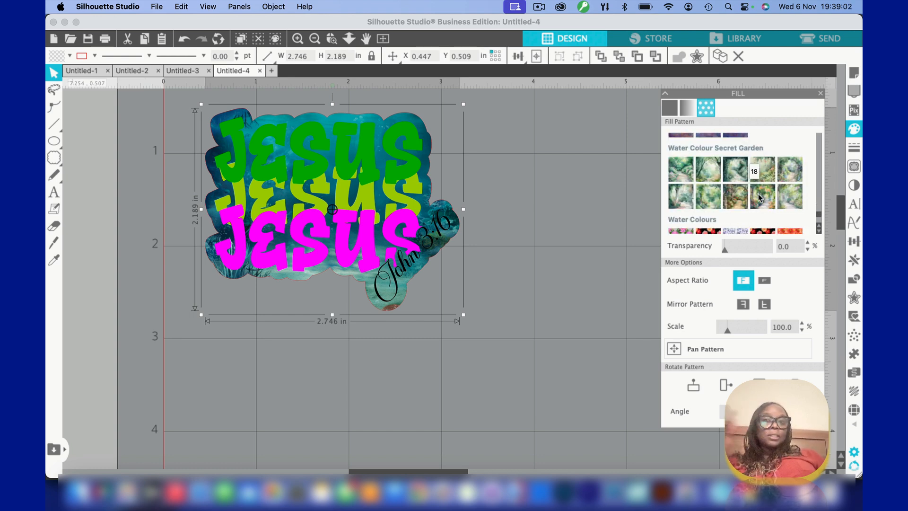
scroll(759, 194, "down", 2)
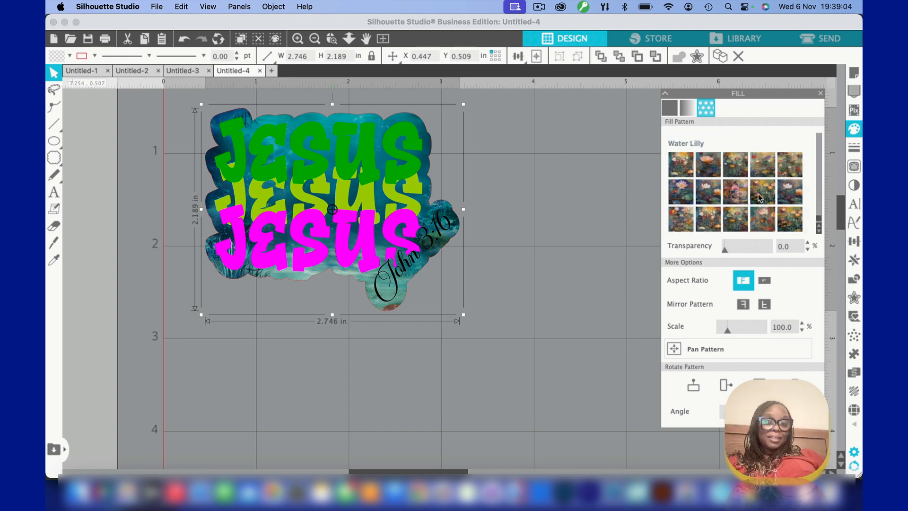
left_click(70, 56)
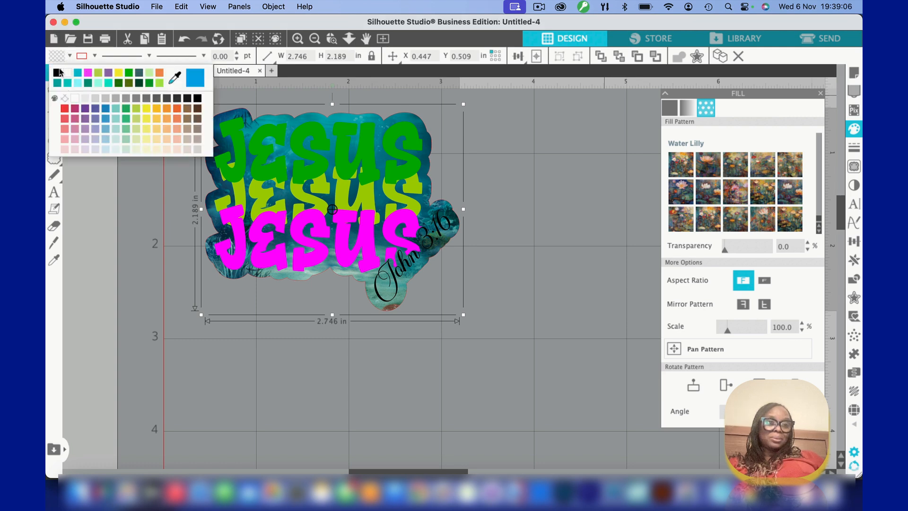
left_click(56, 74)
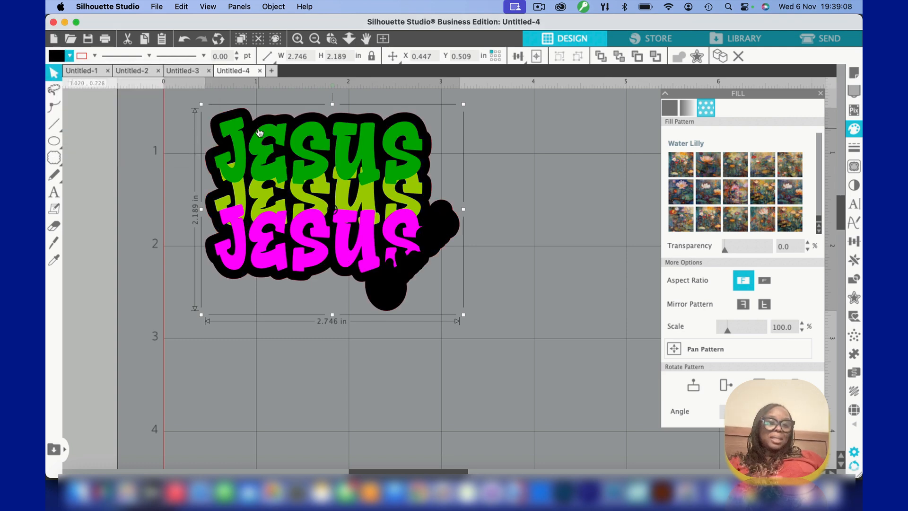
left_click(182, 39)
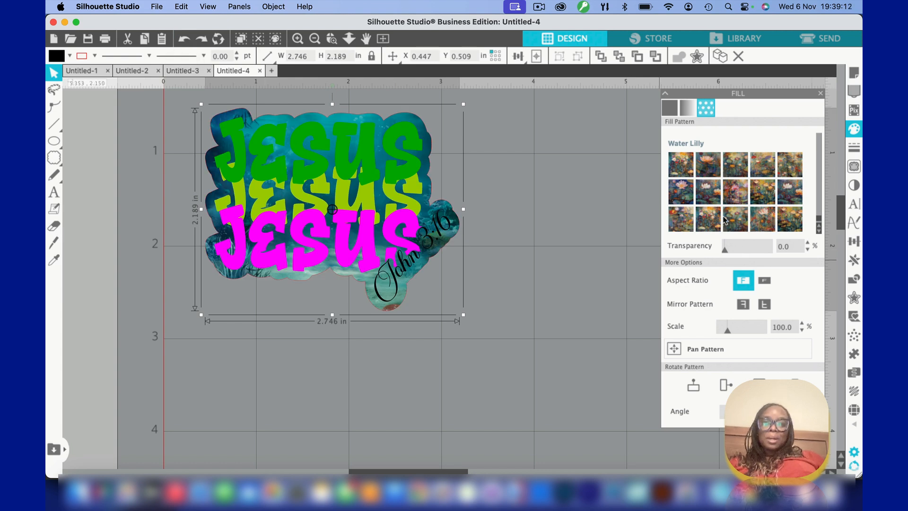
Fill the offset outline with the dark teal, orange-flowered Floral Boho pattern and set the pattern scale to 174%
scroll(725, 220, "down", 3)
scroll(724, 218, "down", 5)
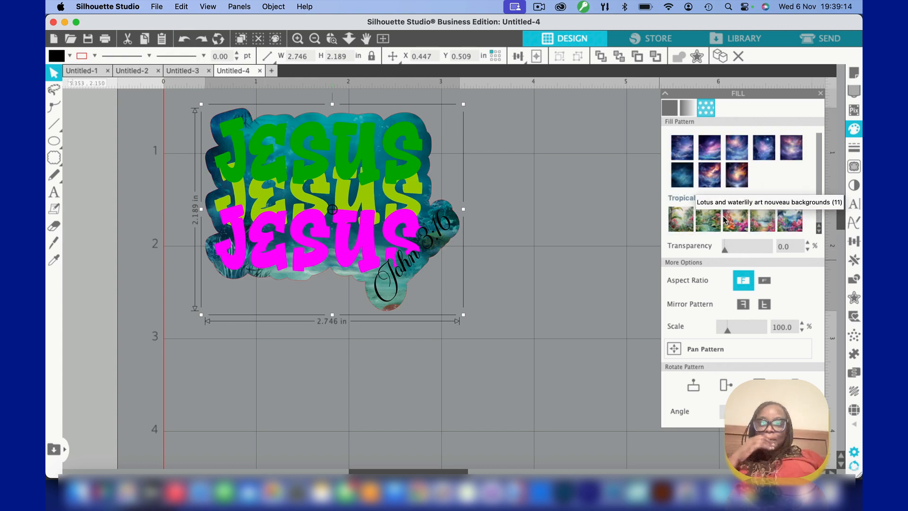
scroll(725, 220, "up", 3)
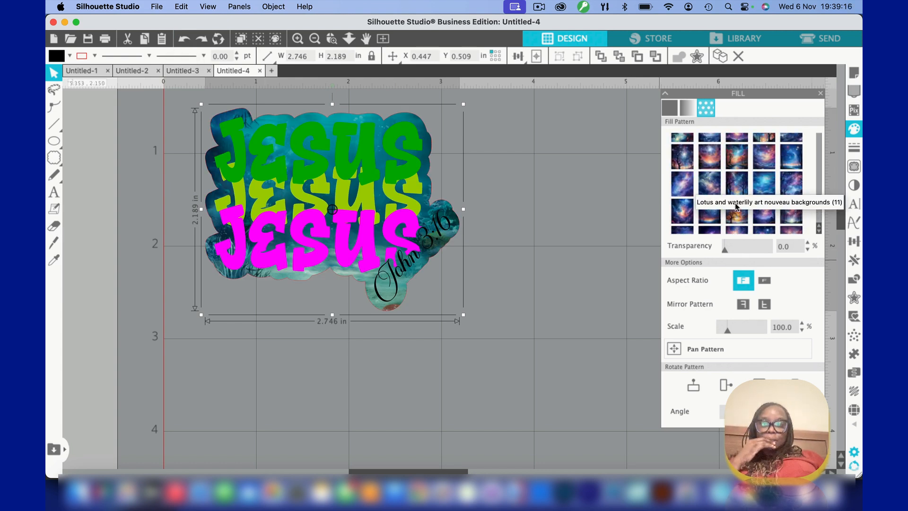
scroll(742, 202, "up", 5)
scroll(742, 200, "up", 6)
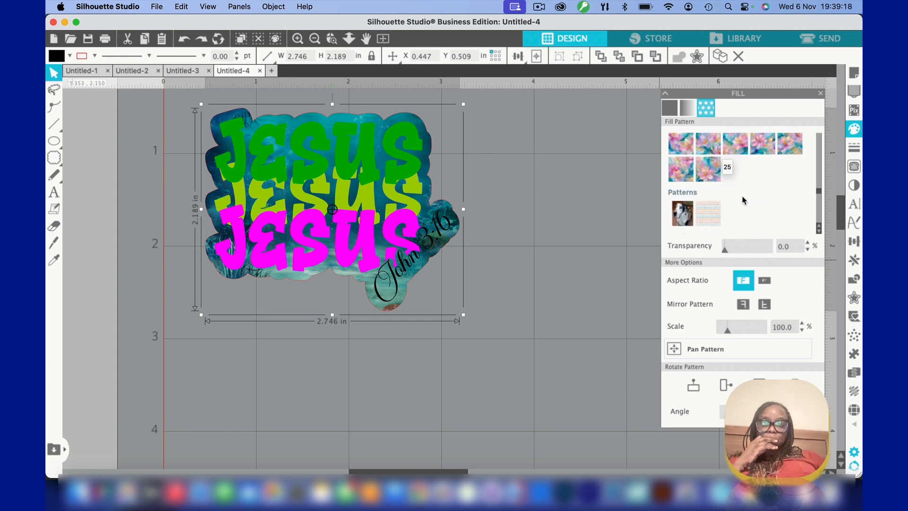
scroll(742, 200, "up", 5)
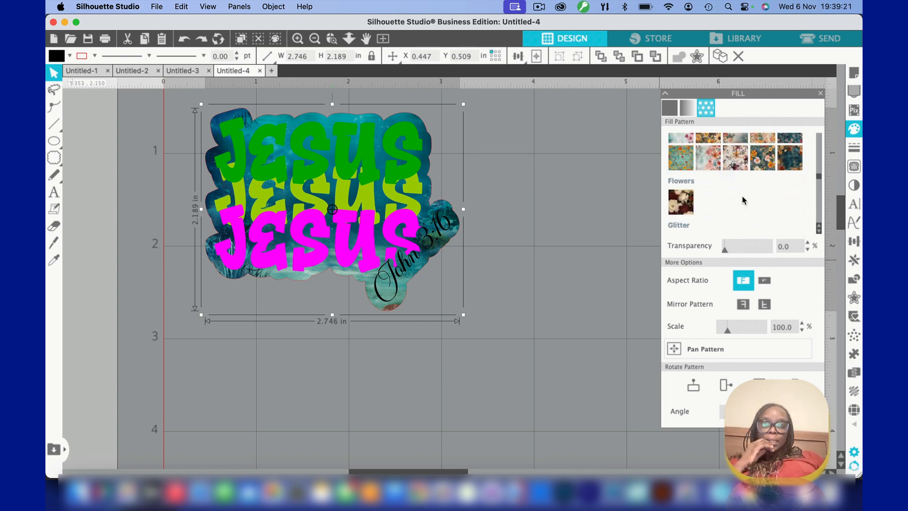
left_click(792, 159)
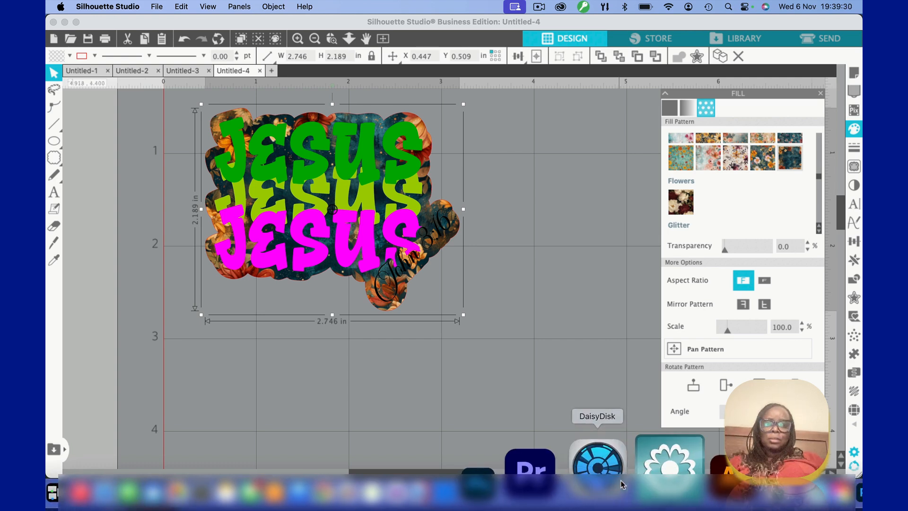
left_click(728, 333)
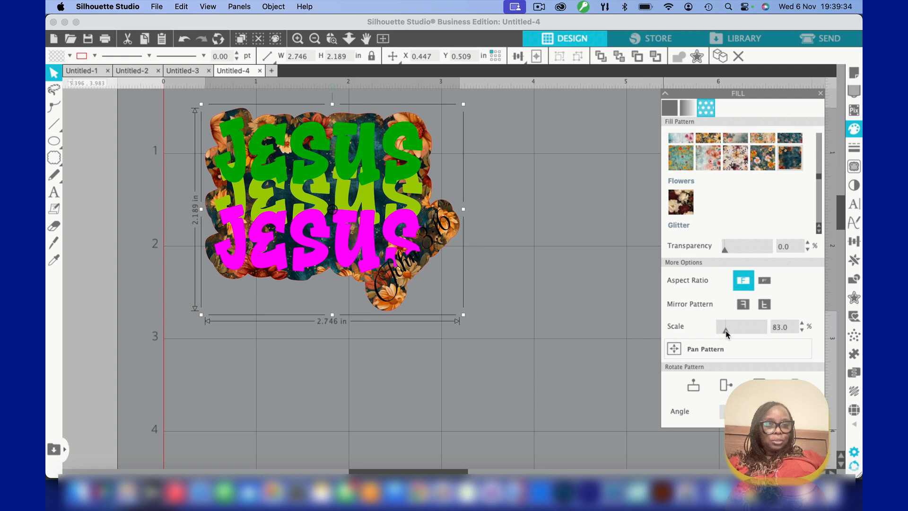
left_click_drag(727, 333, 735, 334)
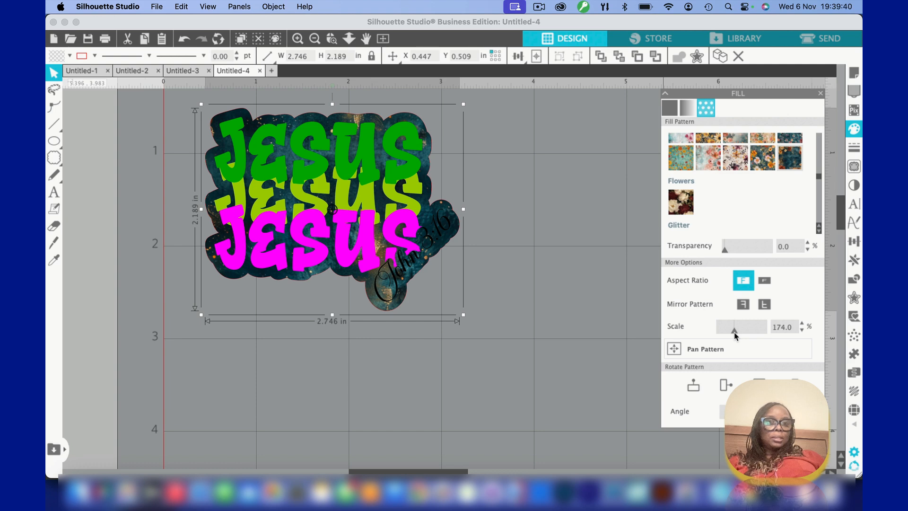
Ungroup the Jesus texts and the rotated "John 3:16" text so that they are separate objects
left_click(533, 255)
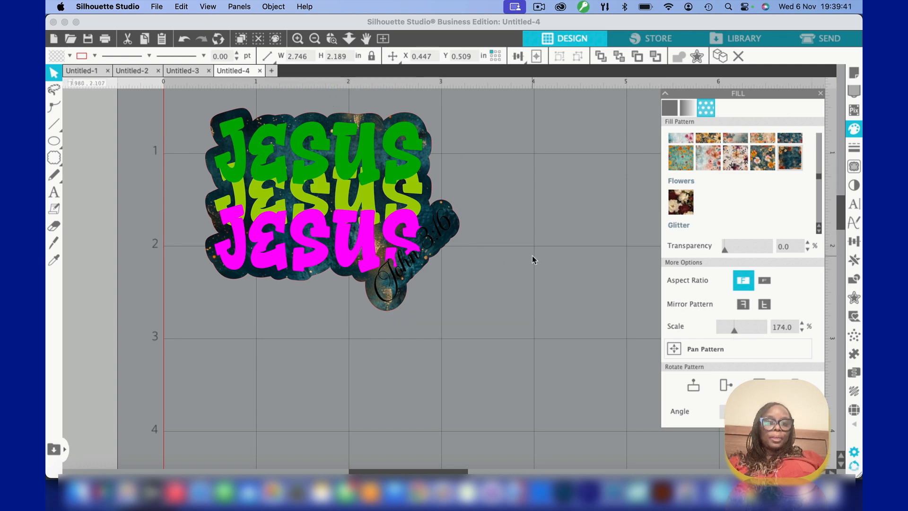
left_click(428, 238)
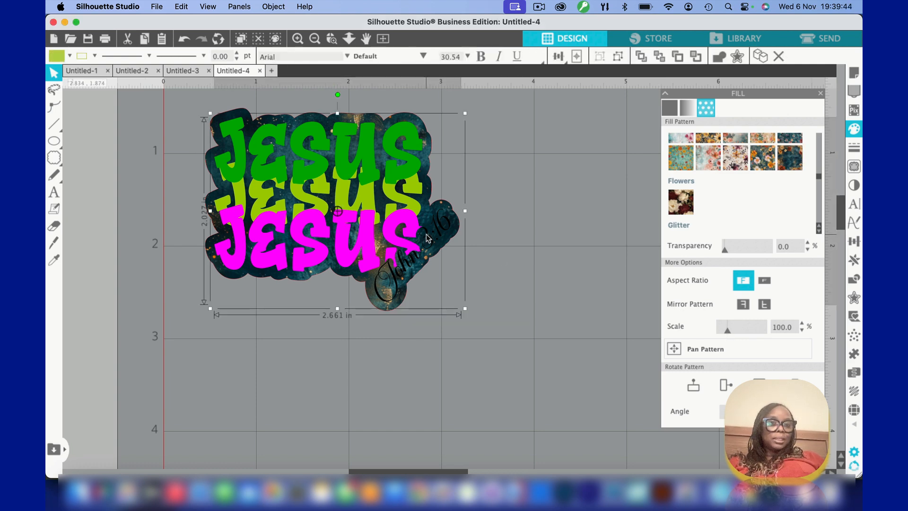
left_click(272, 7)
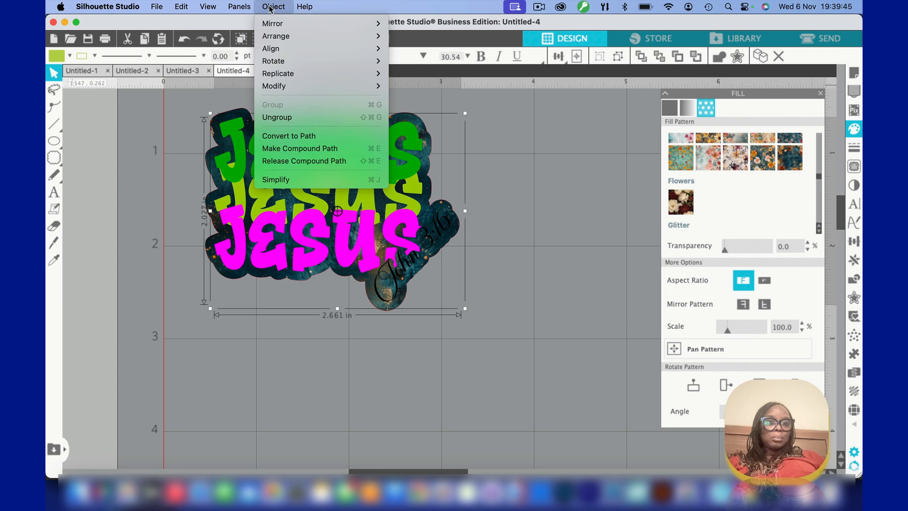
left_click(270, 119)
left_click(510, 218)
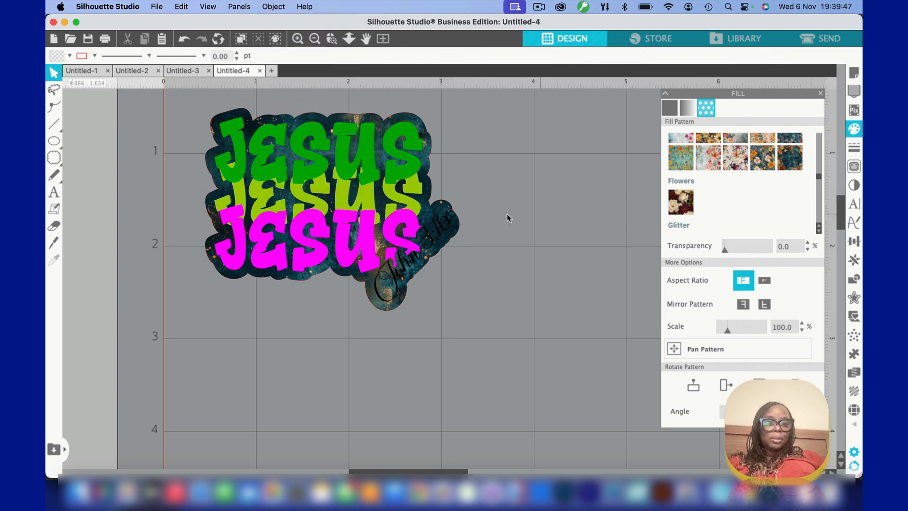
Set both the fill and the line colour of the rotated "John 3:16" text to white
left_click(431, 241)
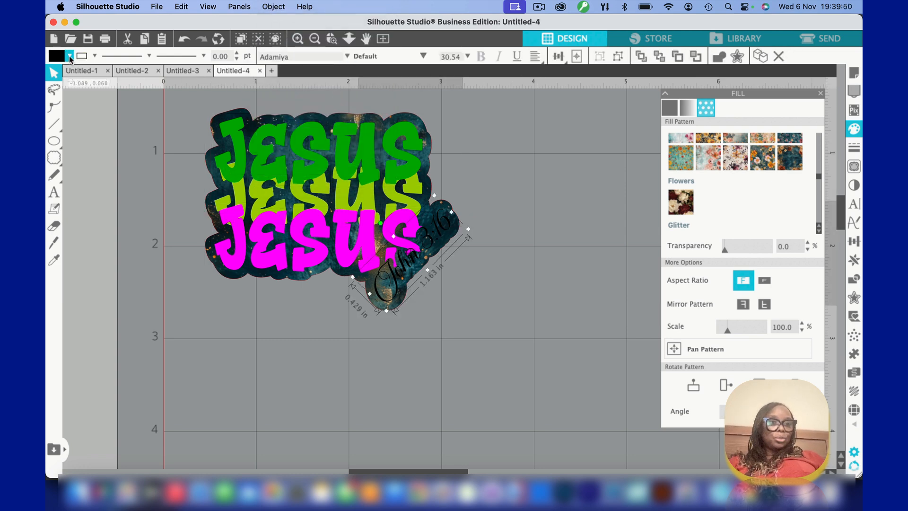
left_click(69, 57)
left_click(69, 71)
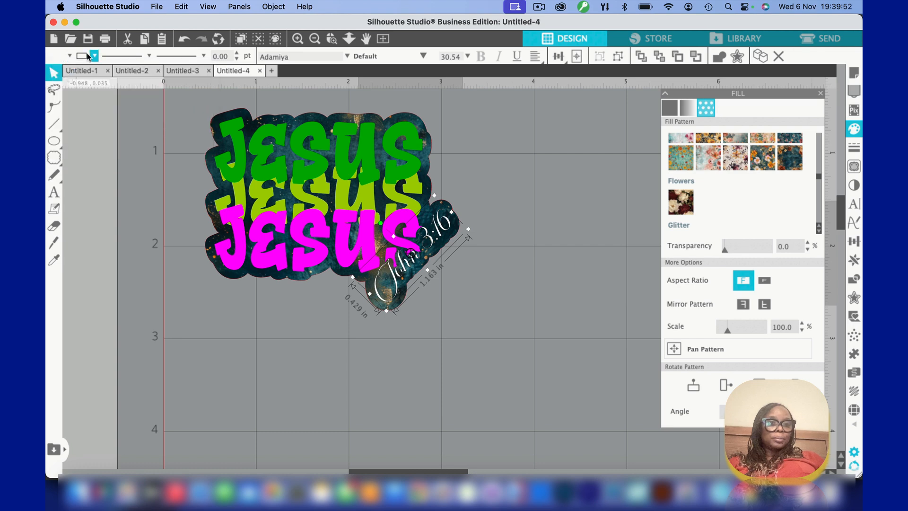
left_click(94, 57)
left_click(88, 71)
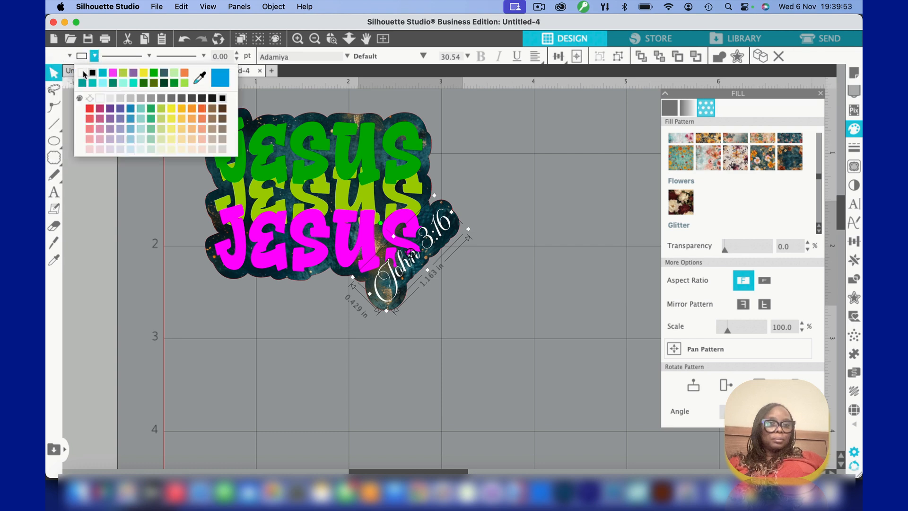
left_click(280, 355)
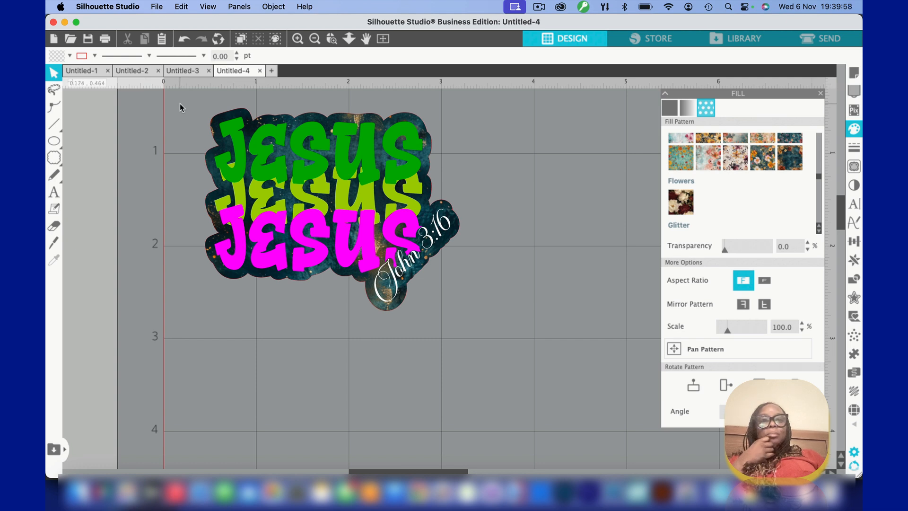
Select the whole design and create a rounded-corner outer offset around it with a distance of 0.025 in
left_click_drag(186, 103, 460, 313)
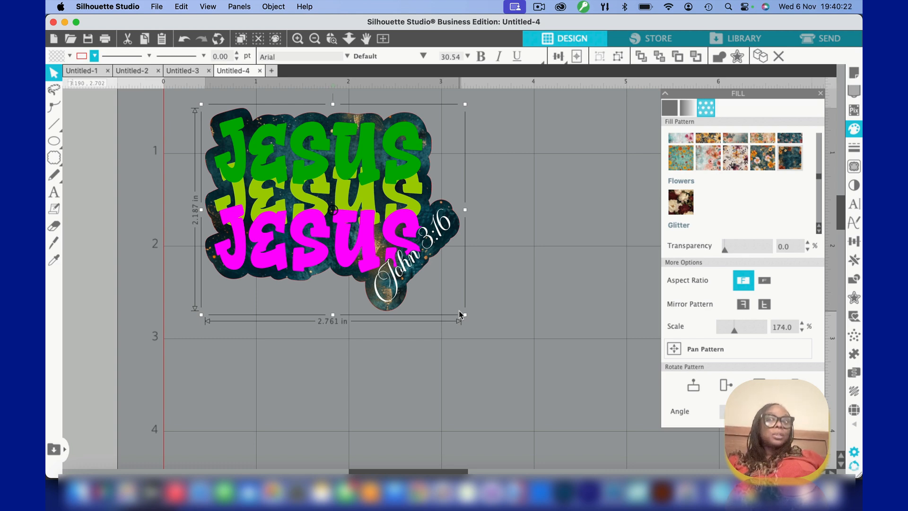
left_click(821, 94)
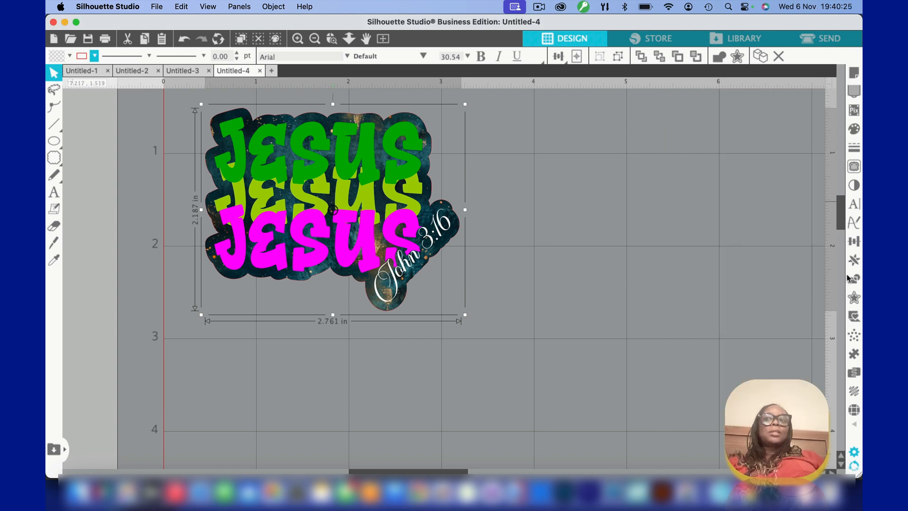
left_click(854, 297)
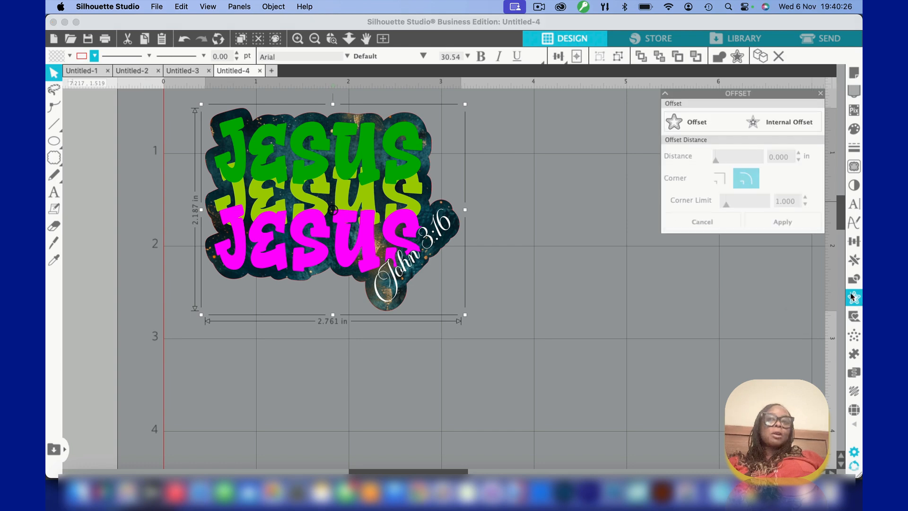
left_click(701, 125)
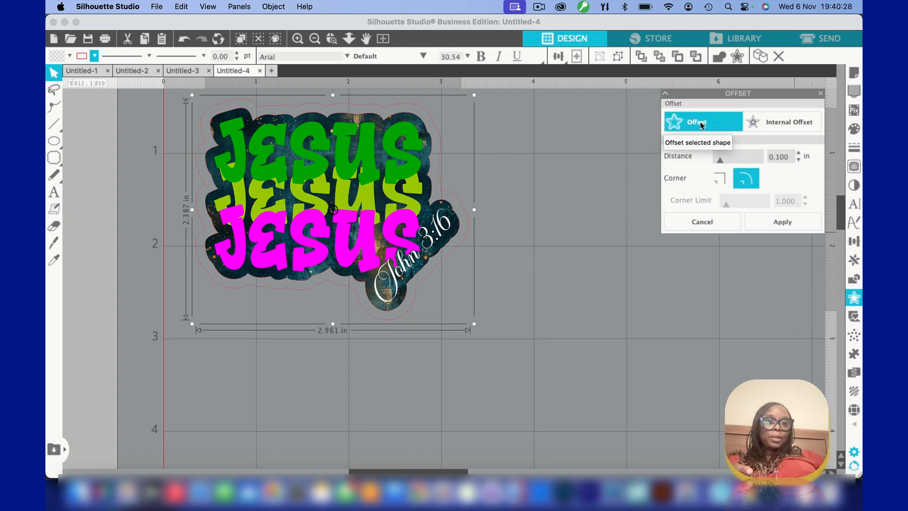
left_click(799, 159)
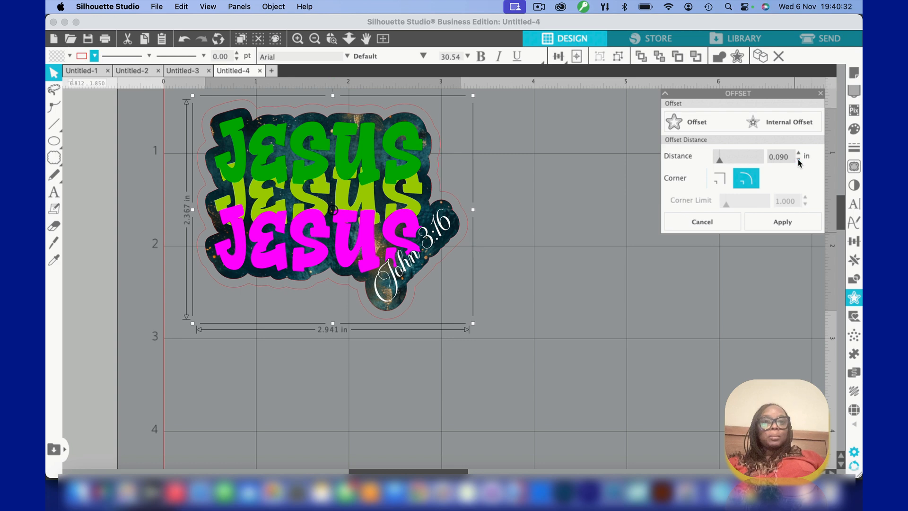
left_click(799, 159)
left_click(799, 160)
left_click(798, 159)
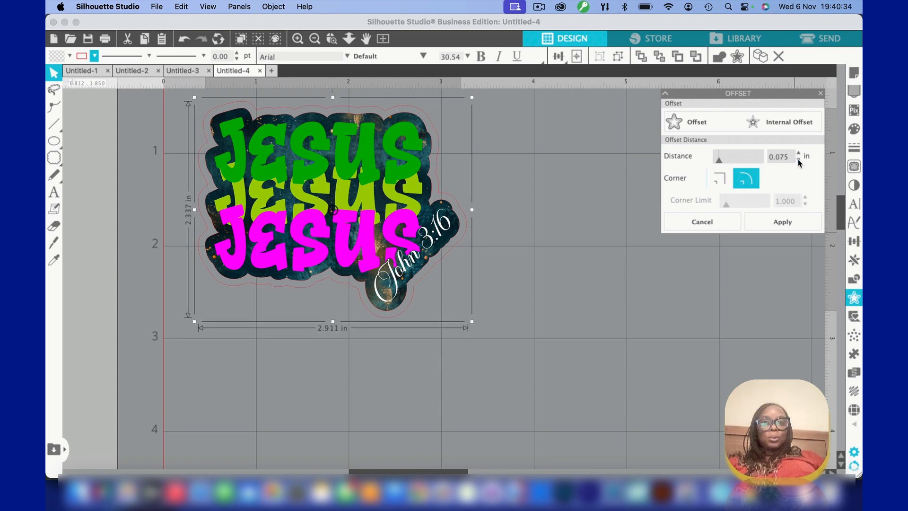
left_click(799, 159)
left_click(799, 160)
left_click(798, 159)
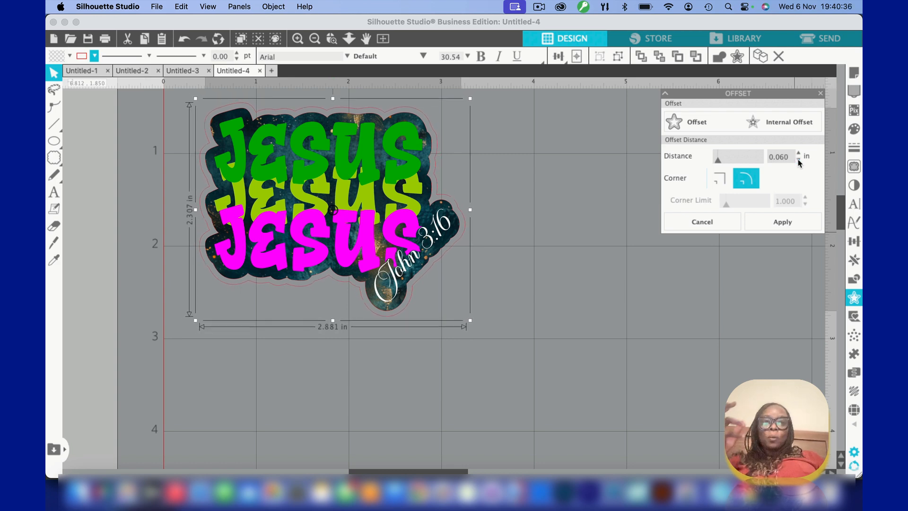
left_click(798, 160)
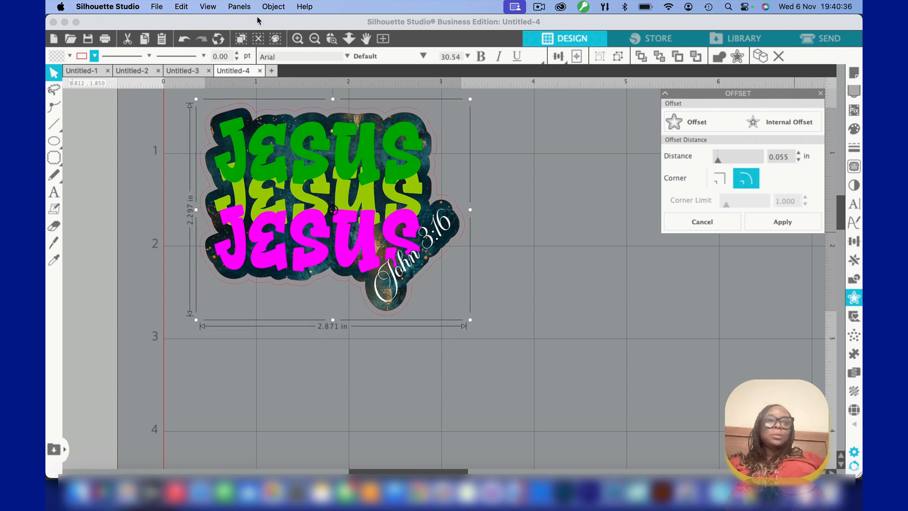
Set the new outer offset's line colour to light green and select only that offset
left_click(96, 57)
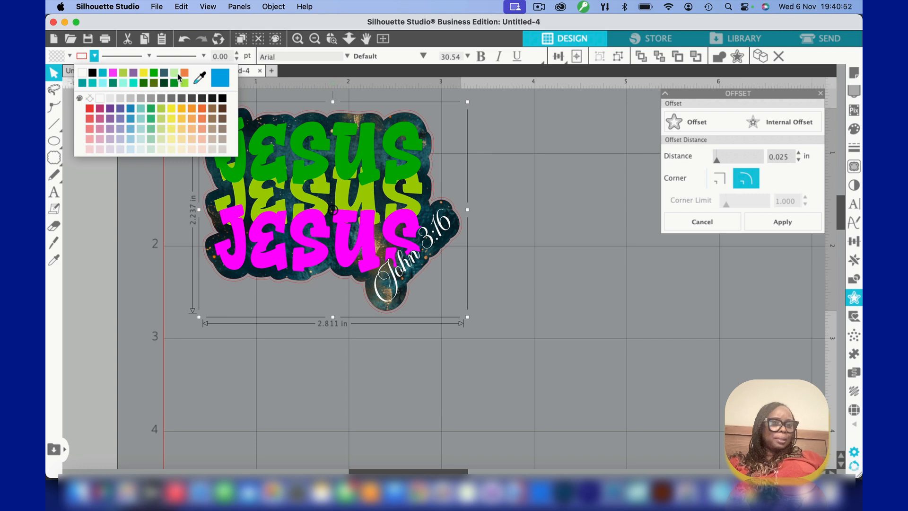
left_click(174, 73)
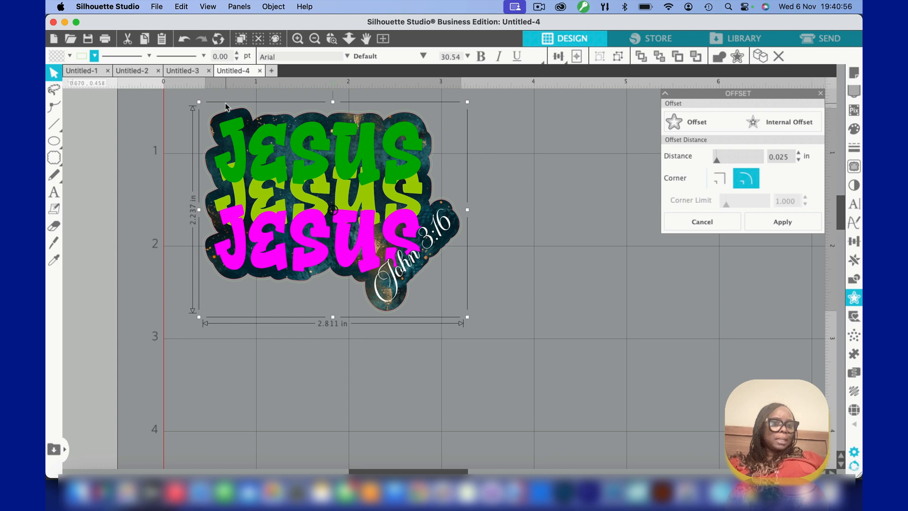
left_click(287, 119)
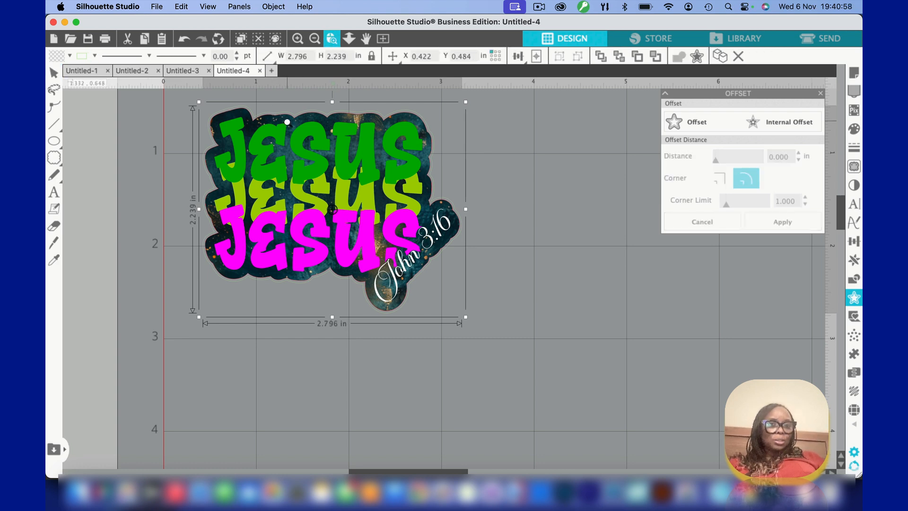
Fill the new outer offset with a dark teal sampled from the patterned background
scroll(286, 117, "up", 5)
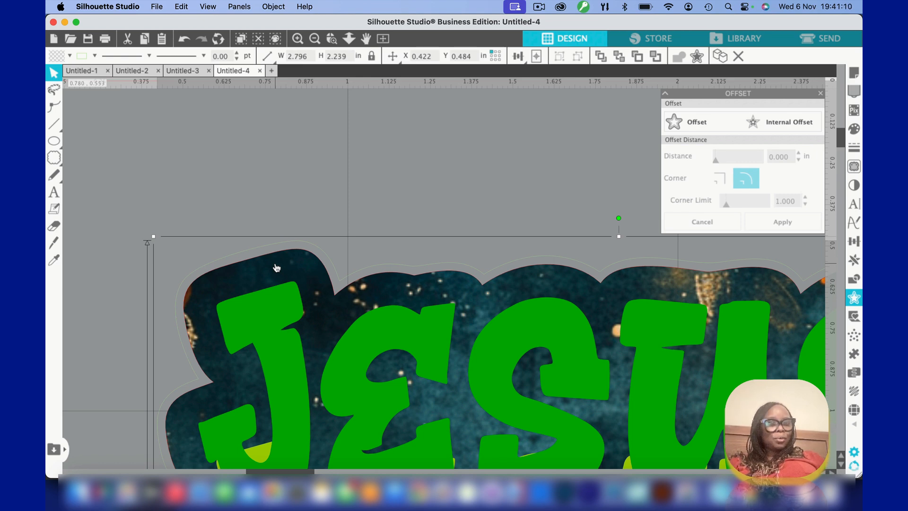
left_click(69, 56)
left_click(176, 78)
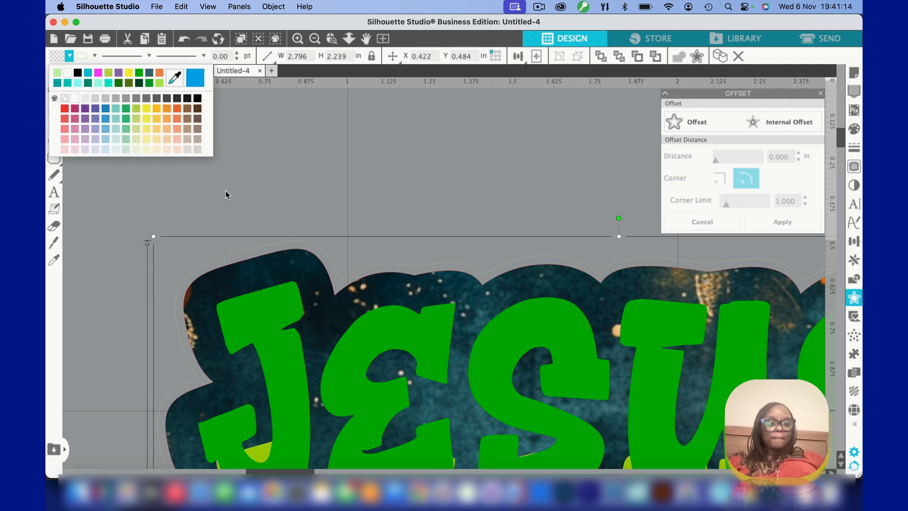
left_click(285, 266)
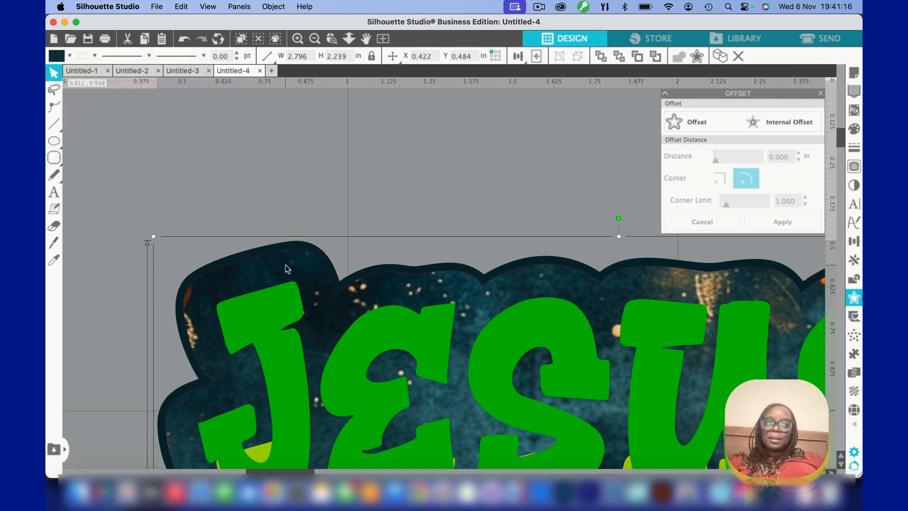
Review the complete layered Jesus sticker on the page, first at full-page size and again close up
left_click(382, 39)
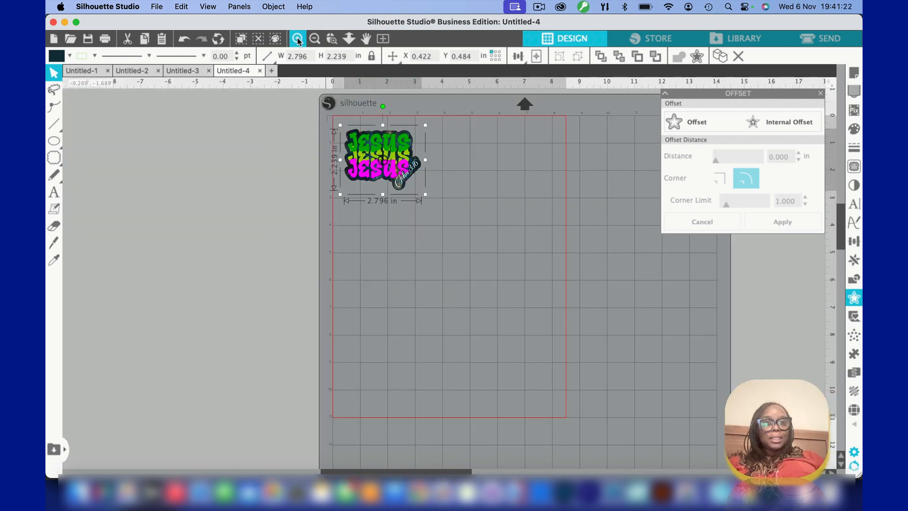
left_click(299, 40)
left_click(298, 40)
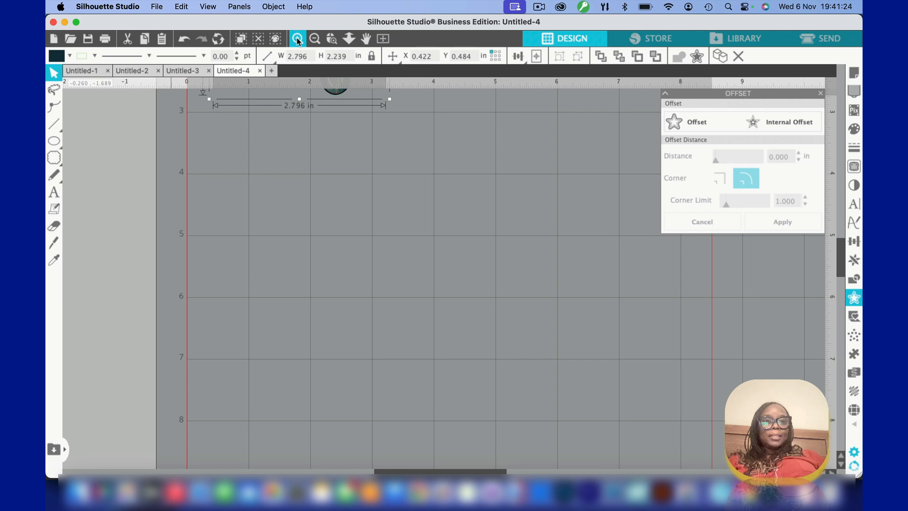
left_click(297, 40)
scroll(332, 233, "up", 3)
scroll(333, 236, "up", 10)
scroll(333, 236, "left", 2)
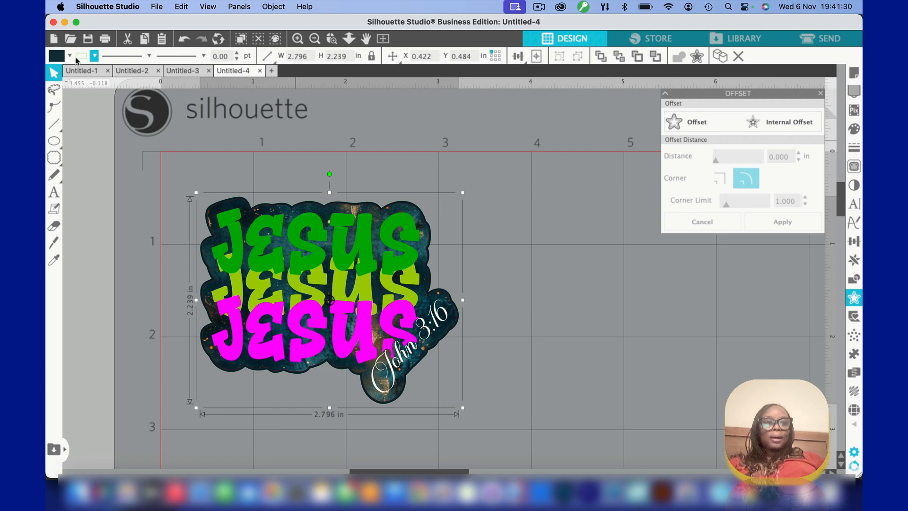
Examine the "There Is Power In The Name Of Jesus" sticker in Untitled-1 as a reference and return to Untitled-4
left_click(83, 71)
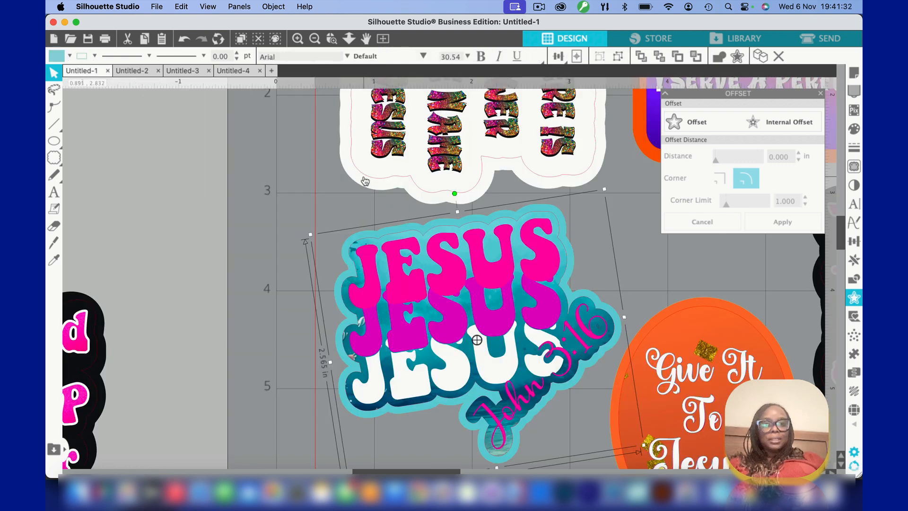
scroll(369, 183, "up", 5)
scroll(369, 182, "right", 5)
scroll(365, 181, "up", 4)
scroll(365, 181, "right", 1)
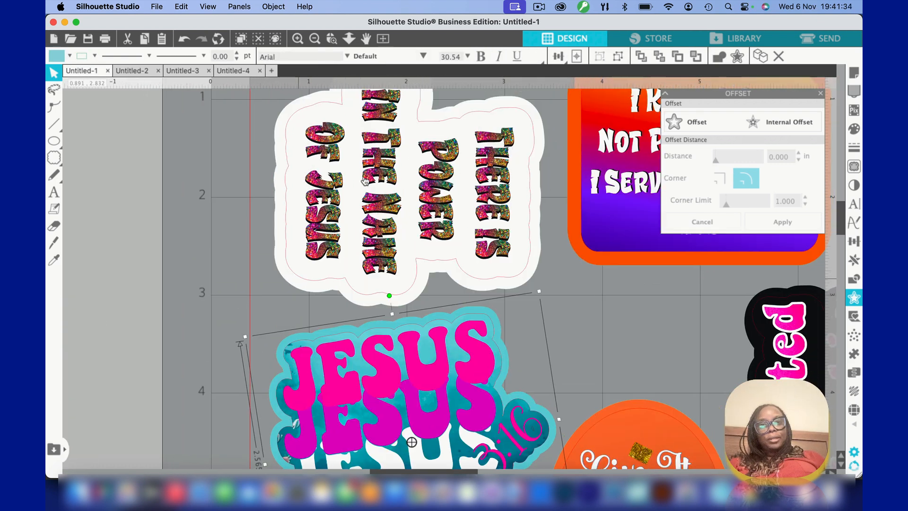
scroll(365, 181, "up", 2)
scroll(365, 181, "right", 3)
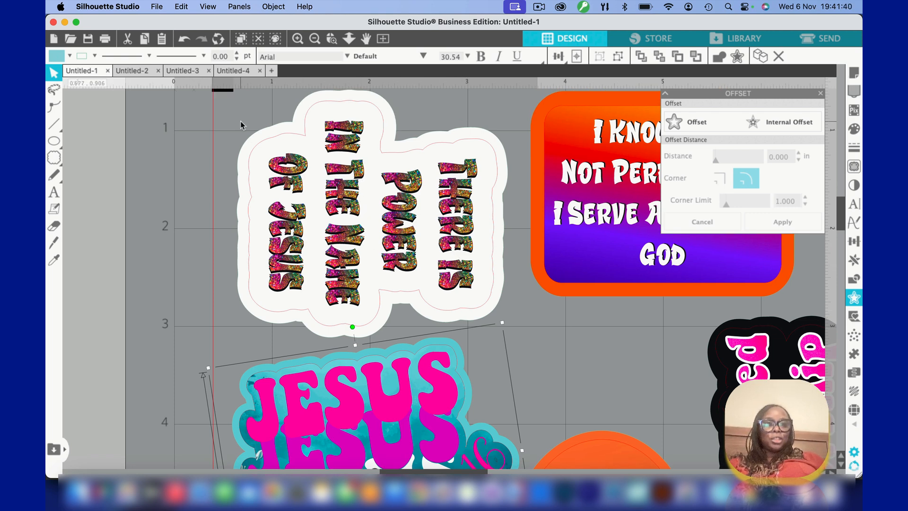
left_click(236, 71)
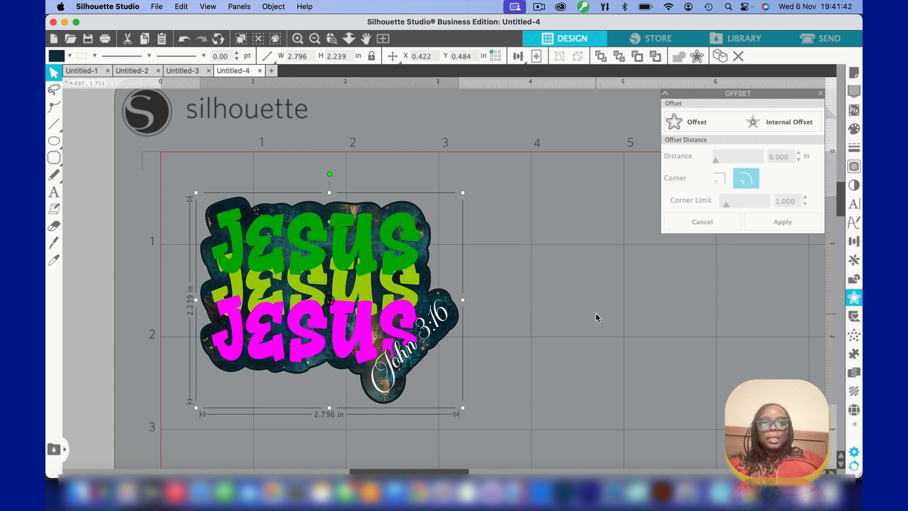
Add a separate text object reading "There Is" on the empty page area beside the Jesus sticker
left_click(315, 39)
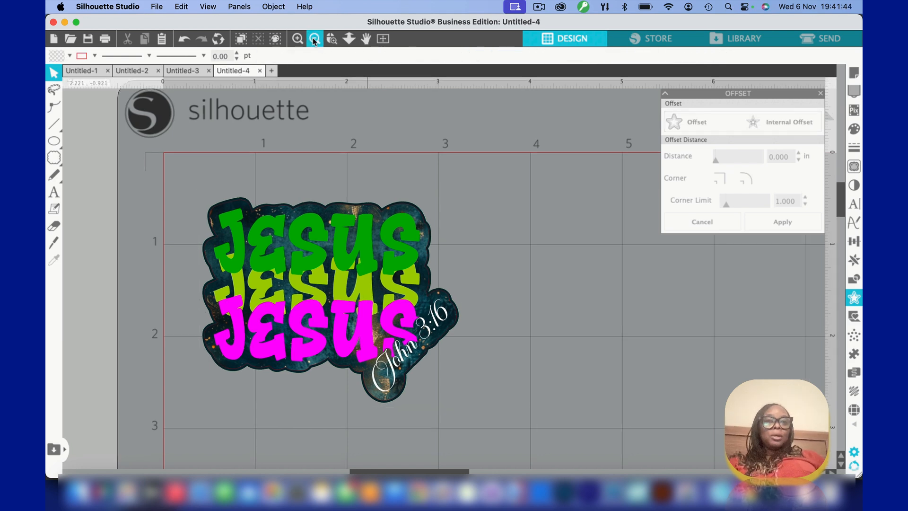
left_click(314, 40)
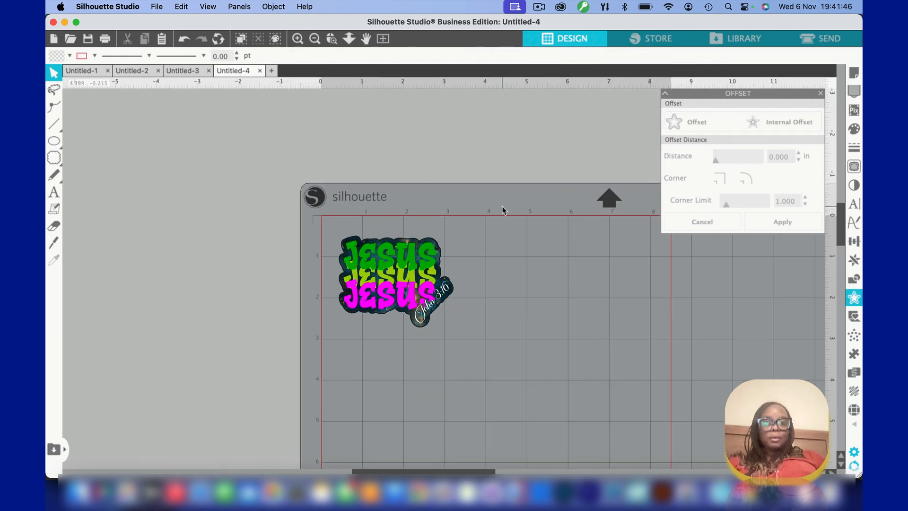
scroll(502, 206, "down", 1)
scroll(502, 206, "right", 1)
left_click(53, 192)
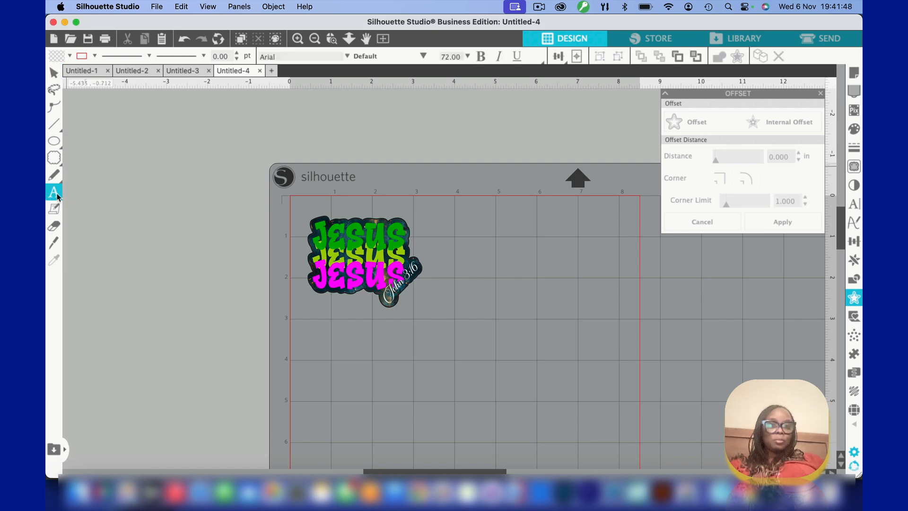
left_click(473, 249)
type("There Is")
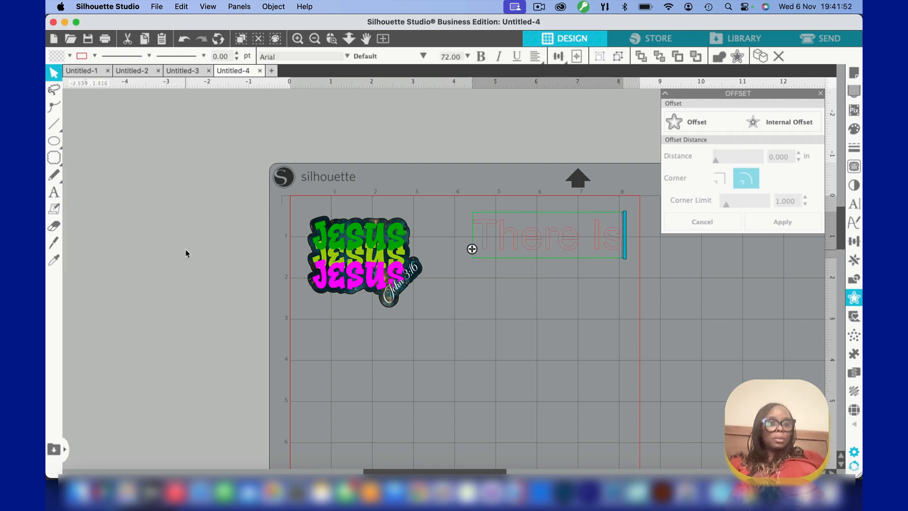
left_click(143, 247)
Add a separate text object reading "Power In" below the "There Is" line
left_click(56, 196)
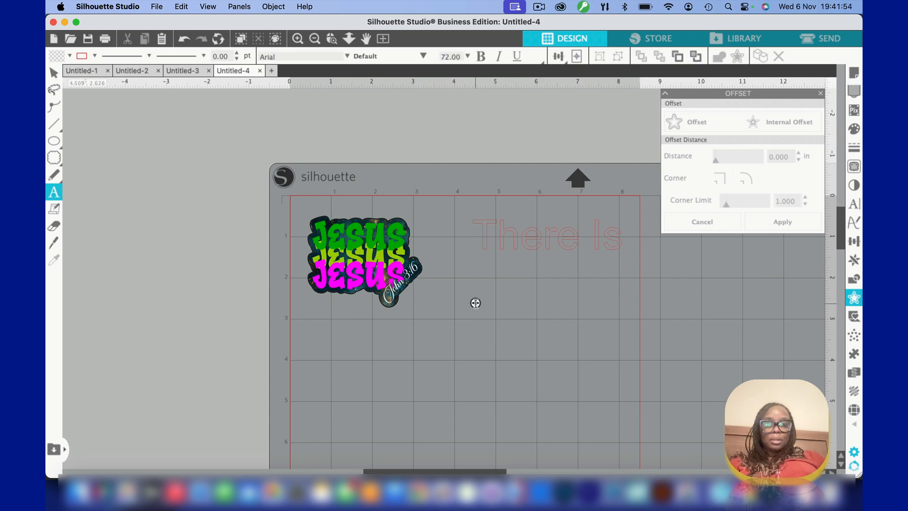
left_click(476, 304)
type("Powe")
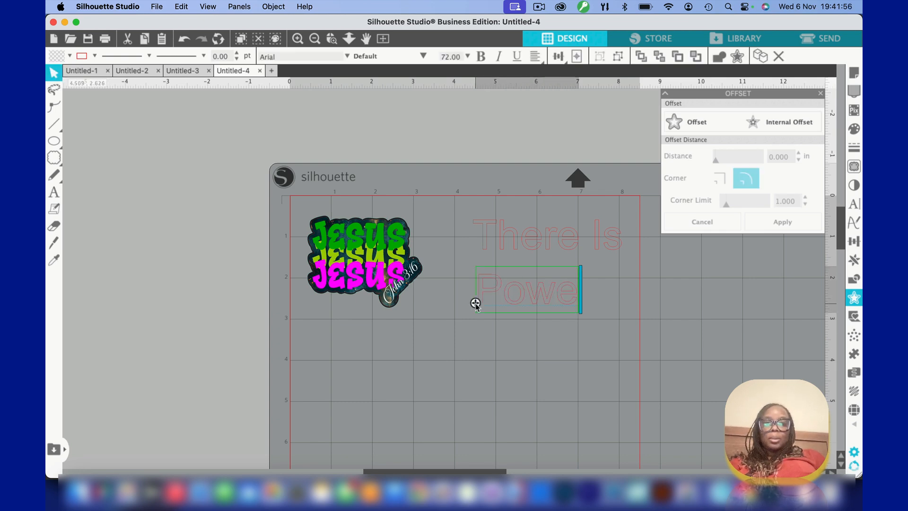
type("r in")
key("BackSpace")
key("BackSpace")
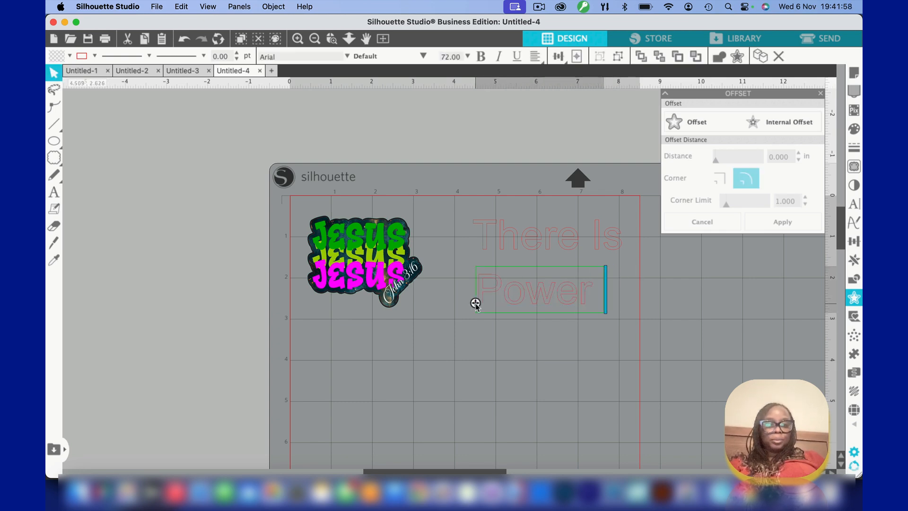
type("In")
left_click(469, 366)
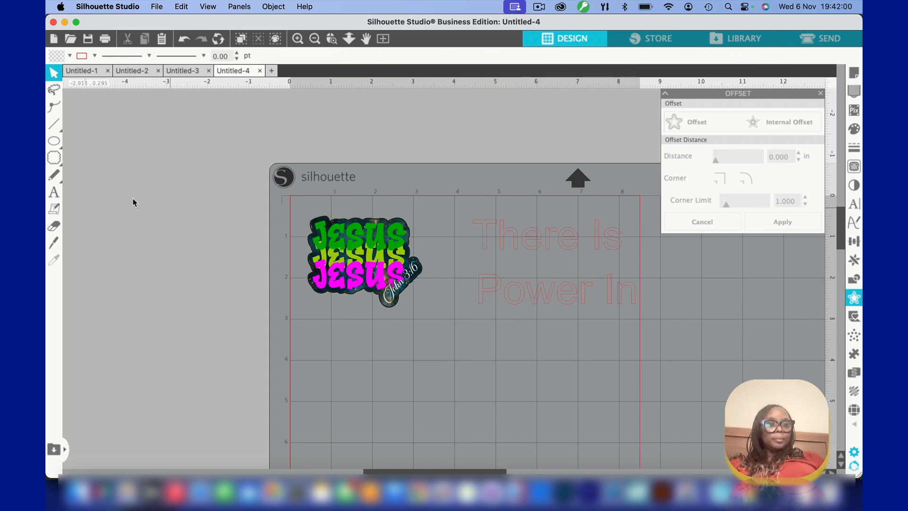
Add another separate text object reading "The Name of" below "Power In"
left_click(56, 193)
left_click(455, 349)
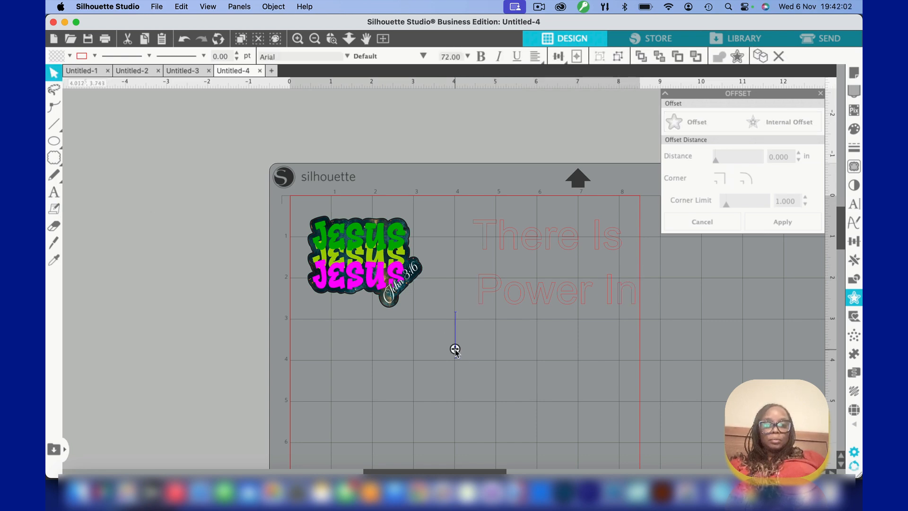
type("The")
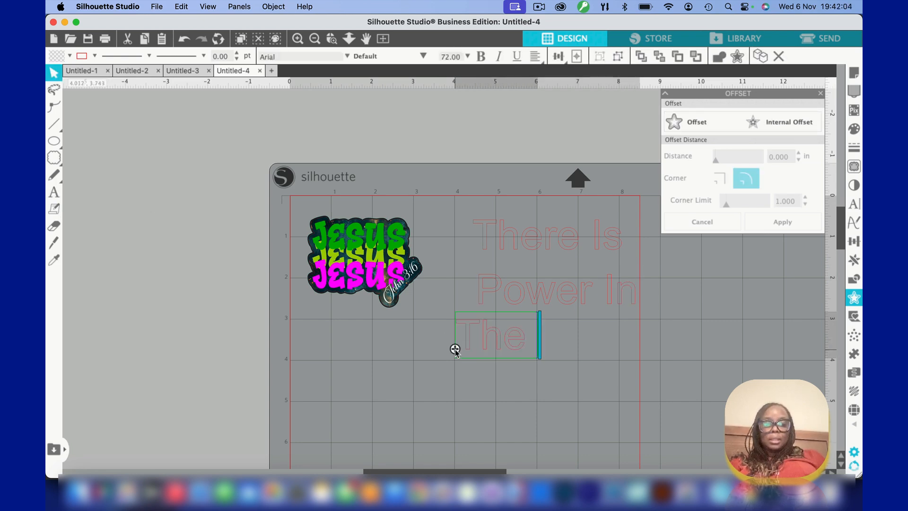
type(" Name of")
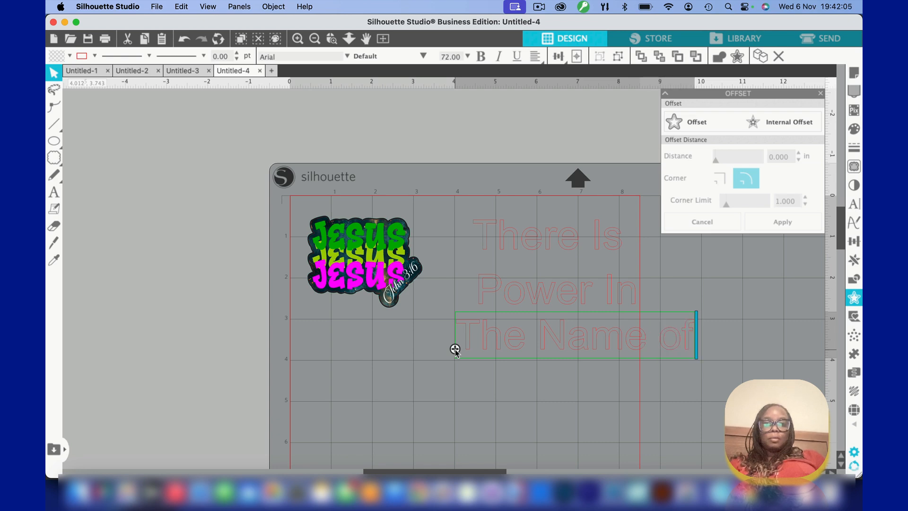
Add a fourth separate text object reading "Jesus" below "The Name of"
left_click(475, 396)
left_click(475, 396)
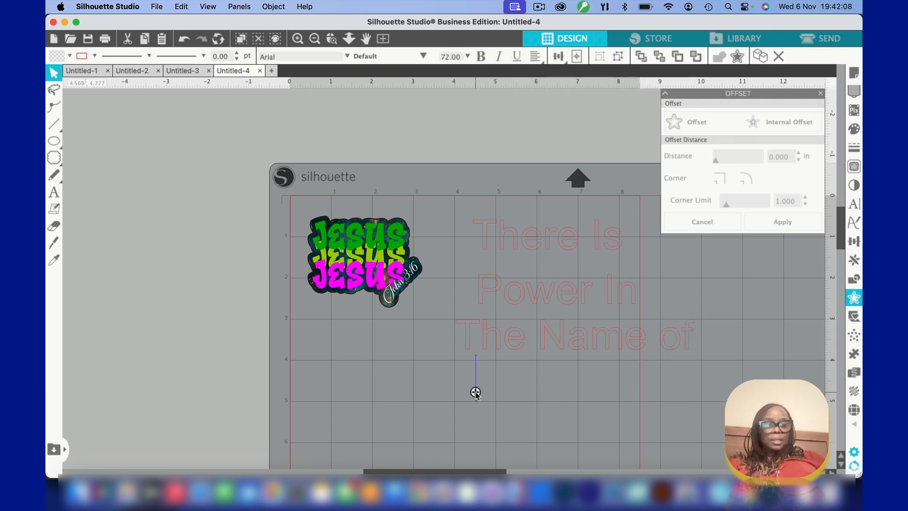
type("Jesus")
left_click(483, 416)
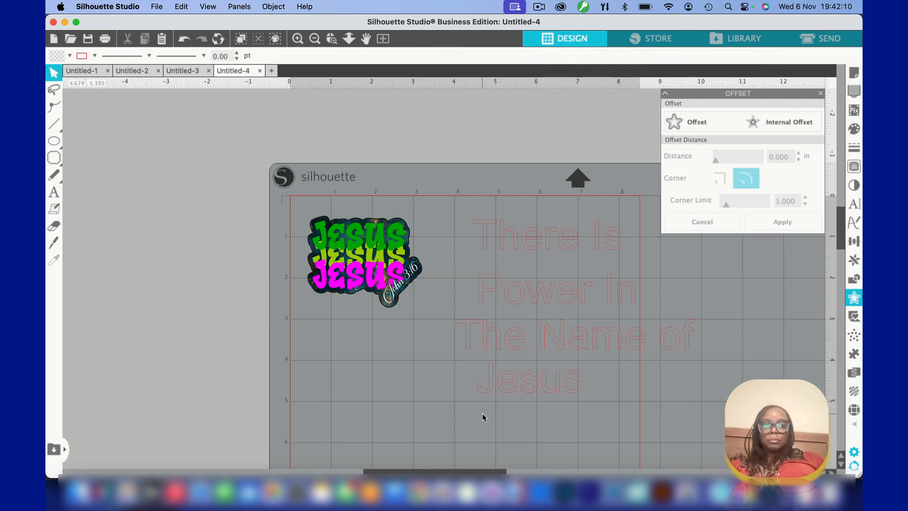
Center-align the four text lines on one another and distribute them with equal vertical spacing
left_click_drag(458, 203, 584, 385)
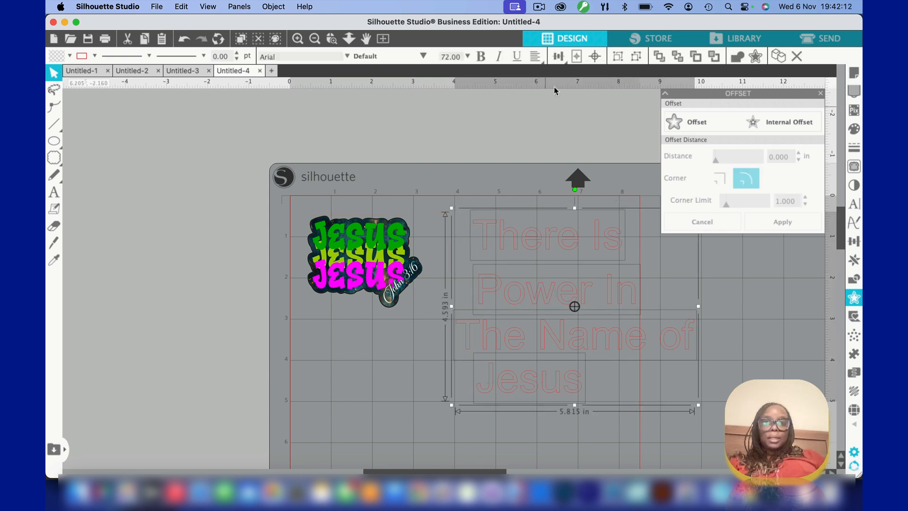
left_click(559, 56)
left_click(575, 75)
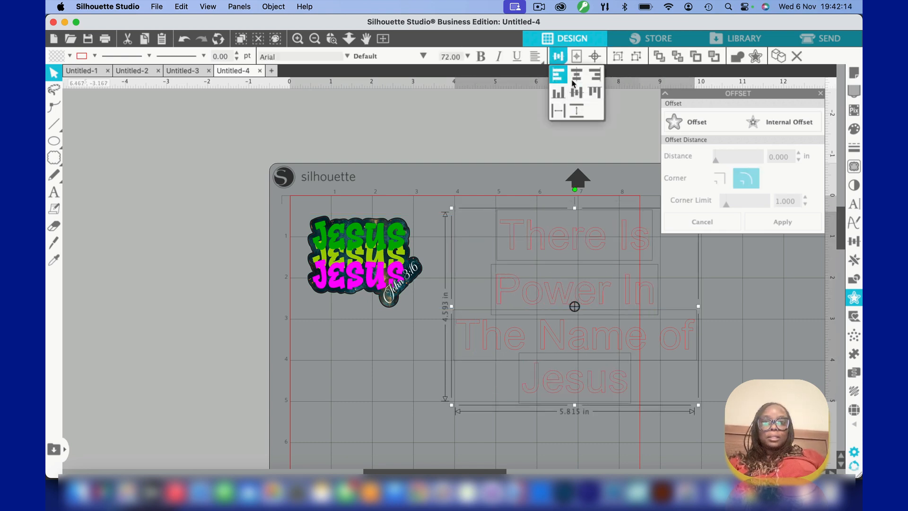
left_click(577, 111)
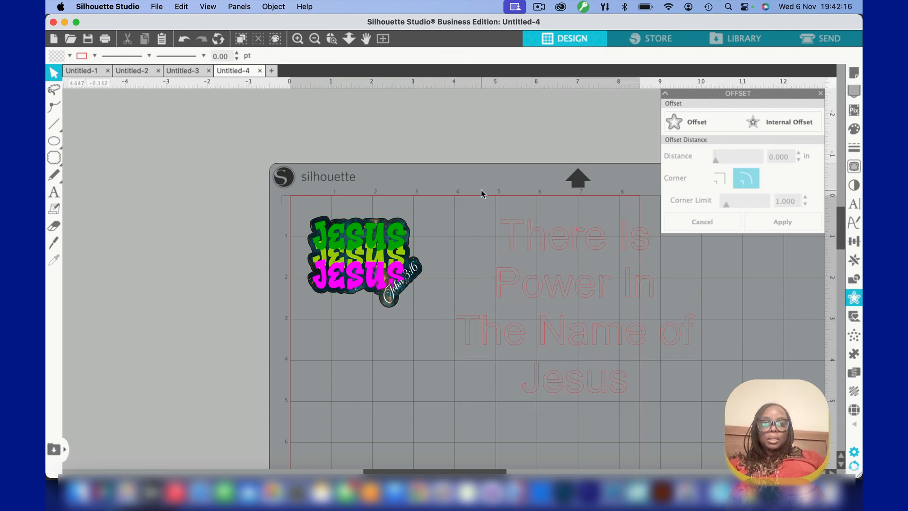
left_click_drag(471, 215, 626, 397)
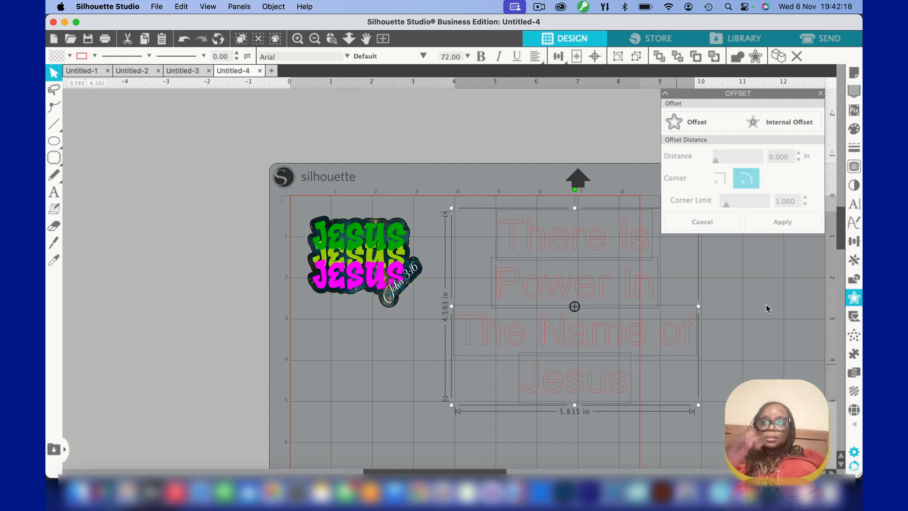
left_click(651, 319)
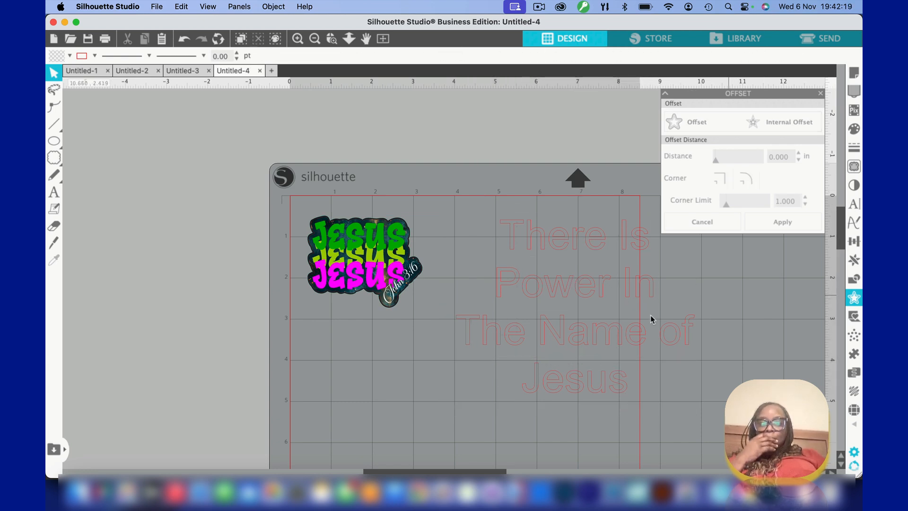
left_click(558, 381)
left_click(521, 212)
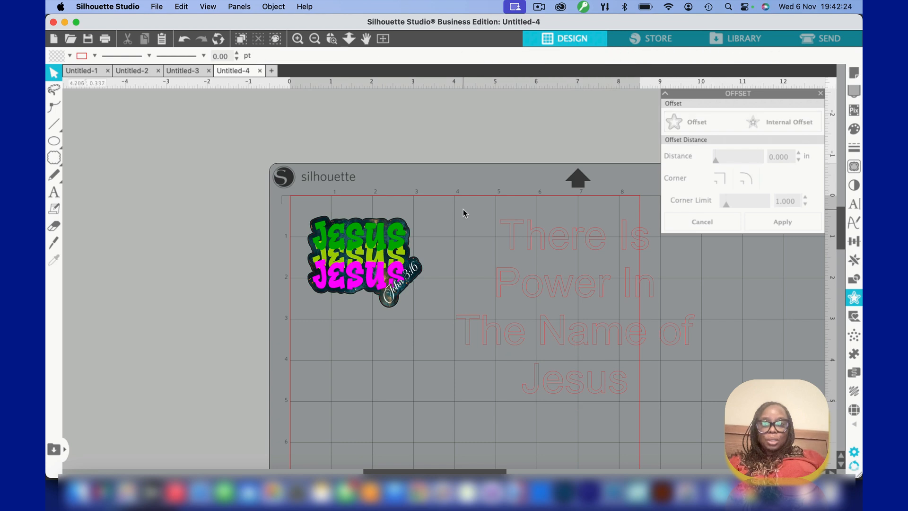
Select all four text lines and open the text style settings to browse the fonts
left_click_drag(464, 213, 676, 429)
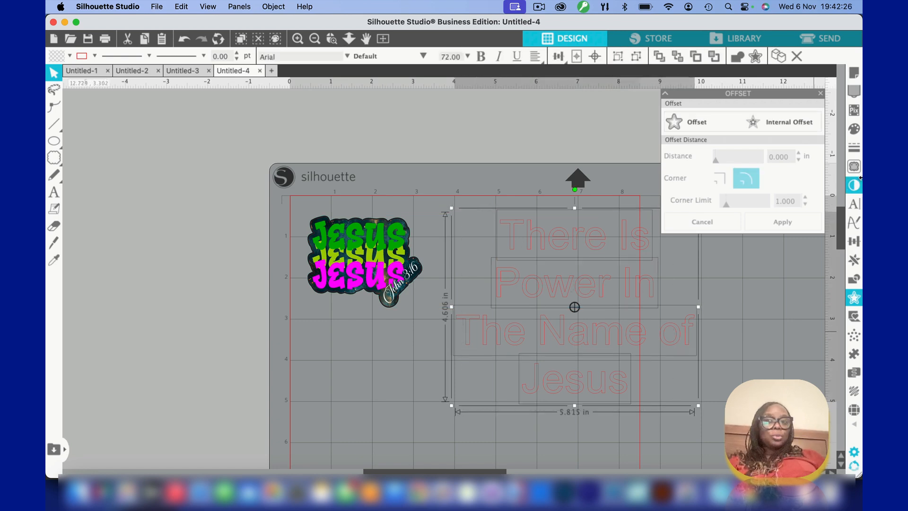
left_click(854, 204)
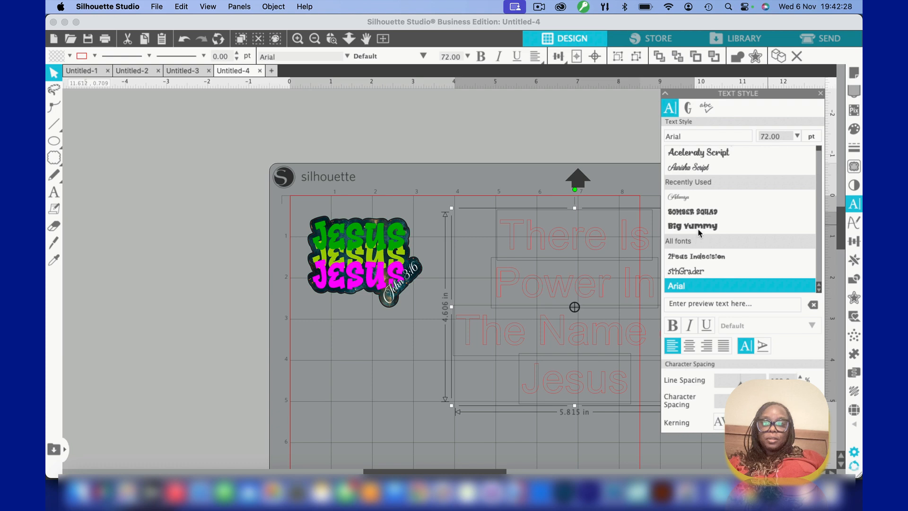
scroll(719, 252, "down", 10)
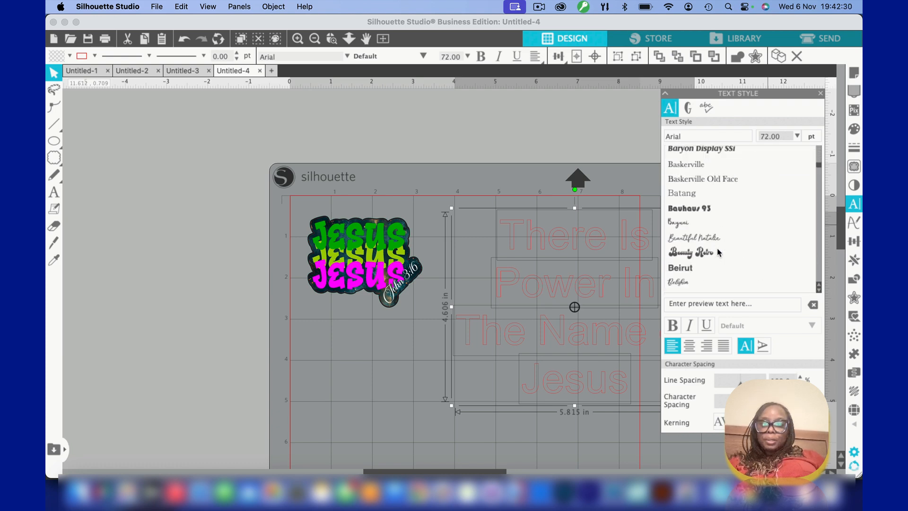
Try the Beauty Retro, Bellona, Berrylina Script, Bertoboy and Bintaro fonts on the four text lines
left_click(700, 254)
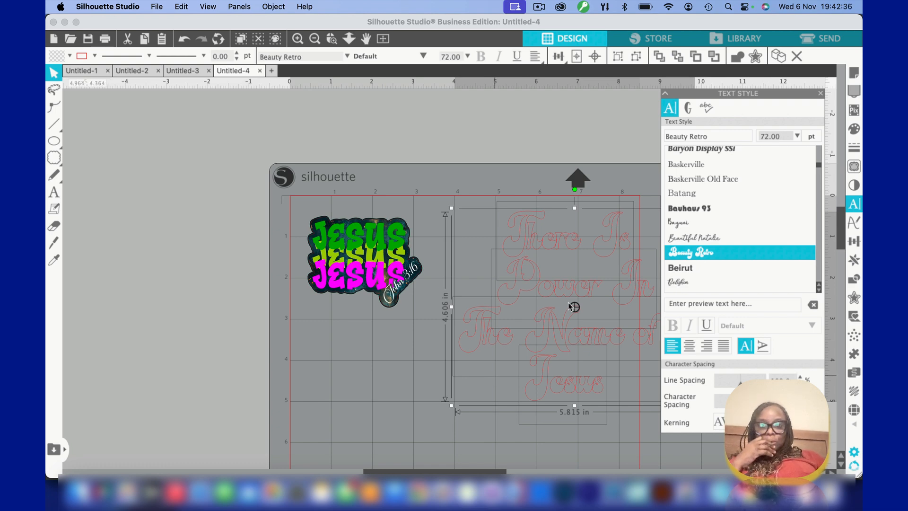
scroll(699, 244, "down", 3)
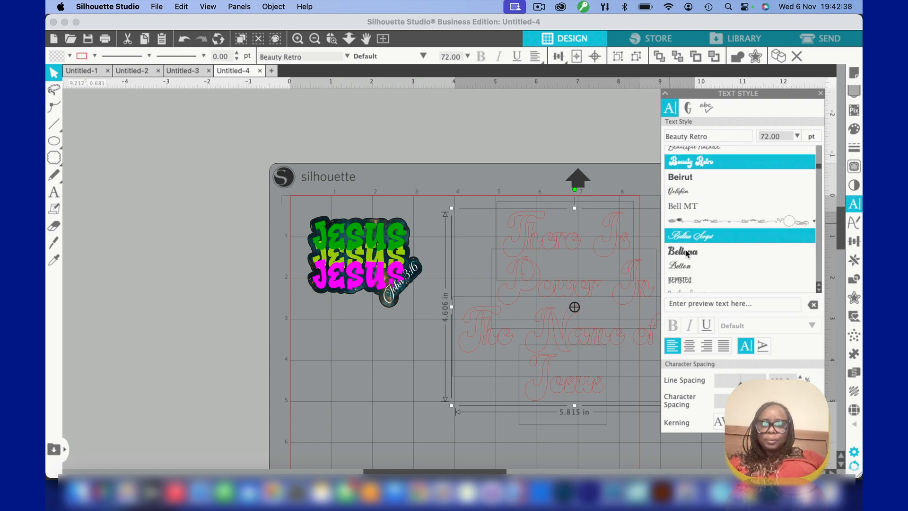
left_click(685, 252)
scroll(685, 251, "down", 2)
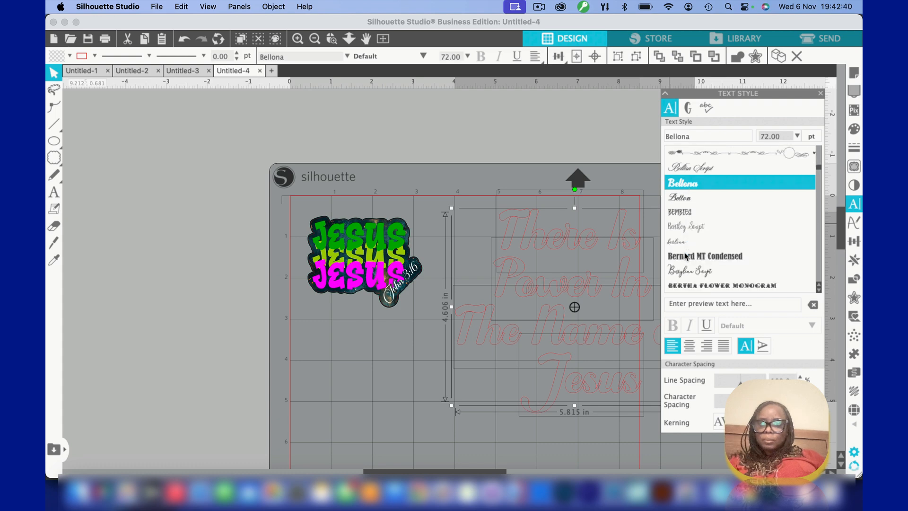
scroll(685, 257, "down", 1)
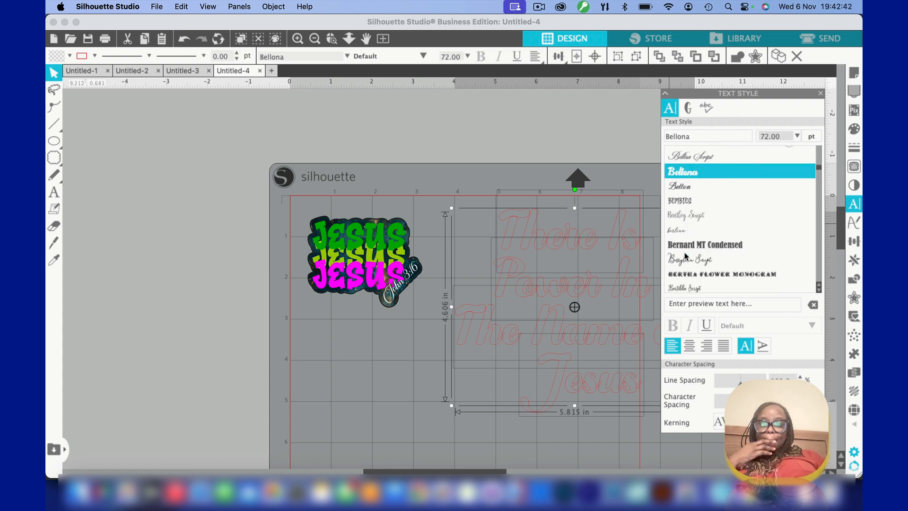
left_click(685, 257)
scroll(684, 259, "down", 3)
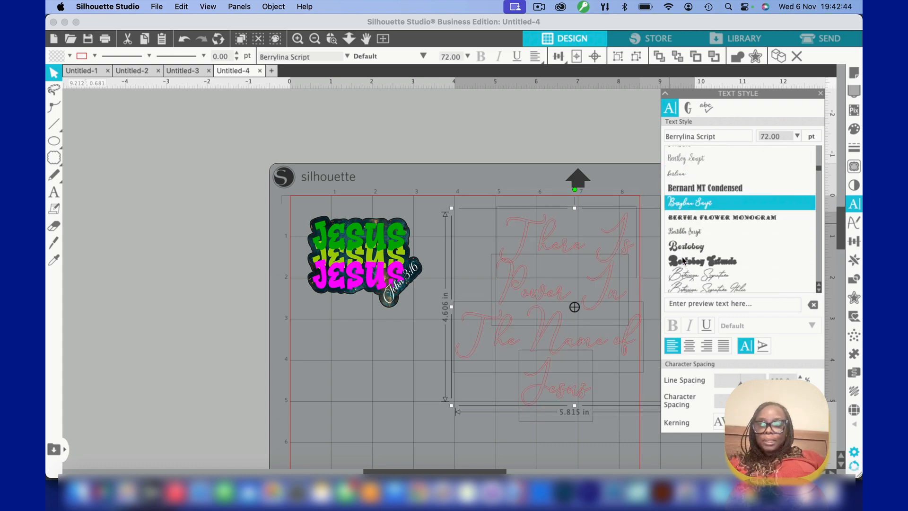
left_click(685, 236)
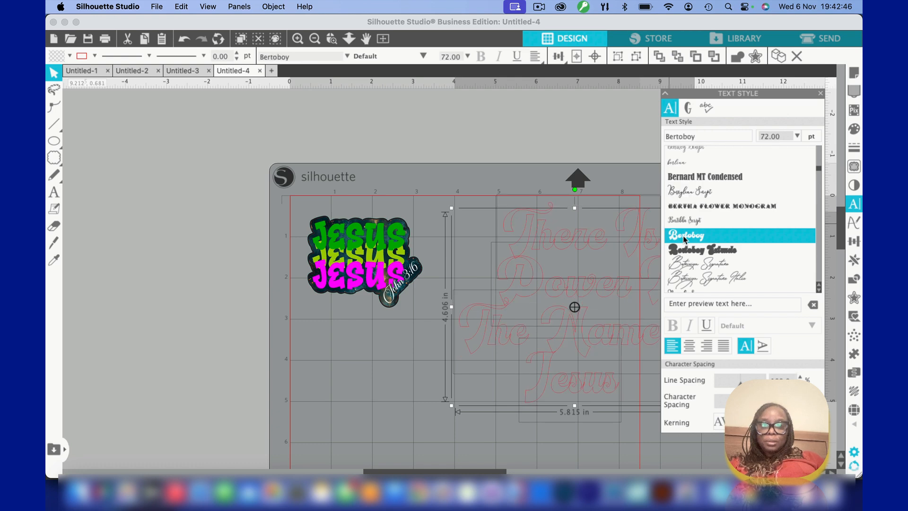
scroll(685, 239, "down", 2)
scroll(685, 240, "down", 3)
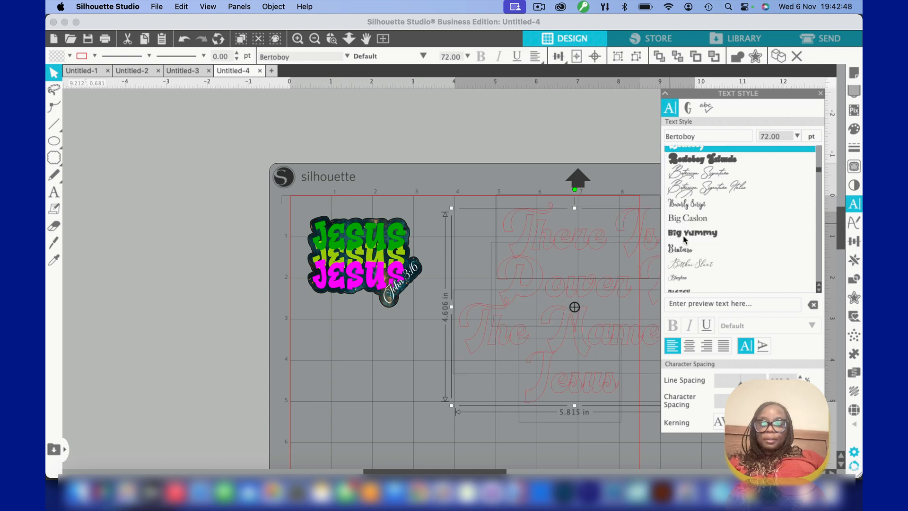
left_click(683, 241)
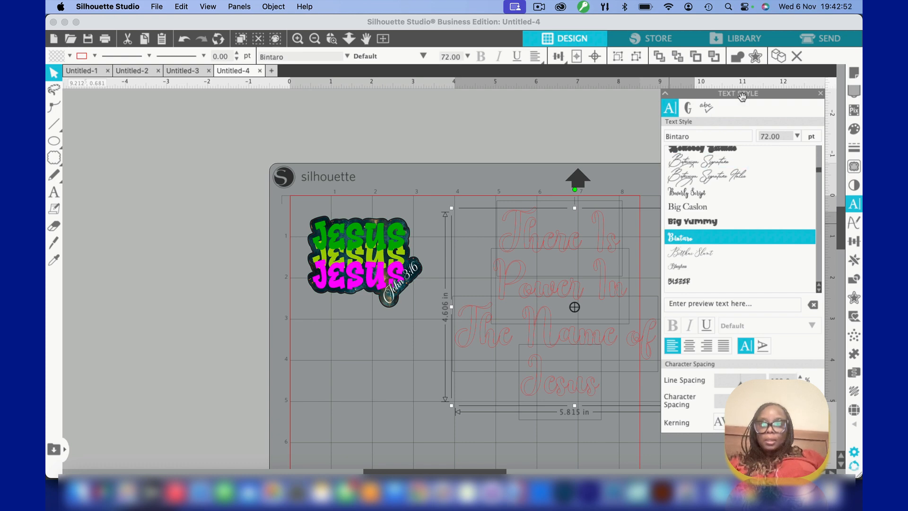
Move the text style settings clear of the lettering and try the Blezer and Bomber Squad fonts
left_click_drag(771, 94, 221, 99)
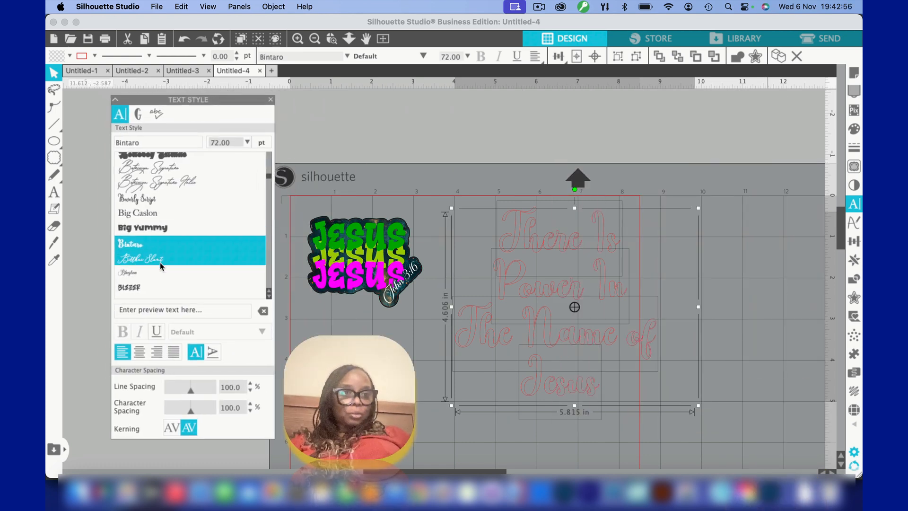
scroll(161, 267, "down", 1)
scroll(160, 266, "up", 1)
scroll(160, 266, "down", 1)
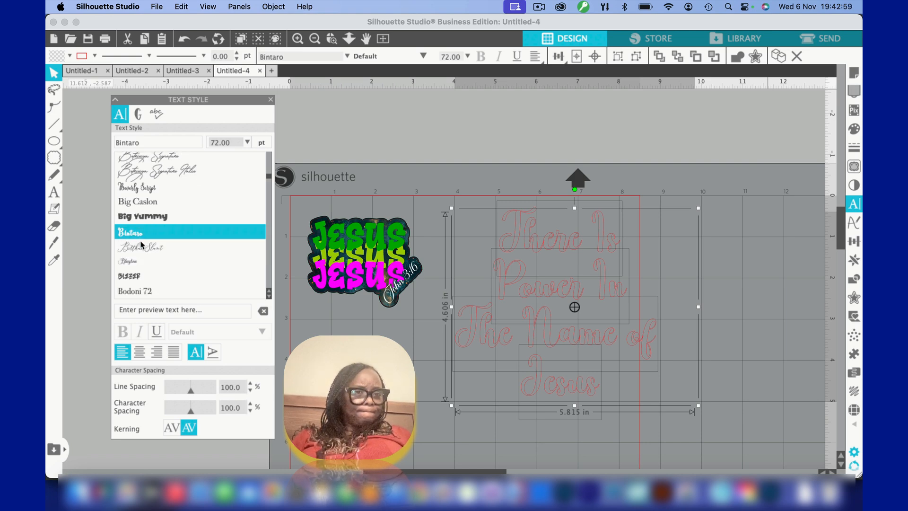
left_click(143, 276)
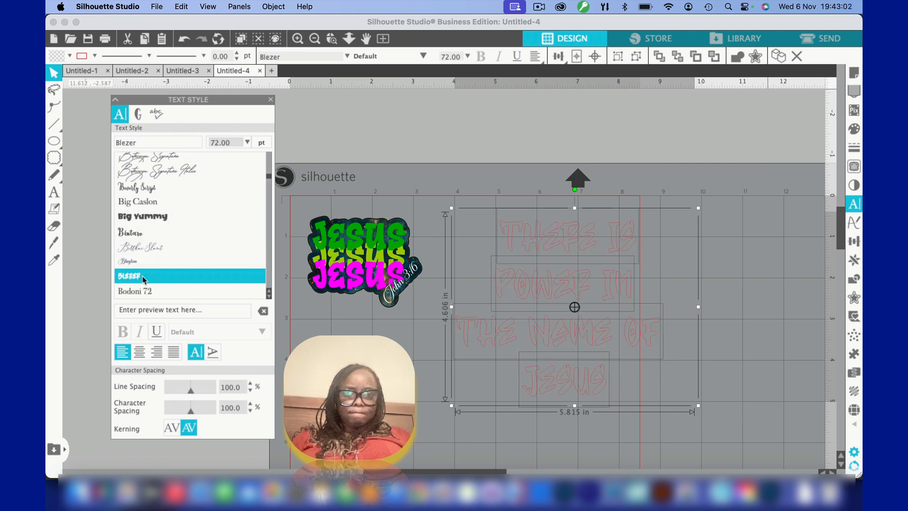
scroll(153, 258, "down", 5)
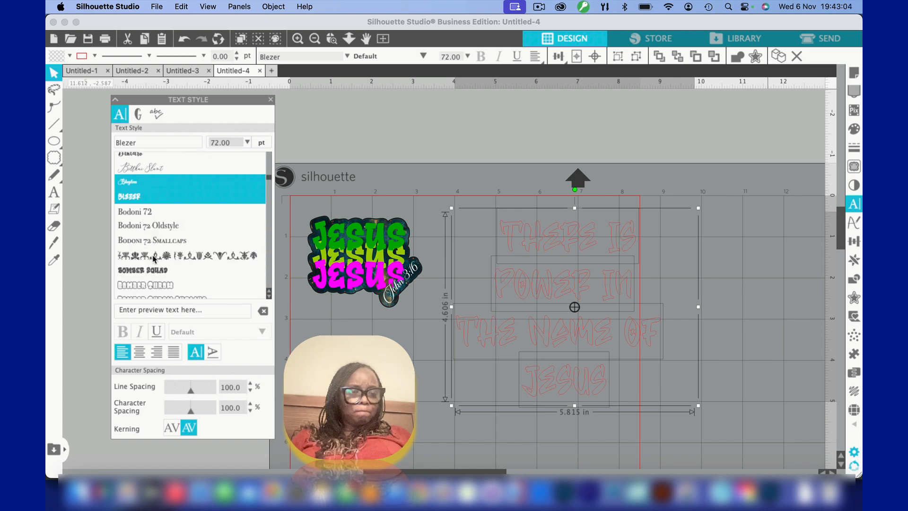
left_click(145, 270)
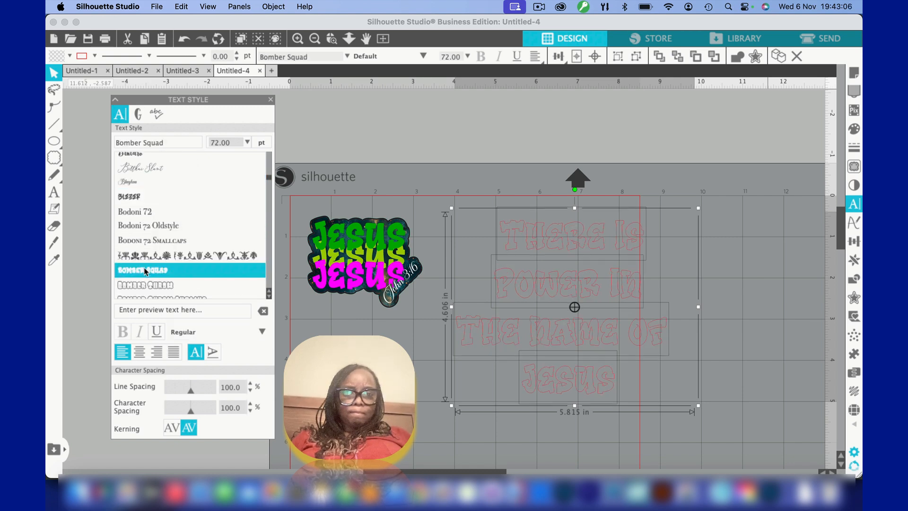
Apply the Bombsky font to all four text lines and select the lines together again
scroll(145, 272, "down", 4)
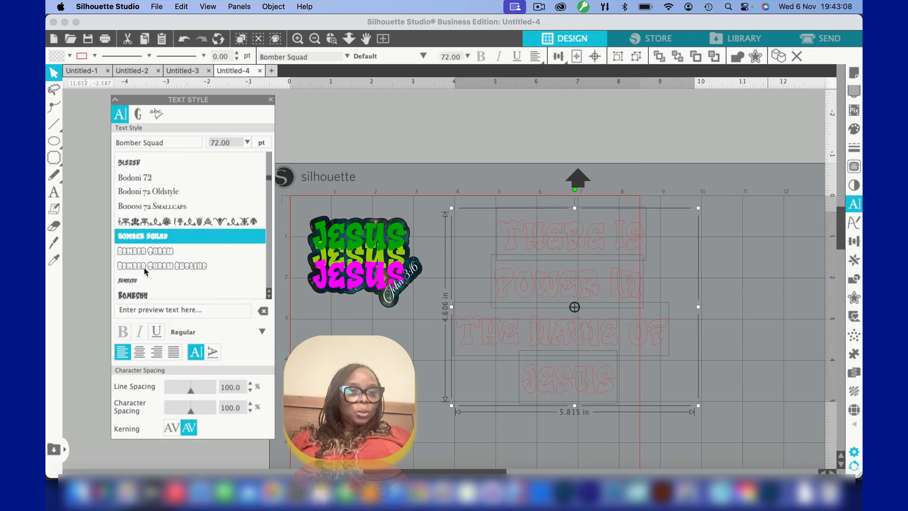
left_click(145, 284)
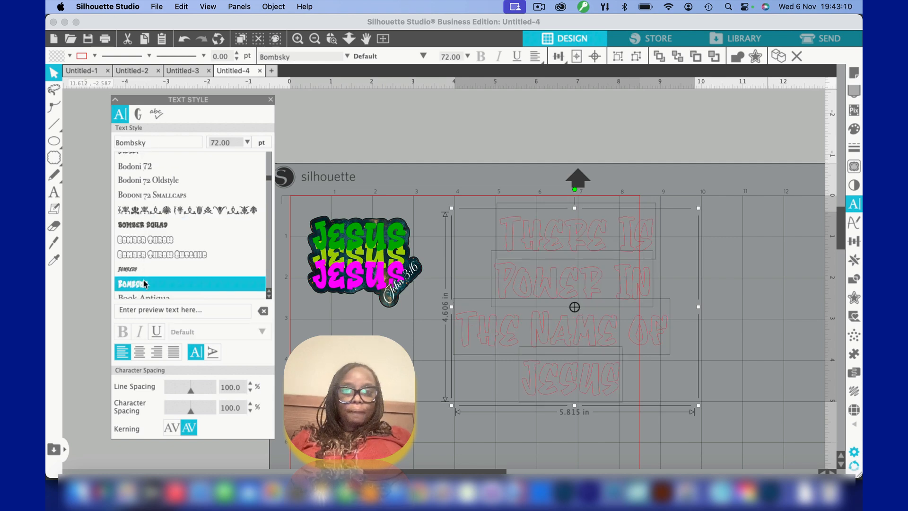
left_click(432, 365)
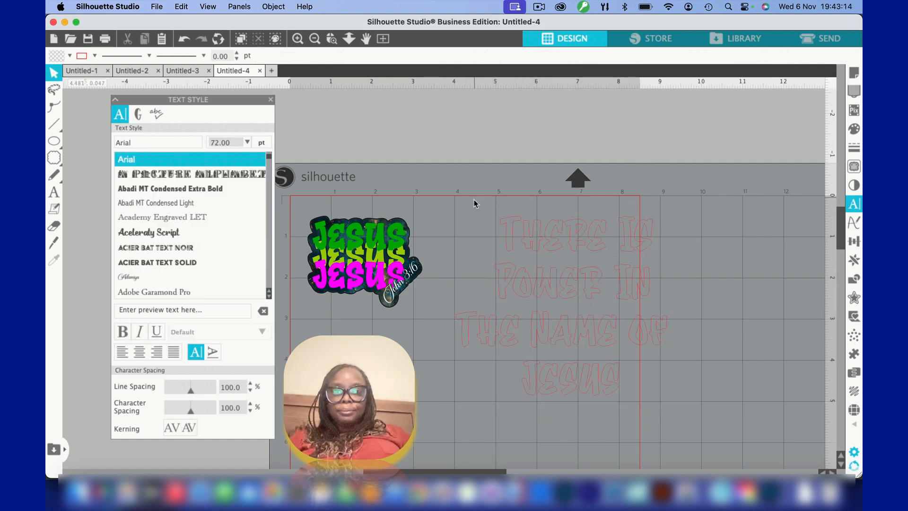
left_click_drag(475, 203, 655, 360)
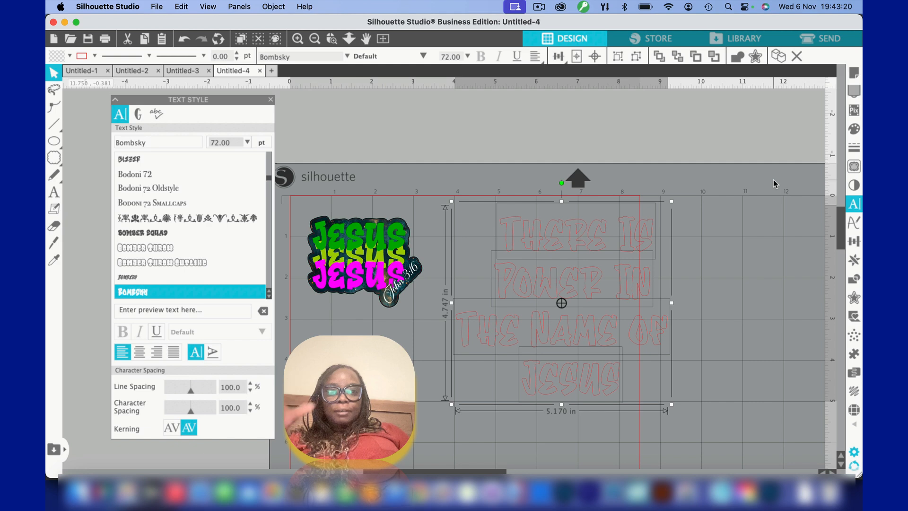
Fill all four selected text lines with the multicoloured pink, purple and teal pattern from the Glitter fill patterns
left_click(854, 129)
left_click(706, 108)
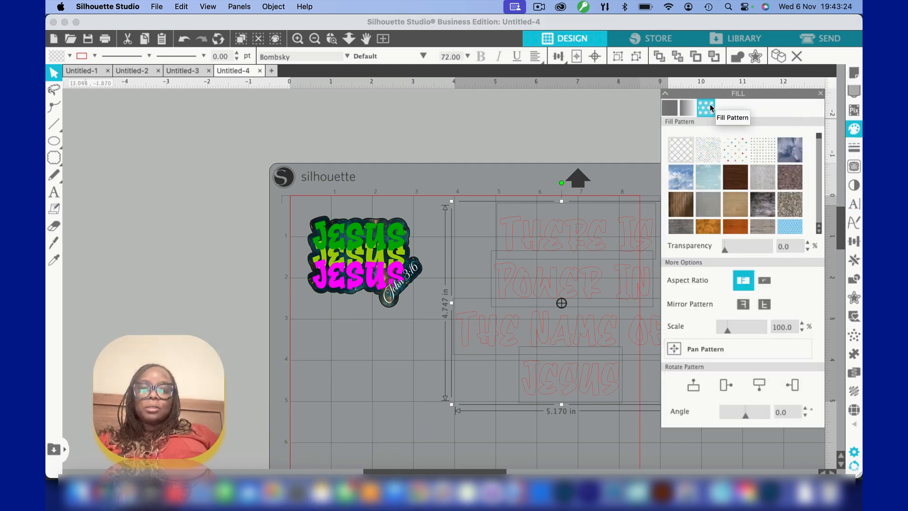
scroll(731, 189, "down", 10)
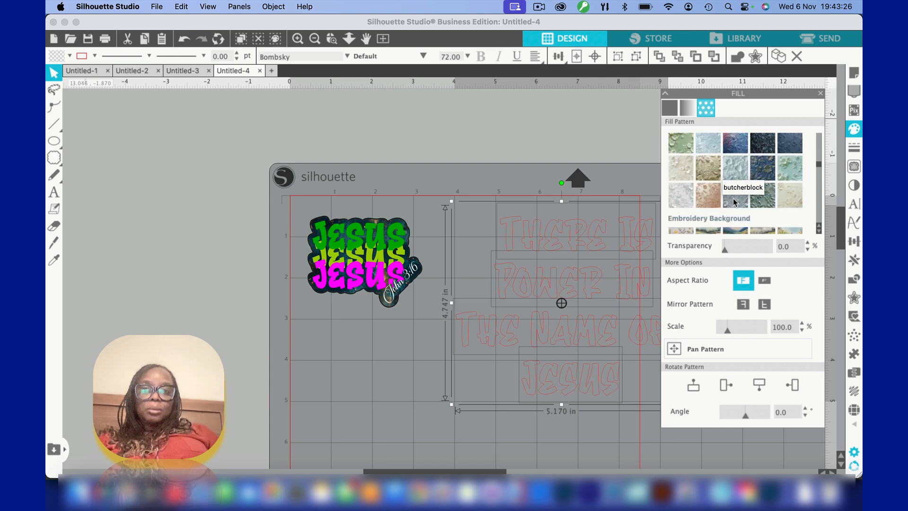
scroll(734, 198, "down", 10)
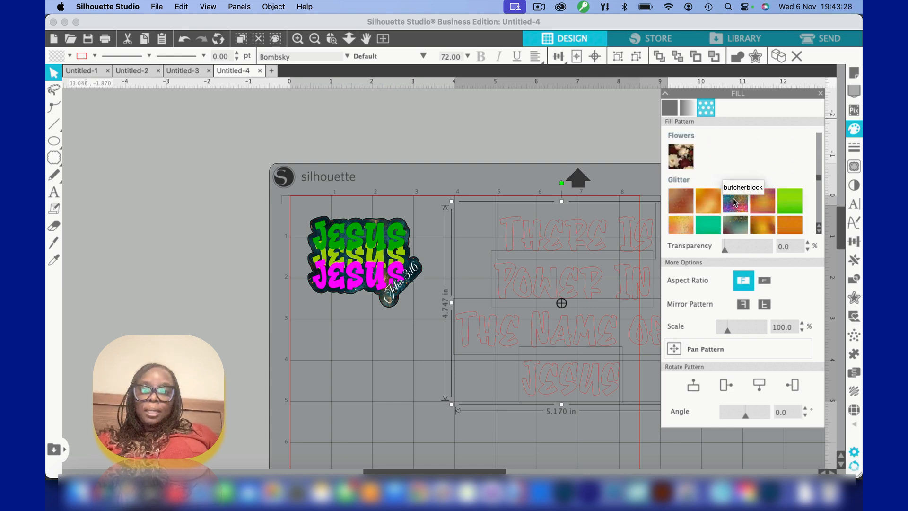
scroll(734, 200, "down", 3)
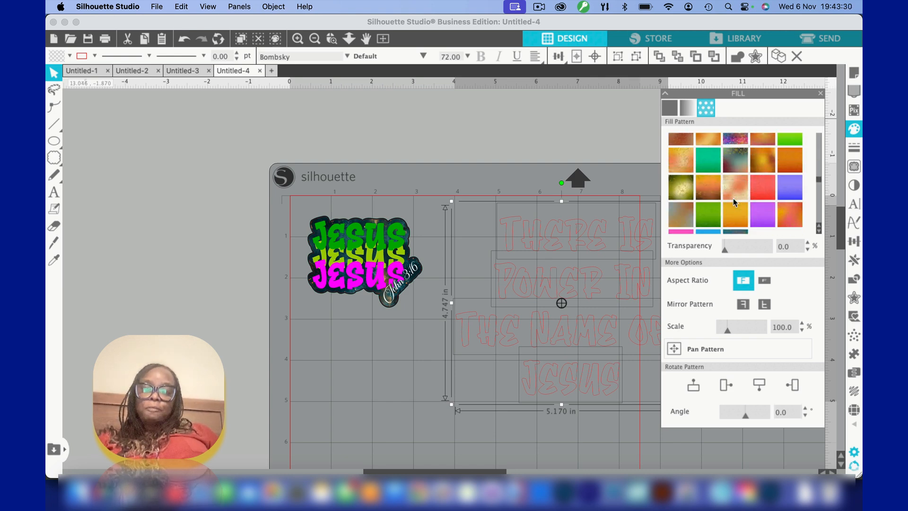
scroll(733, 201, "down", 1)
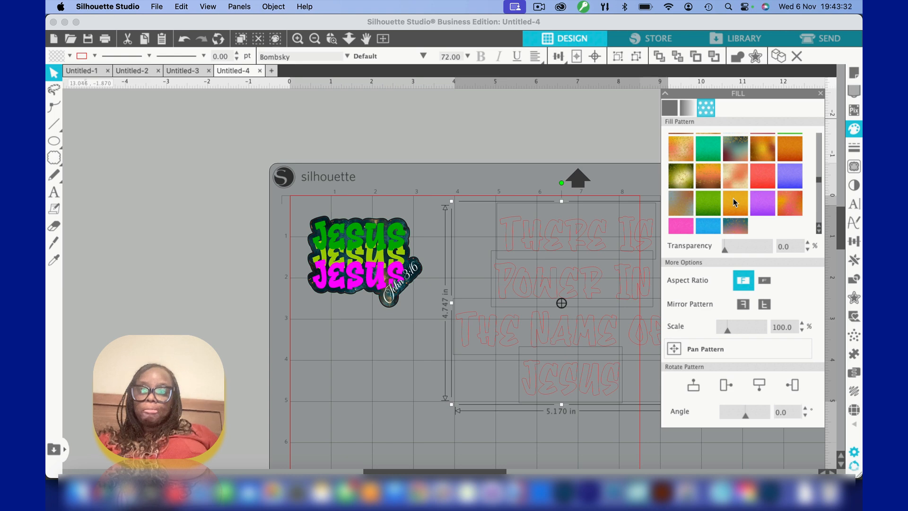
scroll(734, 198, "up", 3)
left_click(737, 187)
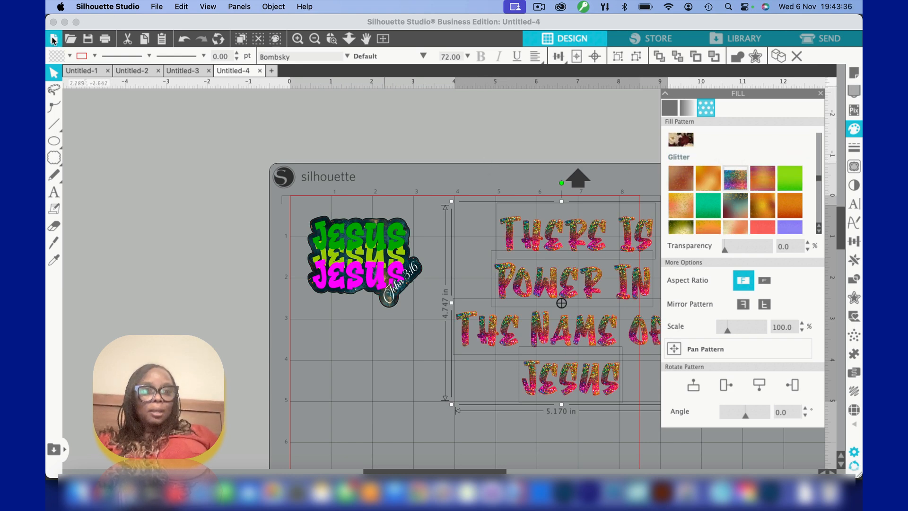
Set the four text lines' line colour by sampling the glitter lettering, close the fill settings and reselect the four lines
left_click(95, 56)
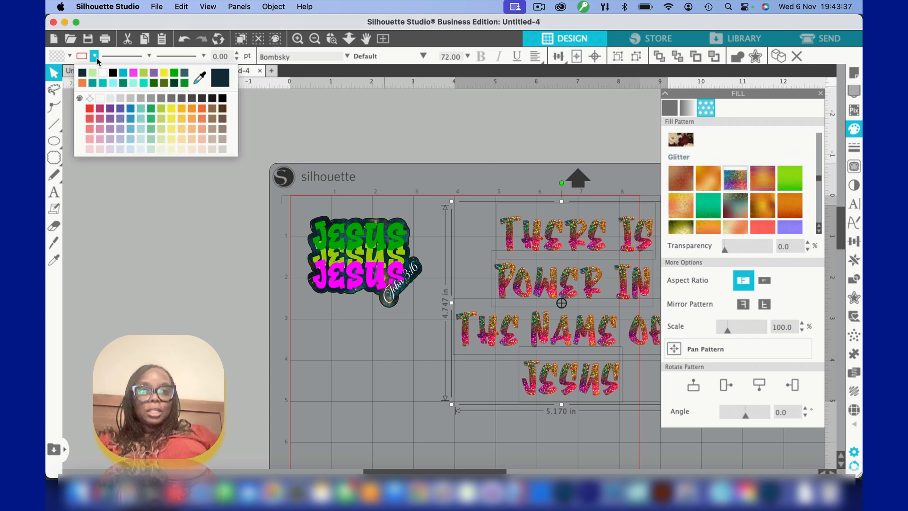
left_click(199, 79)
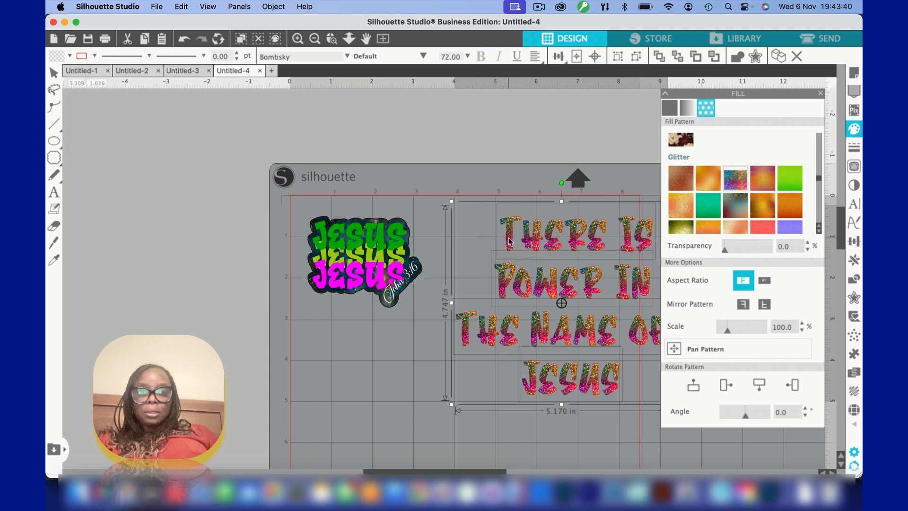
left_click(510, 242)
left_click(480, 228)
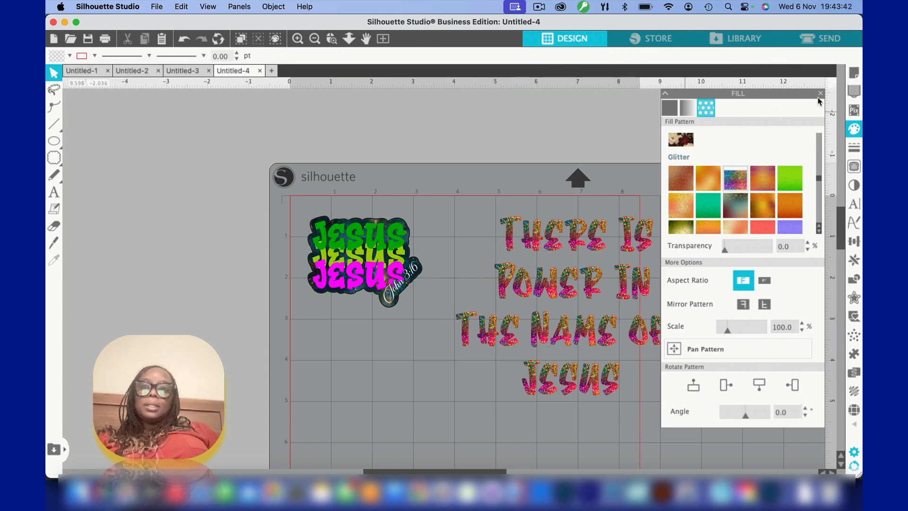
left_click(820, 95)
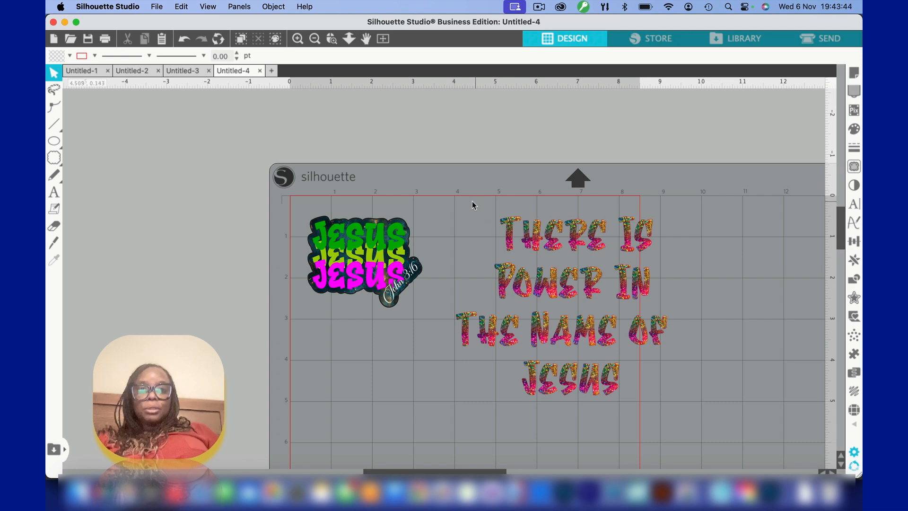
left_click_drag(456, 199, 666, 394)
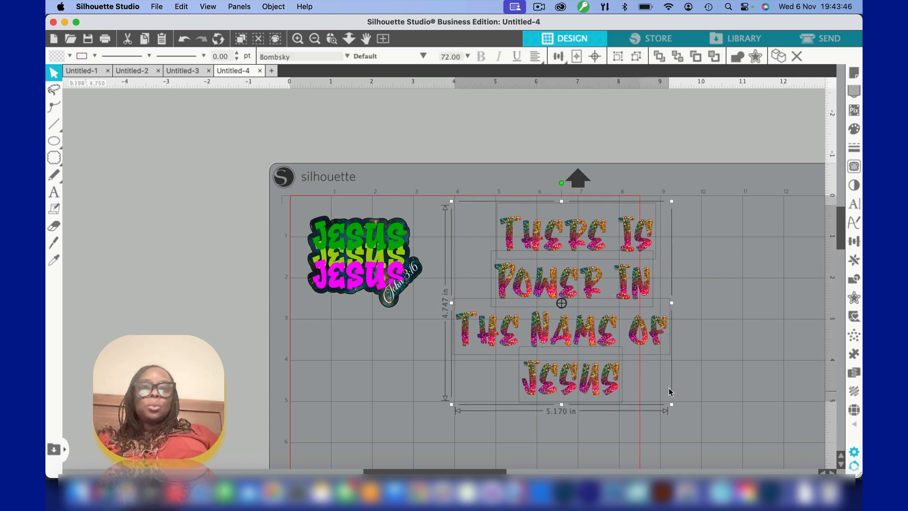
Examine the shadowed lettering of the finished "There Is Power In The Name Of Jesus" sticker in Untitled-1, and return to Untitled-4
left_click(91, 71)
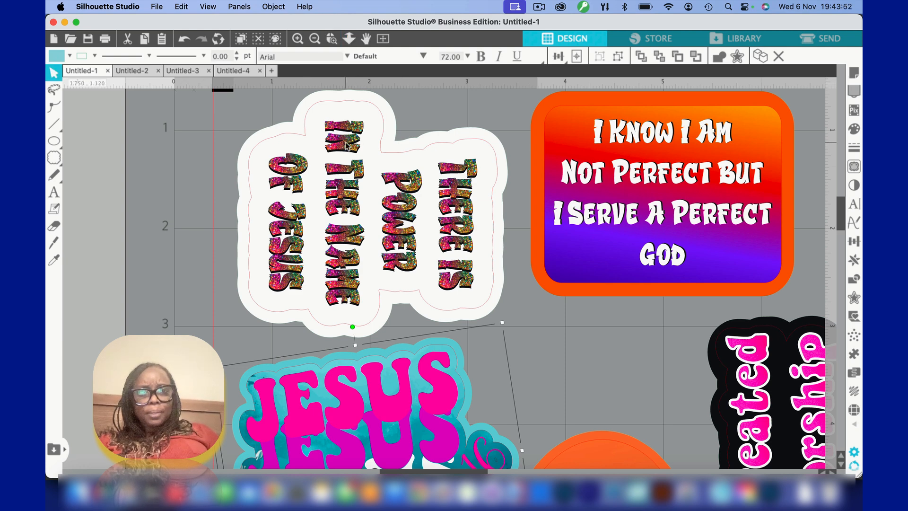
left_click_drag(346, 143, 331, 61)
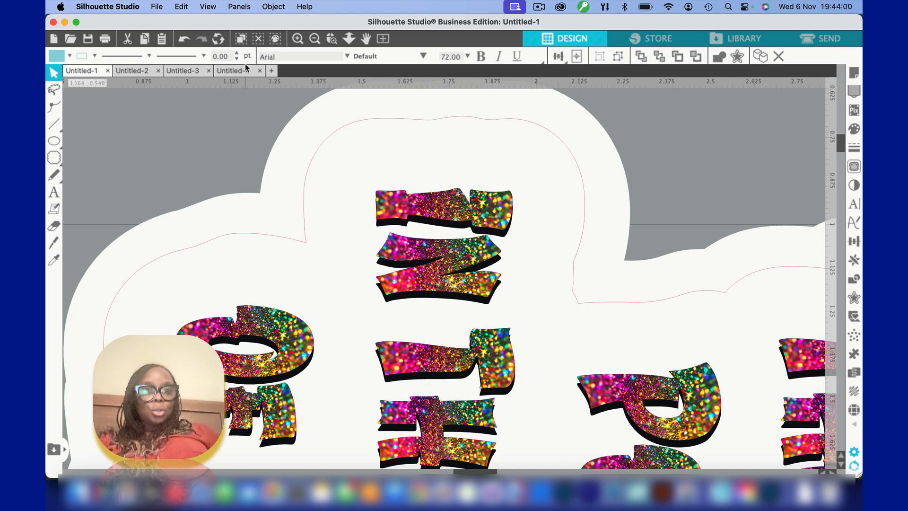
left_click(226, 72)
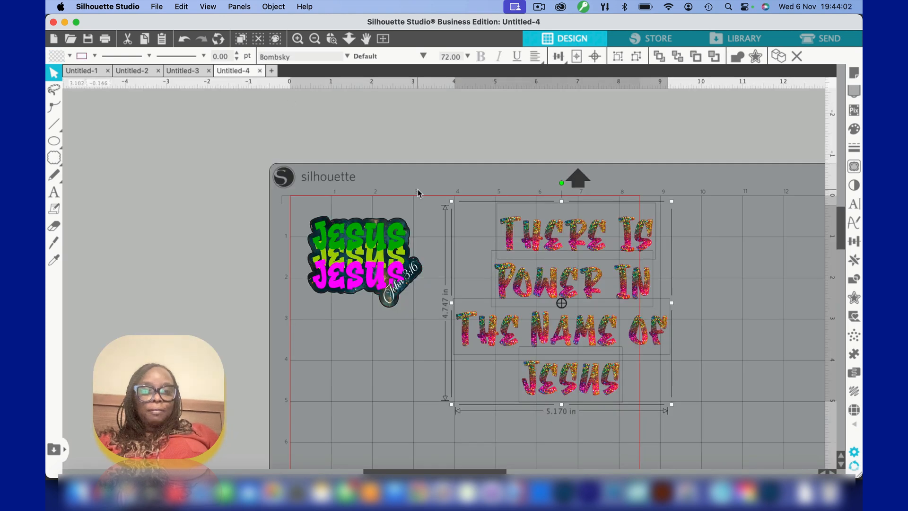
Duplicate the four glitter text lines in place and set the copies' fill and line colour to black
key("super+d")
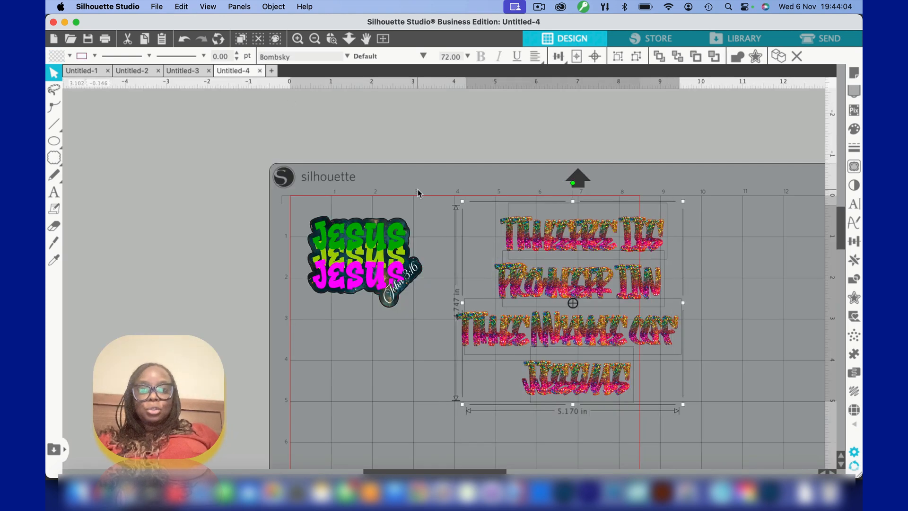
left_click(70, 56)
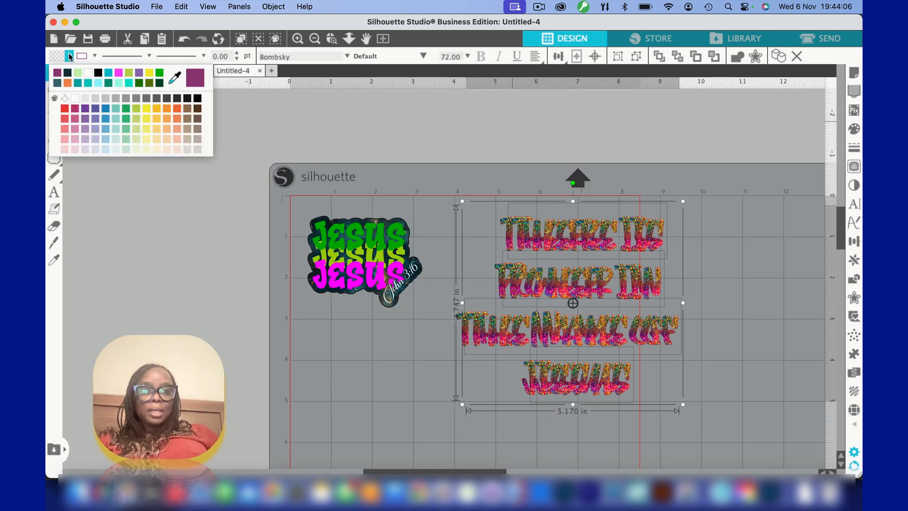
left_click(99, 73)
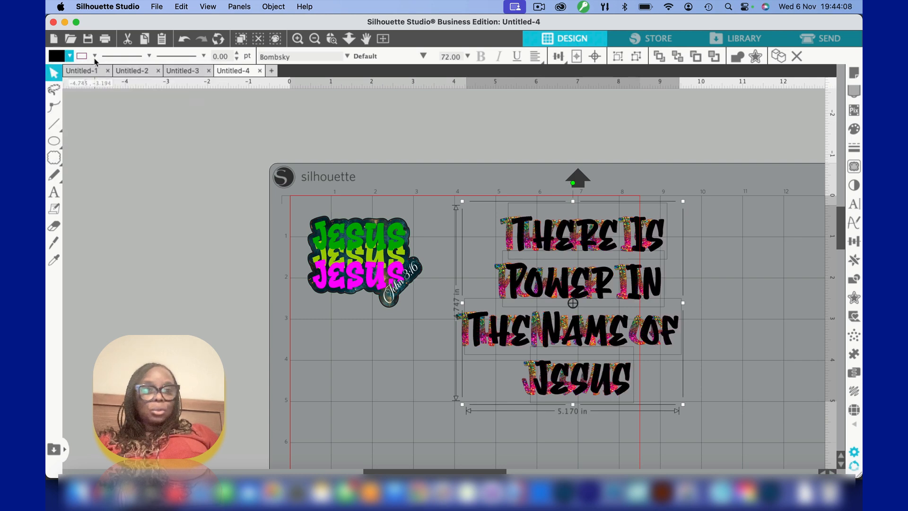
left_click(95, 56)
left_click(83, 74)
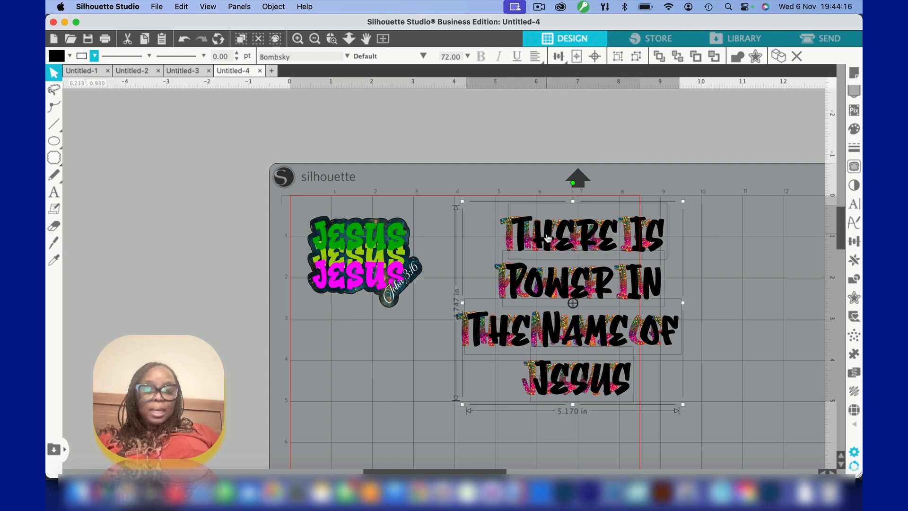
Nudge the black copies left to a thin shadow offset and send them behind the glitter lettering
key("Left")
key("Left")
key("Left")
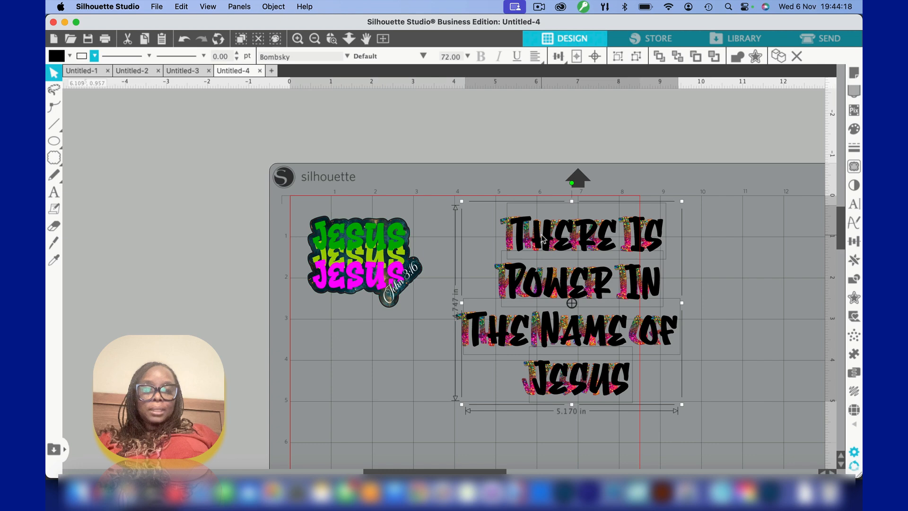
key("Left")
key("Left")
key("Left")
key("Left")
key("Left")
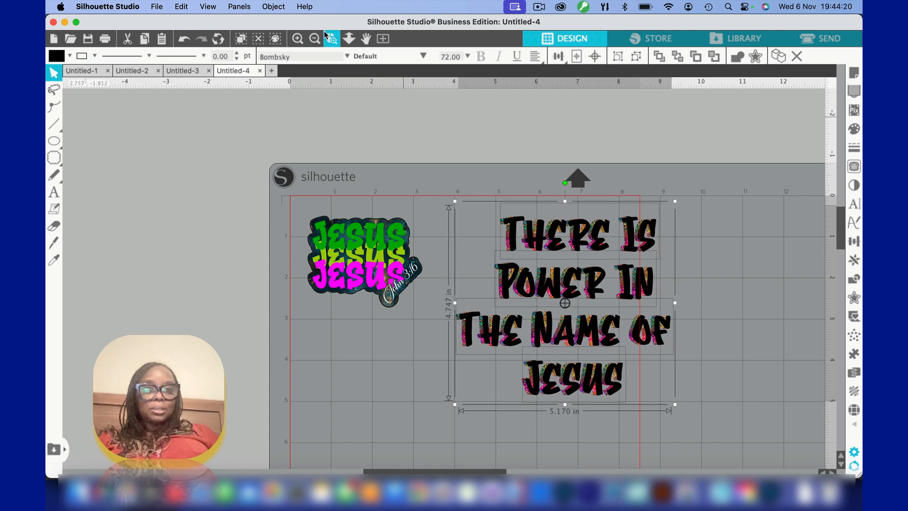
left_click(331, 40)
left_click(519, 244)
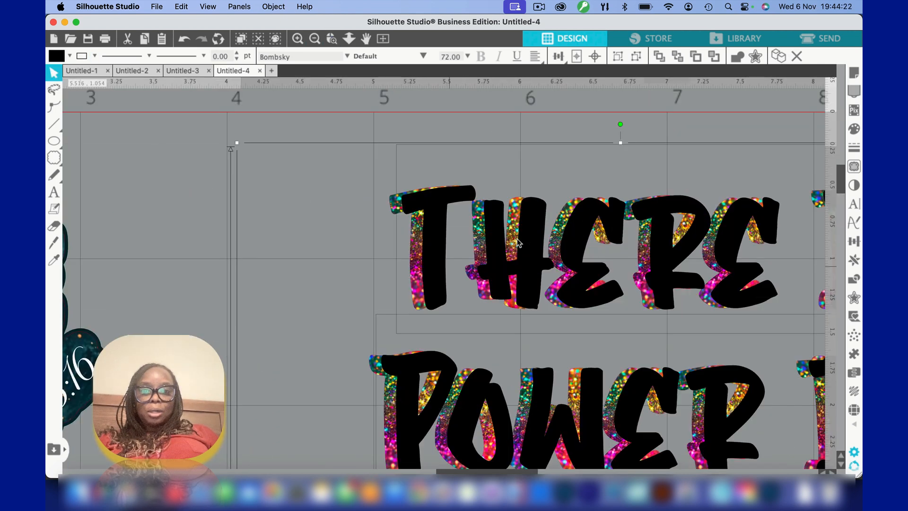
key("Left")
key("Left")
key("Left")
key("Left")
key("Left")
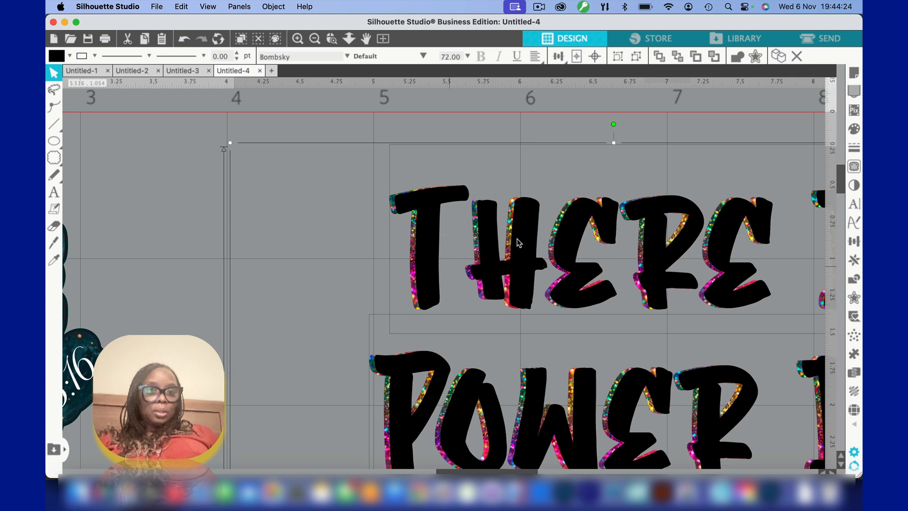
key("Left")
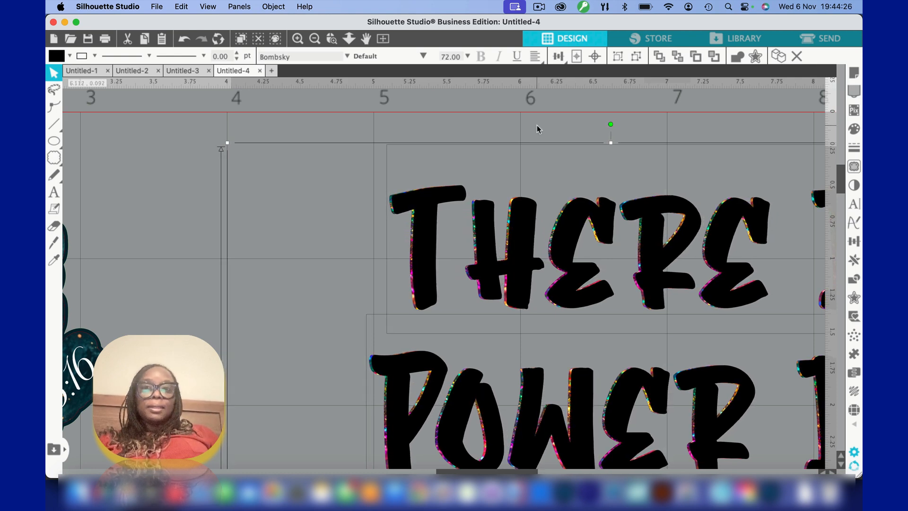
left_click(679, 56)
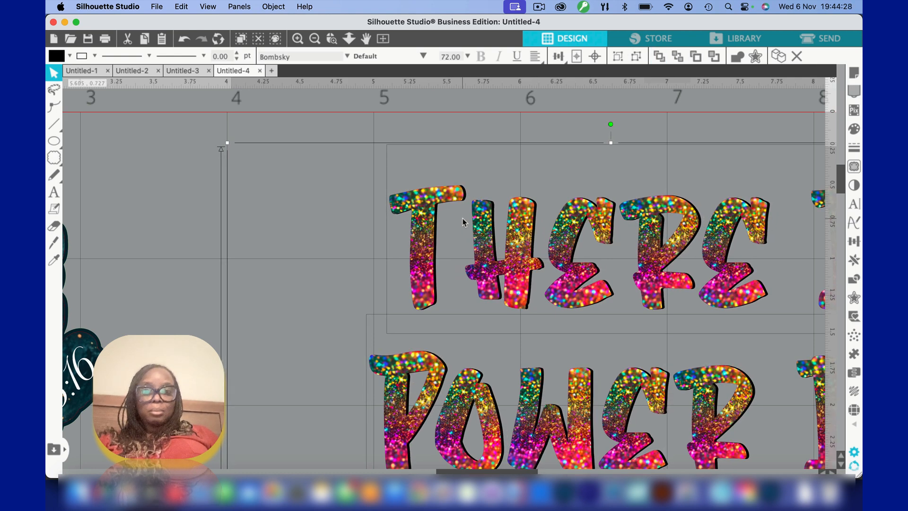
Inspect the black shadow effect around the glitter lettering on all four text lines
left_click(430, 203)
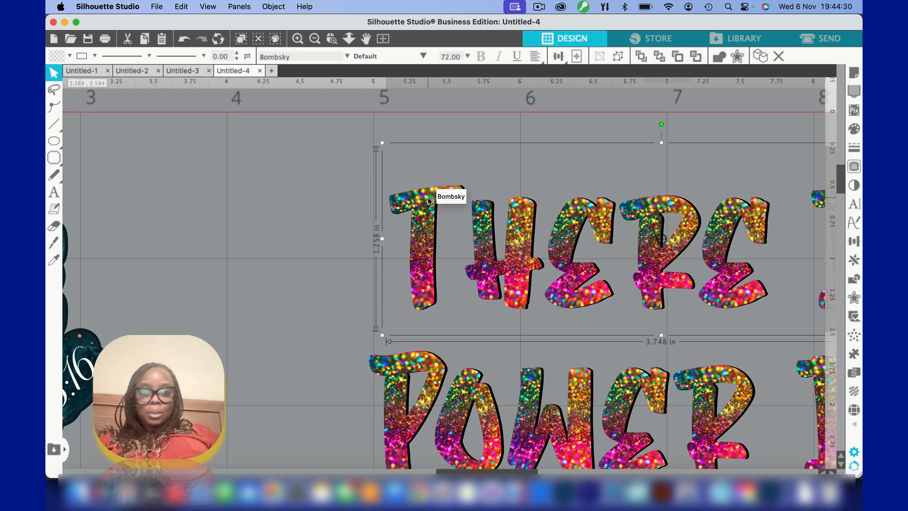
left_click(299, 39)
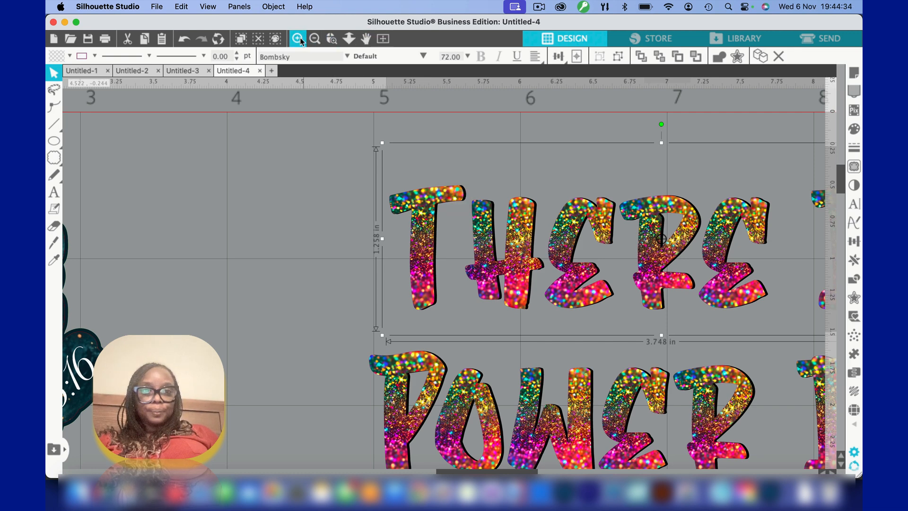
left_click(313, 40)
left_click(313, 40)
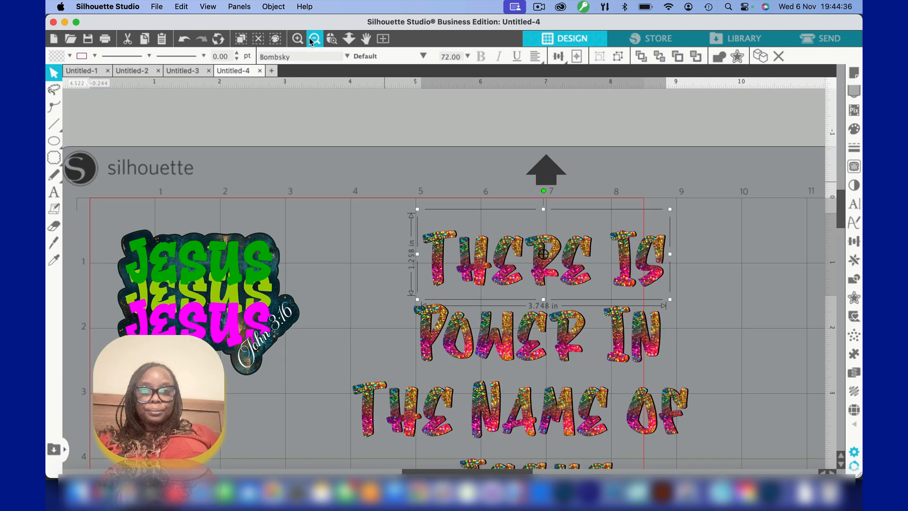
left_click(376, 231)
scroll(376, 232, "down", 3)
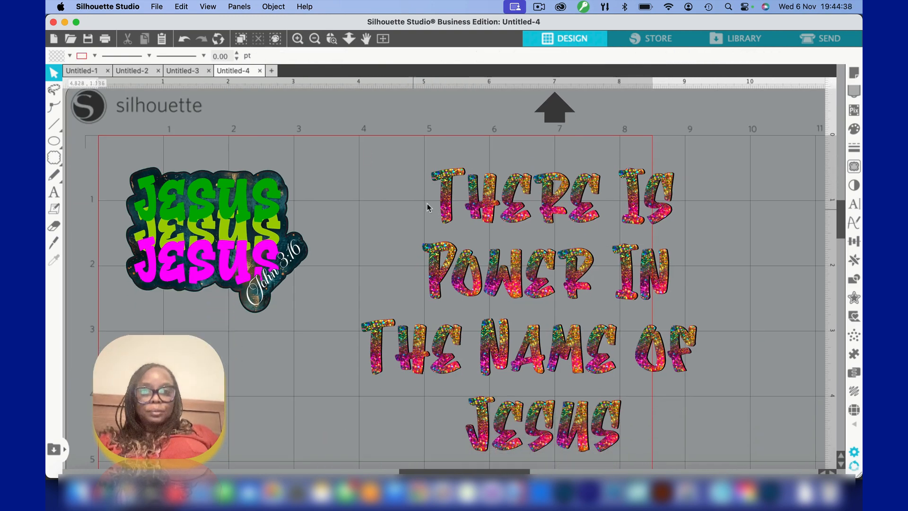
Undo sending the black copies behind the glitter lettering, and remove the black copies
left_click(183, 39)
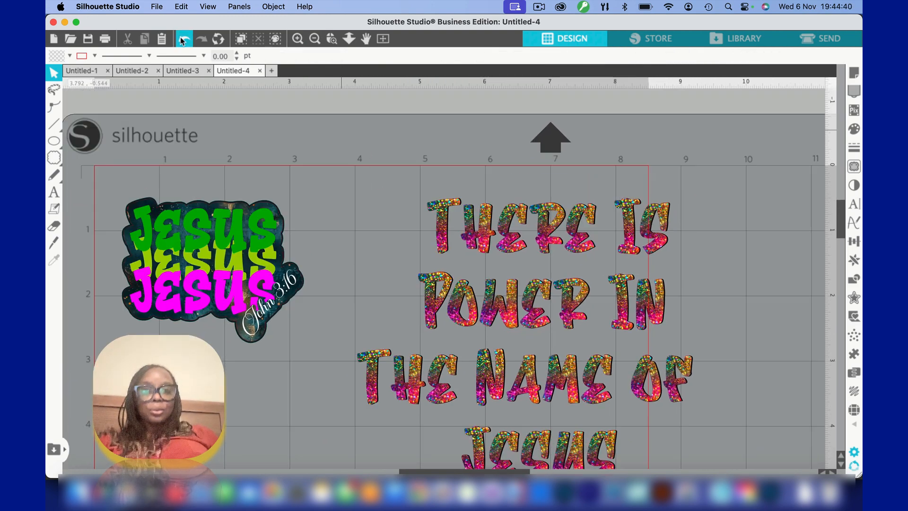
left_click(183, 39)
left_click(181, 39)
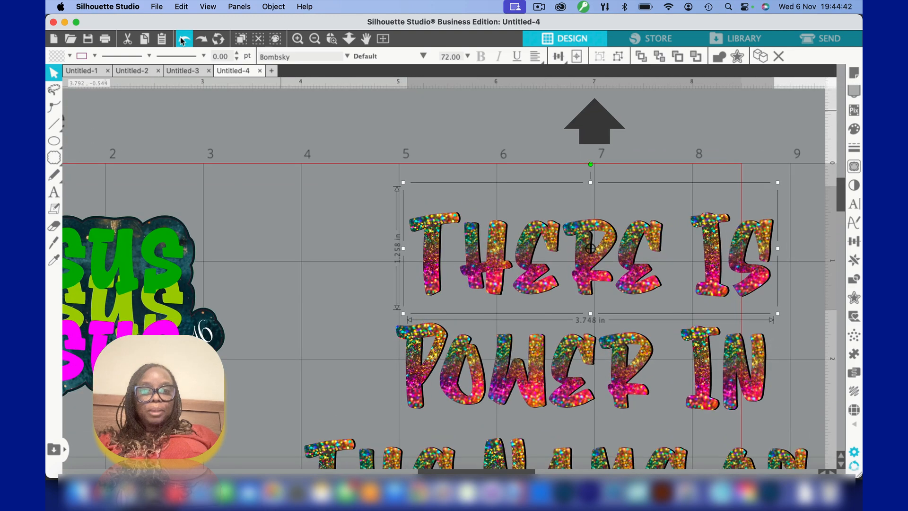
left_click(182, 38)
left_click(182, 39)
left_click(181, 39)
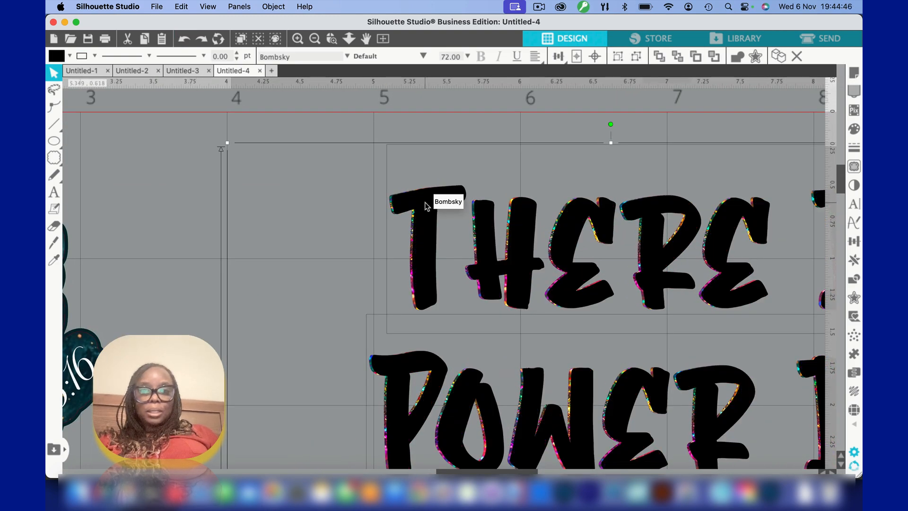
key("super+shift+z")
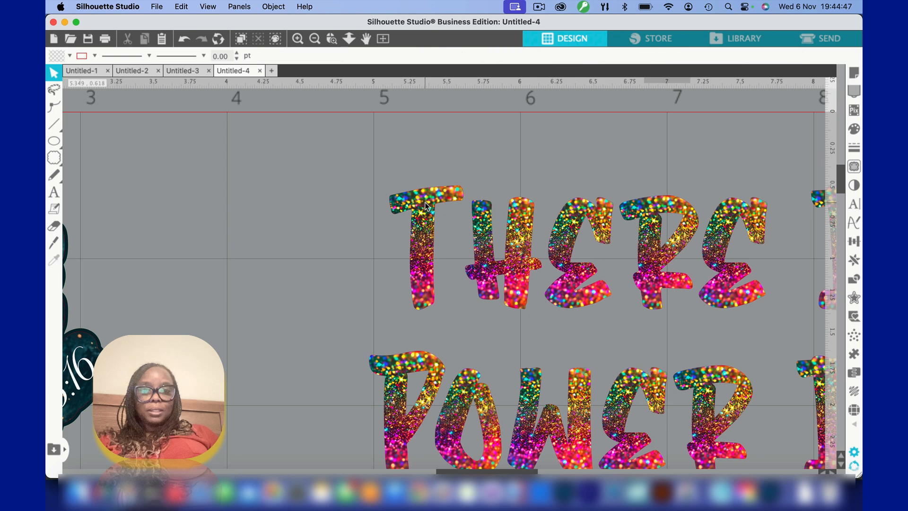
Select all four glitter text lines together with the whole page in view
left_click(315, 38)
left_click(315, 38)
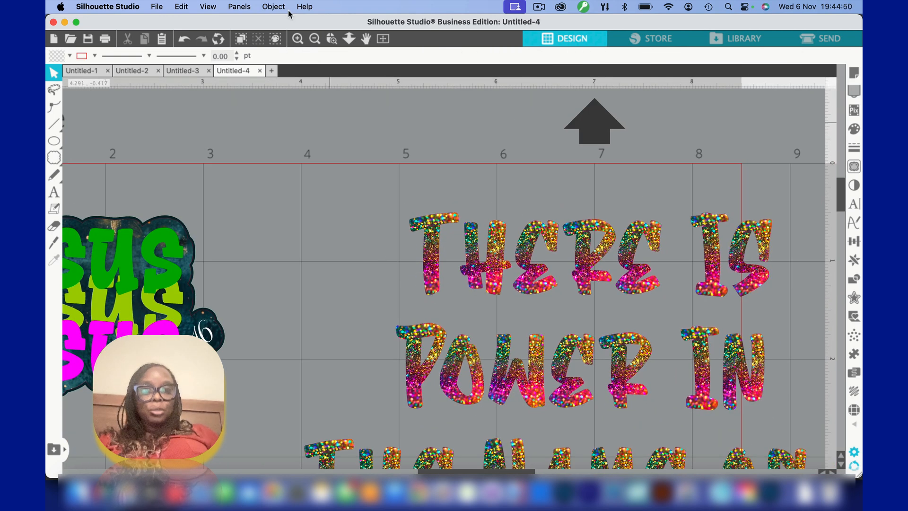
left_click(384, 38)
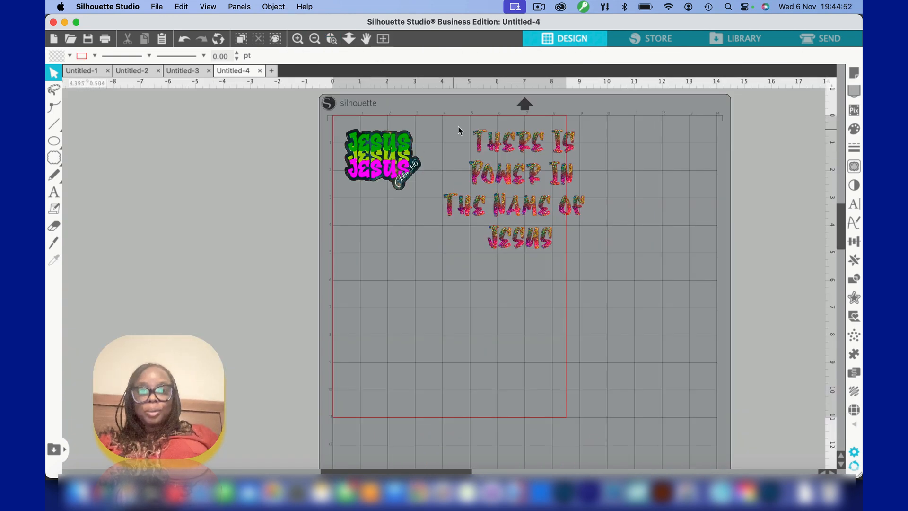
left_click_drag(453, 121, 558, 273)
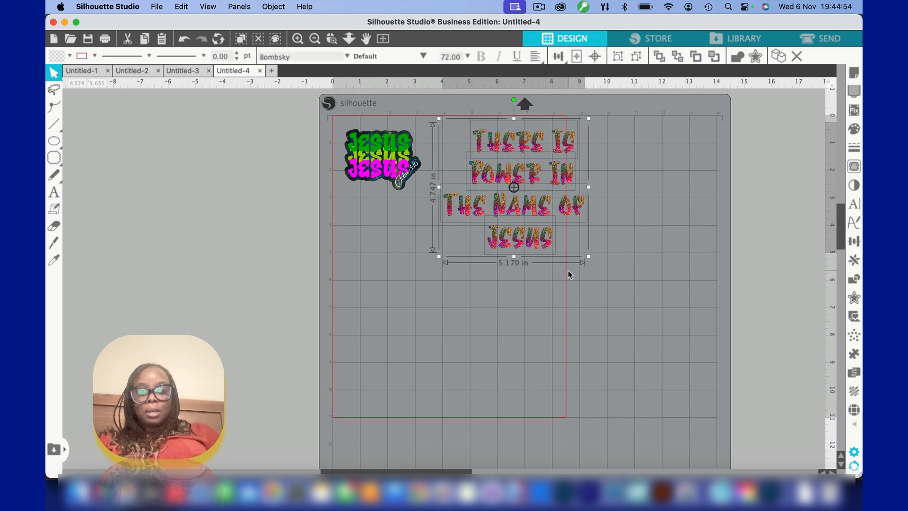
Group the four glitter text lines, duplicate the group and give the copy a black fill and black line colour
key("super+g")
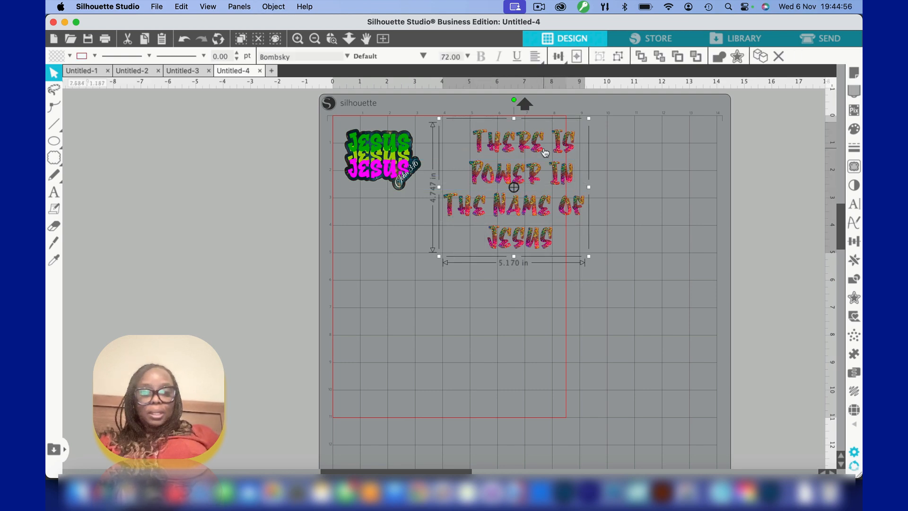
key("super+d")
left_click(69, 57)
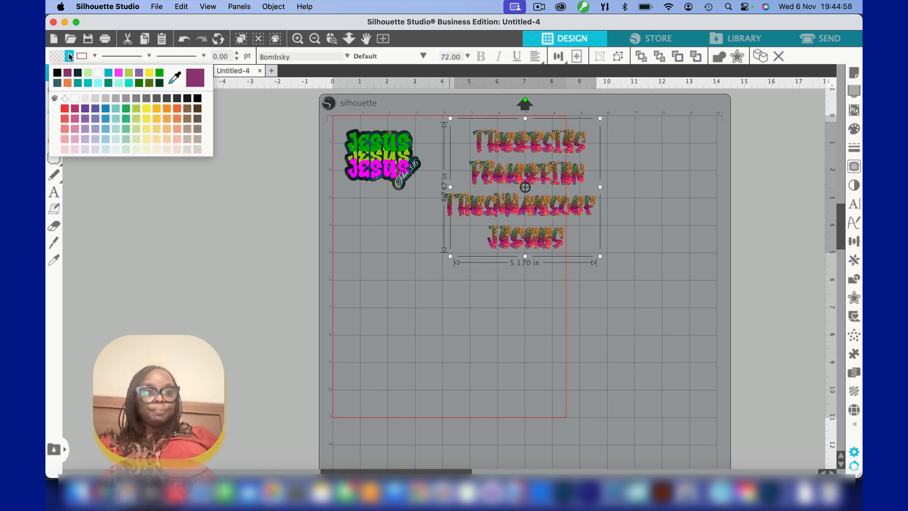
left_click(57, 73)
left_click(96, 57)
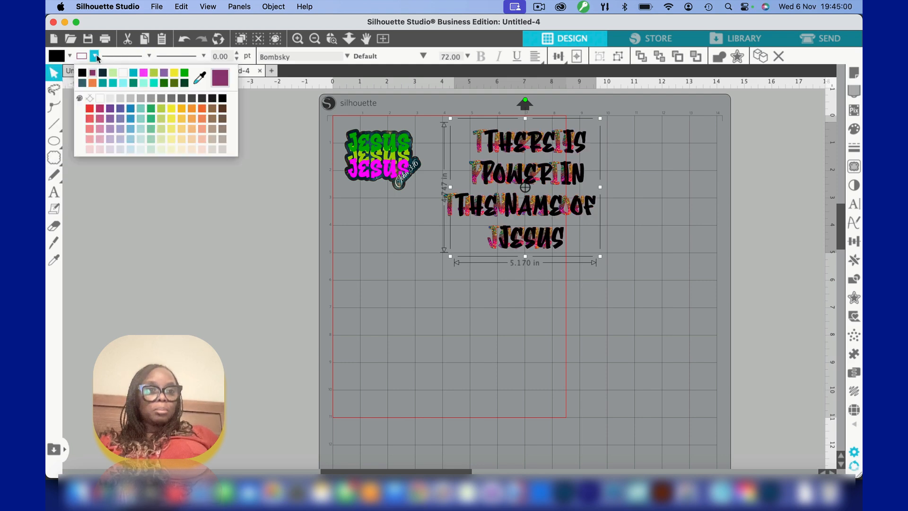
left_click(84, 73)
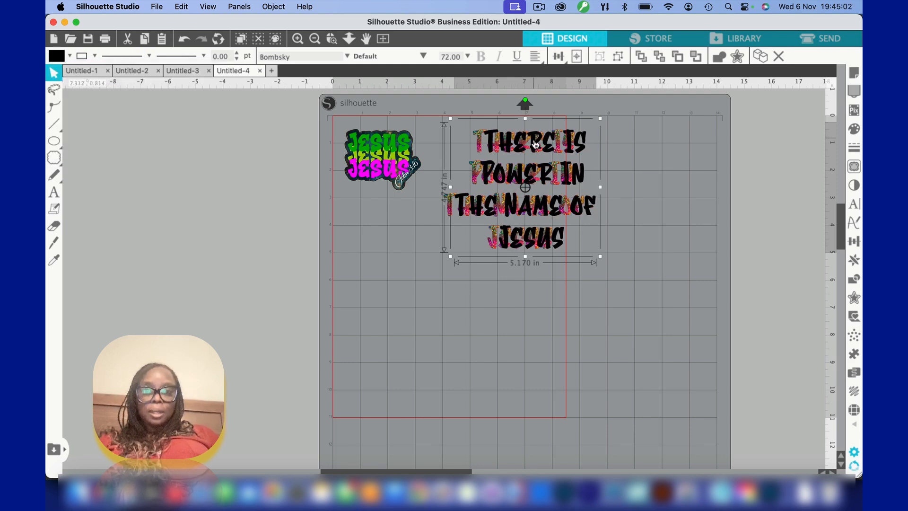
Nudge the black copy left until only a thin offset from the glitter lettering remains, and send it behind the lettering
left_click(332, 39)
left_click(485, 136)
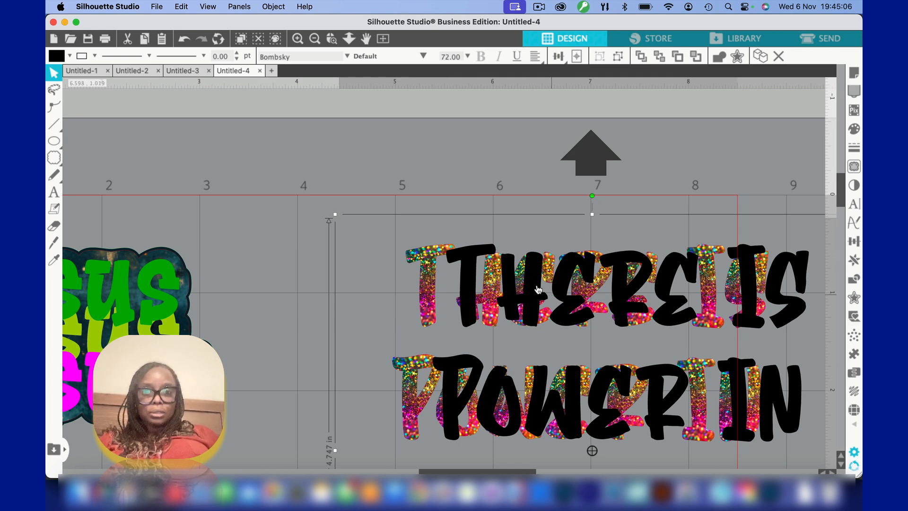
key("Left")
key("Left")
key("Left")
key("Left")
key("Left")
key("Left")
key("Left")
key("Left")
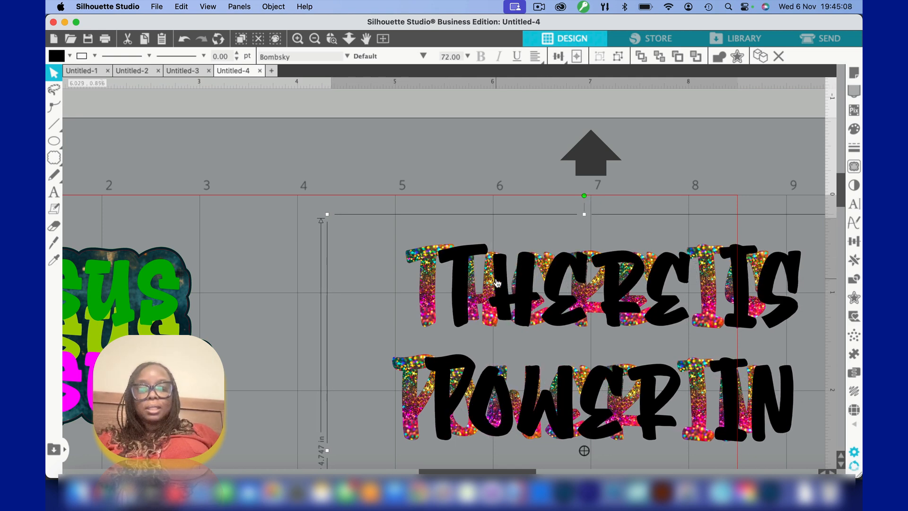
key("Left")
key("Left")
key("Left")
key("Left")
key("Left")
key("Left")
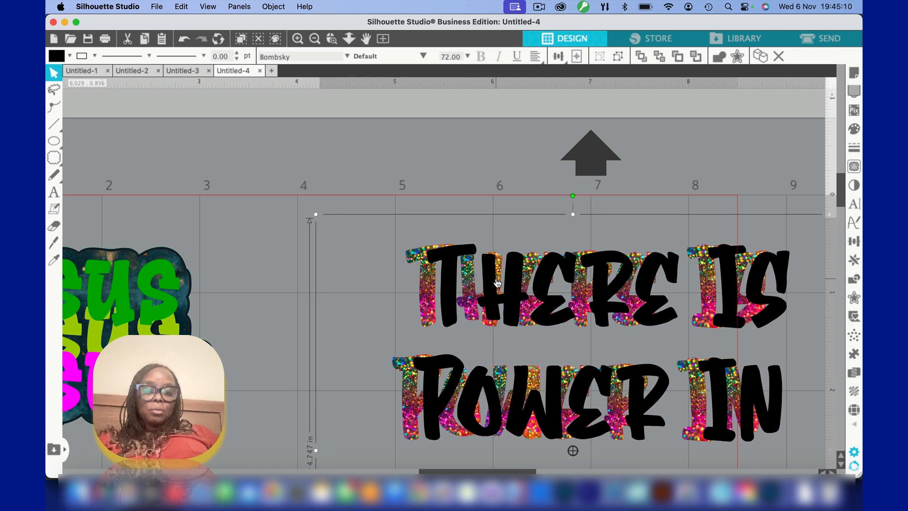
key("Left")
key("Left")
key("Left")
key("Left")
key("Left")
key("Left")
key("Left")
key("Left")
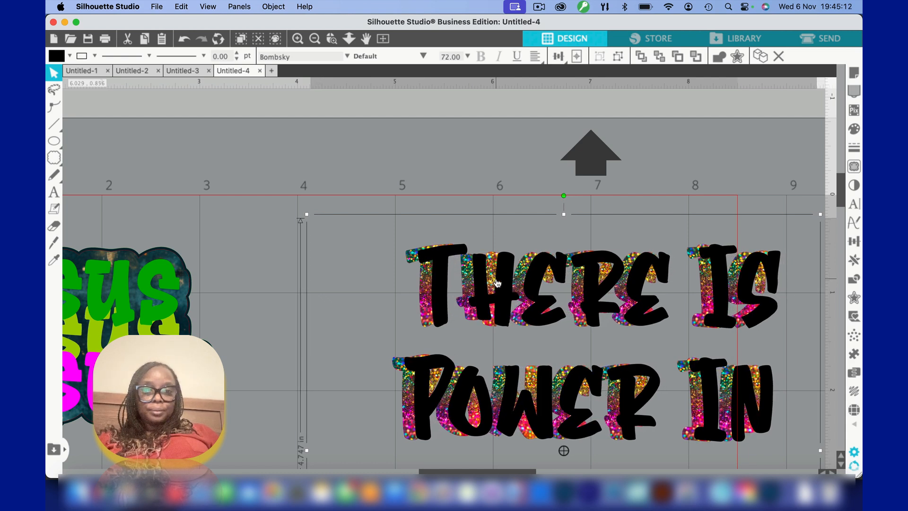
key("Left")
key("Left")
key("Left")
key("Left")
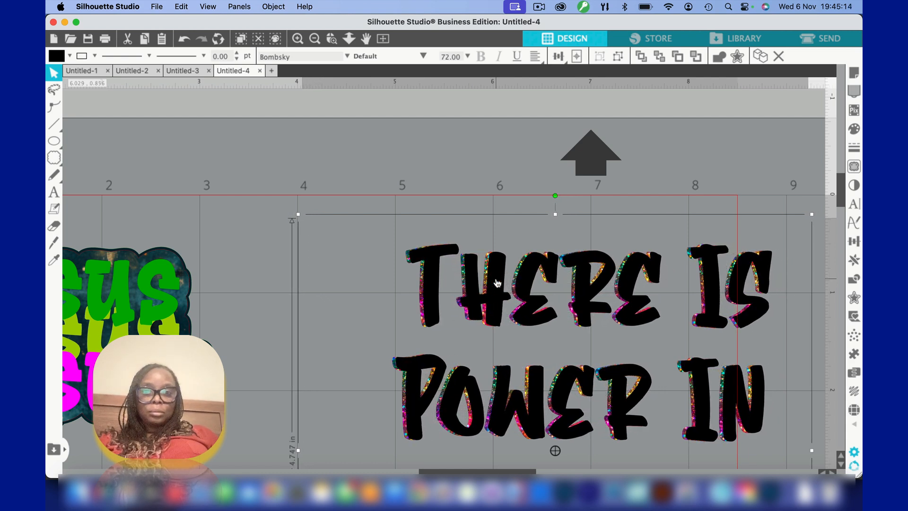
left_click(659, 56)
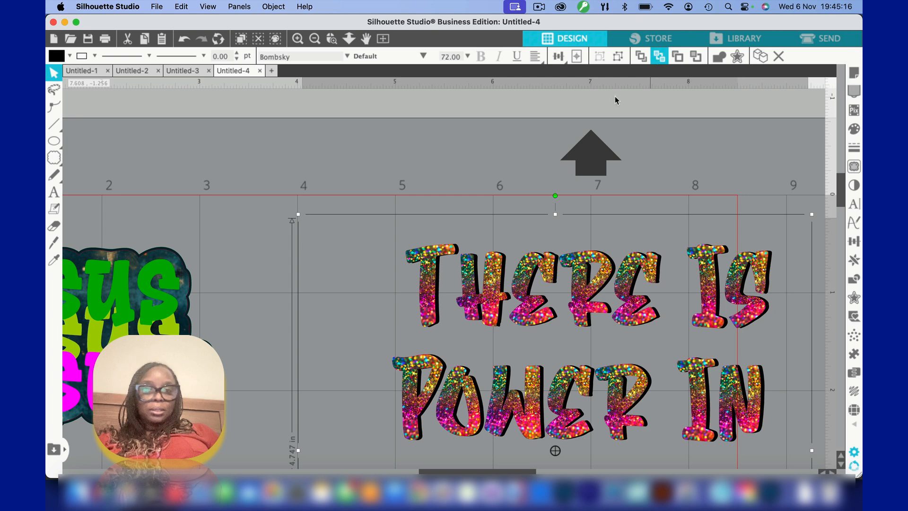
Check the shadow on all four lines, and group the glitter lettering with its black shadow copy
scroll(388, 296, "down", 5)
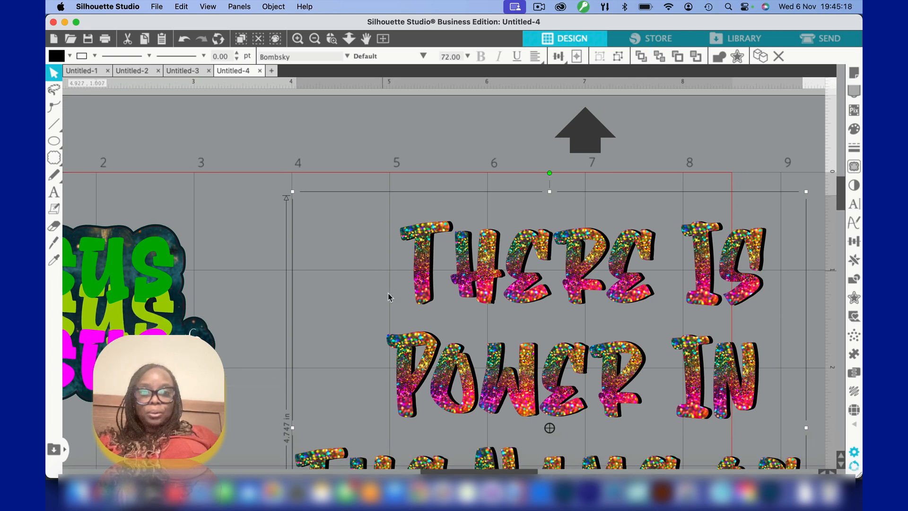
scroll(388, 297, "down", 2)
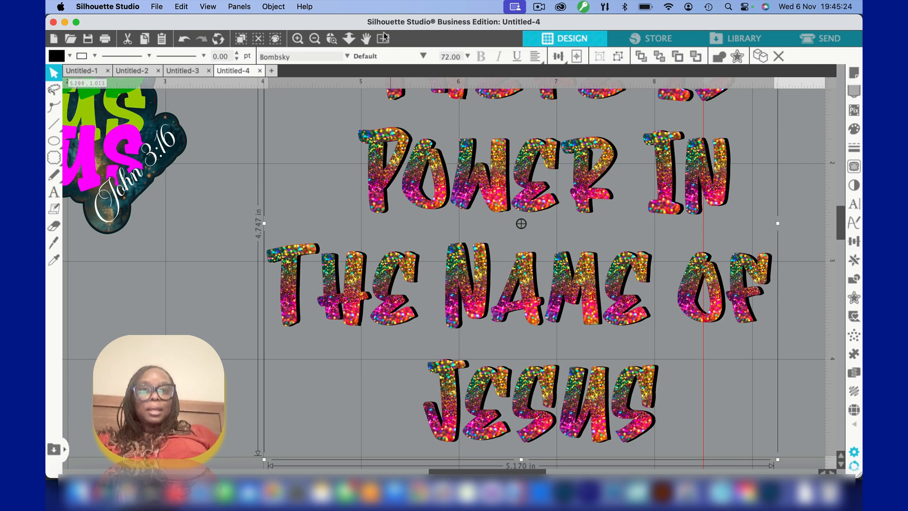
left_click(315, 40)
left_click(315, 40)
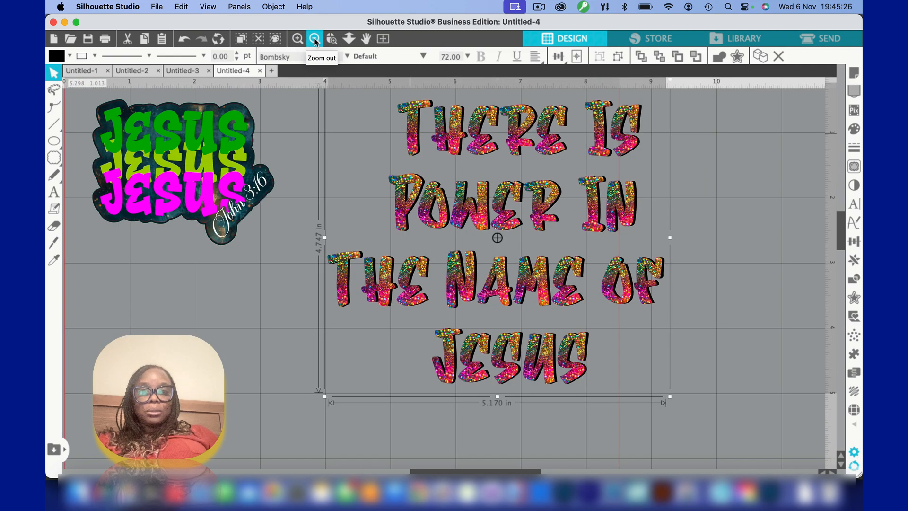
left_click(315, 40)
left_click(315, 39)
left_click(343, 153)
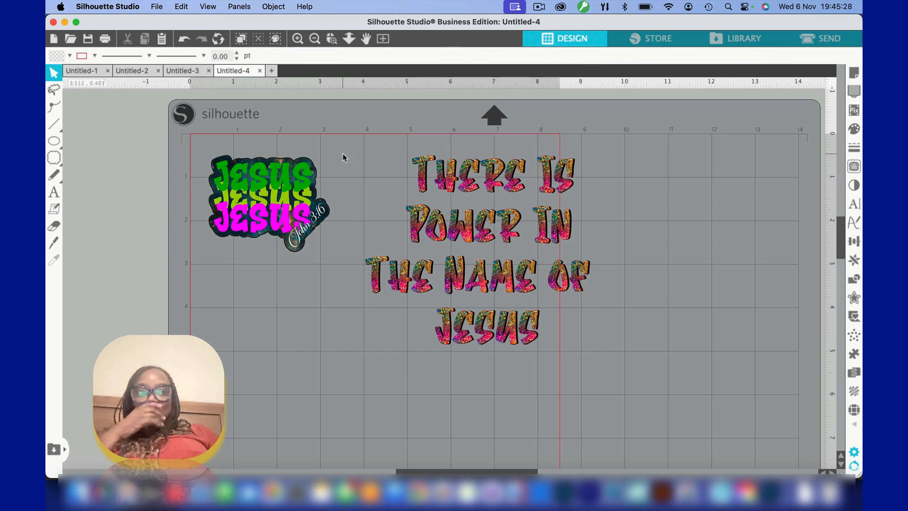
left_click(532, 297)
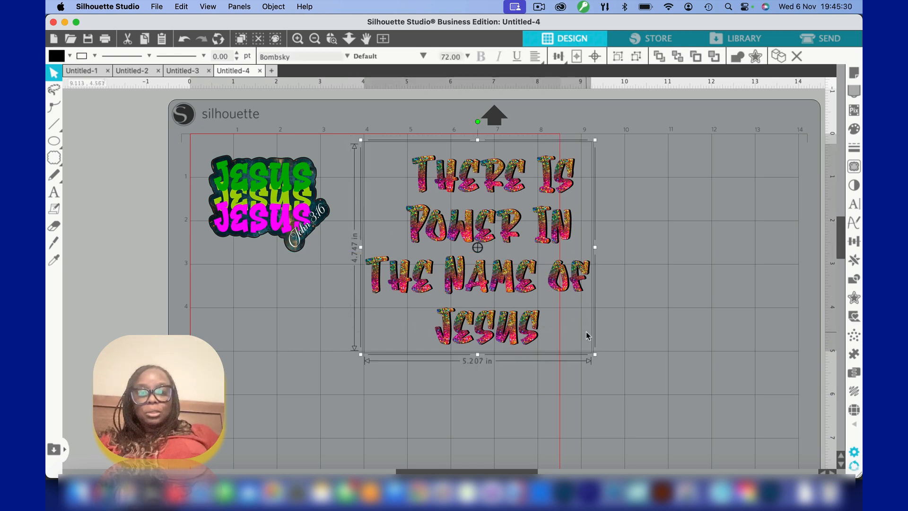
key("super+g")
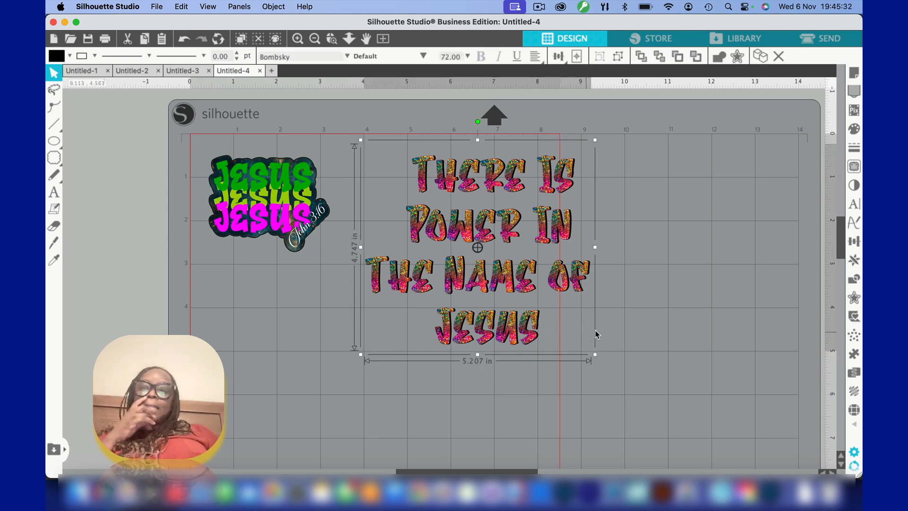
Apply a 0.270 in offset with rounded corners around the grouped lettering
left_click(853, 299)
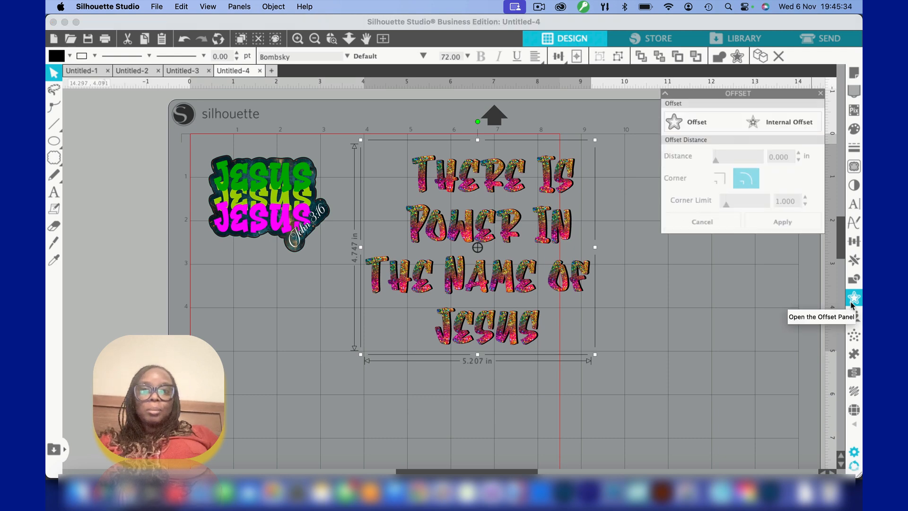
left_click(717, 126)
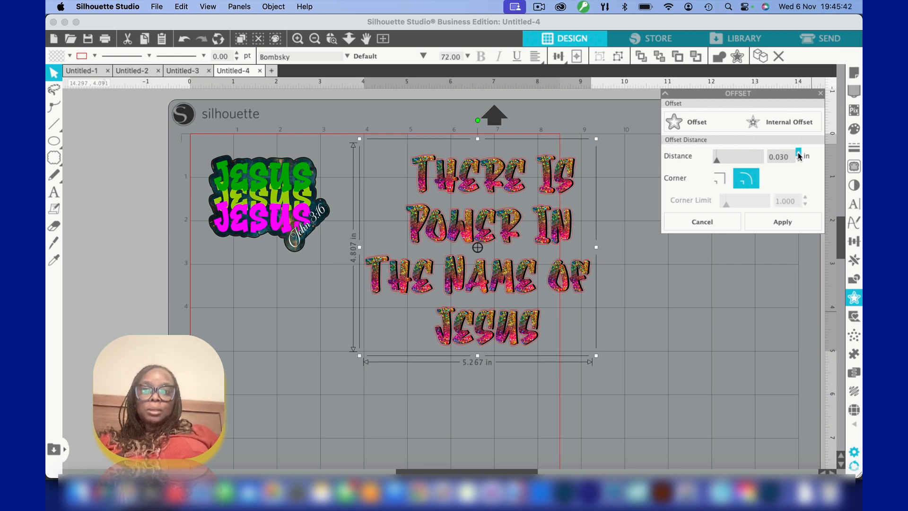
scroll(778, 159, "up", 1)
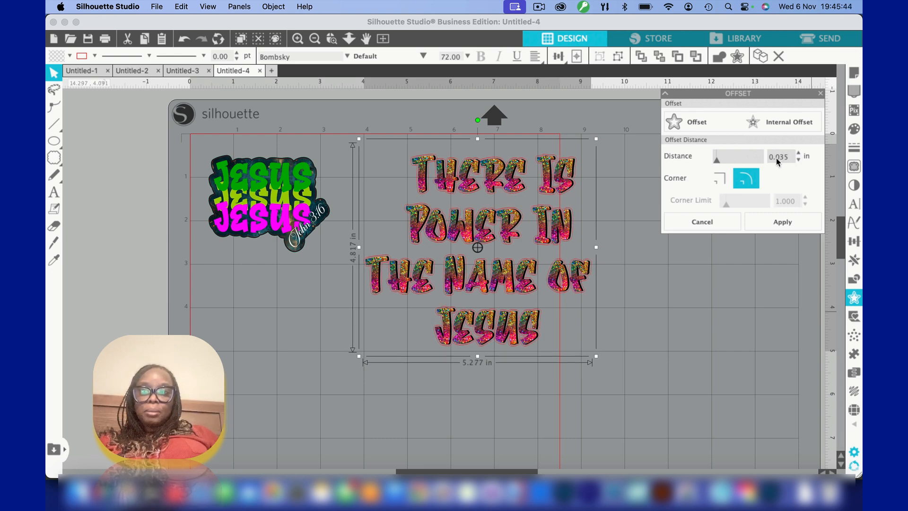
scroll(779, 162, "up", 1)
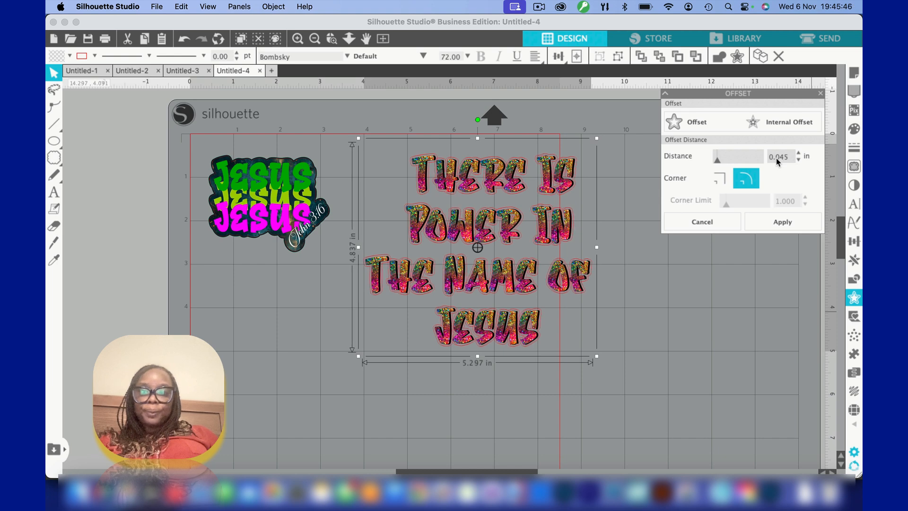
scroll(778, 162, "up", 1)
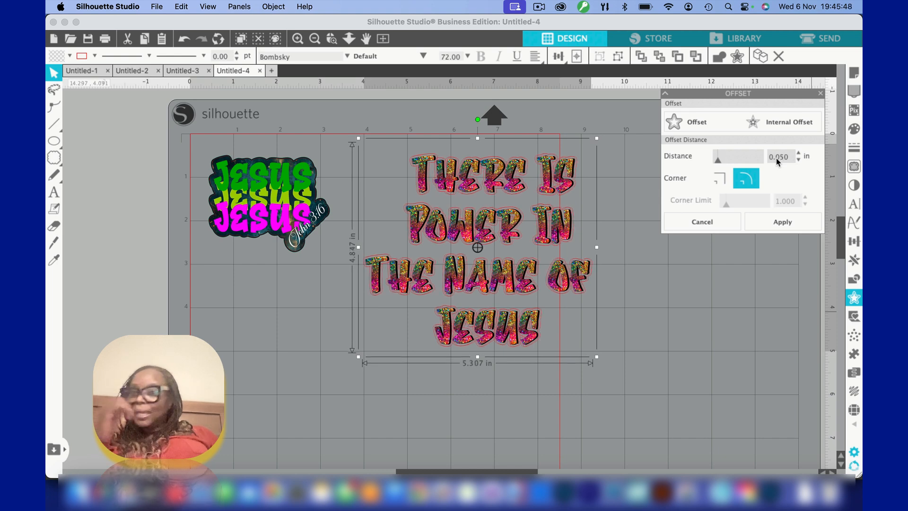
scroll(779, 162, "up", 1)
scroll(778, 161, "up", 1)
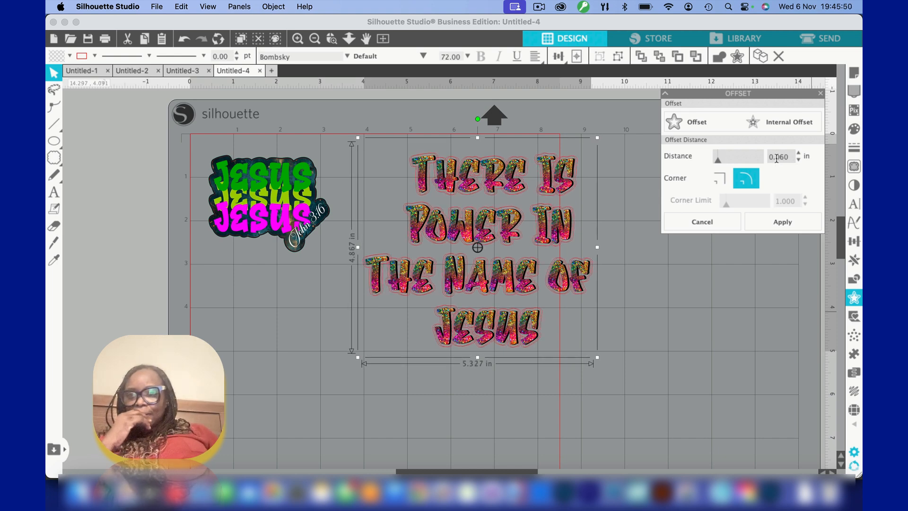
left_click_drag(776, 156, 783, 156)
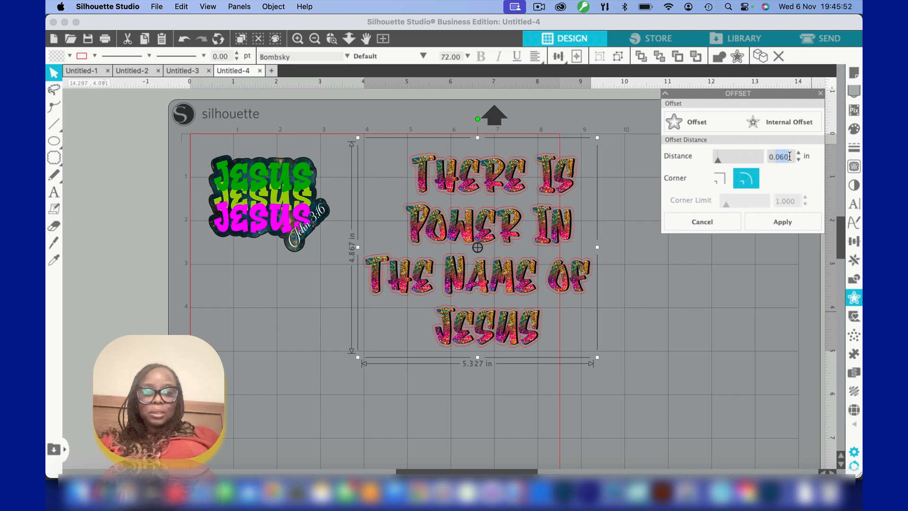
type("27")
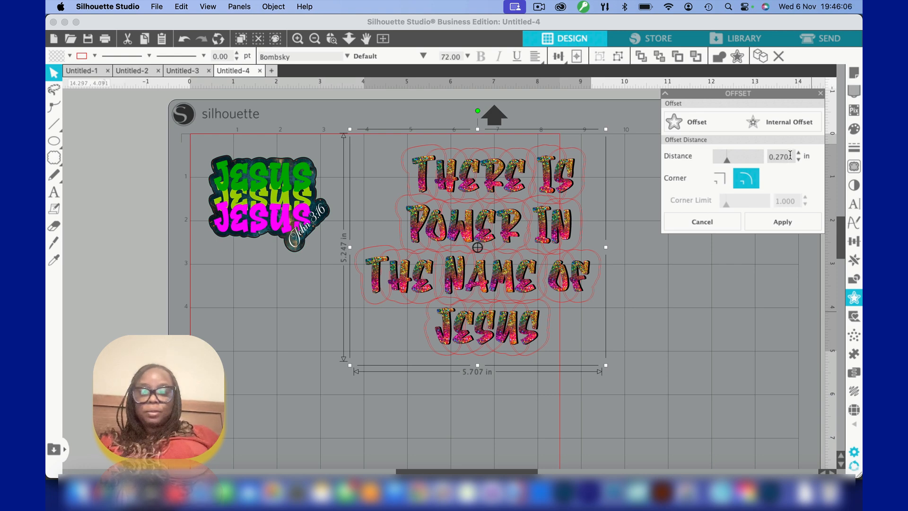
left_click(780, 222)
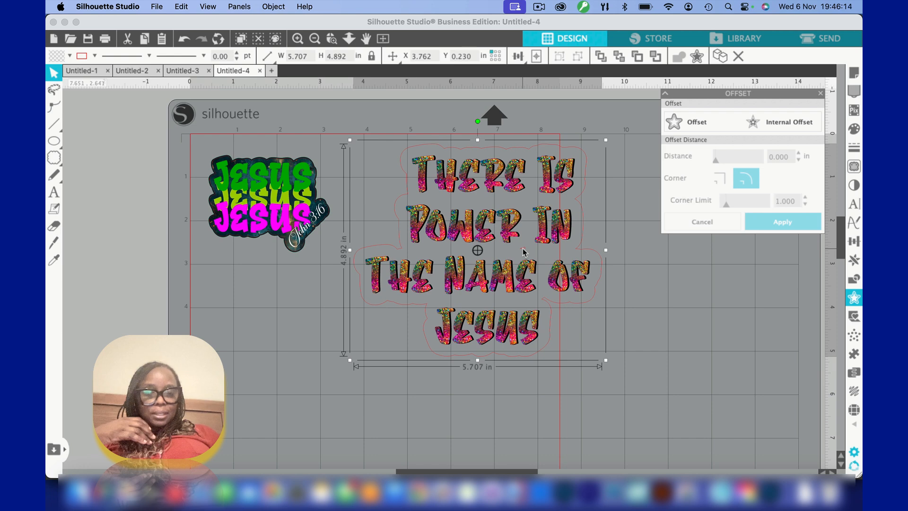
Release the offset outline's compound path and delete the small stray sliver between the "Power In" and "The Name Of" lines
left_click(332, 38)
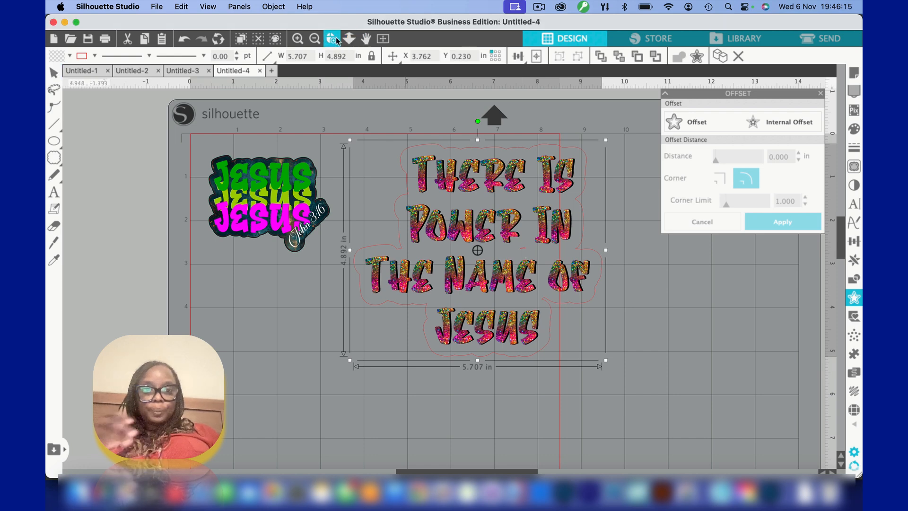
left_click(518, 252)
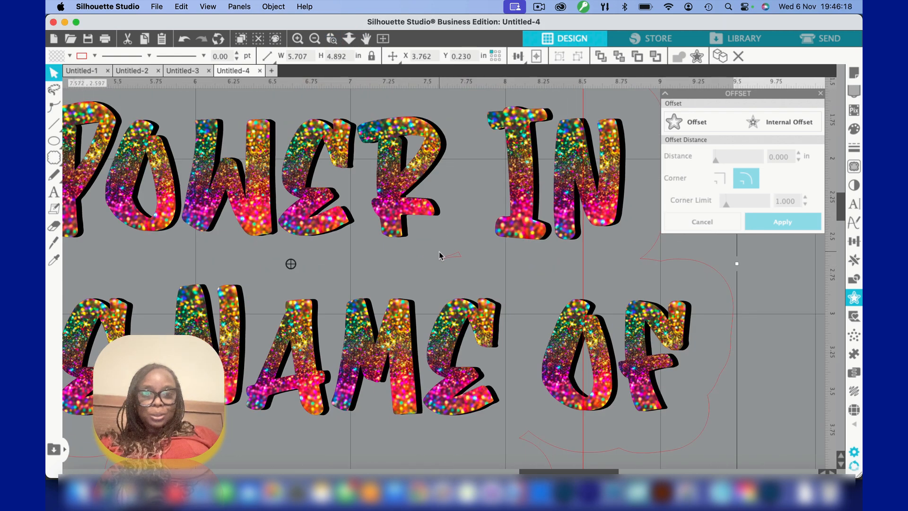
left_click(315, 38)
left_click(314, 38)
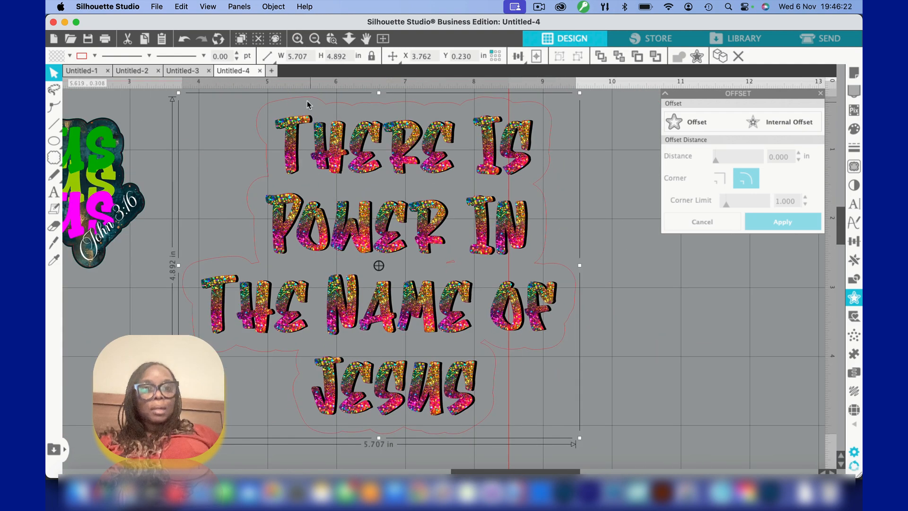
left_click(273, 7)
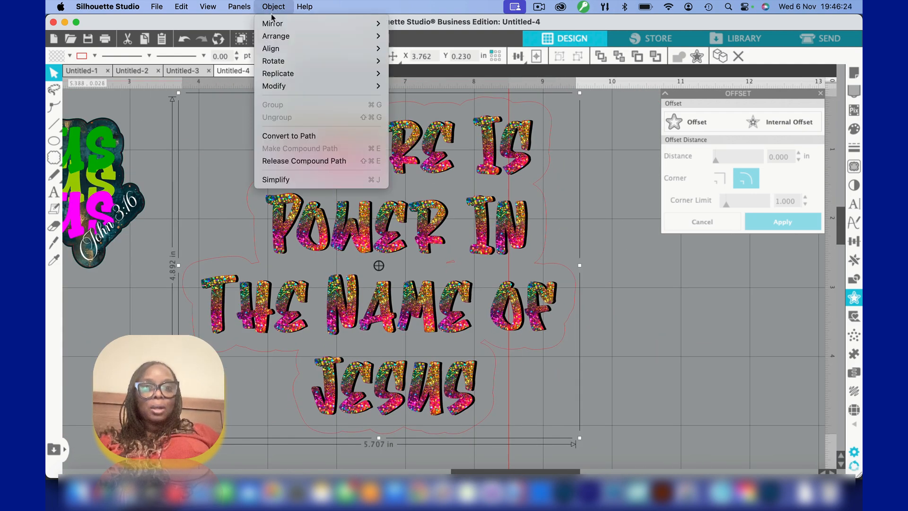
left_click(288, 161)
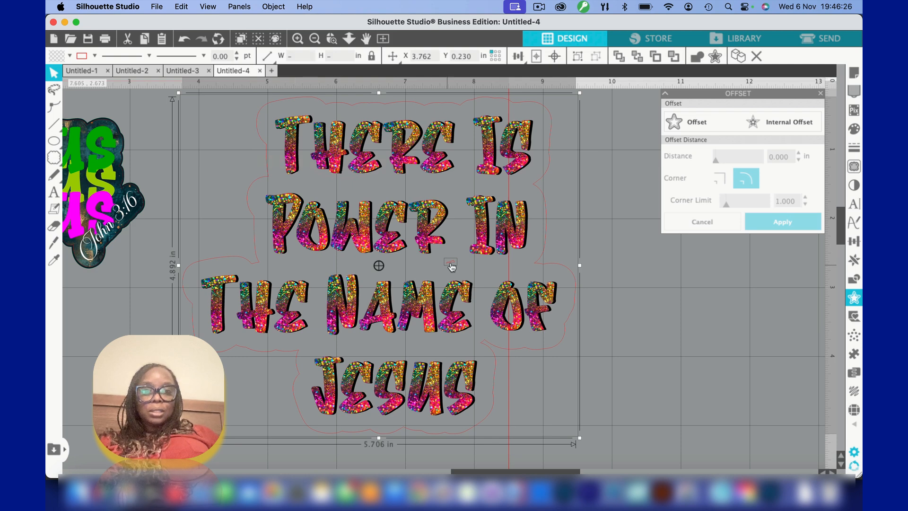
left_click(649, 249)
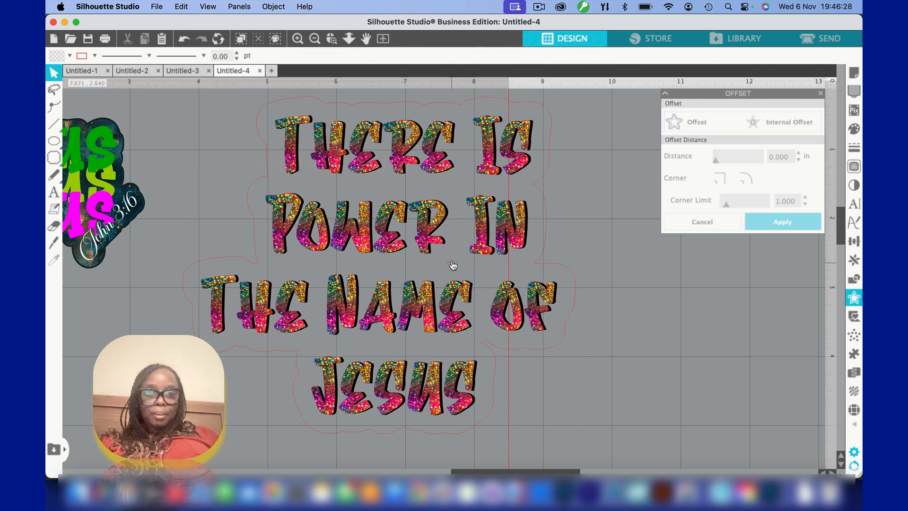
left_click(451, 263)
key("Delete")
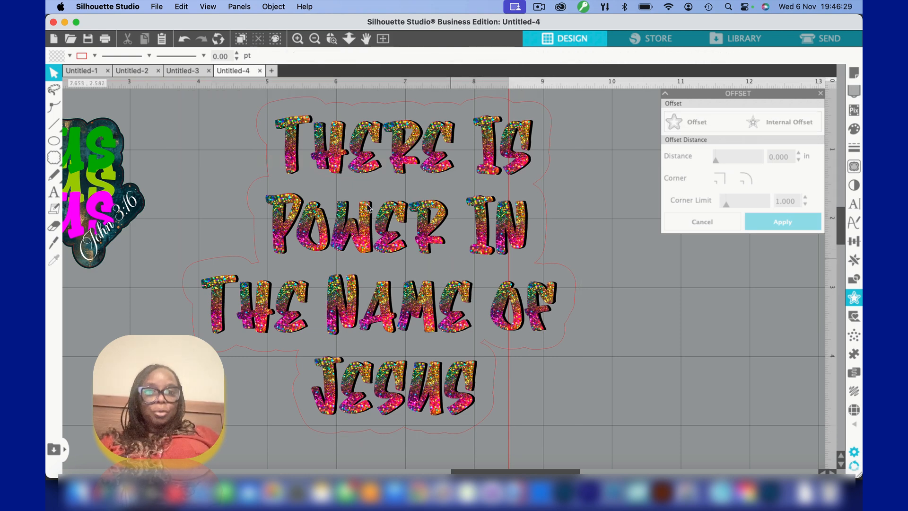
Shrink the red offset outline from its corners to about 5.376 by 4.608 in, fitting it closer around the glitter lettering
left_click(264, 116)
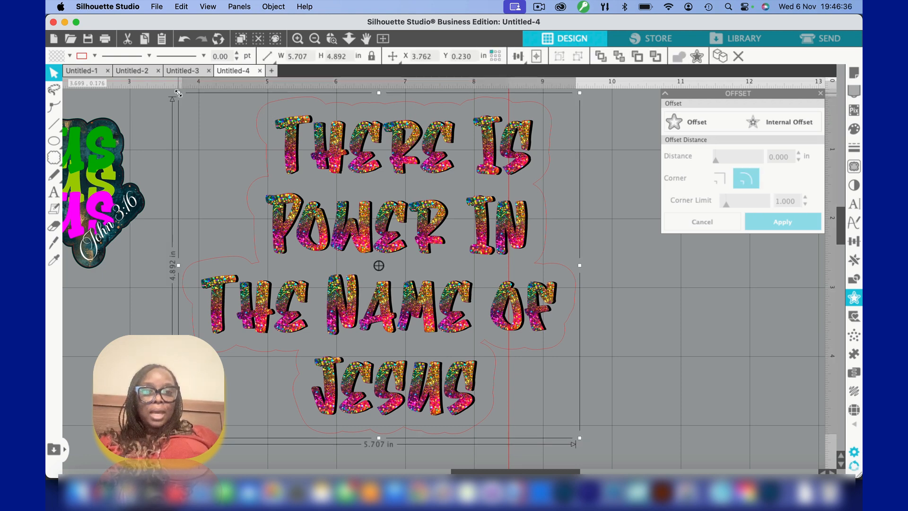
left_click_drag(179, 95, 191, 102)
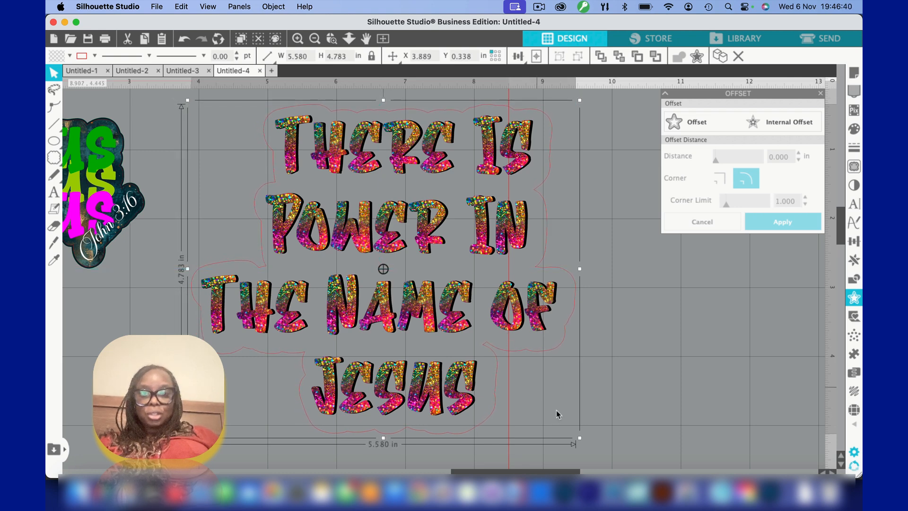
left_click_drag(577, 440, 570, 437)
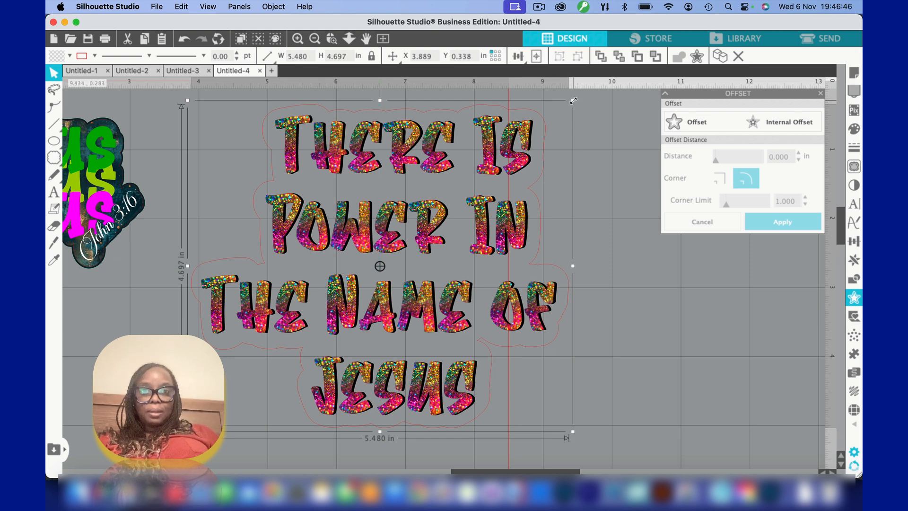
left_click_drag(574, 102, 569, 103)
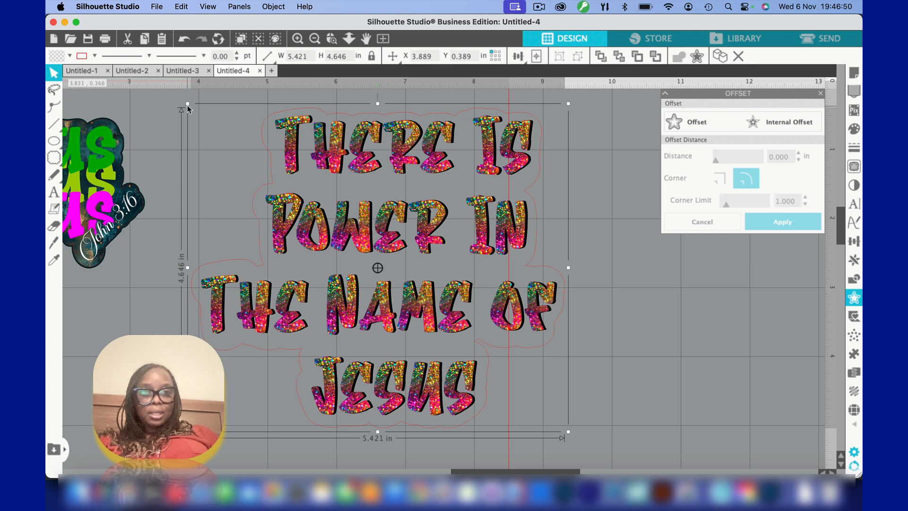
left_click_drag(187, 107, 191, 107)
left_click(151, 107)
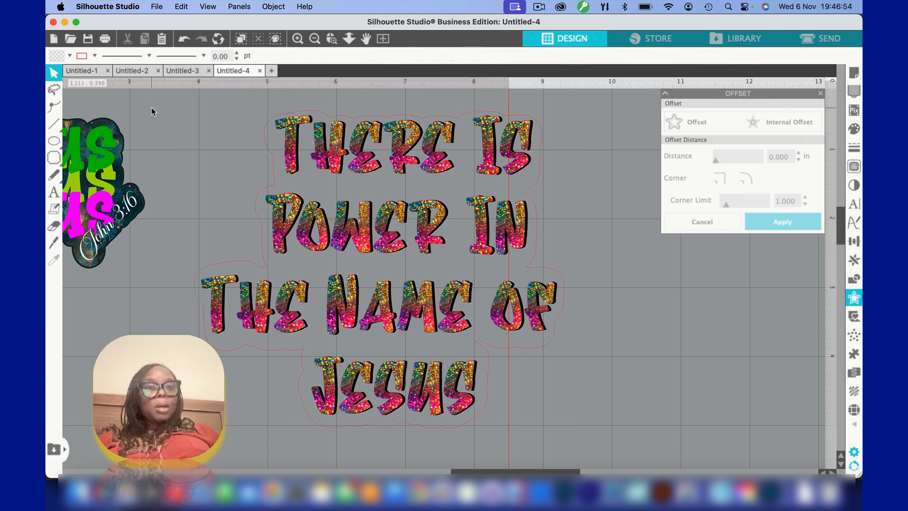
left_click(308, 113)
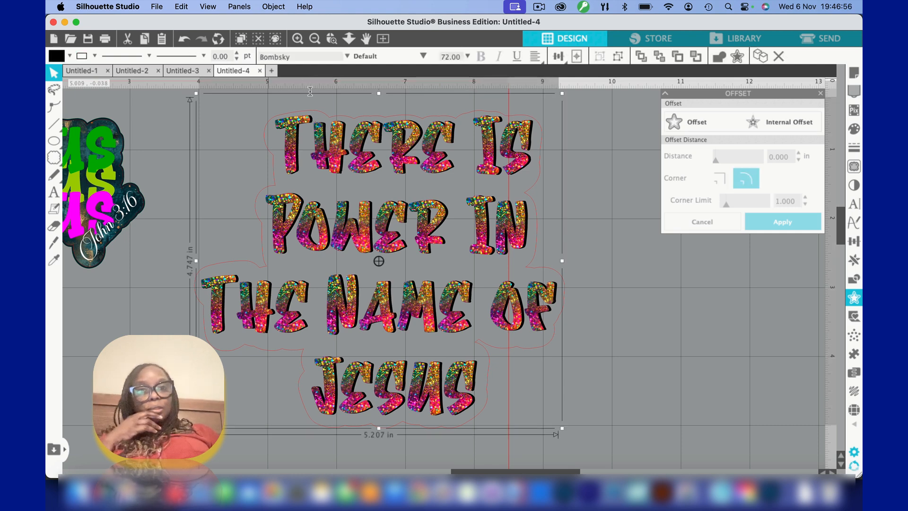
left_click(174, 107)
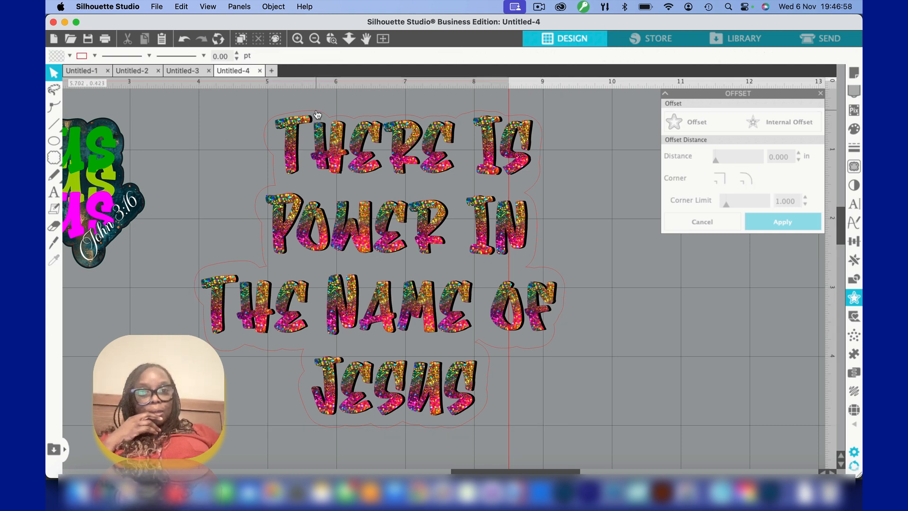
Try the blue glitter, teal-to-coral with gold dots, and orange glitter patterns as the offset outline's fill
left_click(377, 268)
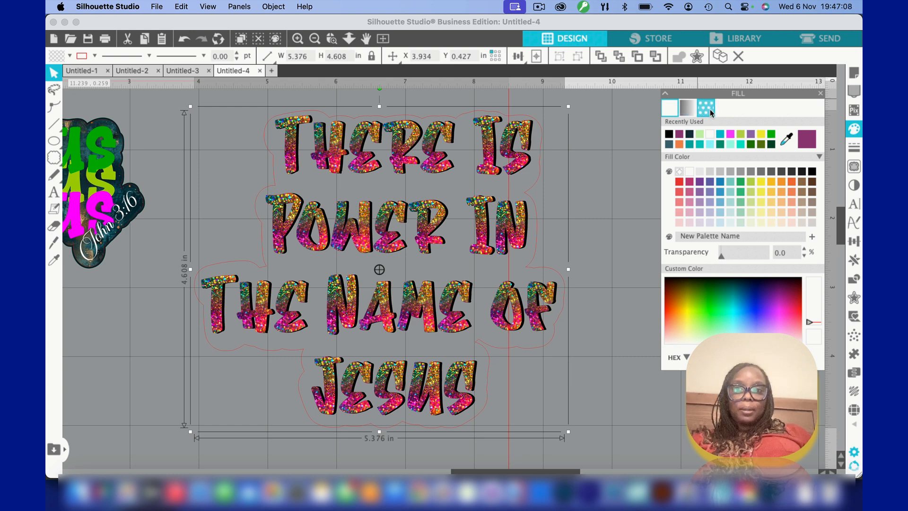
left_click(711, 113)
scroll(719, 179, "down", 10)
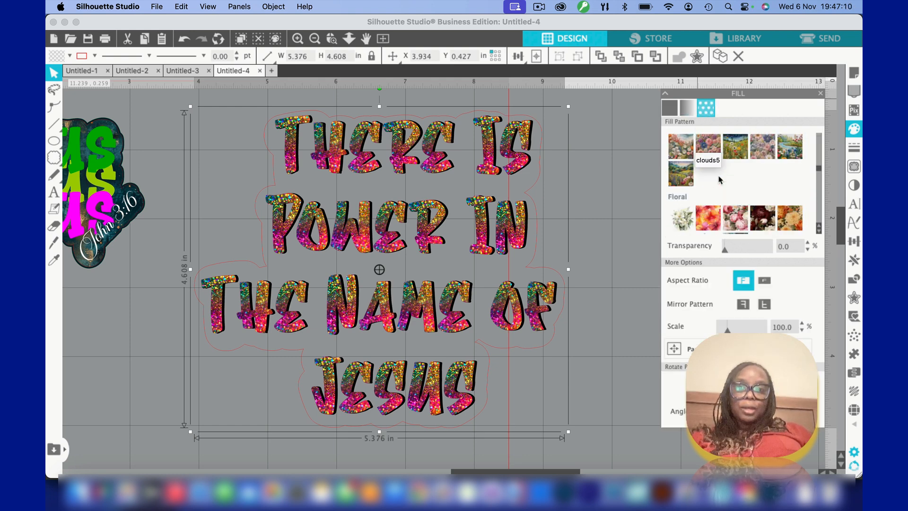
scroll(720, 180, "down", 10)
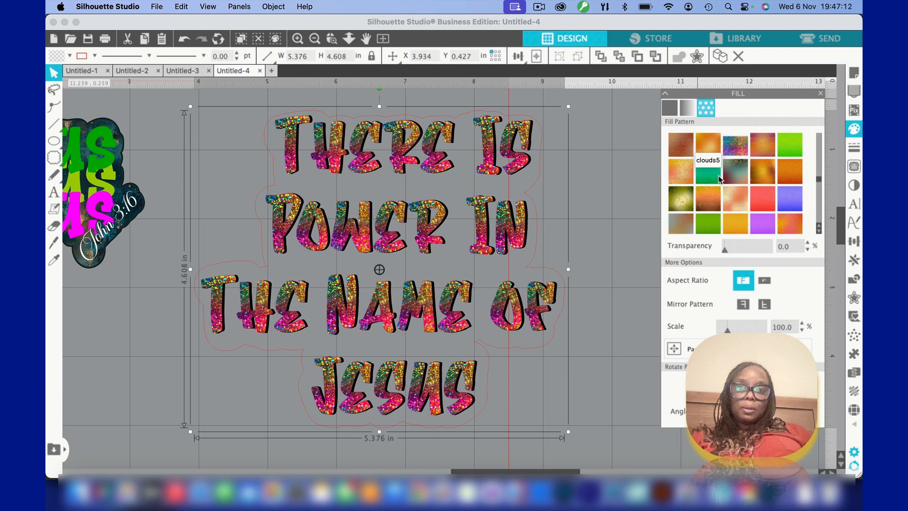
scroll(719, 176, "down", 3)
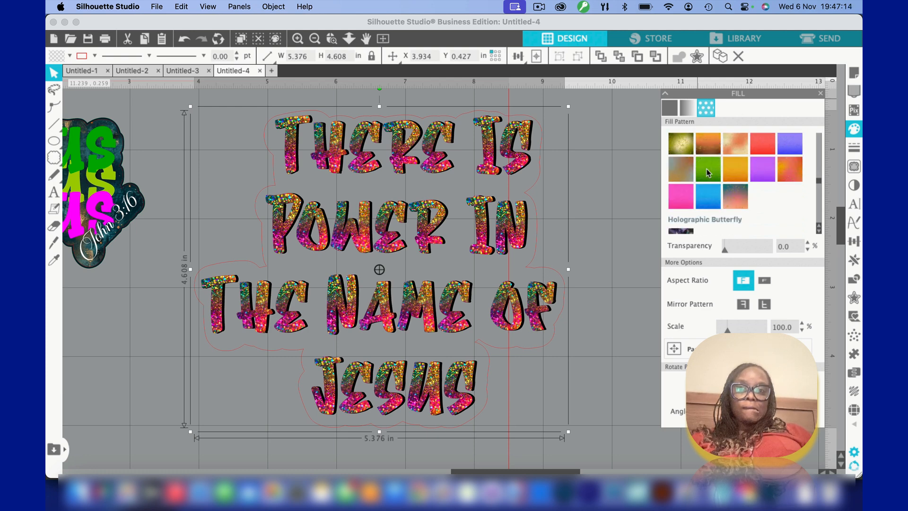
left_click(707, 199)
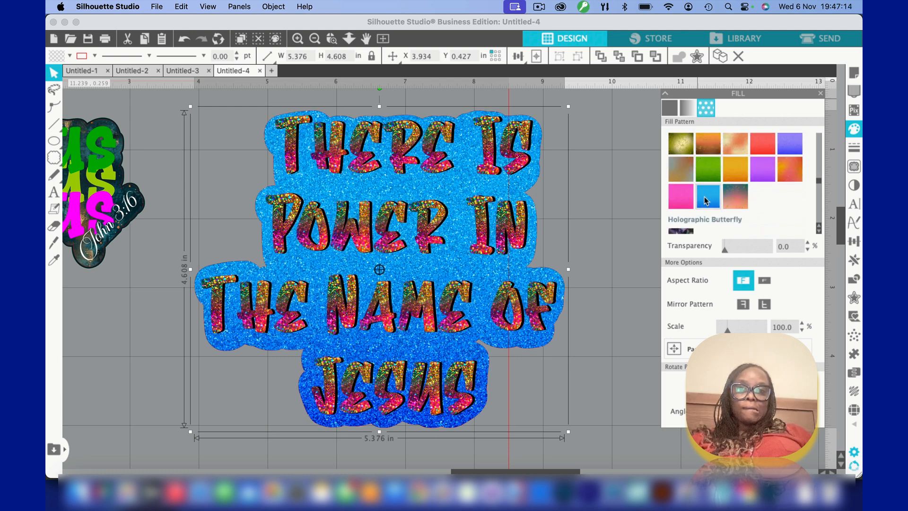
left_click(734, 200)
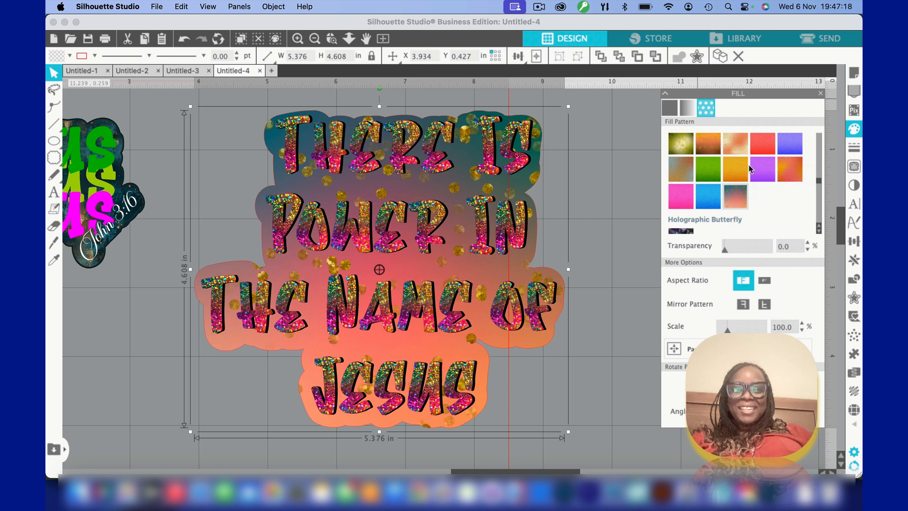
left_click(729, 165)
Try a pastel alcohol ink pattern and a swirling orange-red pattern as the offset outline's fill
scroll(727, 161, "down", 10)
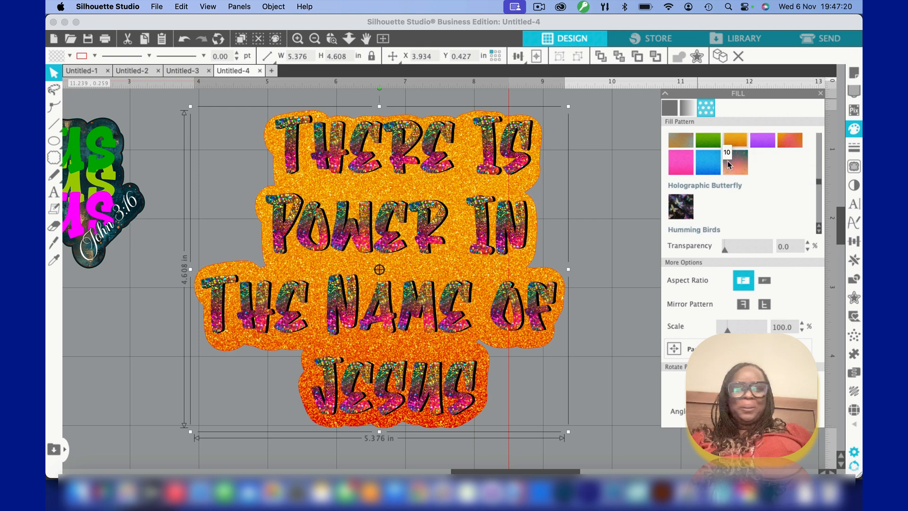
scroll(727, 161, "down", 10)
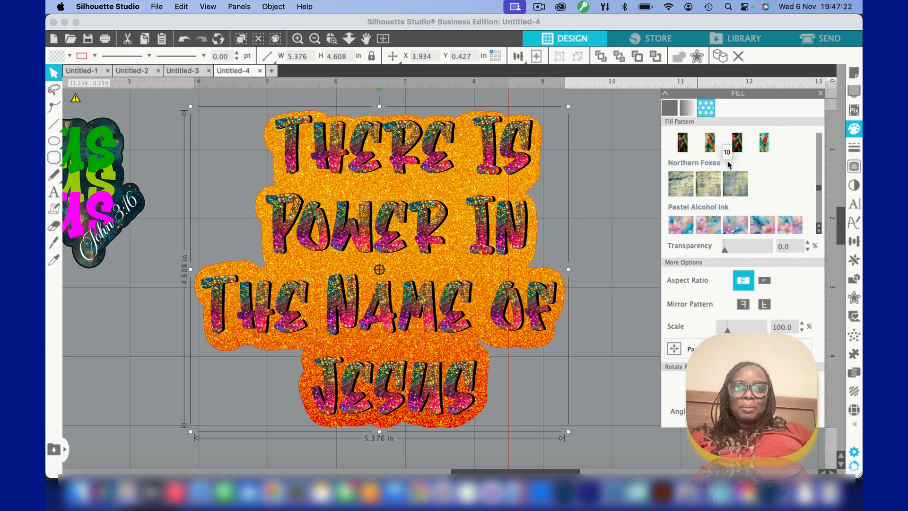
left_click(712, 177)
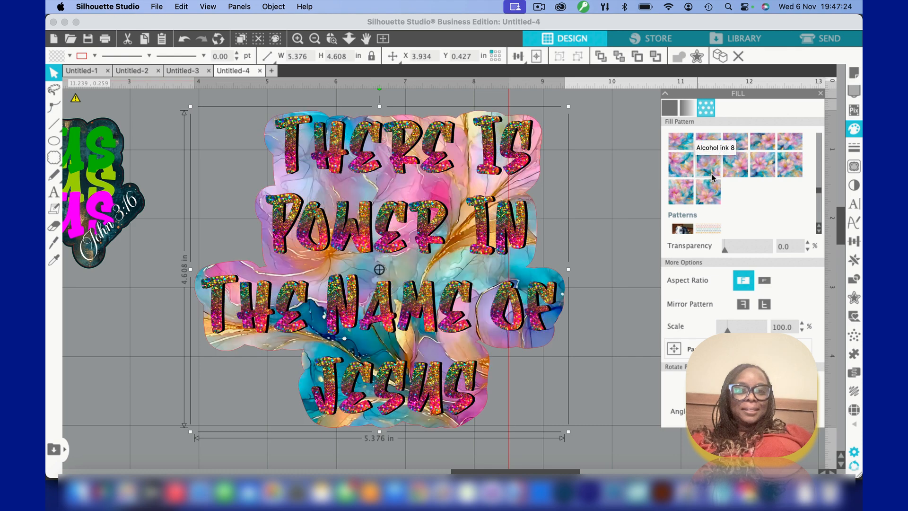
scroll(712, 177, "down", 5)
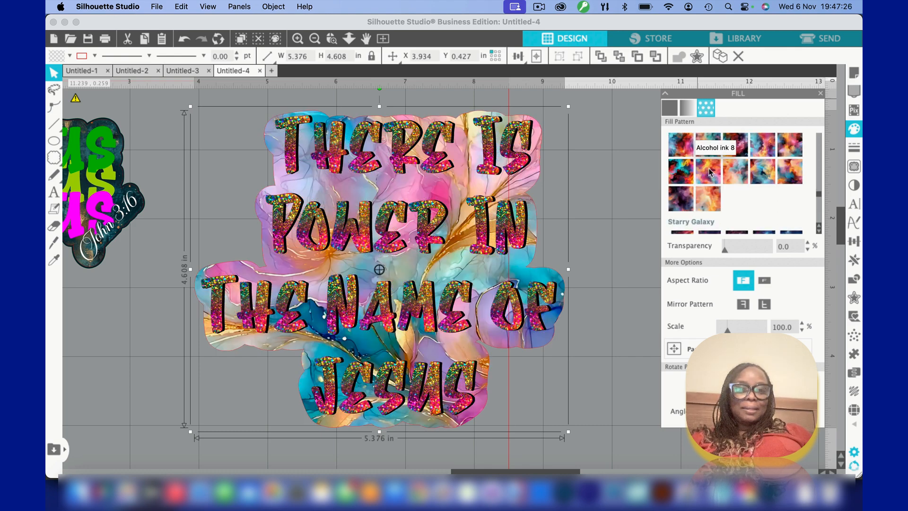
left_click(709, 171)
left_click(708, 204)
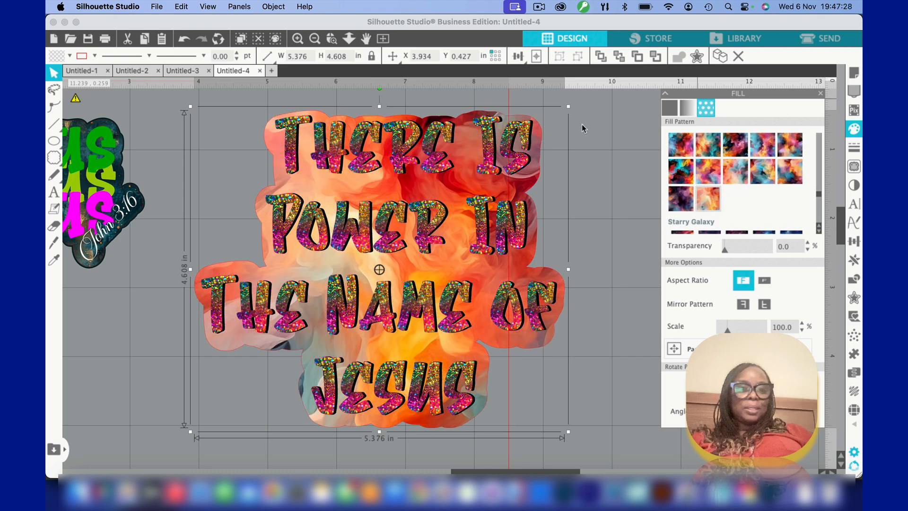
Fill the offset shape behind the lettering with solid white
left_click(69, 56)
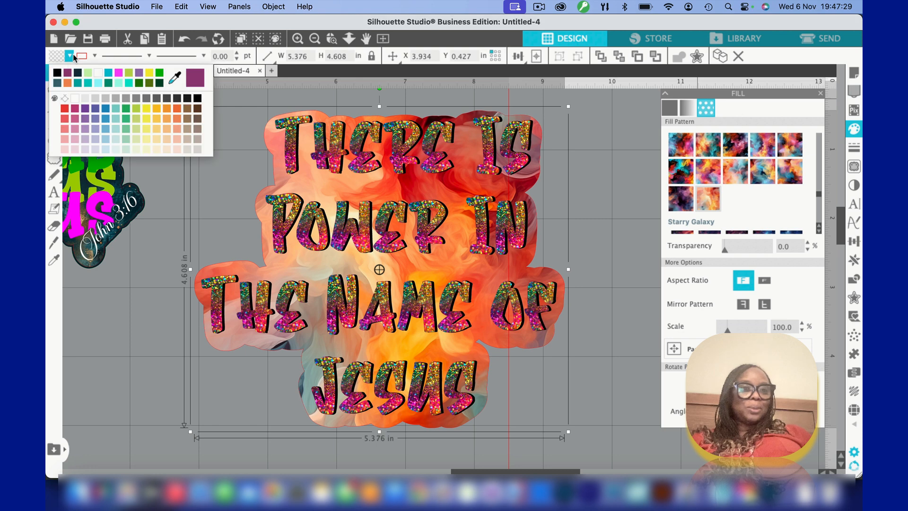
left_click(98, 72)
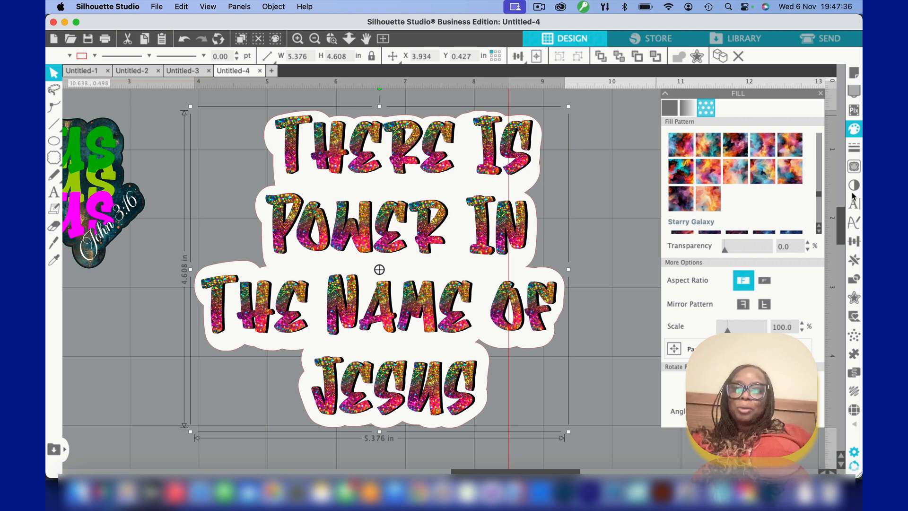
Apply a second offset of 0.165 in with rounded corners around the white backing shape
left_click(855, 299)
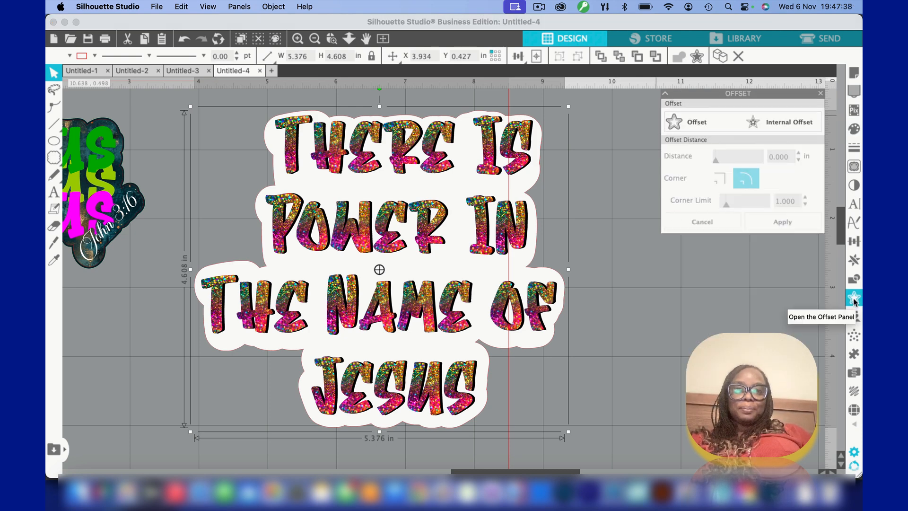
left_click(697, 124)
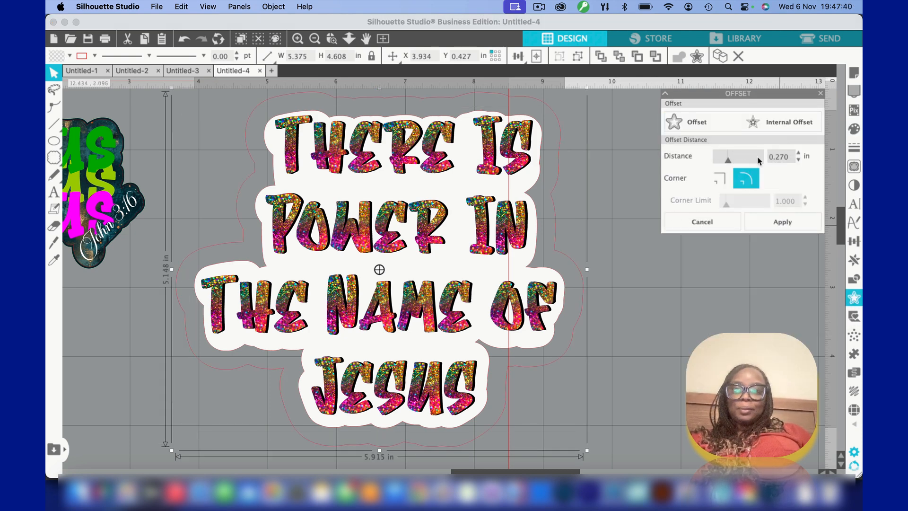
left_click(798, 162)
left_click(798, 162)
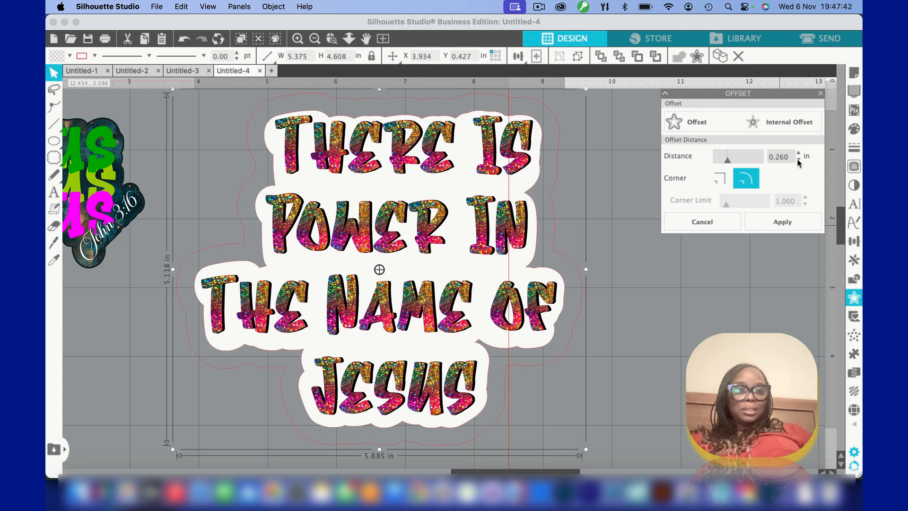
left_click(798, 163)
left_click(798, 162)
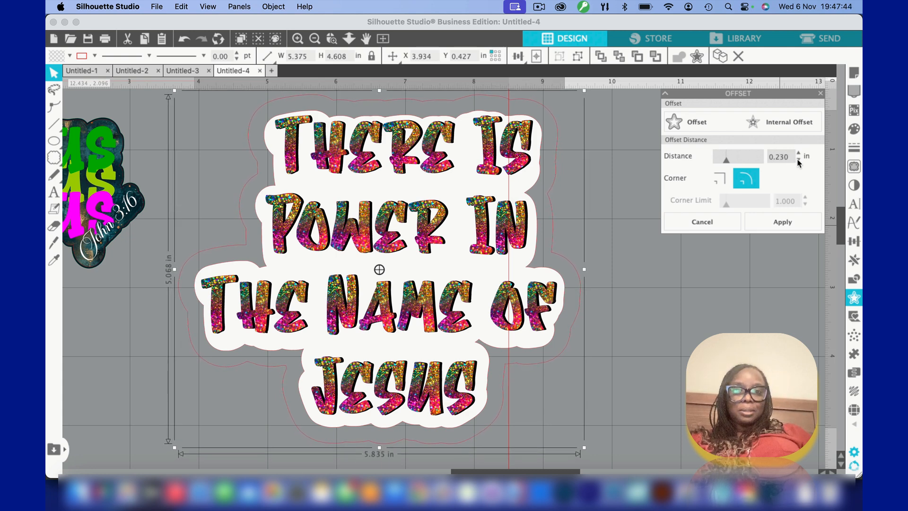
left_click(799, 162)
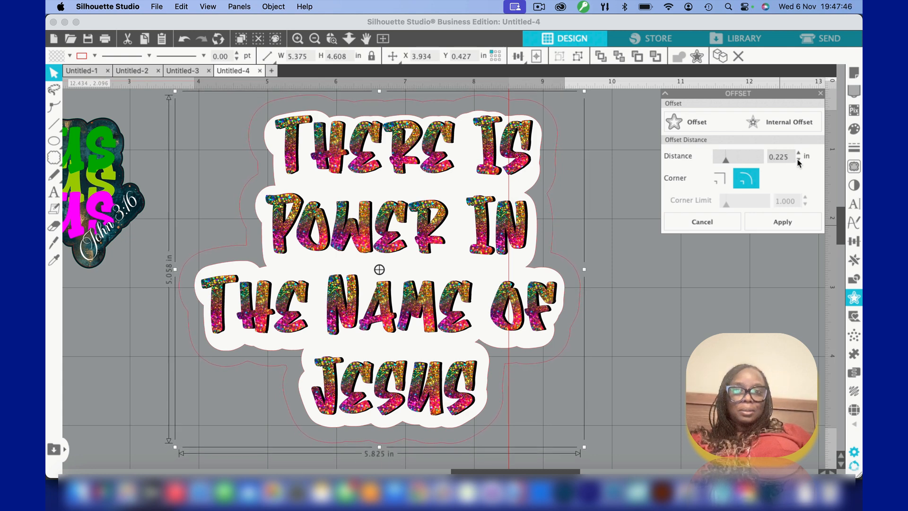
left_click(798, 162)
left_click(798, 162)
left_click(798, 163)
left_click(798, 162)
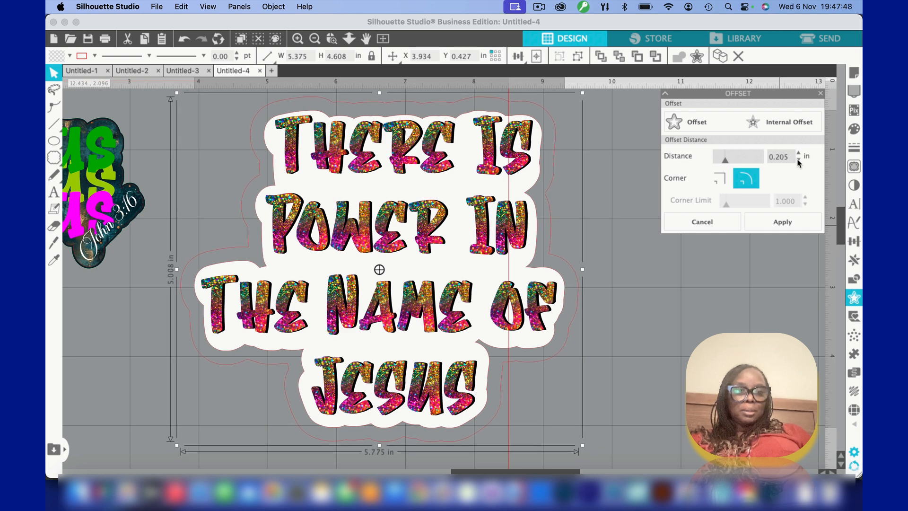
left_click(799, 163)
left_click(798, 162)
left_click(798, 163)
left_click(799, 162)
left_click(799, 163)
left_click(799, 162)
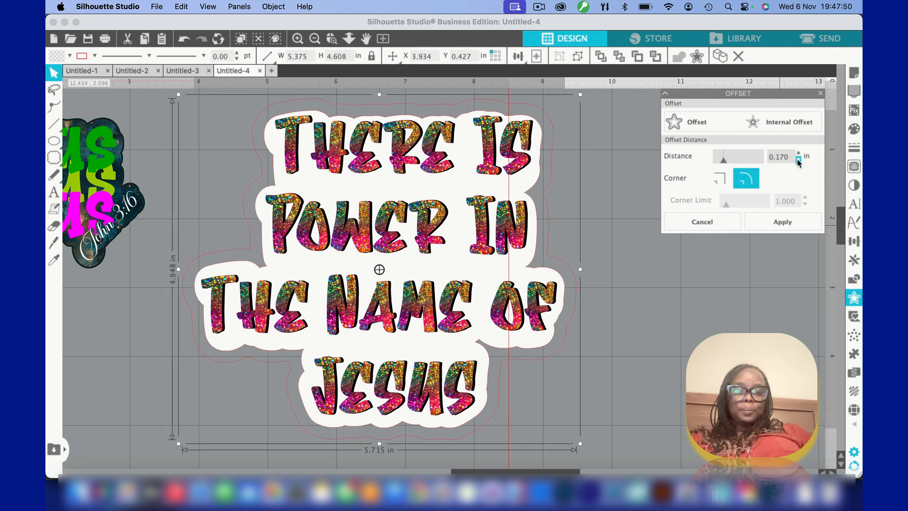
left_click(799, 162)
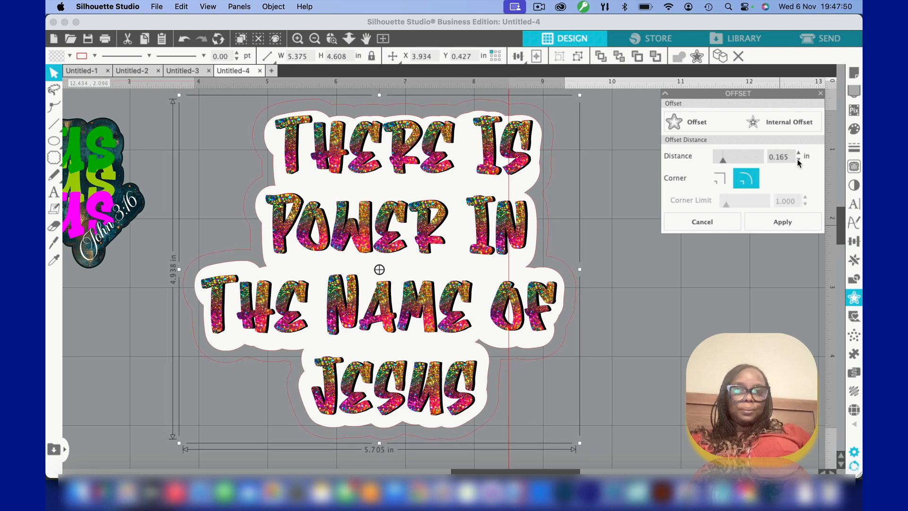
left_click(782, 220)
Set the outer offset's line color to light green and fill the shape with white
left_click(263, 110)
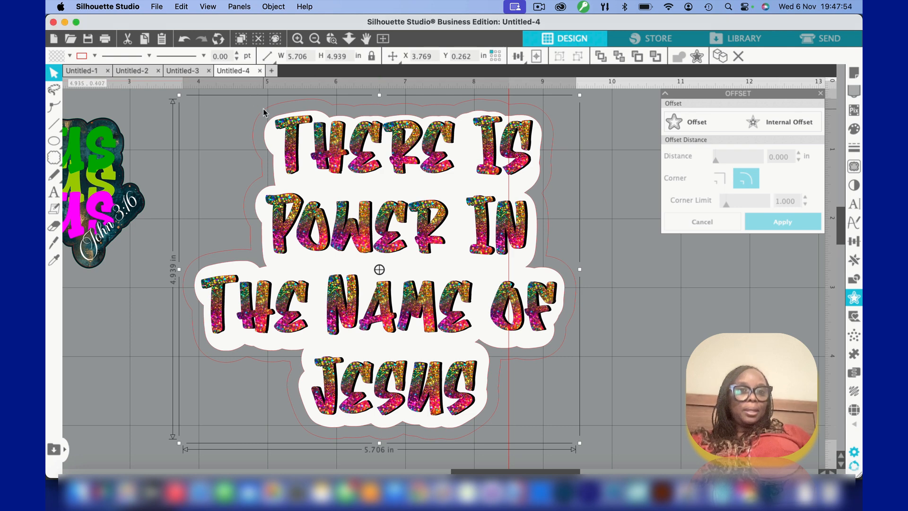
left_click(94, 57)
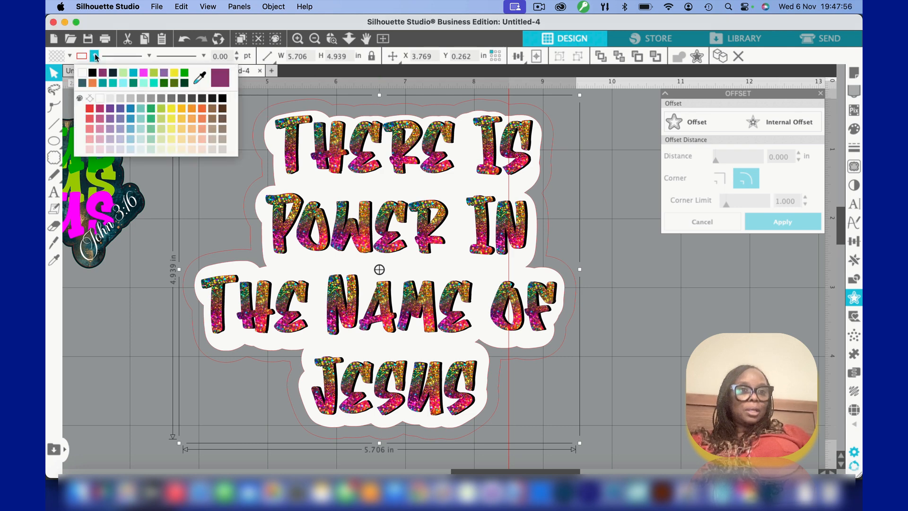
left_click(125, 75)
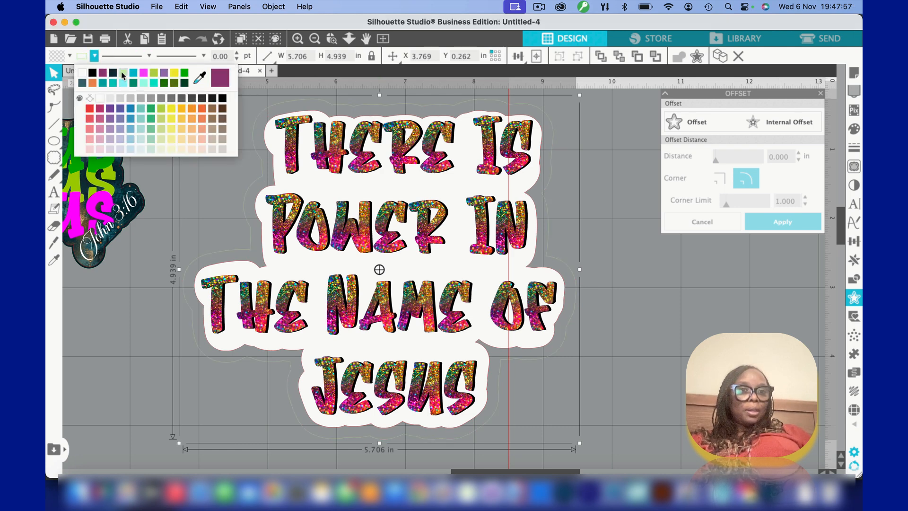
left_click(70, 57)
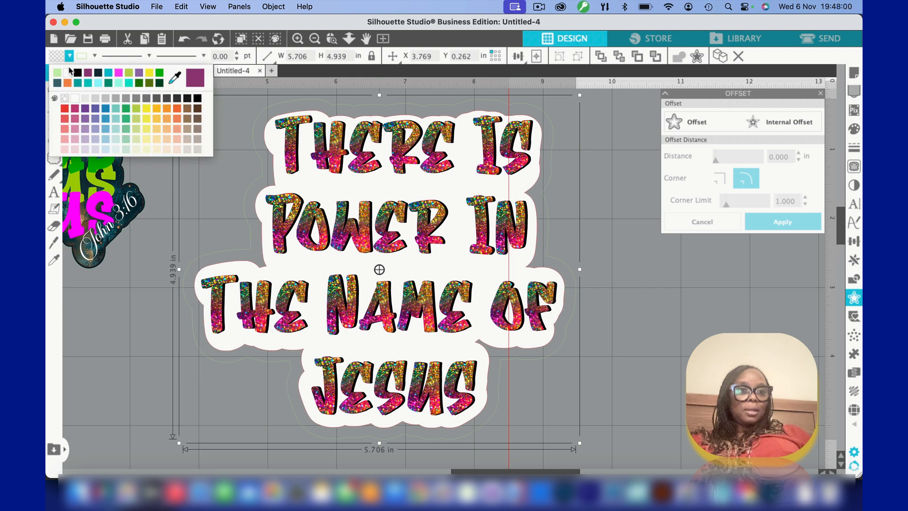
left_click(68, 71)
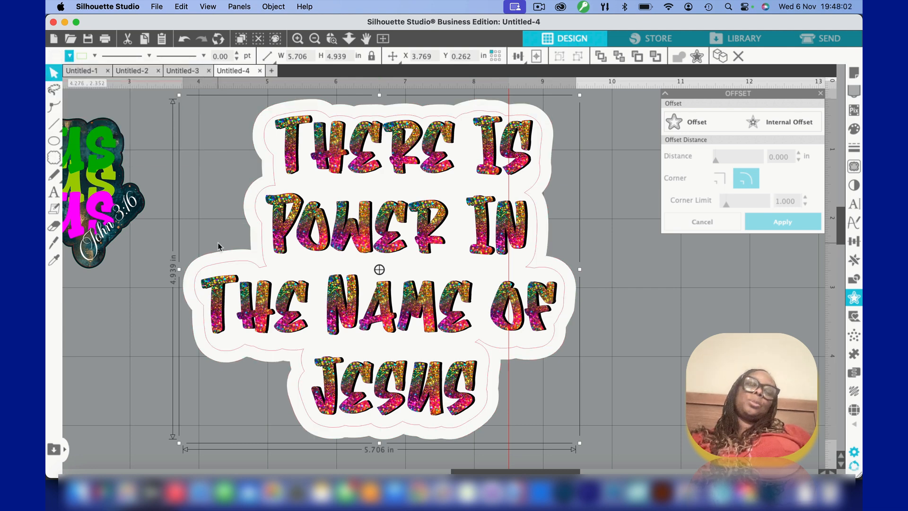
Scale the whole lettering sticker with its offset layers to about 3.64 in wide and place it below the Jesus sticker
left_click(171, 123)
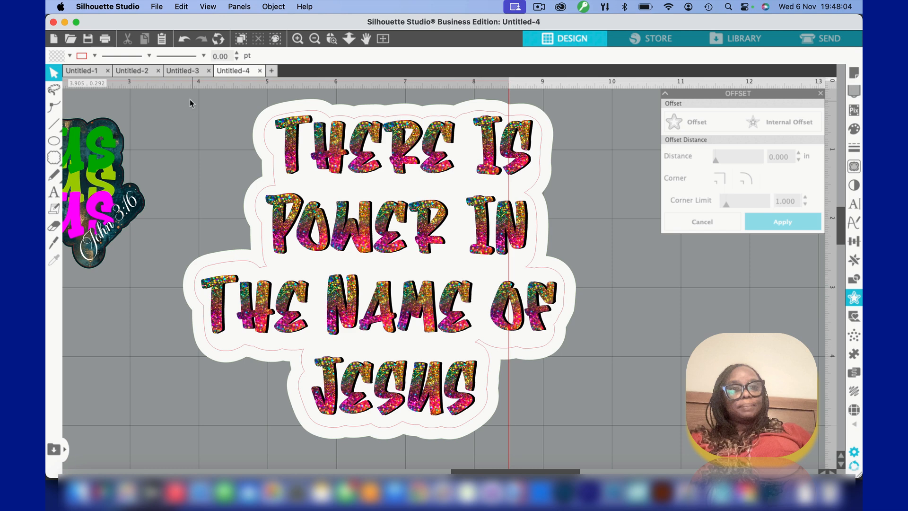
left_click_drag(178, 97, 448, 318)
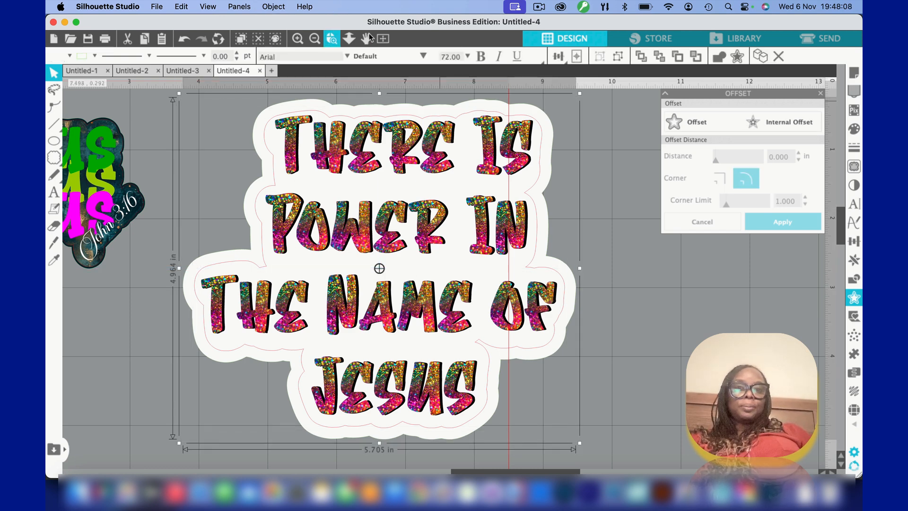
left_click(383, 39)
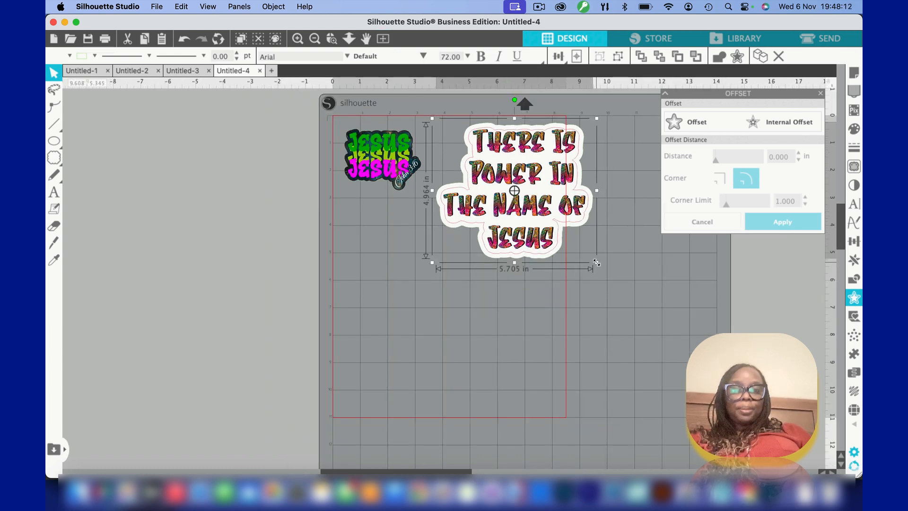
left_click_drag(595, 262, 521, 240)
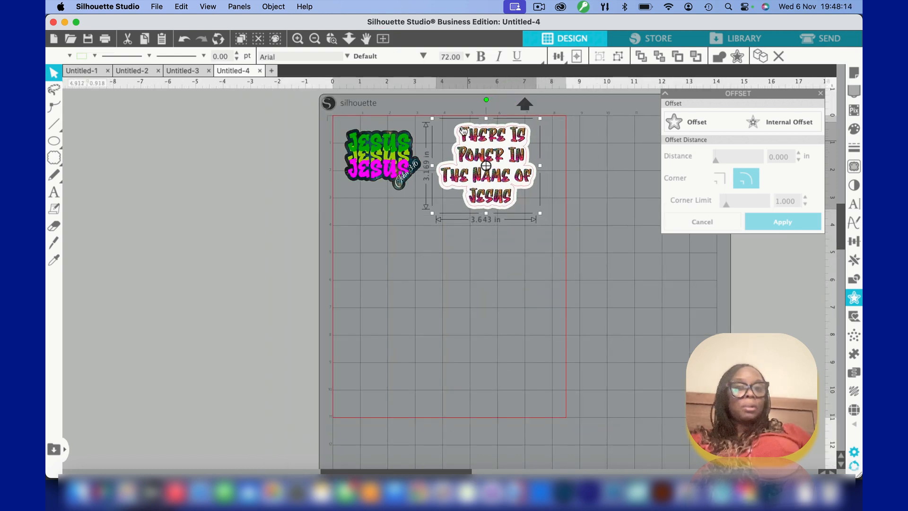
left_click_drag(470, 130, 380, 214)
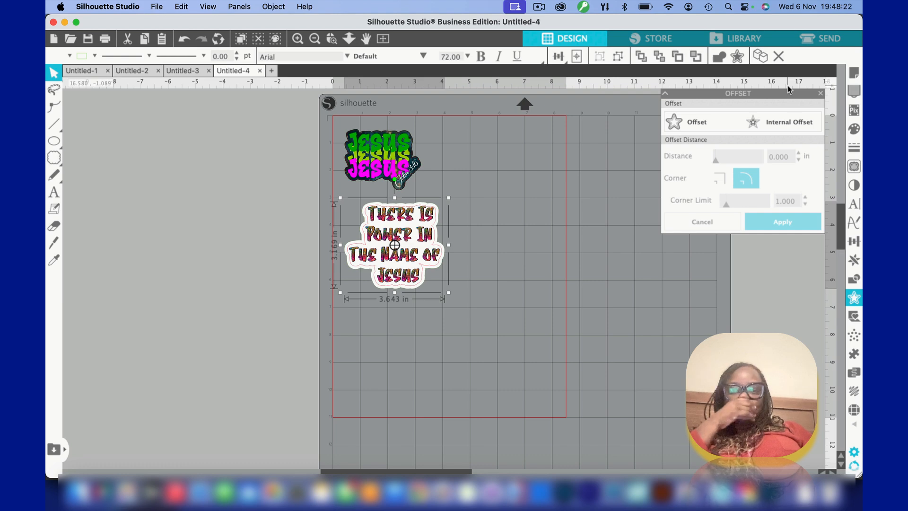
Turn on registration marks for the page in the page setup
left_click(855, 73)
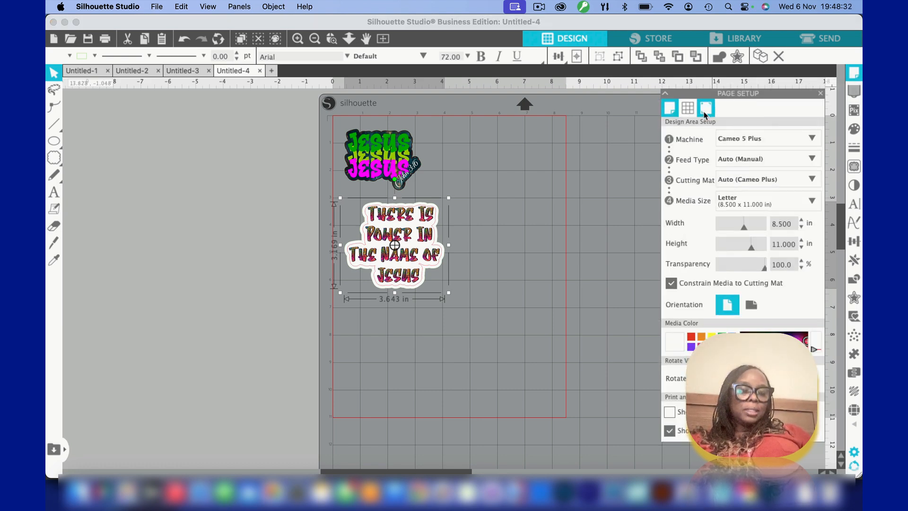
left_click(707, 110)
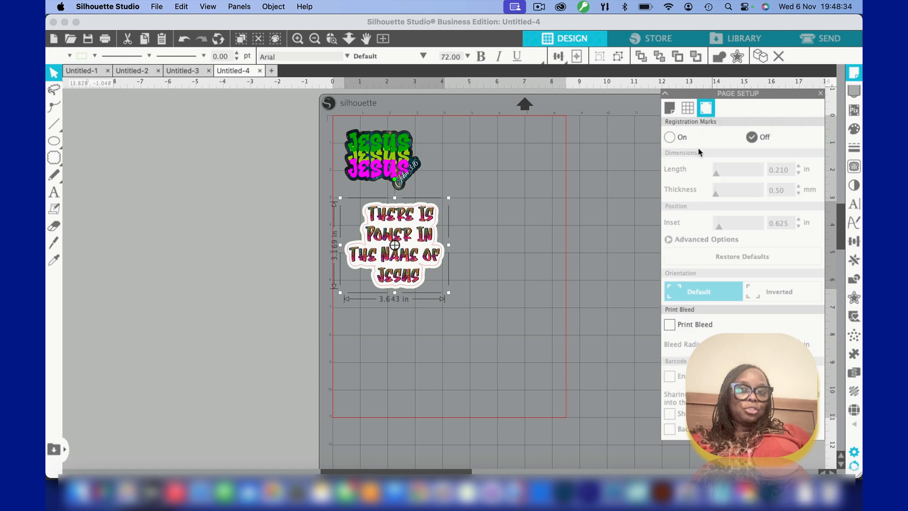
left_click(669, 137)
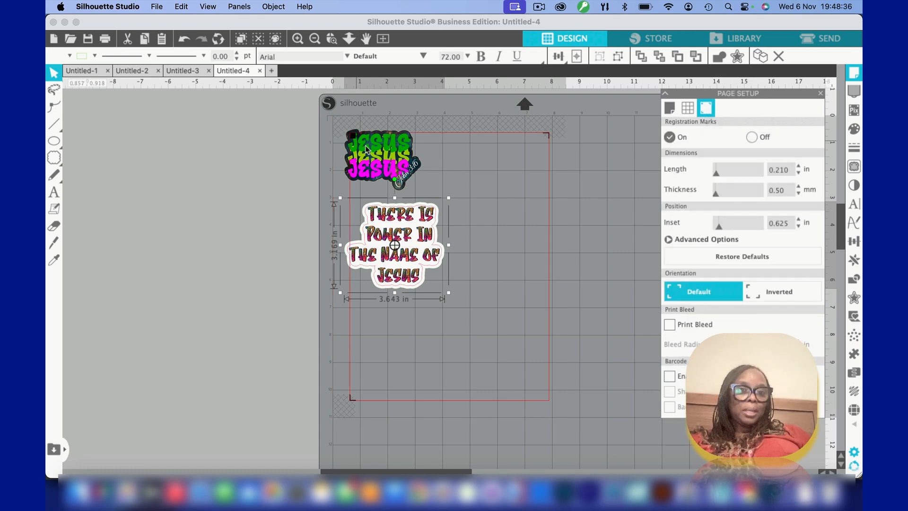
left_click(368, 149)
left_click_drag(368, 149, 496, 168)
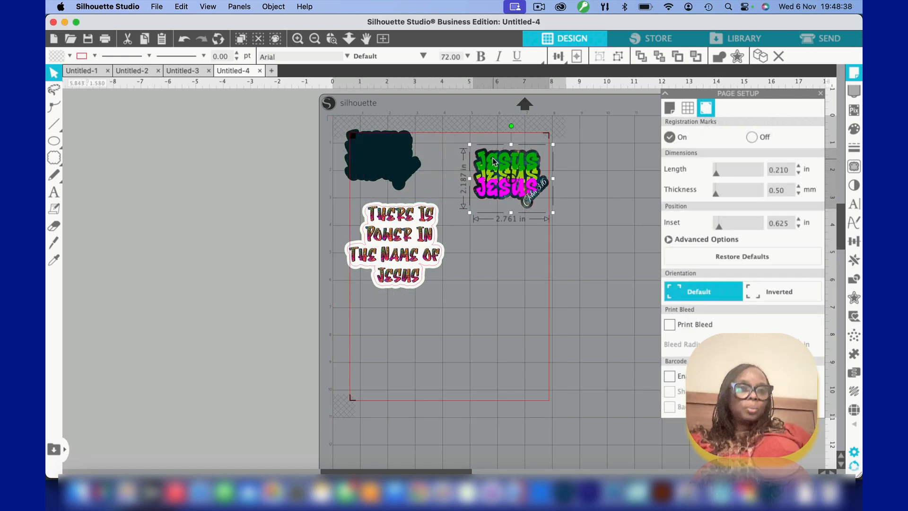
left_click(182, 39)
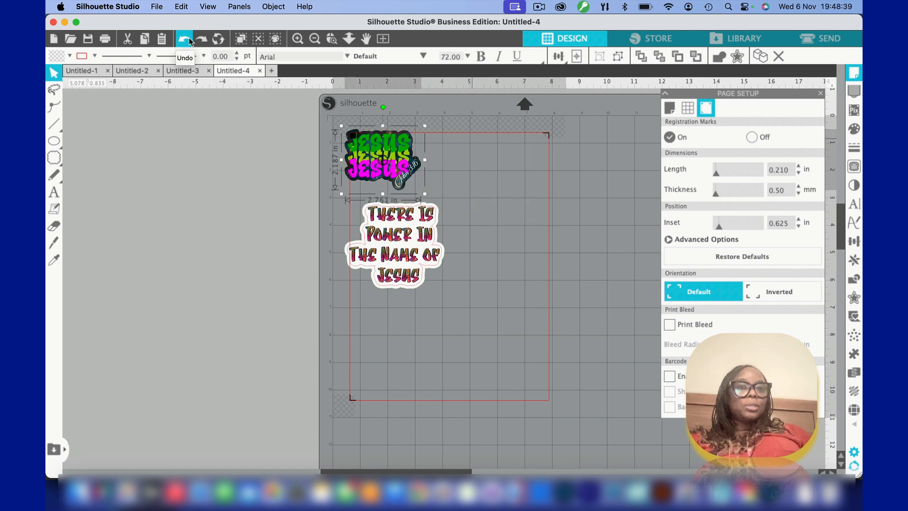
Move the complete Jesus sticker, including its dark backing, clear of the corner registration mark to the upper right of the cut area
left_click(329, 132)
left_click(411, 179)
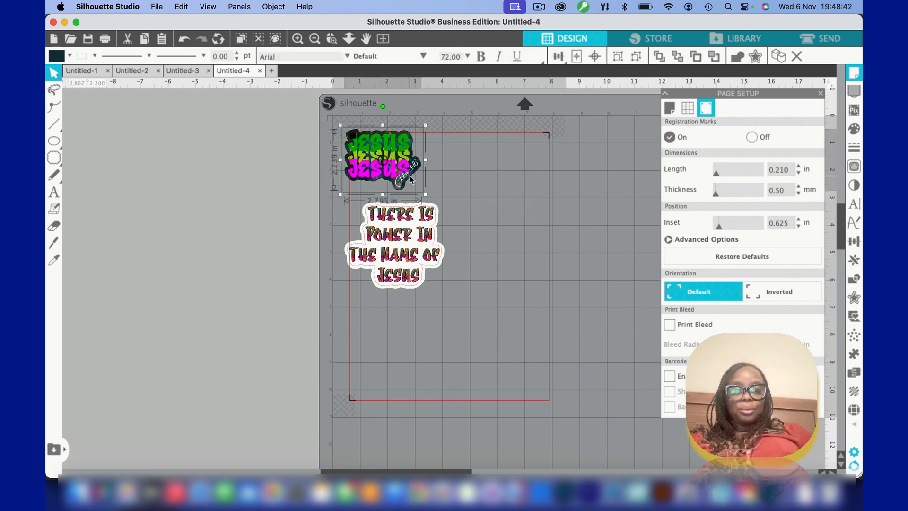
left_click_drag(393, 142, 485, 159)
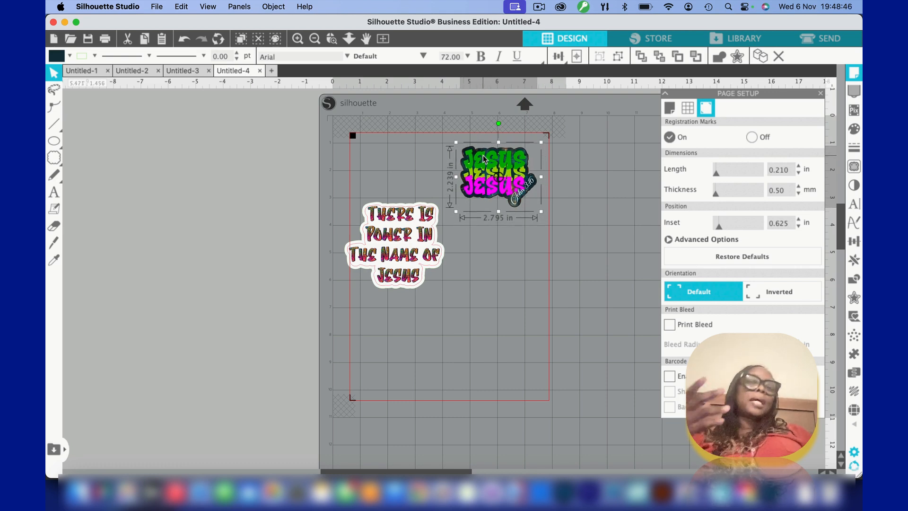
Scale the lettering sticker to about 2.72 in wide and place it inside the cut border, left of the Jesus sticker
left_click(387, 221)
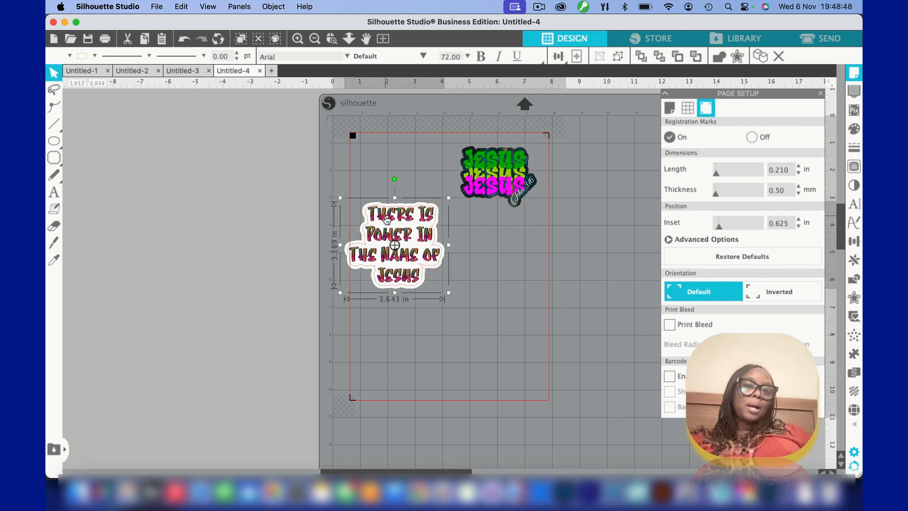
left_click_drag(388, 221, 410, 232)
left_click(477, 310)
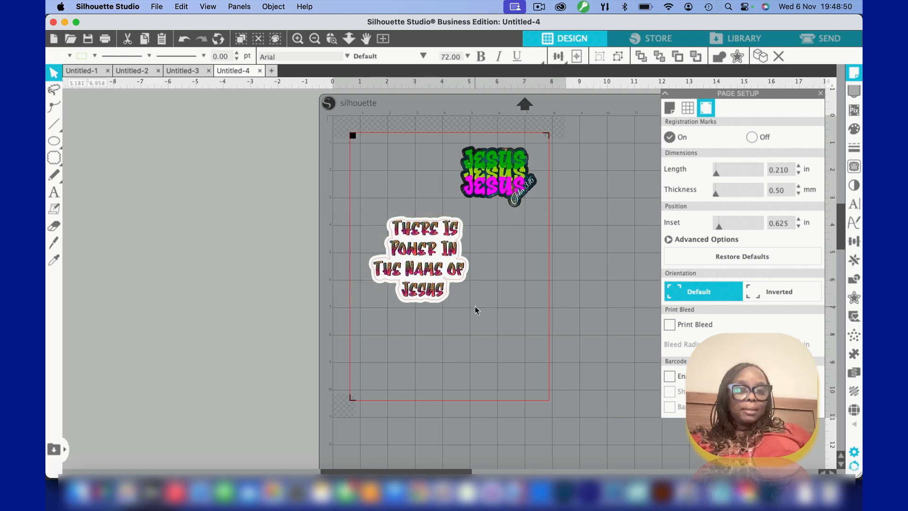
left_click(429, 263)
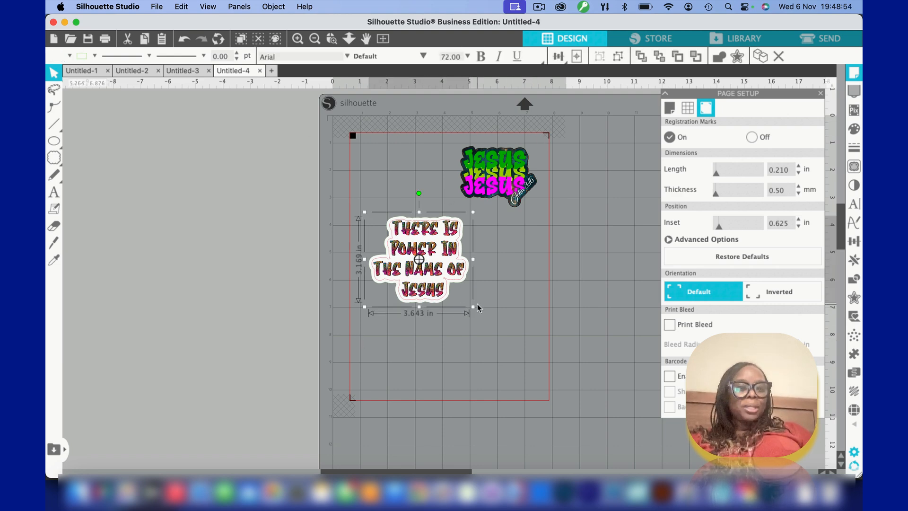
left_click_drag(473, 308, 448, 285)
left_click_drag(405, 230, 401, 161)
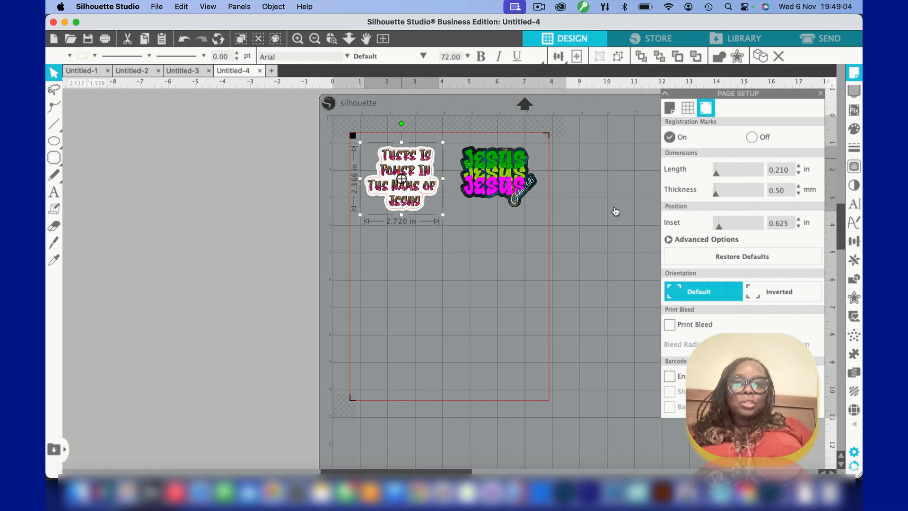
Reduce the registration marks' inset to 0.394 in
left_click(800, 227)
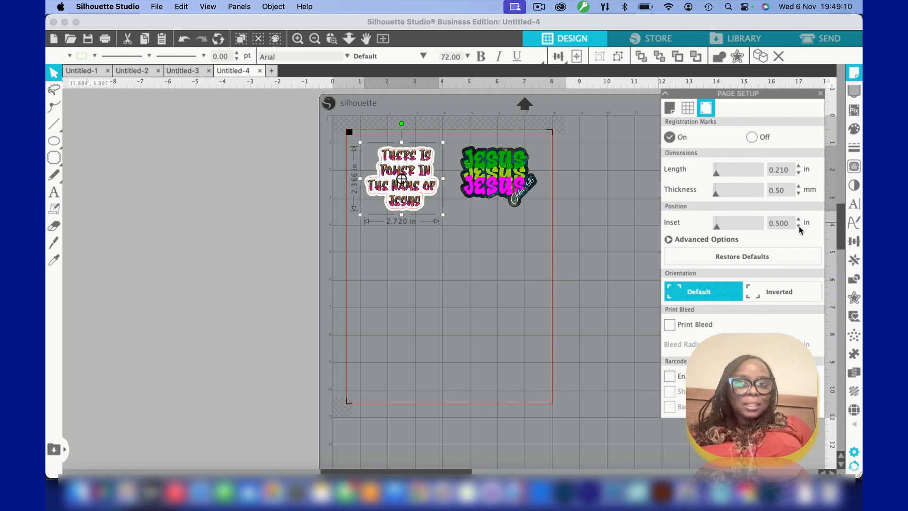
left_click(800, 227)
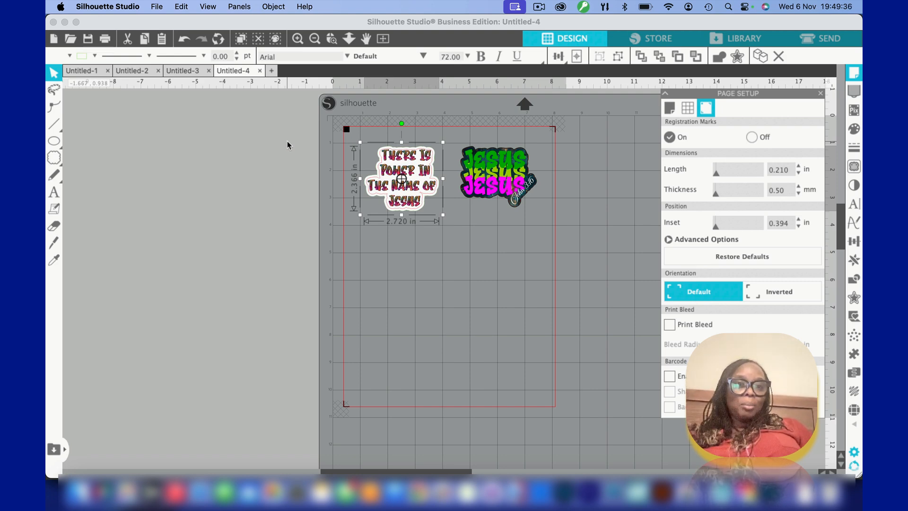
Switch to the Untitled-1 document and view its full page of arranged stickers
left_click(96, 72)
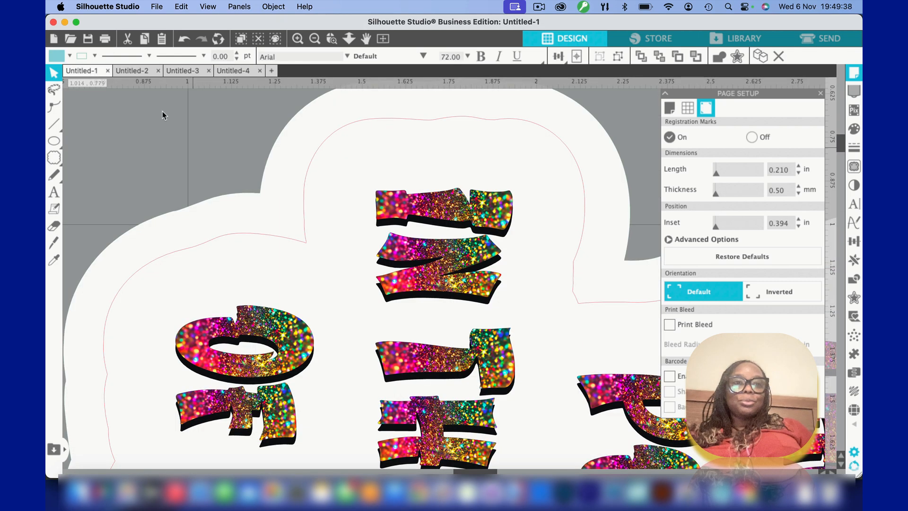
left_click(382, 40)
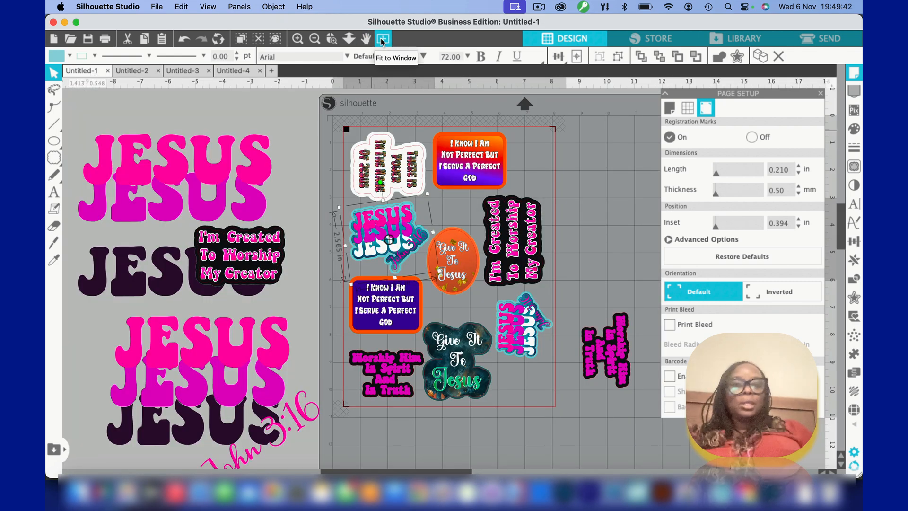
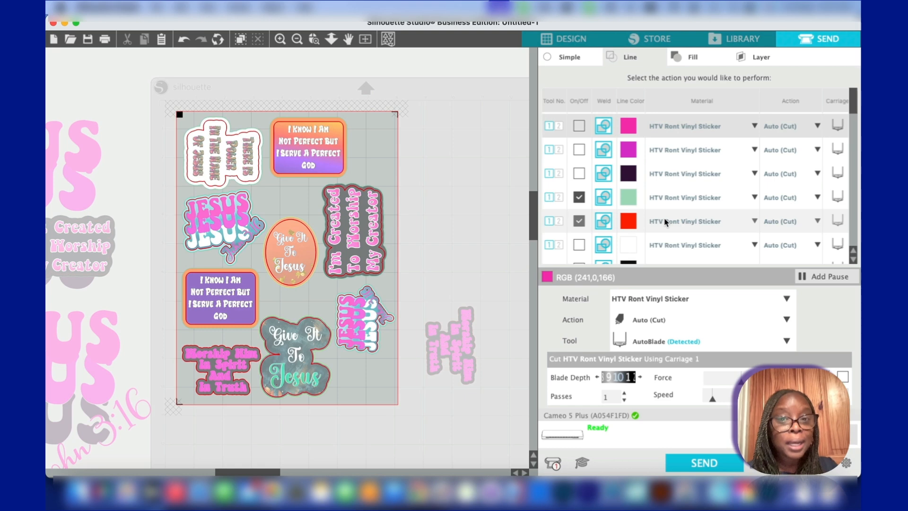
Set the red cut line's material to Sticker Paper, White (2), with blade depth 8 and force 15
left_click(666, 222)
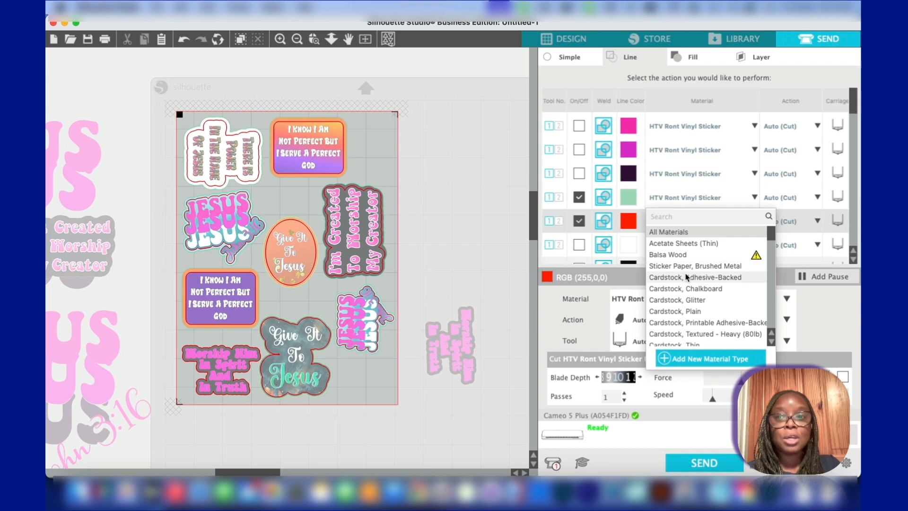
scroll(688, 278, "down", 10)
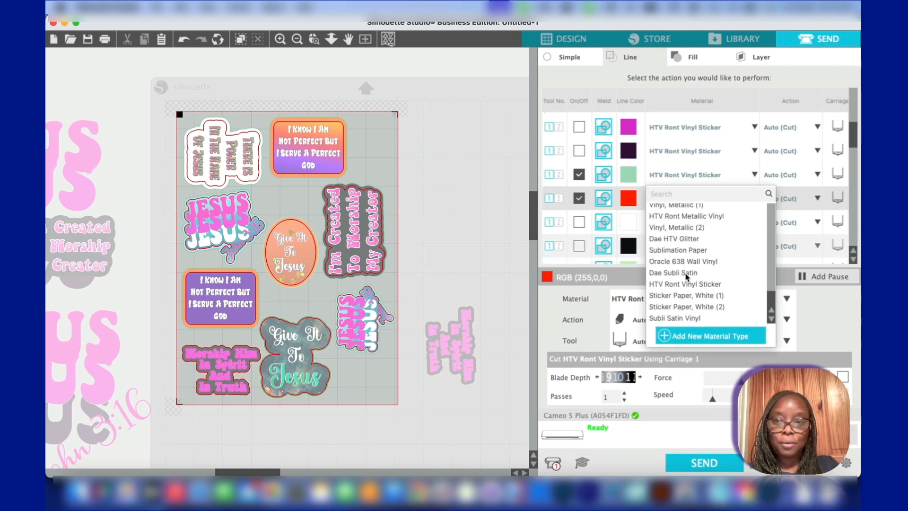
left_click(683, 306)
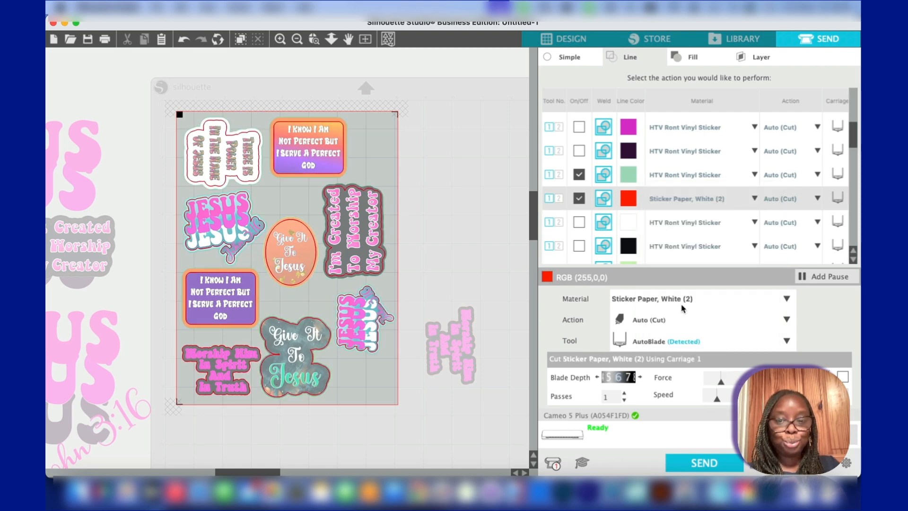
left_click(640, 377)
left_click(640, 376)
left_click(640, 377)
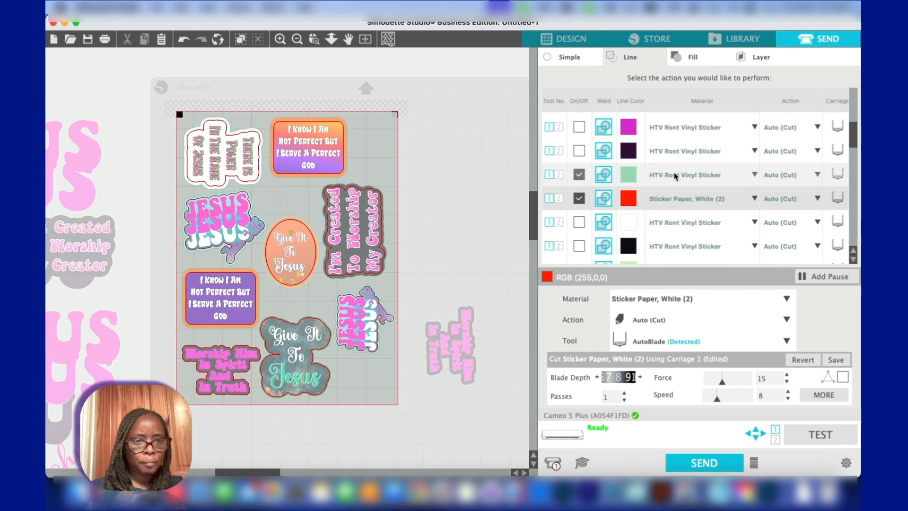
Enable cutting for the light green line colour and set its material to Sticker Paper, White (2)
scroll(615, 198, "down", 3)
left_click(579, 205)
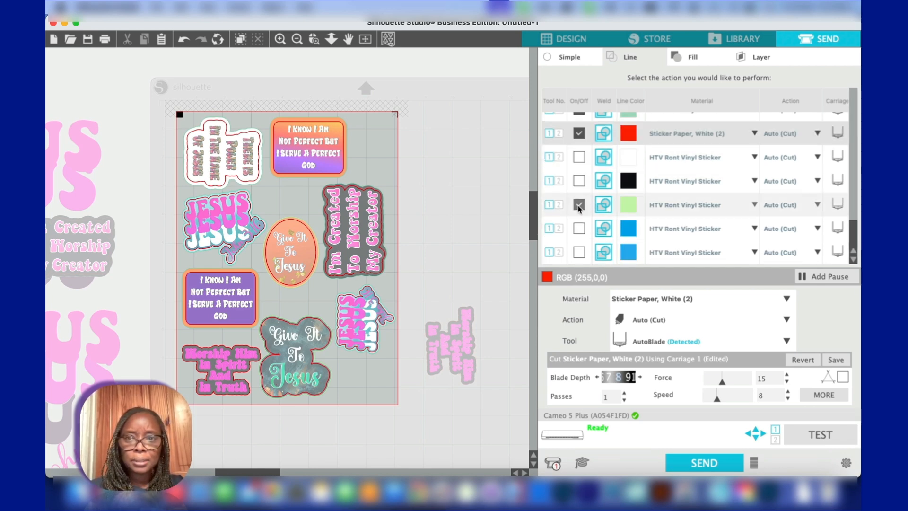
left_click(677, 208)
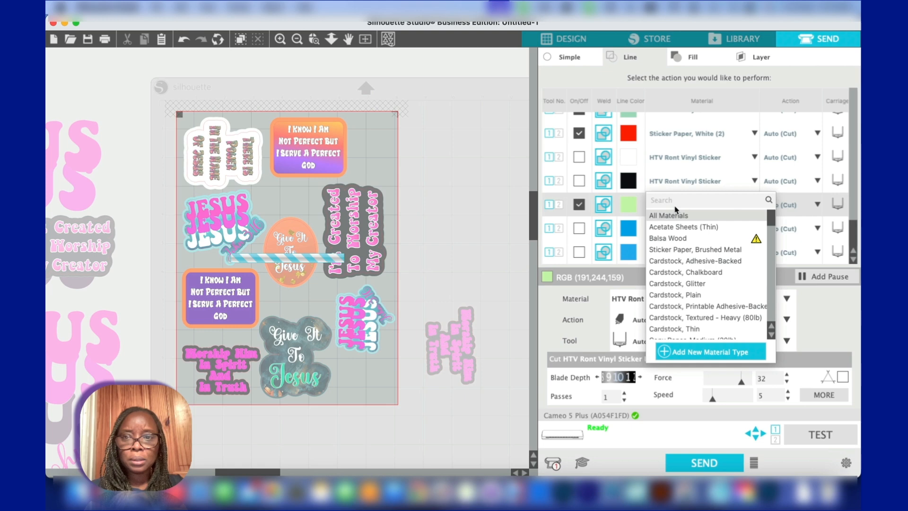
scroll(674, 279, "down", 10)
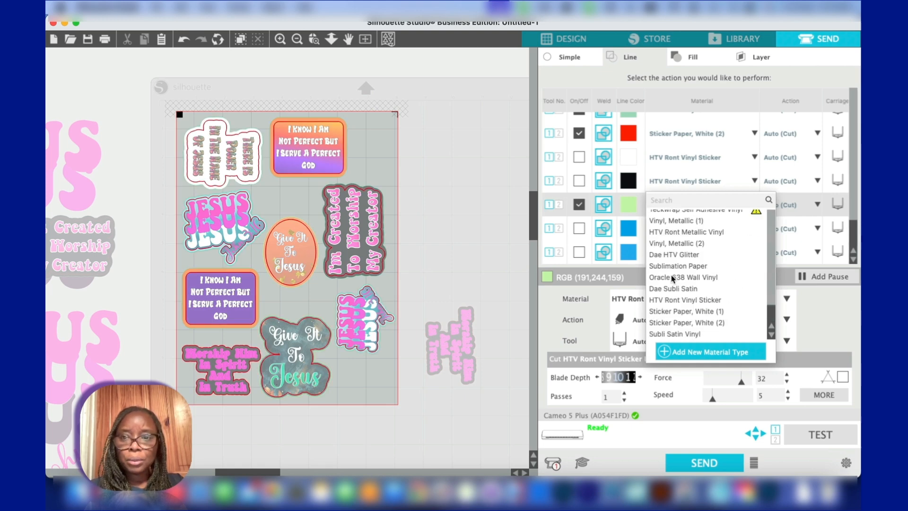
left_click(669, 322)
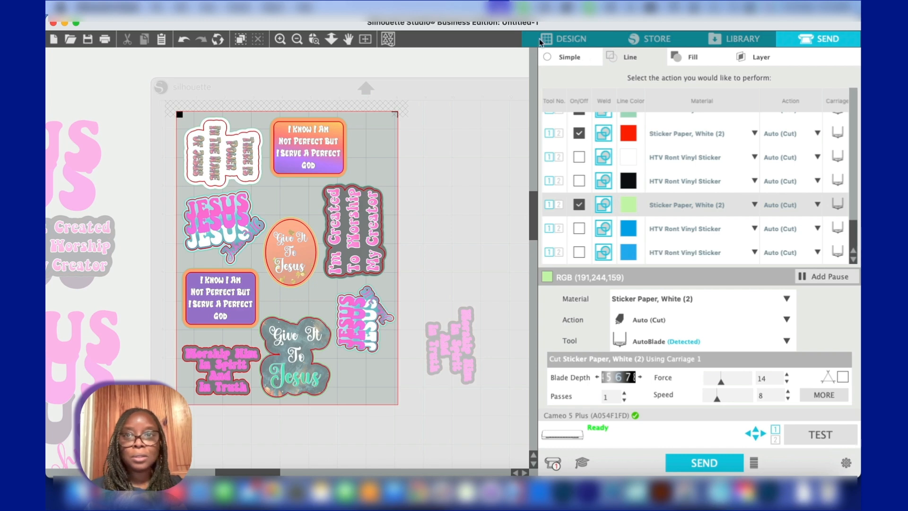
Return to the design and add a rounded outward offset around the Worship Him sticker, about 3.00 by 2.00 in overall
left_click(570, 41)
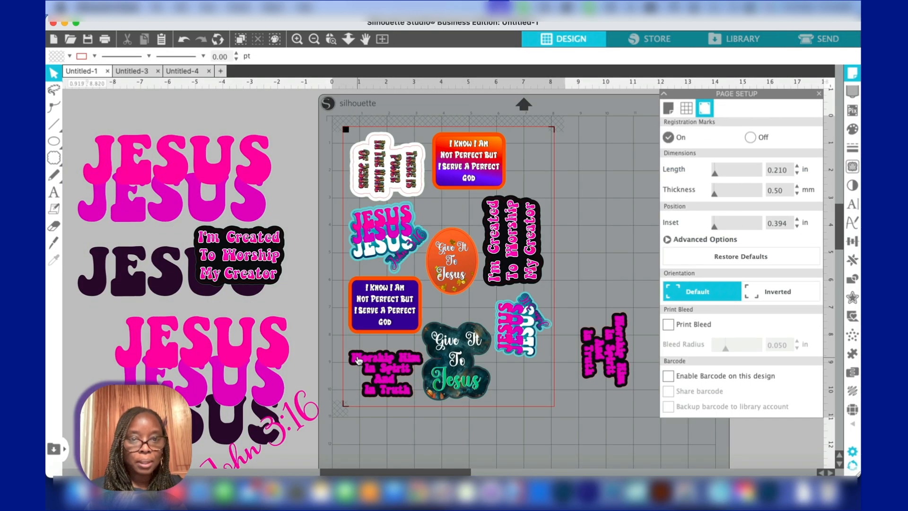
left_click(359, 358)
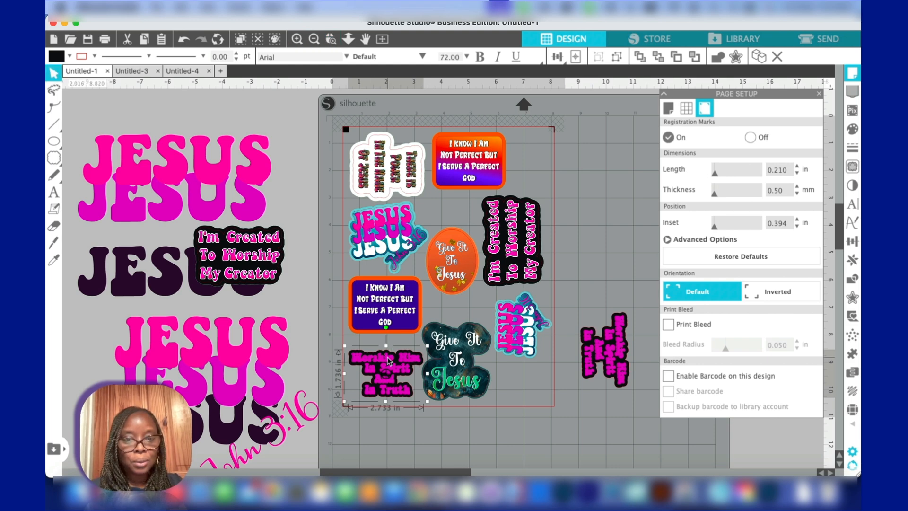
scroll(388, 361, "up", 5)
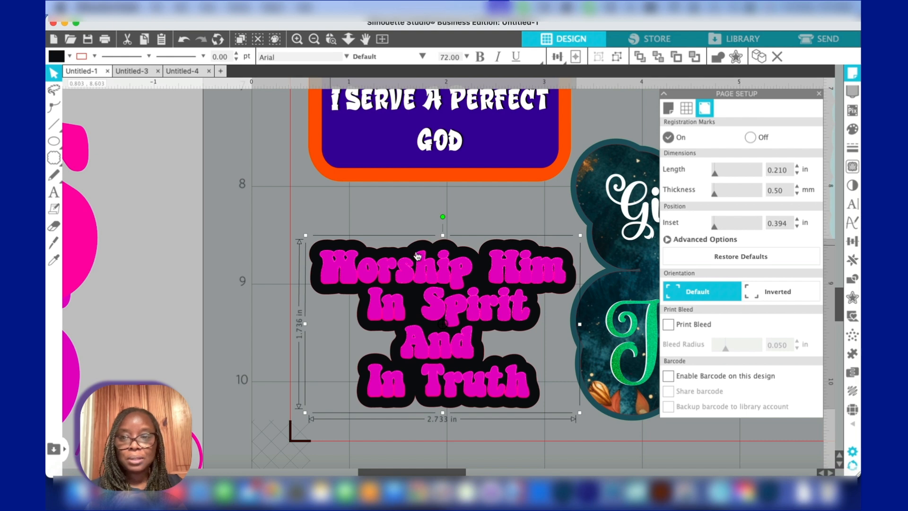
left_click(853, 298)
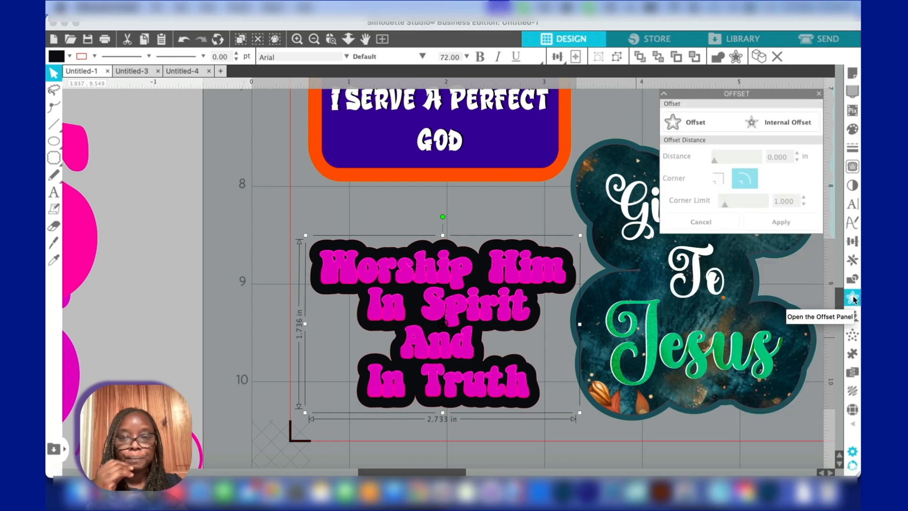
left_click(698, 124)
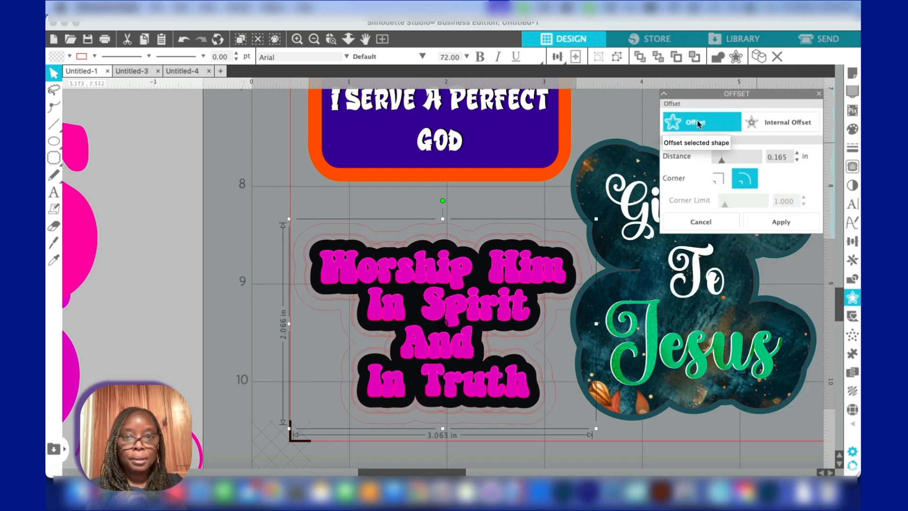
left_click(798, 159)
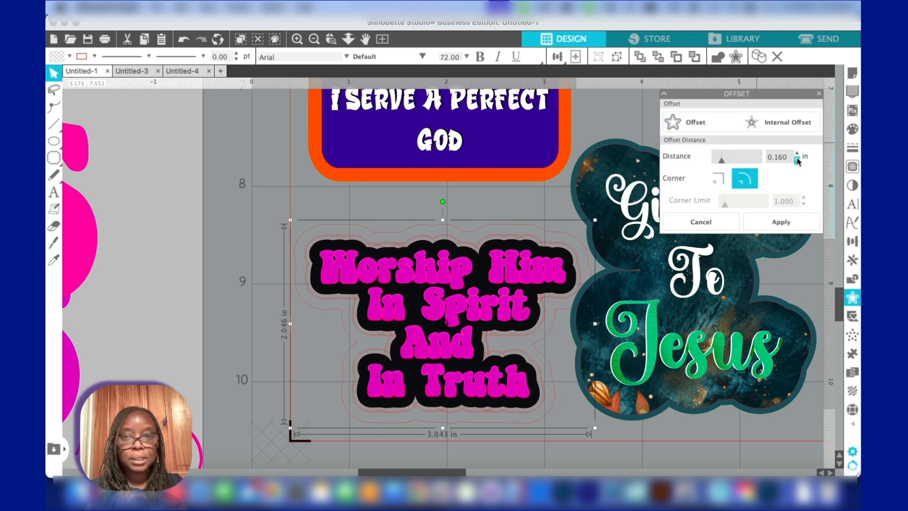
left_click(780, 225)
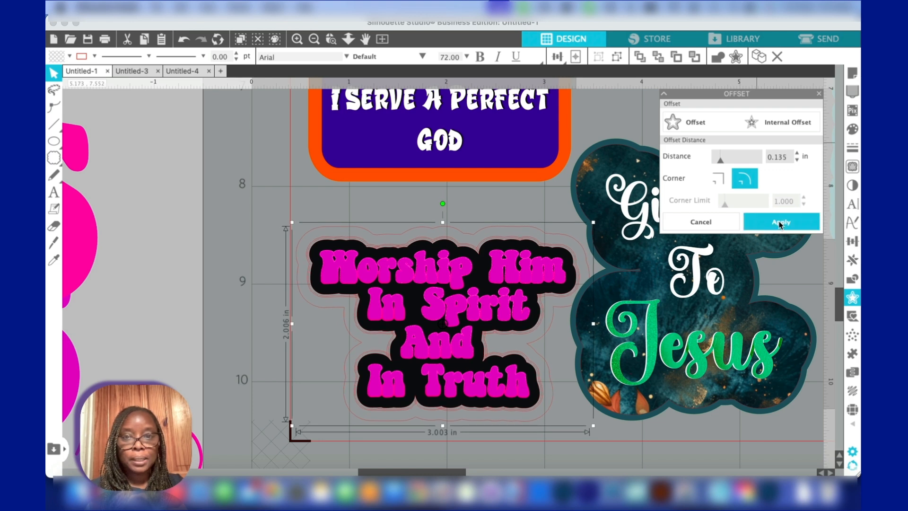
Shrink the Worship Him sticker's offset outline to about 2.82 by 1.89 in, keeping it around the black backing
left_click(291, 222)
left_click_drag(291, 221, 296, 226)
left_click_drag(592, 426, 580, 424)
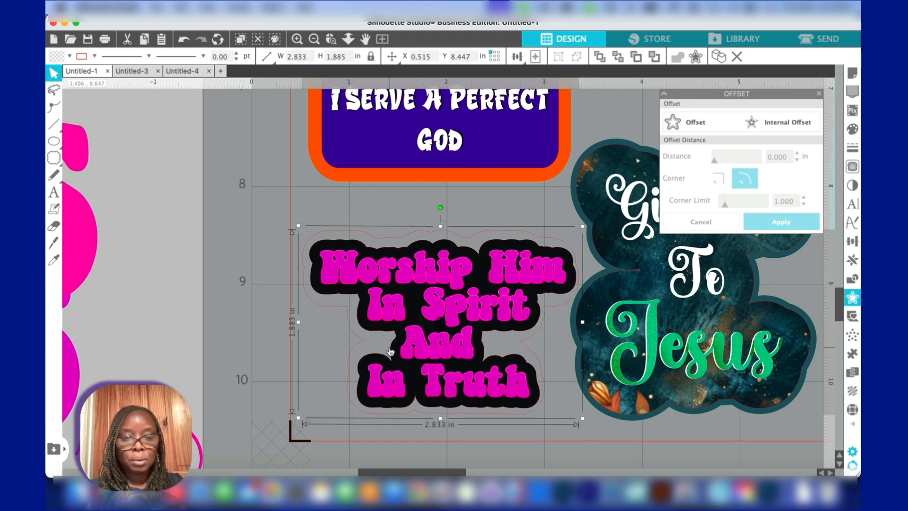
left_click_drag(297, 322, 299, 326)
Give the Worship Him offset outline a light green line colour and a fill matching the black backing
left_click(94, 57)
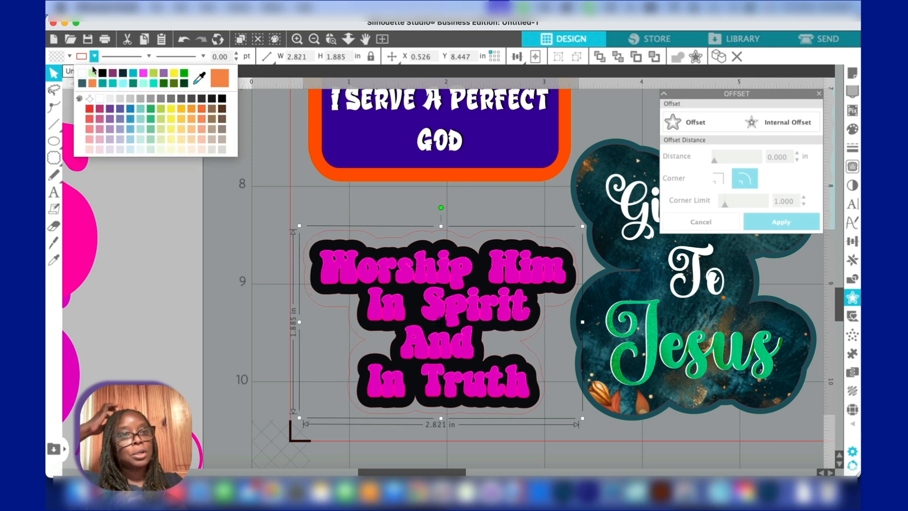
left_click(92, 72)
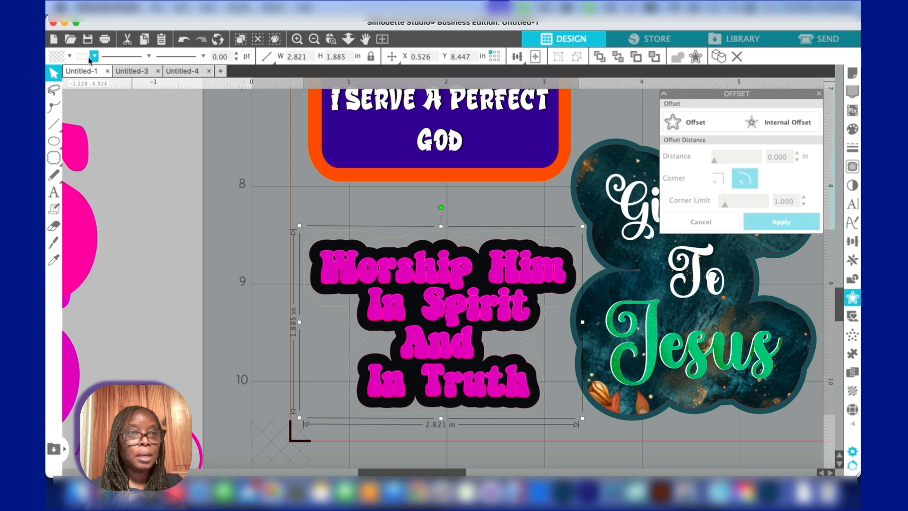
left_click(69, 56)
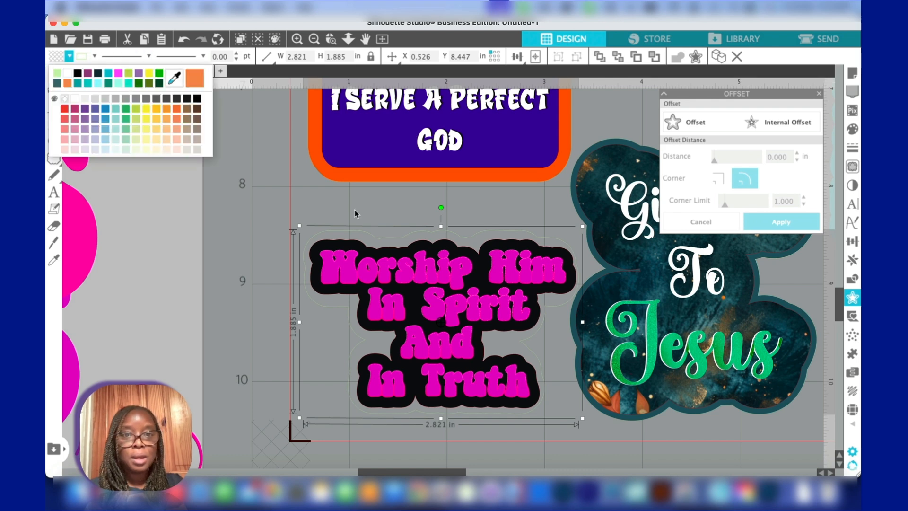
left_click(416, 246)
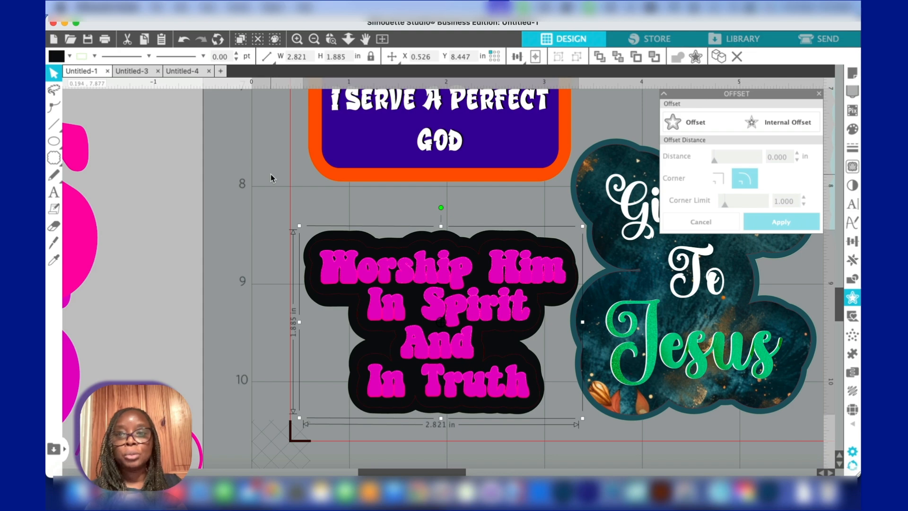
Check the cut preview and the enabled line colours for the arranged stickers
left_click(823, 38)
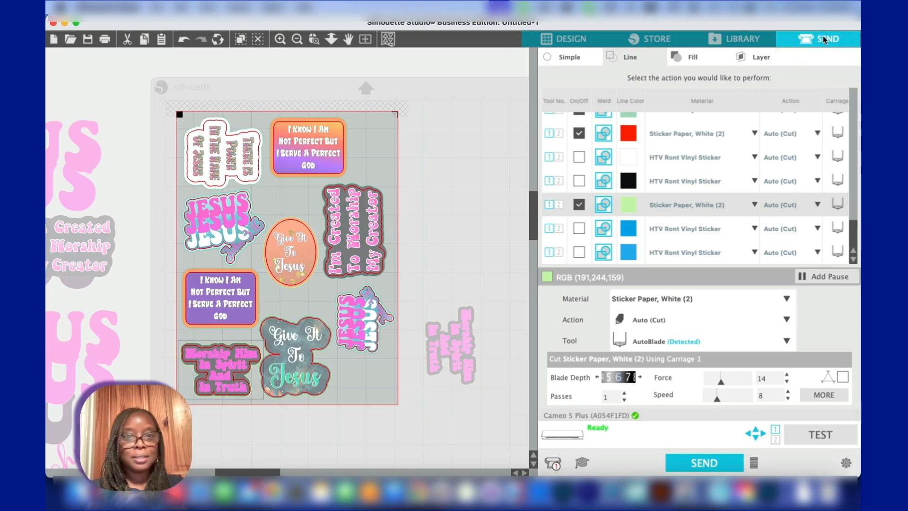
scroll(667, 182, "up", 3)
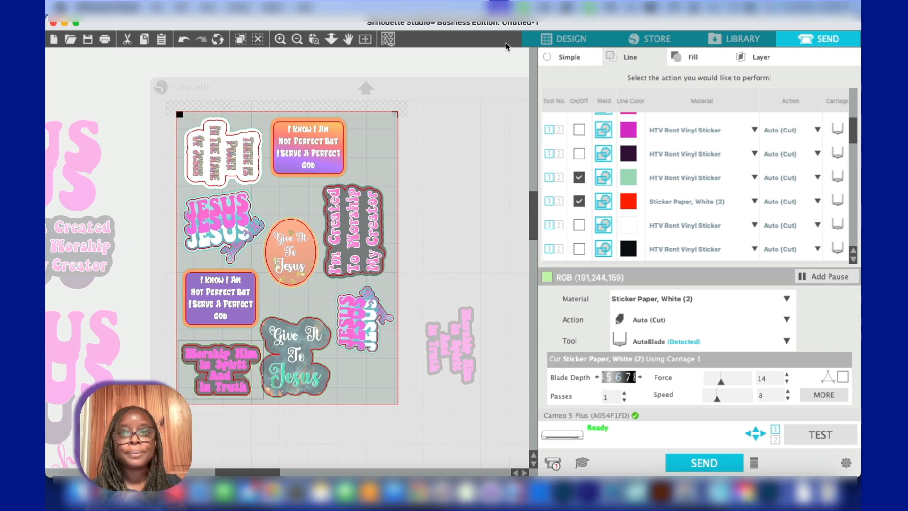
left_click(557, 44)
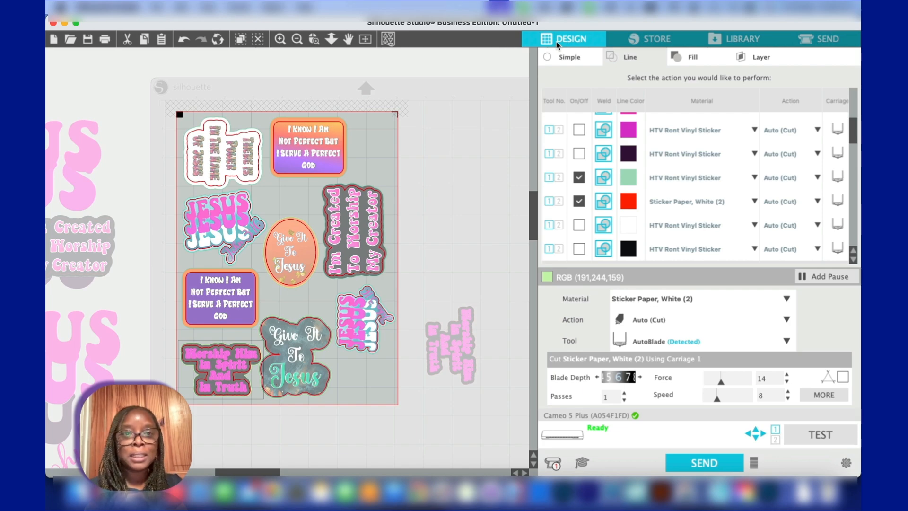
Try setting the line colour of the whole grouped orange-and-purple gradient sticker to light green, and undo it
scroll(485, 203, "up", 5)
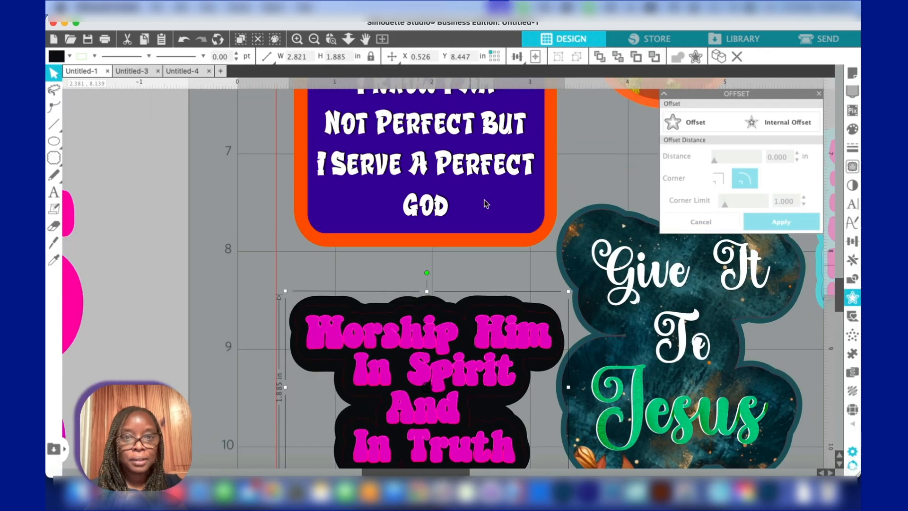
scroll(406, 149, "up", 2)
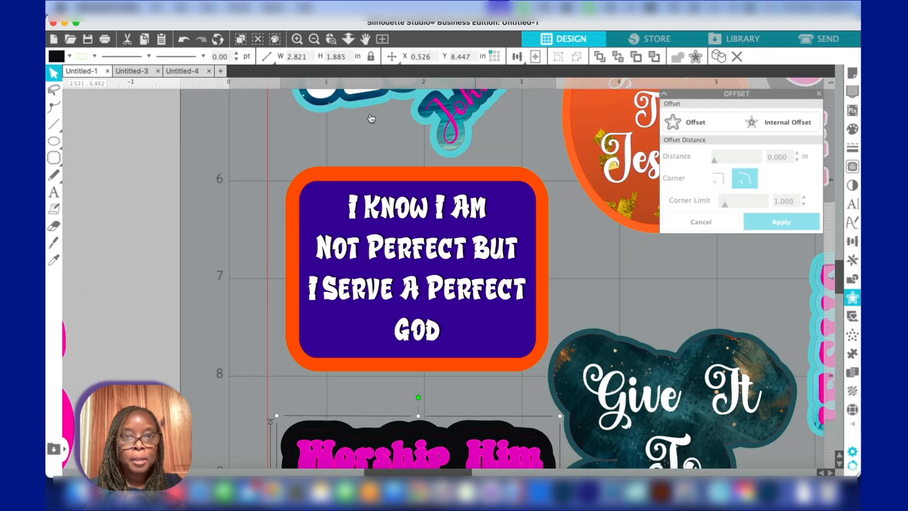
scroll(466, 195, "up", 2)
scroll(466, 195, "right", 3)
scroll(465, 196, "up", 4)
scroll(466, 195, "right", 2)
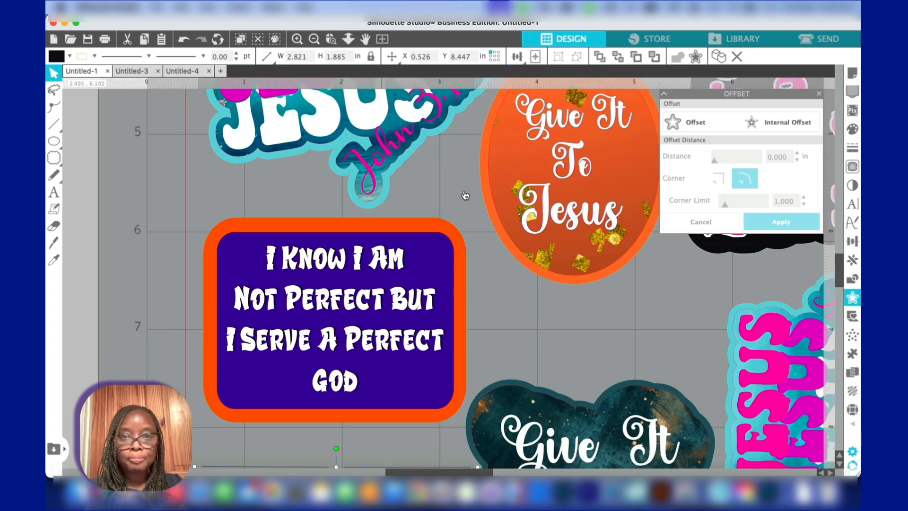
scroll(465, 195, "up", 10)
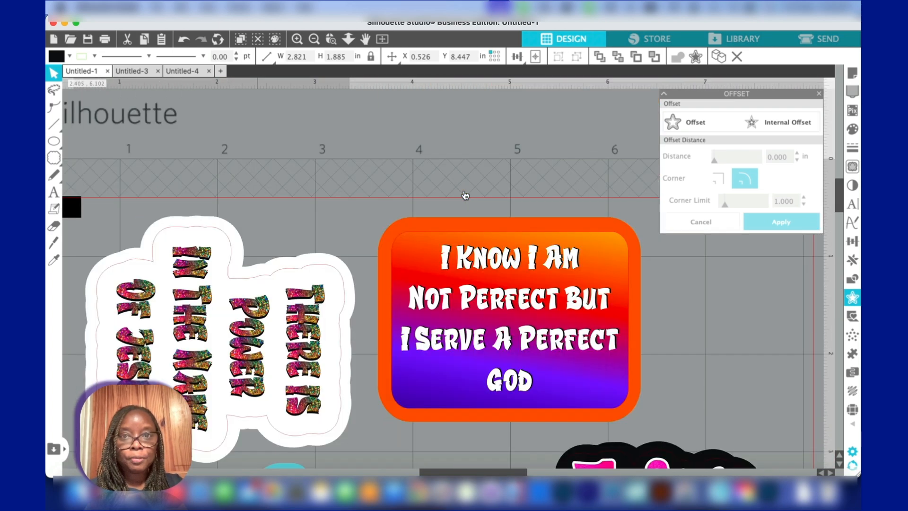
scroll(404, 264, "right", 5)
scroll(404, 264, "up", 3)
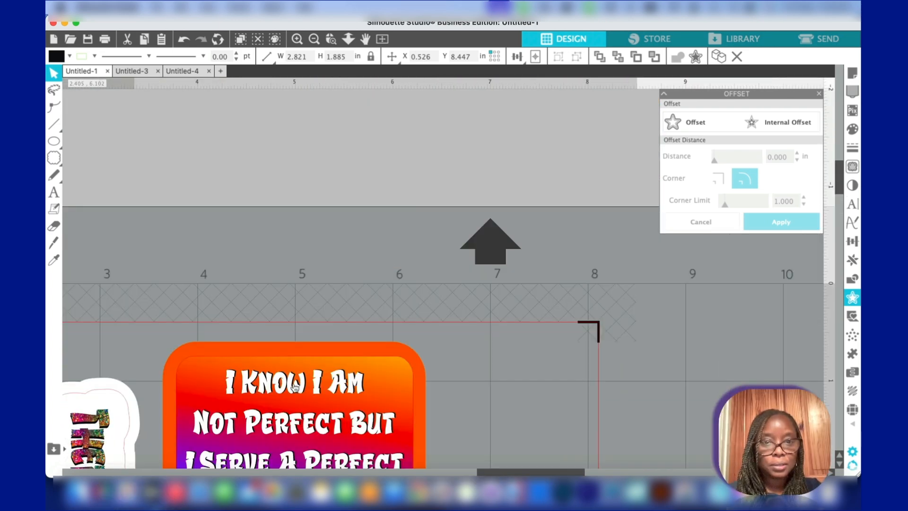
scroll(290, 382, "right", 3)
left_click(268, 359)
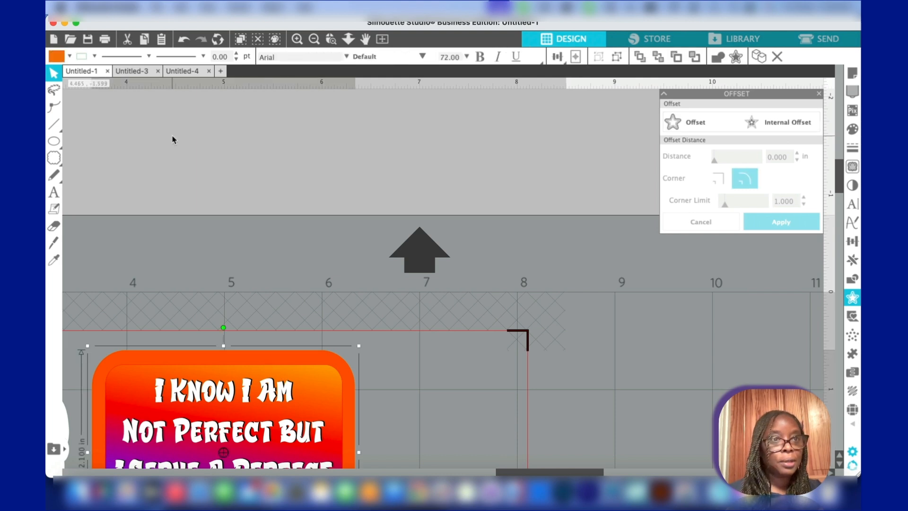
left_click(96, 57)
left_click(93, 75)
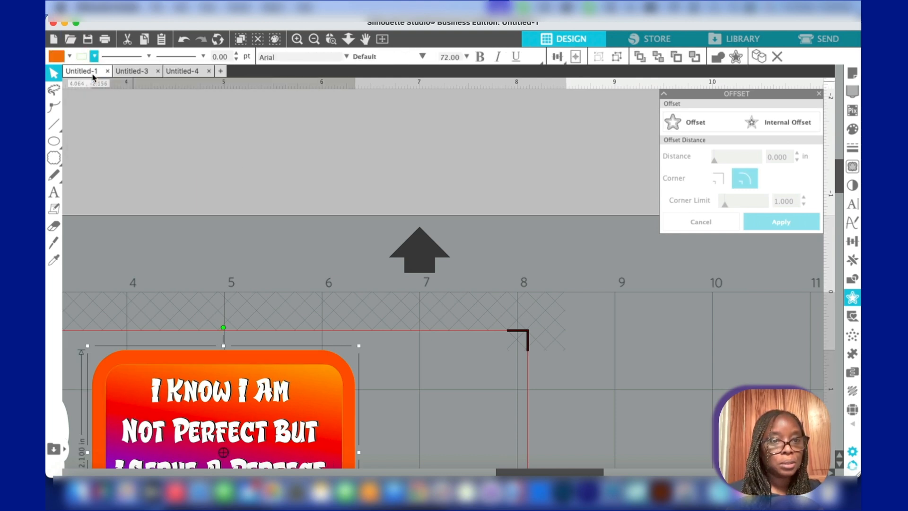
left_click(188, 43)
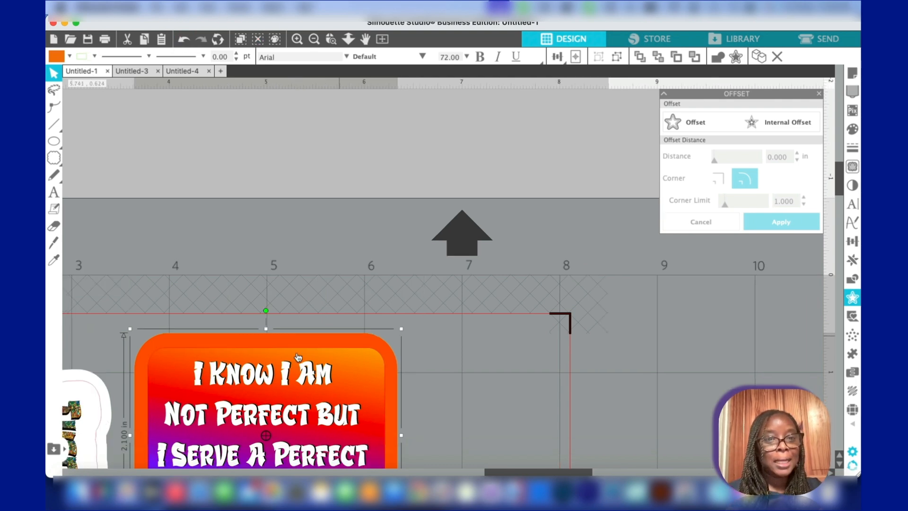
Ungroup the orange-and-purple gradient sticker and set only its outer orange border's line colour to light green
scroll(298, 358, "left", 3)
right_click(262, 338)
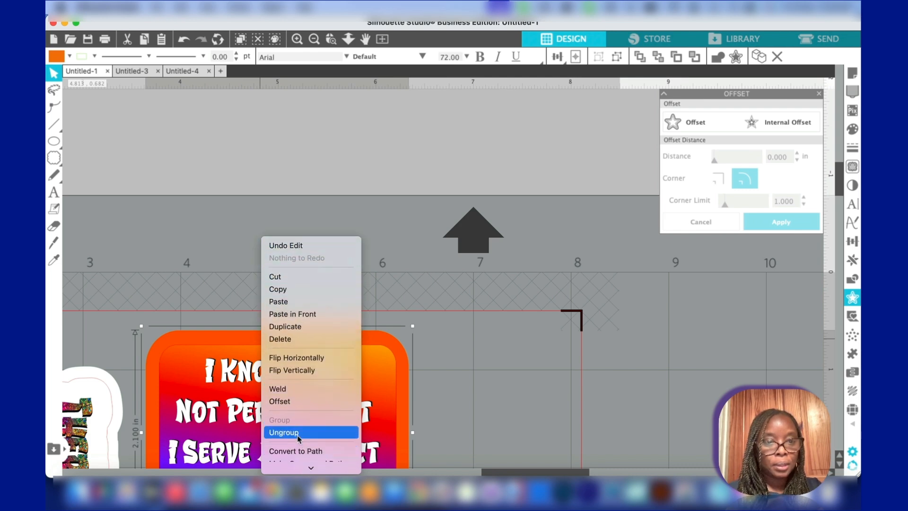
left_click(298, 431)
left_click(463, 363)
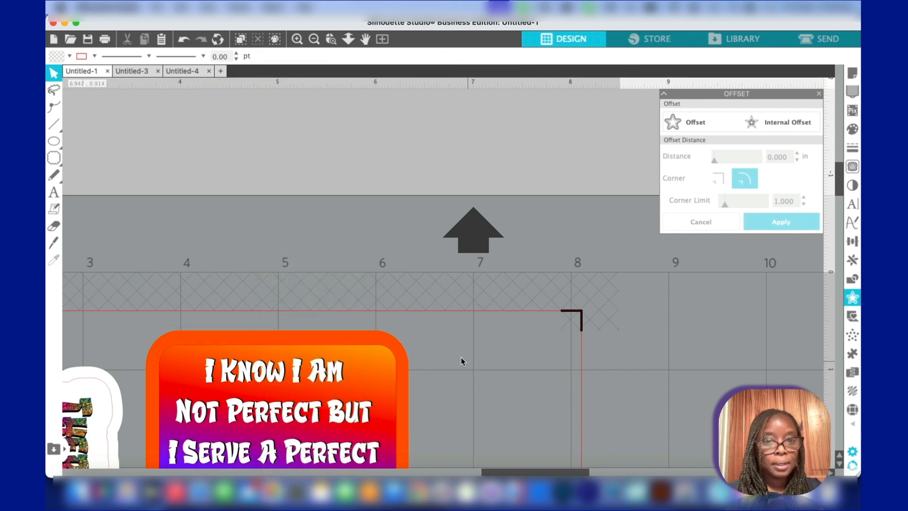
left_click(313, 334)
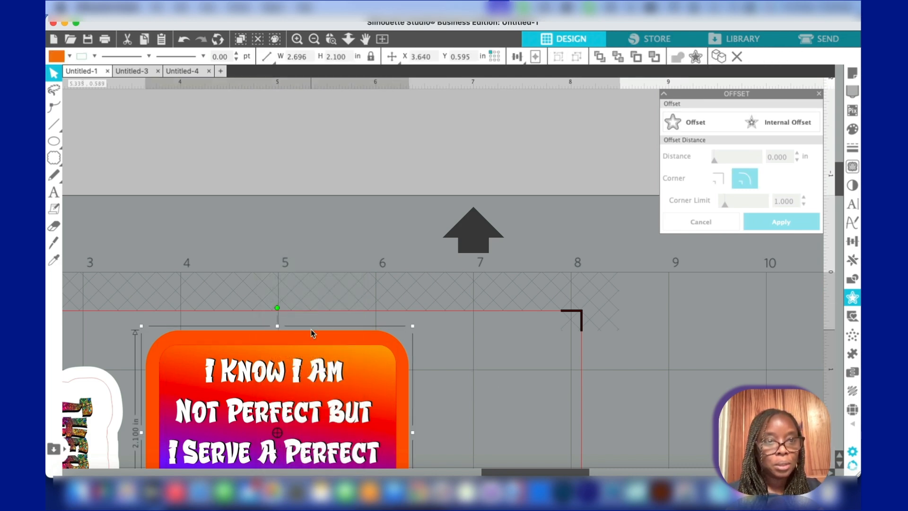
left_click(94, 56)
left_click(82, 75)
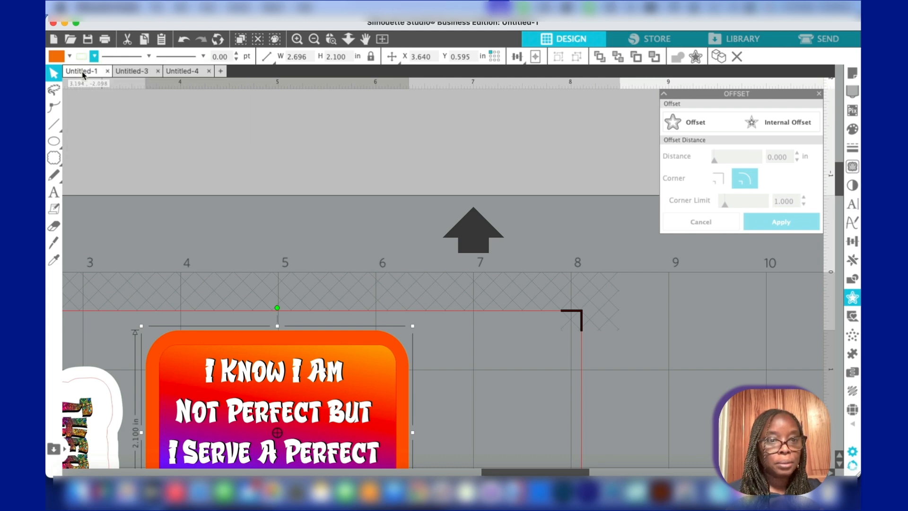
Ungroup the purple "I Know I Am Not Perfect" sticker and set only its outer orange border's line colour to light green
scroll(267, 222, "left", 5)
scroll(267, 223, "left", 5)
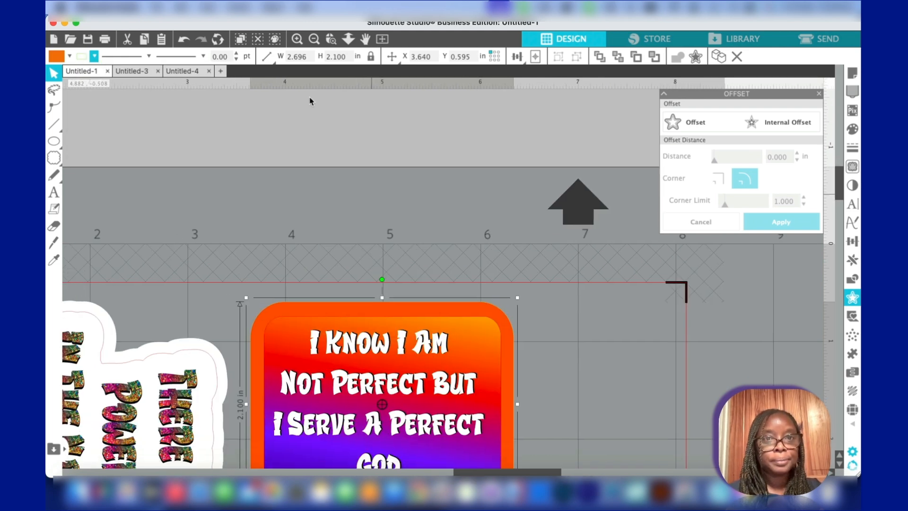
left_click(382, 40)
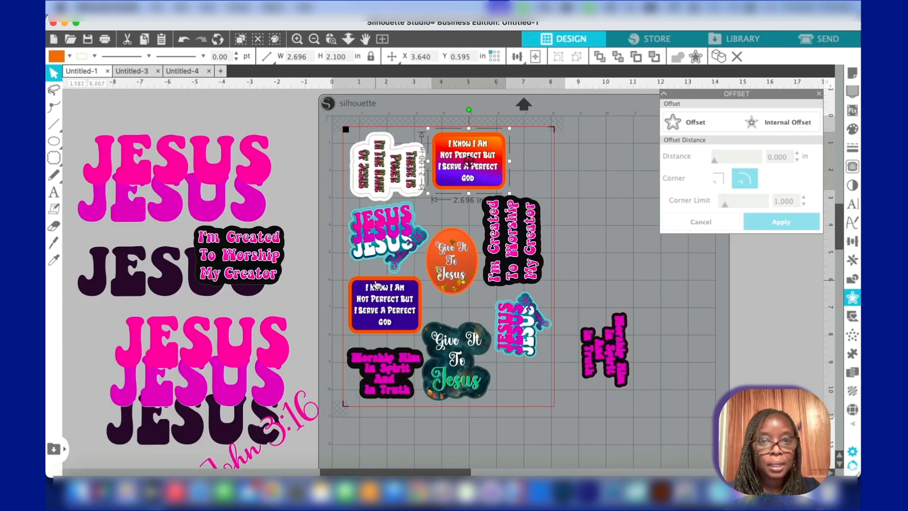
left_click(376, 281)
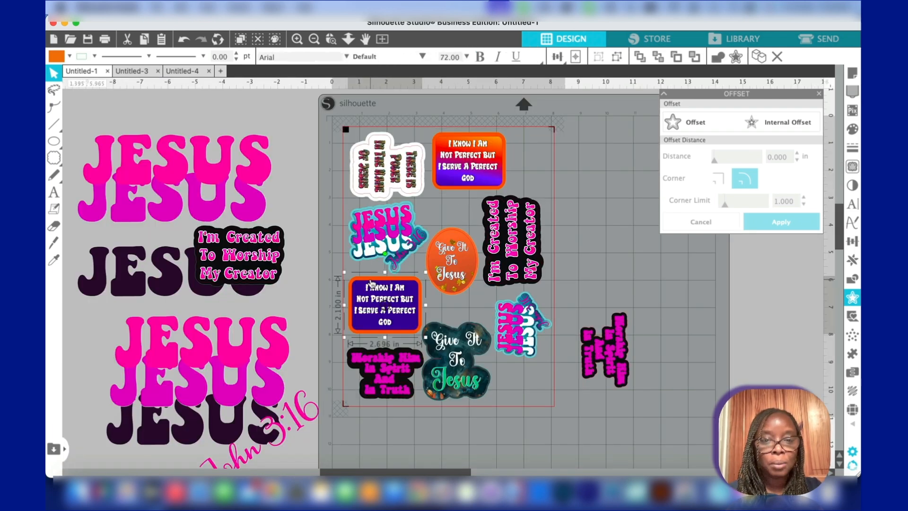
right_click(371, 283)
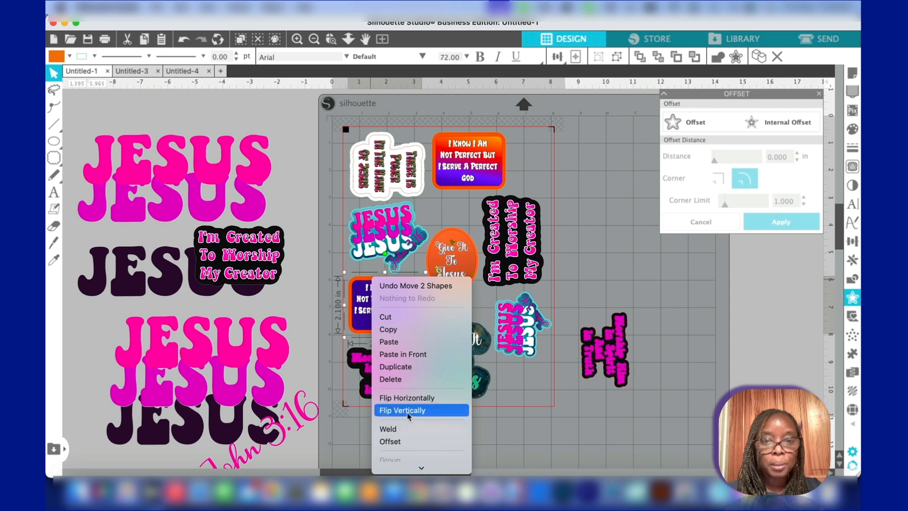
scroll(409, 417, "down", 3)
left_click(404, 384)
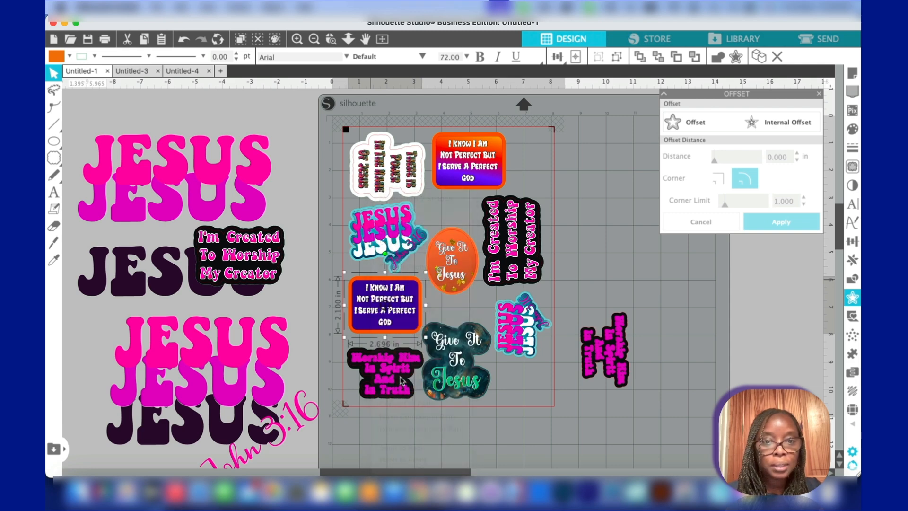
left_click(356, 271)
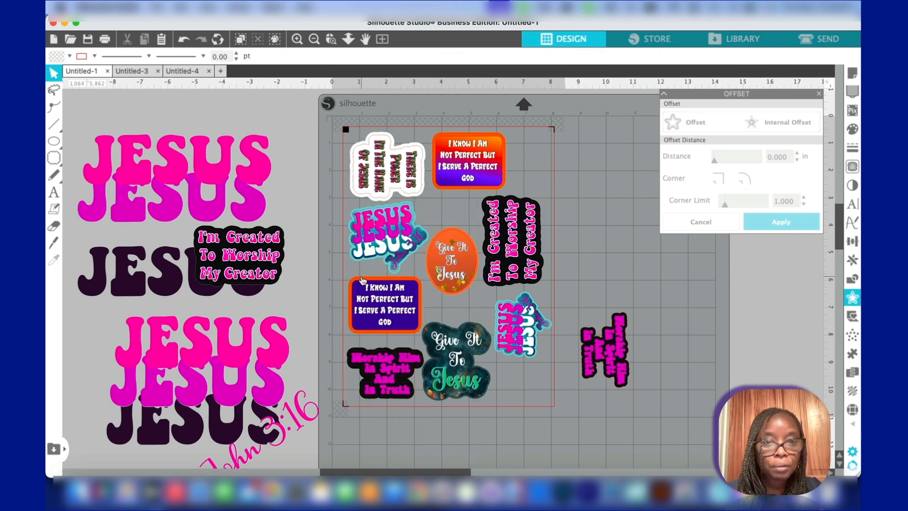
left_click(363, 280)
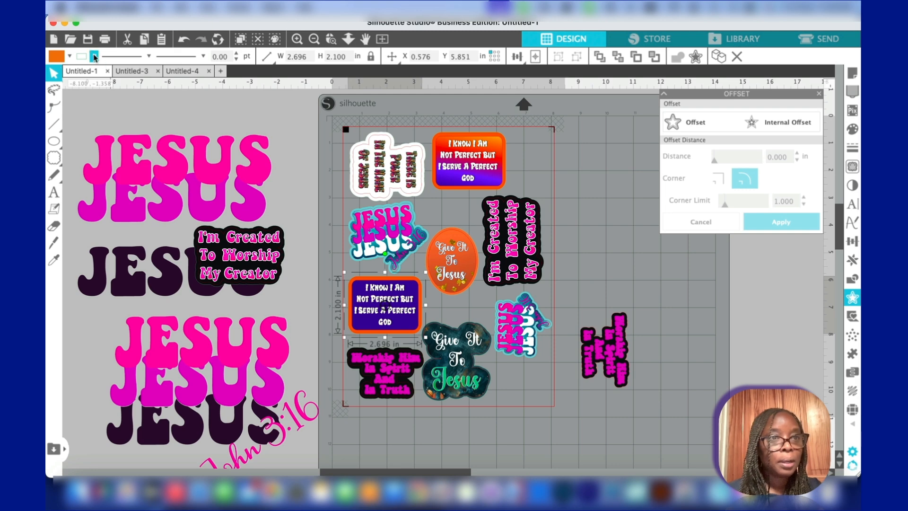
left_click(95, 57)
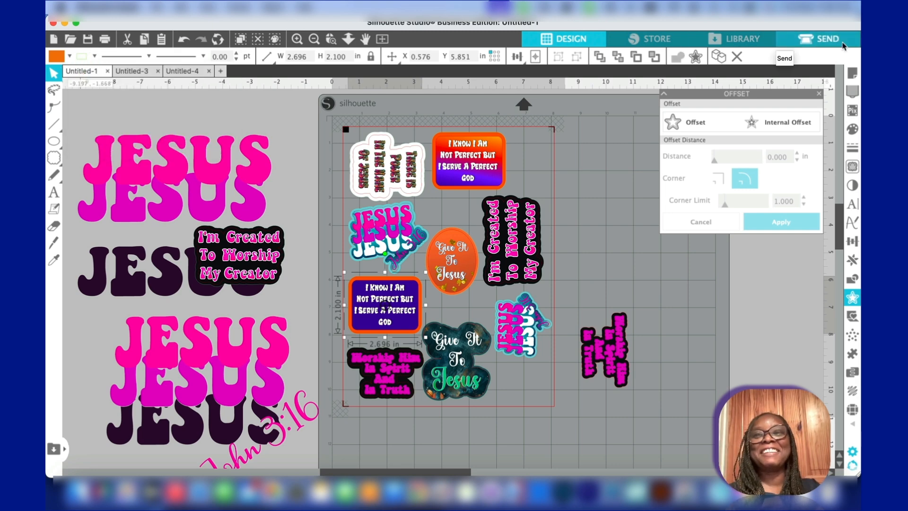
Assign the HTV Ront Vinyl Sticker material to the light green cut line and set its force to 33
left_click(843, 46)
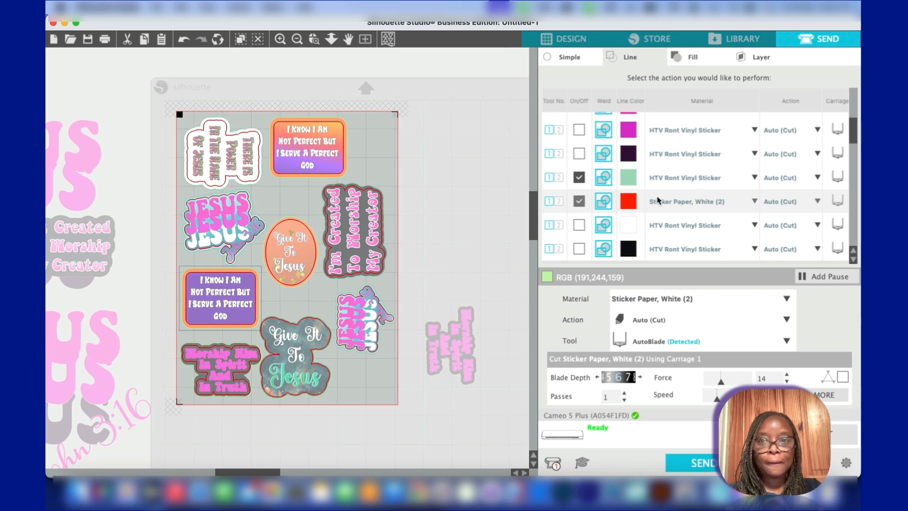
scroll(683, 218, "down", 3)
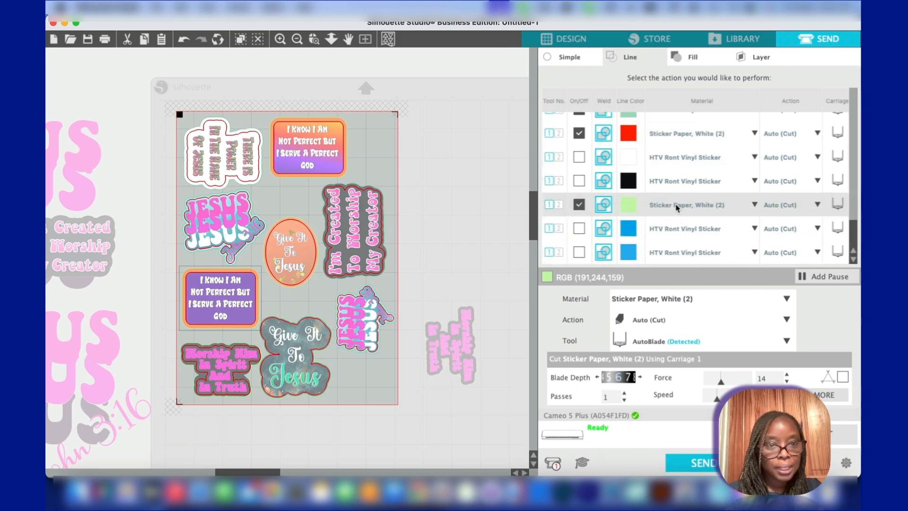
left_click(677, 208)
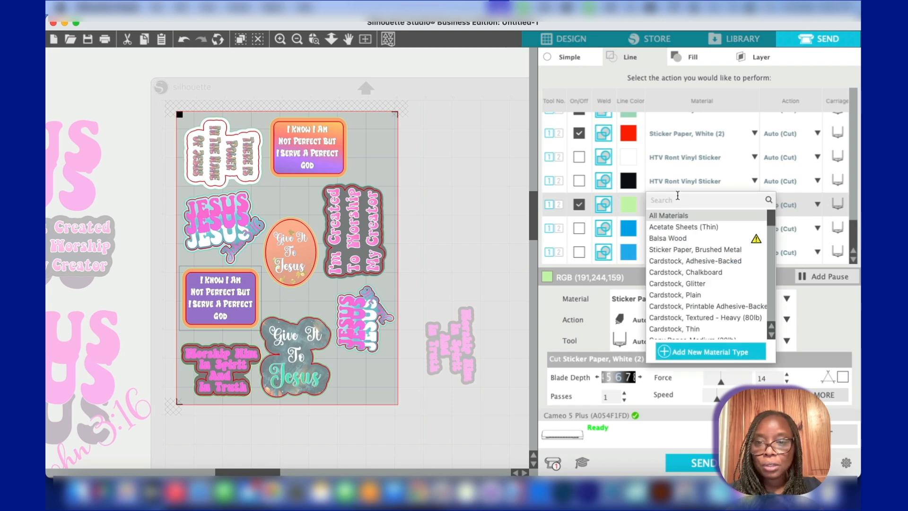
type("htv")
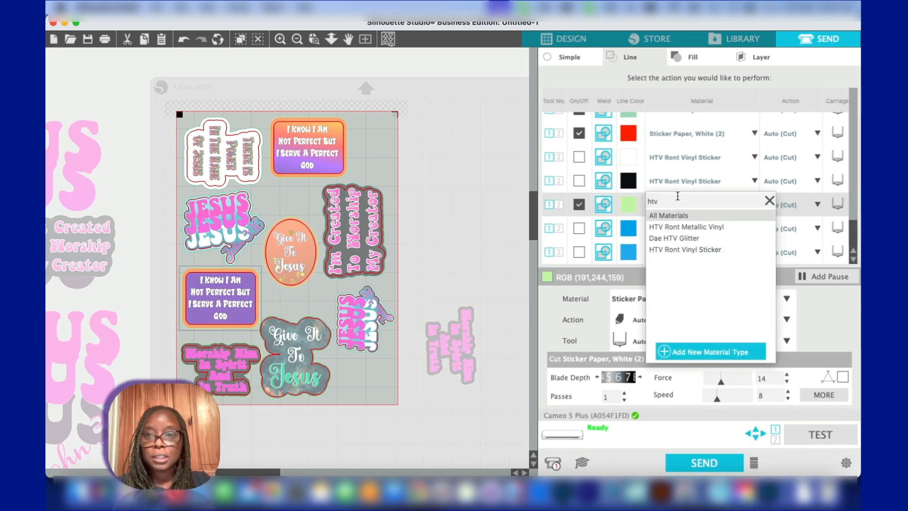
left_click(669, 250)
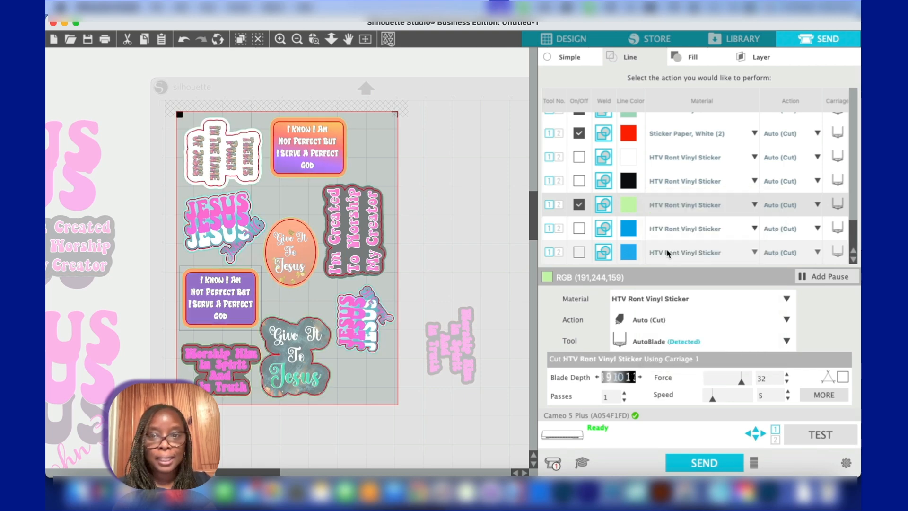
left_click(787, 375)
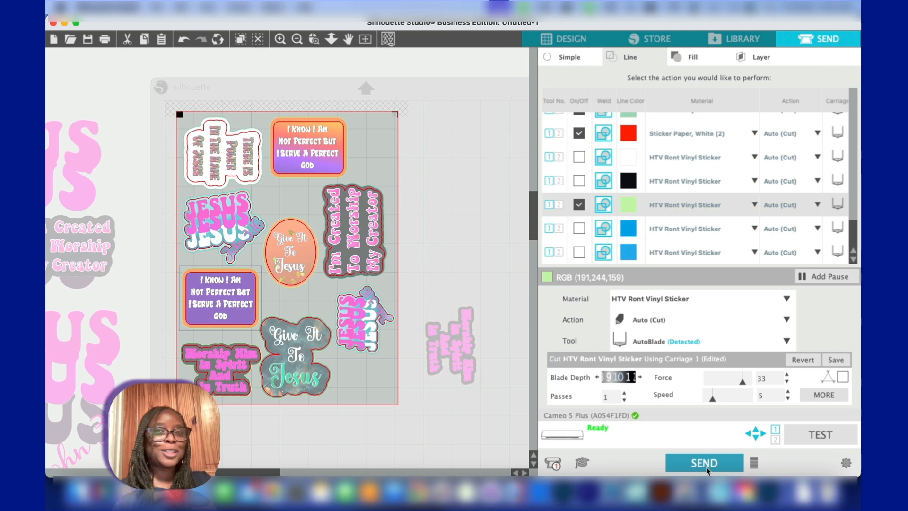
Start sending the stickers' line-colour cut job to the Cameo 5 Plus
left_click(681, 462)
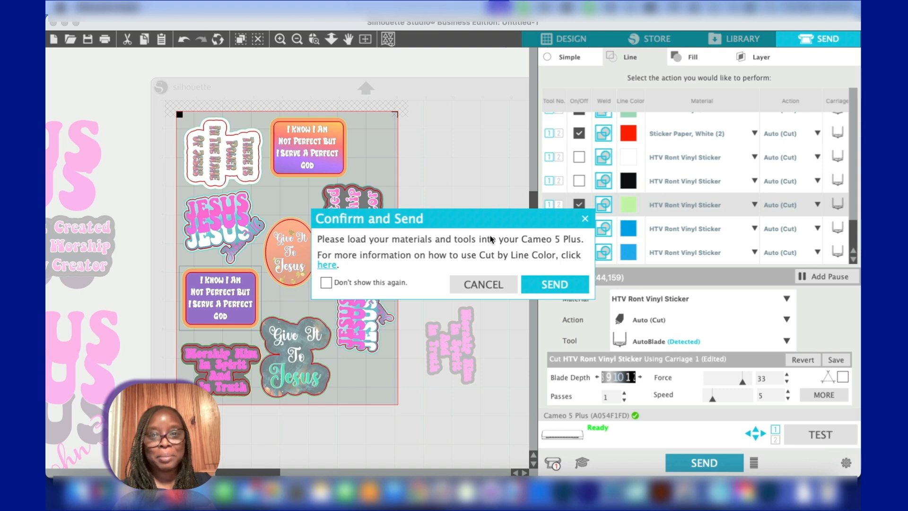
left_click(545, 7)
left_click(551, 36)
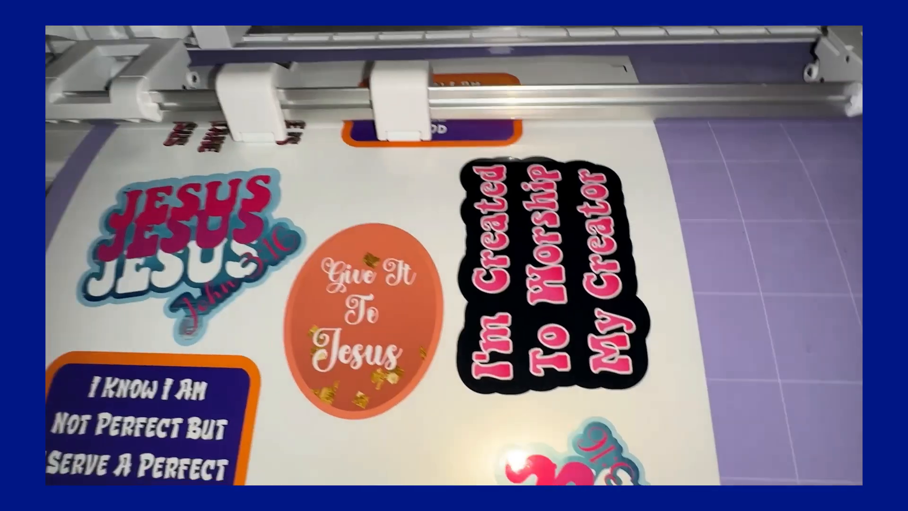